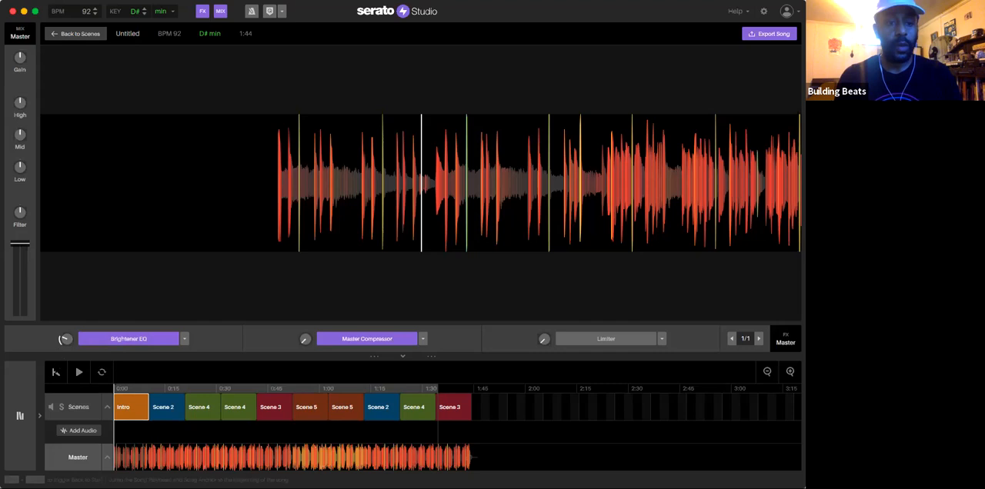
# Step: Return from the song view to the scenes and play the full song arrangement
pyautogui.click(69, 408)
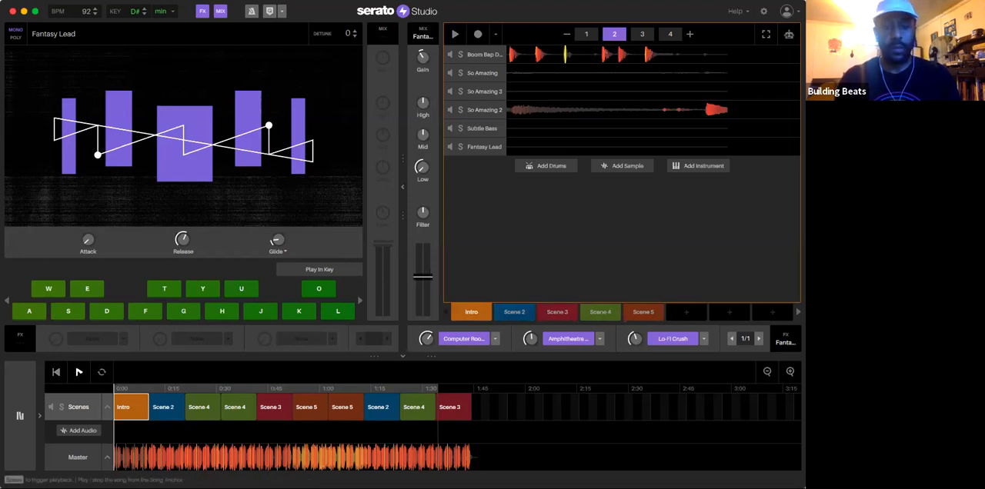
pyautogui.click(79, 371)
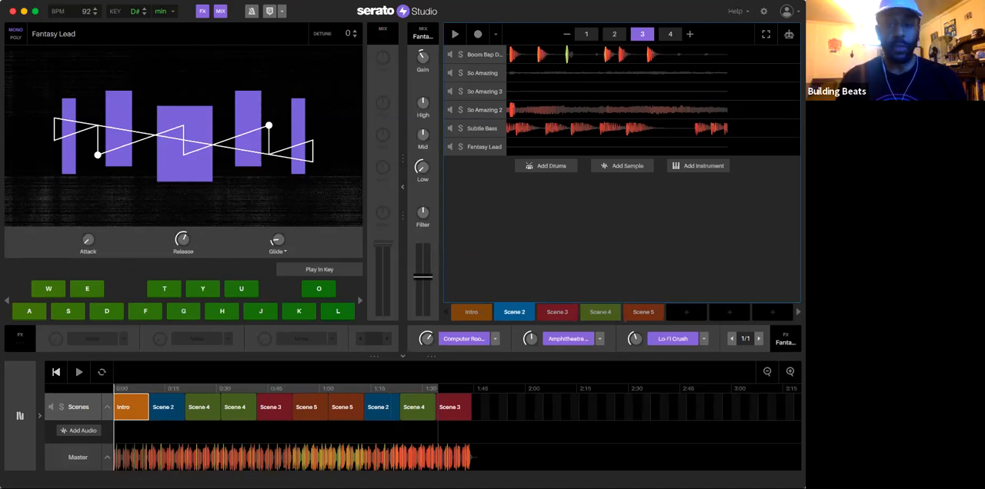
# Step: Play the Intro scene and listen to the Boom Bap Drum Kit, So Amazing 2 and So Amazing decks by soloing them one after another
pyautogui.click(470, 312)
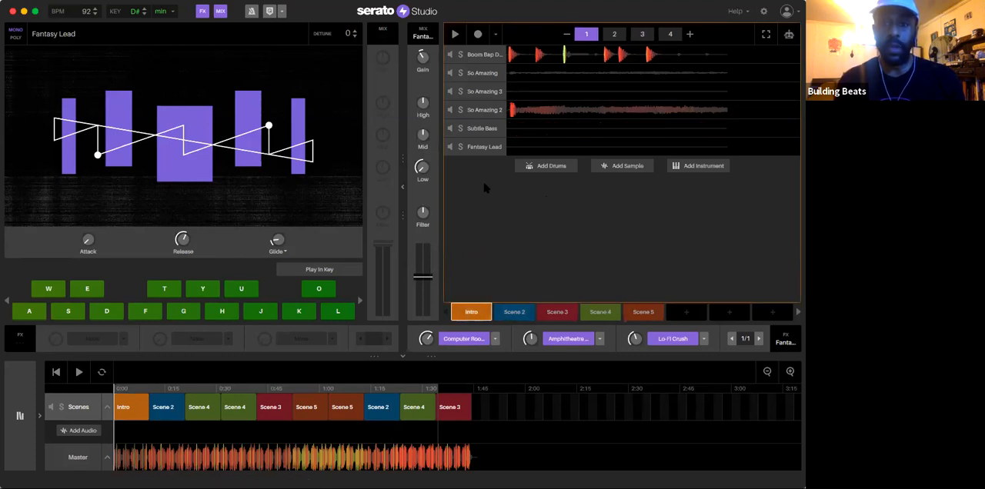
pyautogui.click(480, 54)
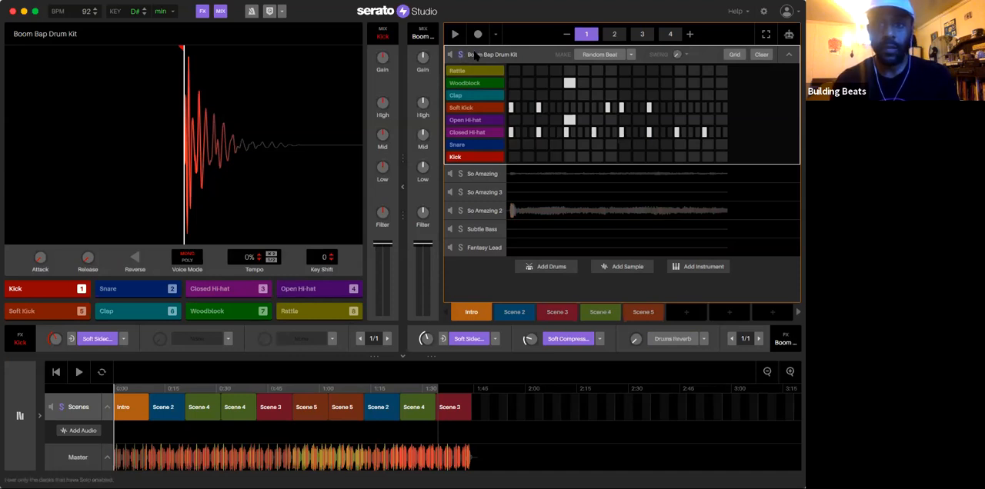
pyautogui.press('space')
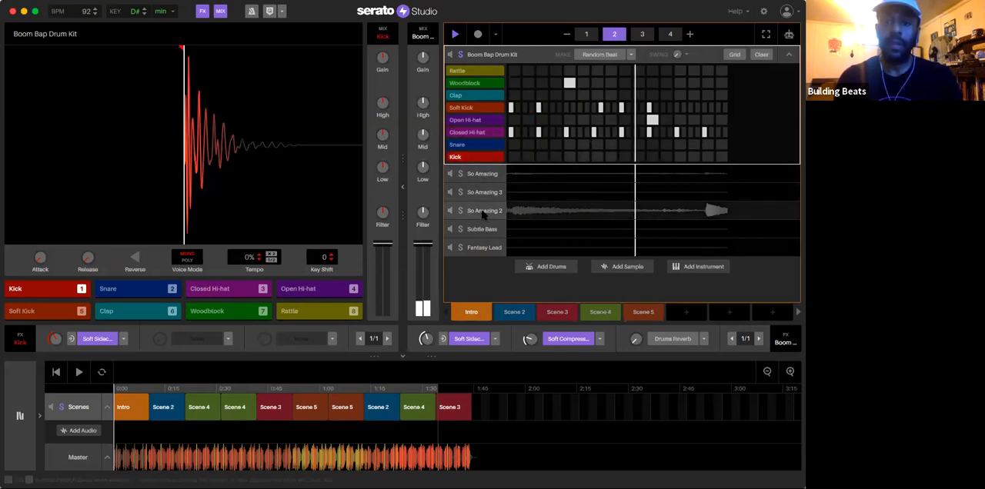
pyautogui.click(482, 212)
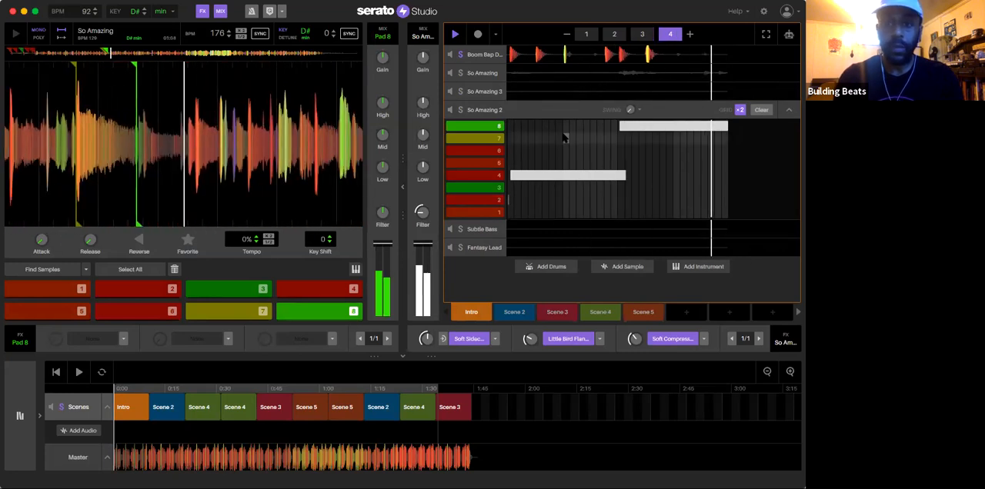
pyautogui.click(460, 110)
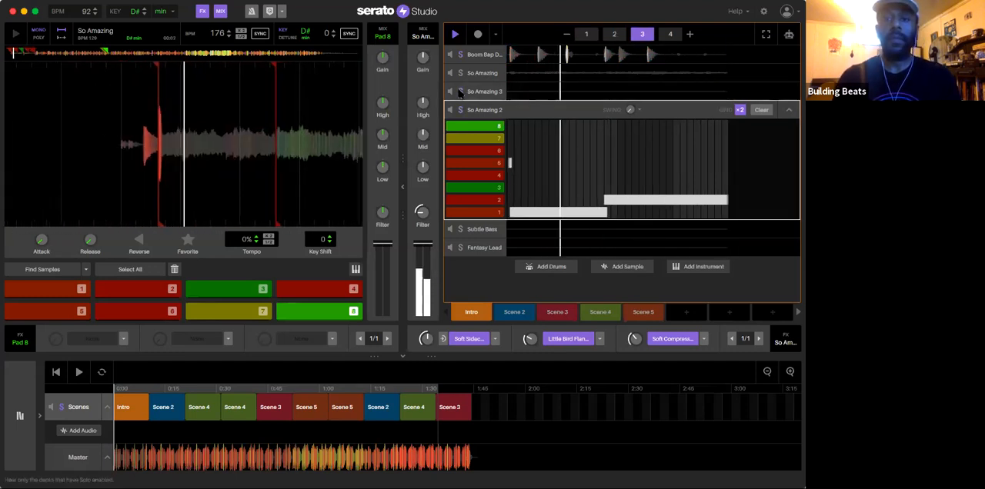
pyautogui.click(460, 72)
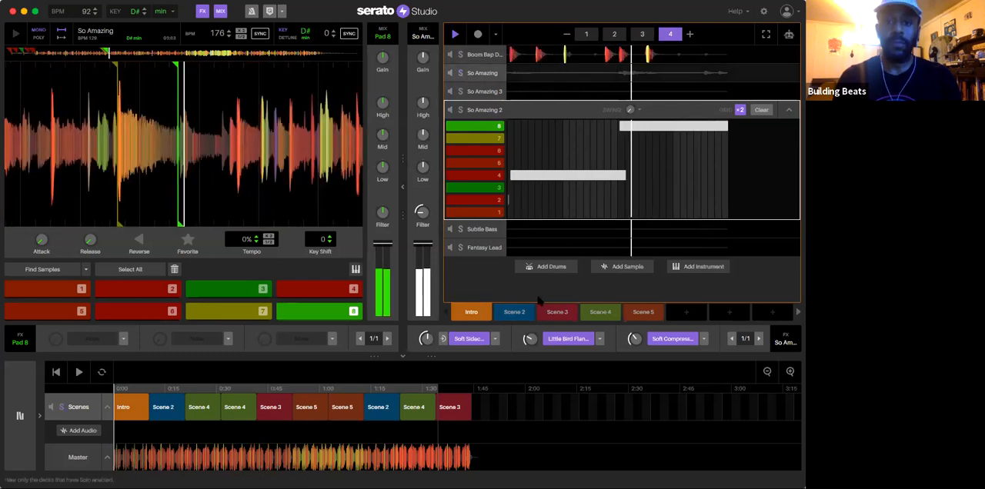
# Step: Listen to Scene 3, stop playback, and show Scene 4 with the So Amazing 2 deck collapsed
pyautogui.click(556, 313)
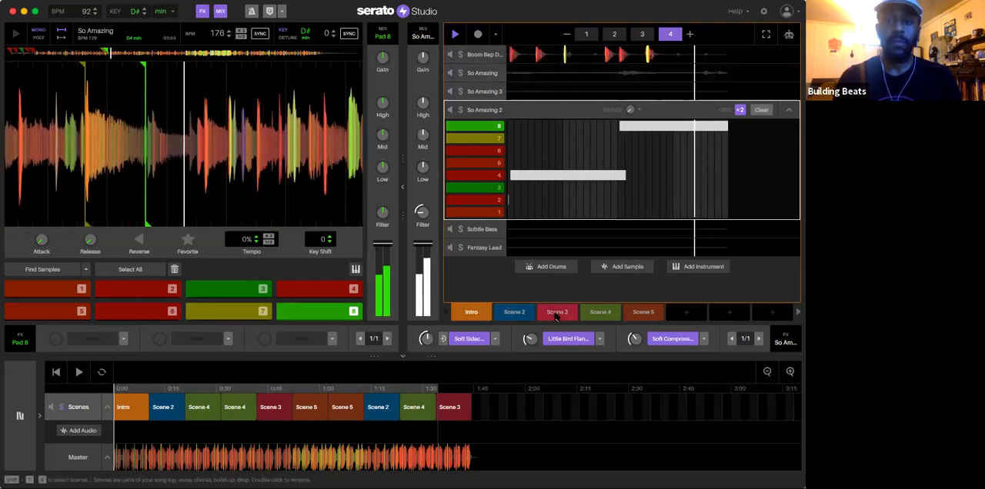
pyautogui.press('space')
pyautogui.click(600, 312)
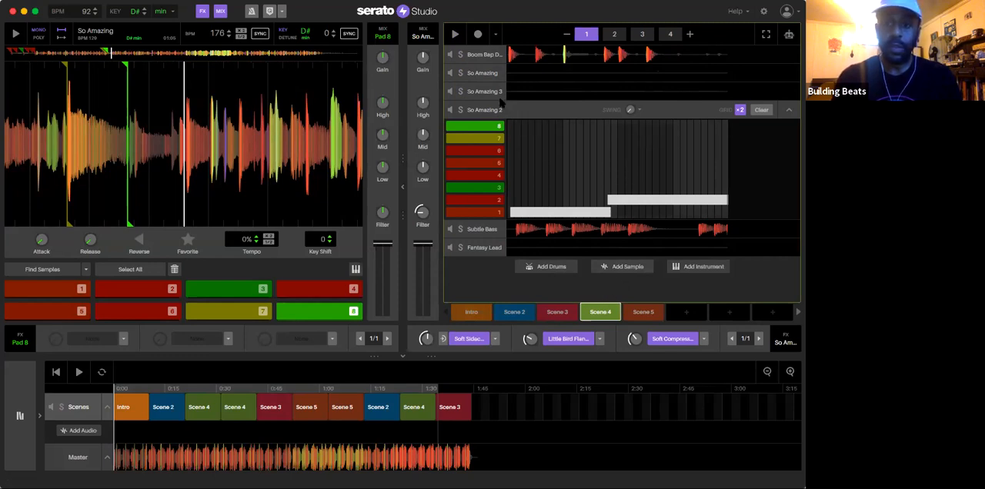
pyautogui.click(788, 110)
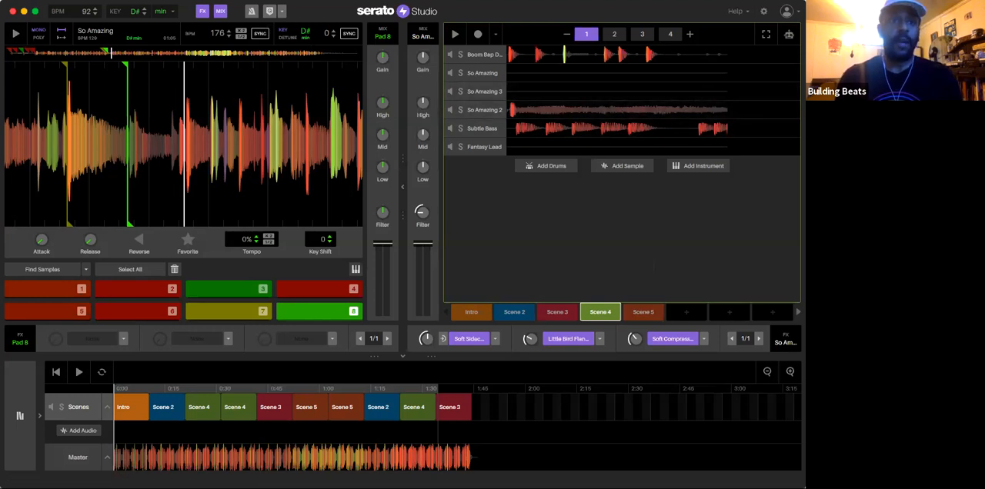
# Step: Save the project under the name So amazing in the Studio Slaps folder
pyautogui.click(97, 1)
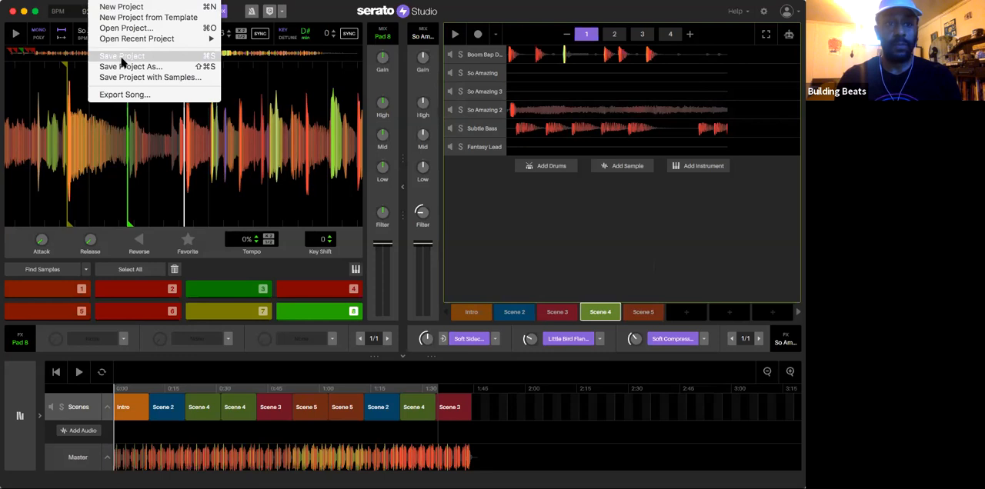
pyautogui.click(125, 66)
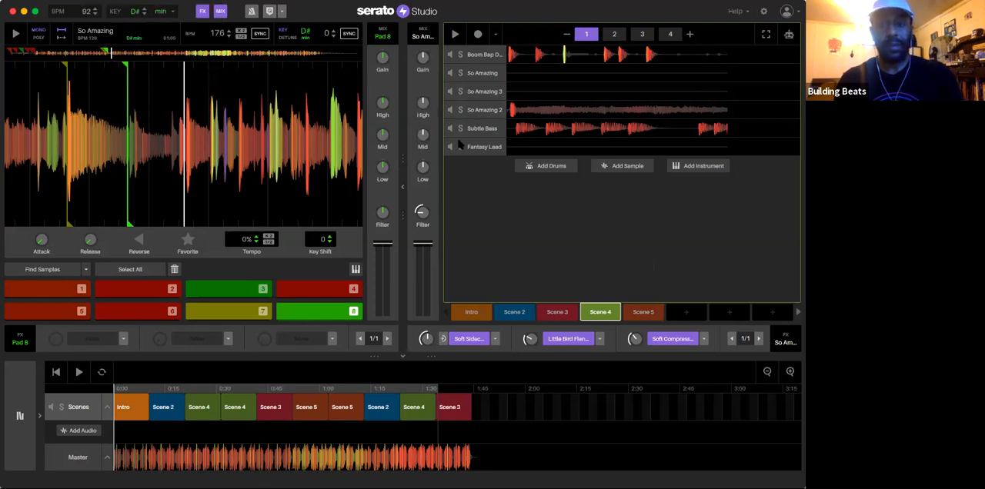
pyautogui.write('So amazing')
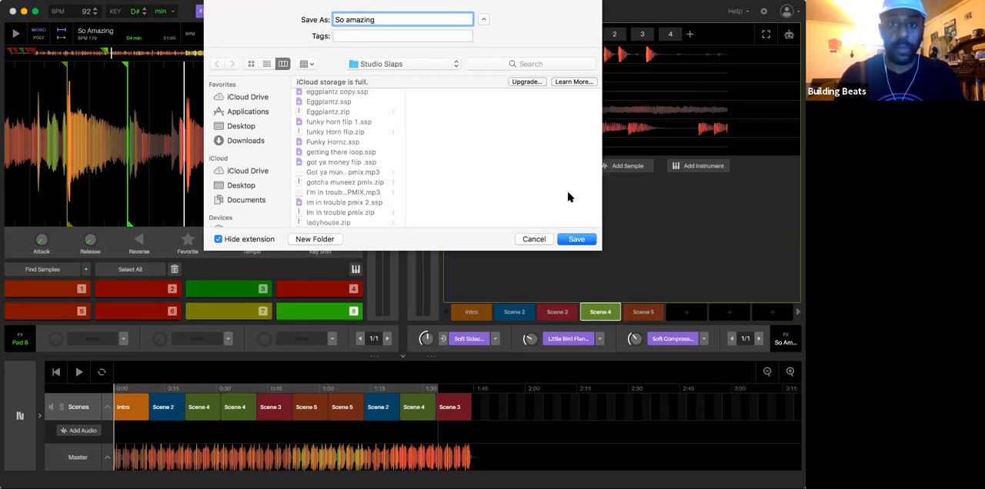
pyautogui.click(576, 239)
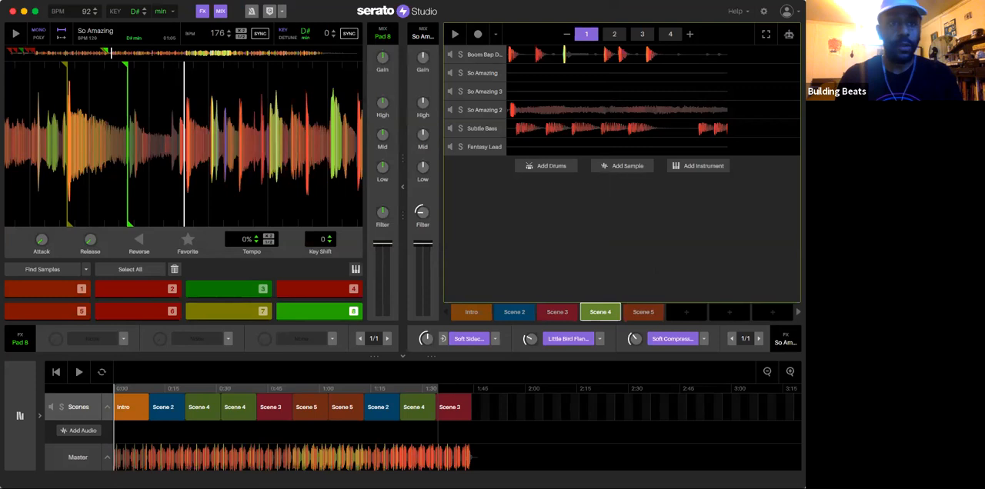
# Step: Create a new blank project
pyautogui.click(102, 3)
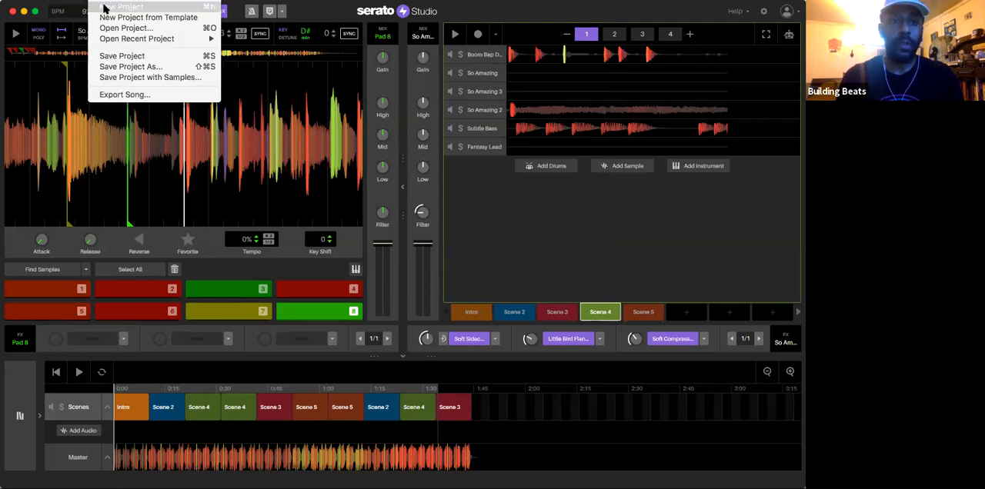
pyautogui.click(105, 7)
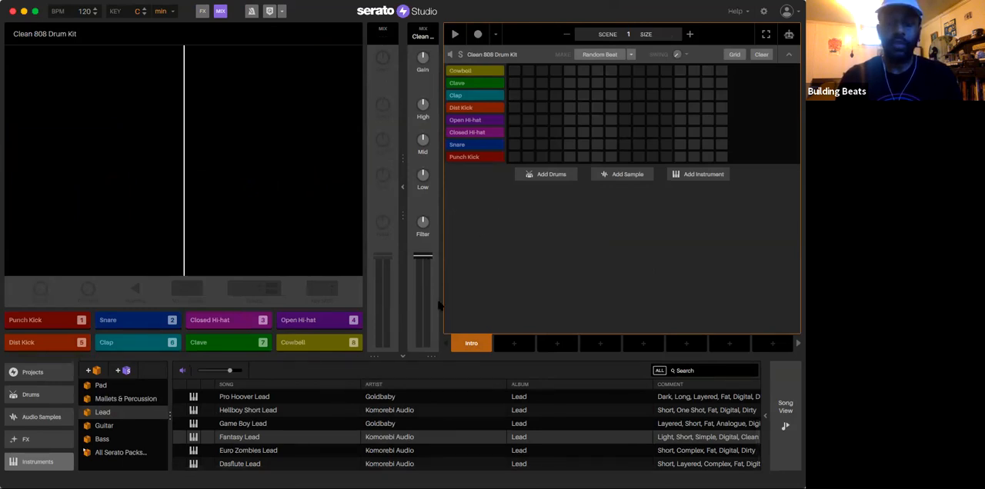
# Step: Show all Serato packs in the instruments library and look through its categories and the library sections
pyautogui.scroll(1, 297, 411)
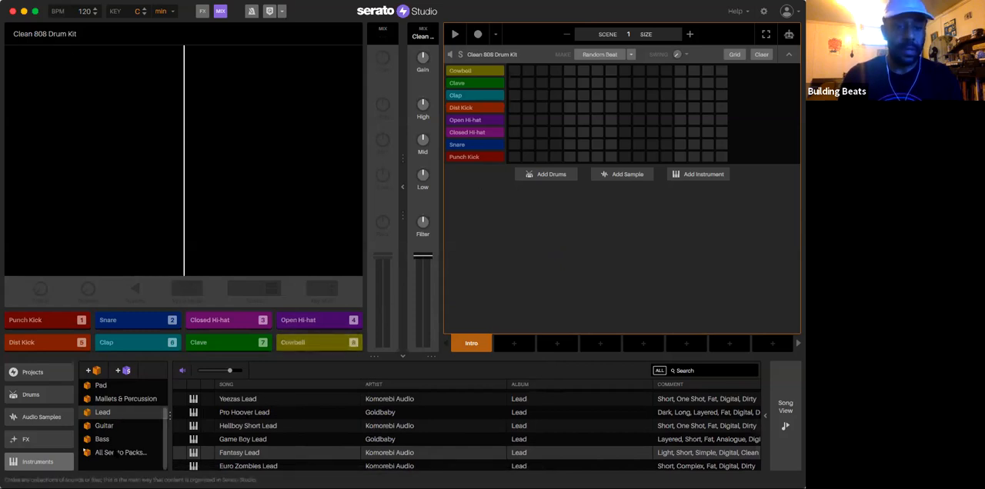
pyautogui.click(118, 453)
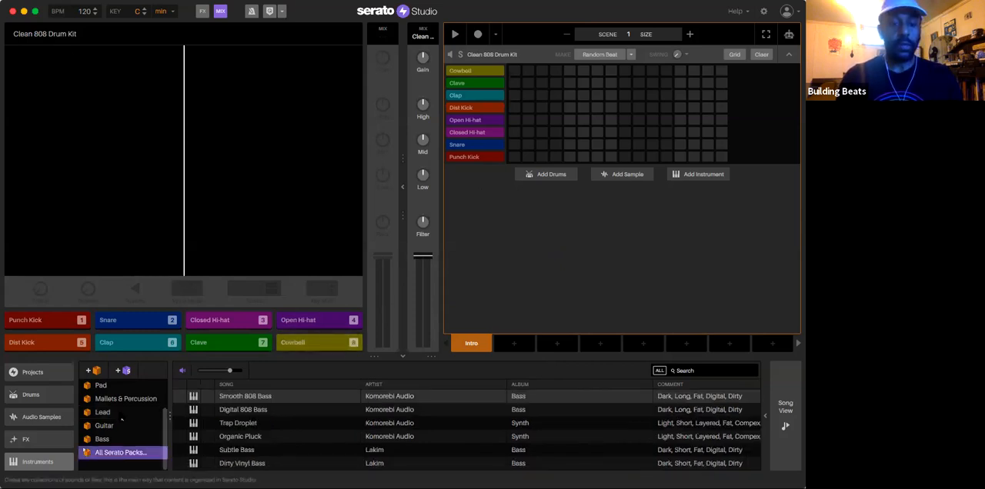
pyautogui.scroll(3, 121, 418)
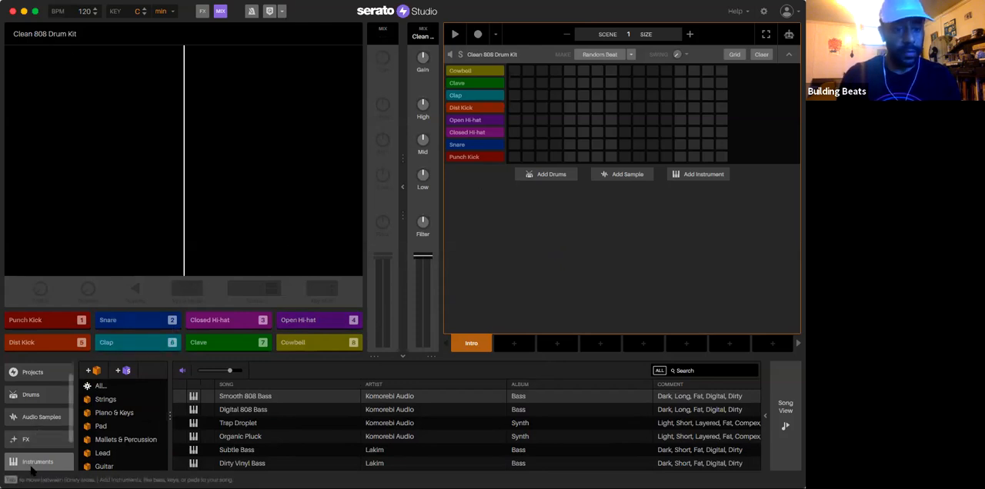
pyautogui.scroll(-2, 33, 462)
pyautogui.scroll(2, 44, 418)
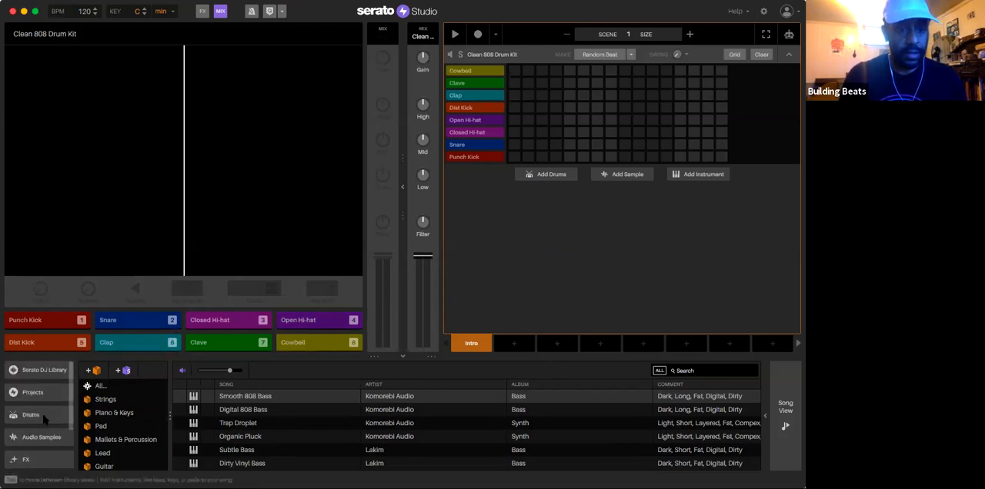
# Step: Look through the songs in the Serato DJ Library and display the list of projects
pyautogui.click(49, 370)
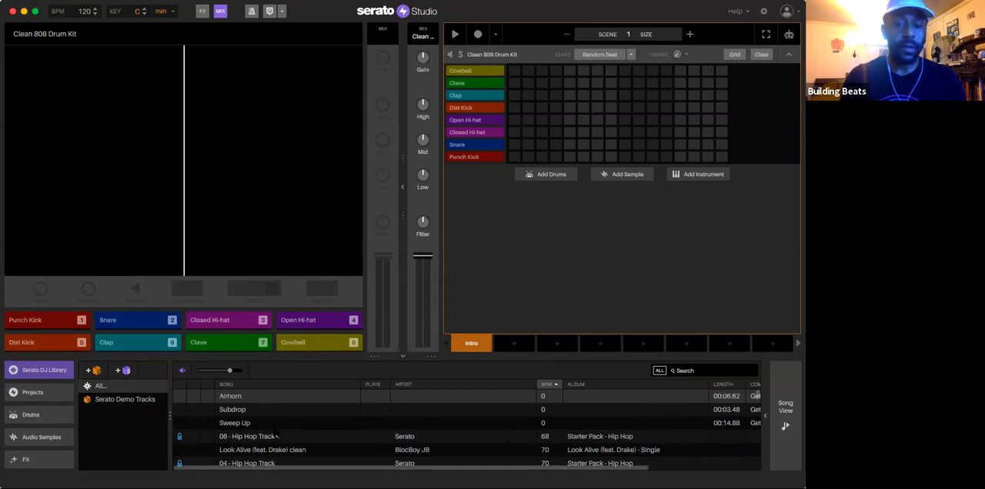
pyautogui.scroll(-10, 275, 437)
pyautogui.scroll(10, 275, 438)
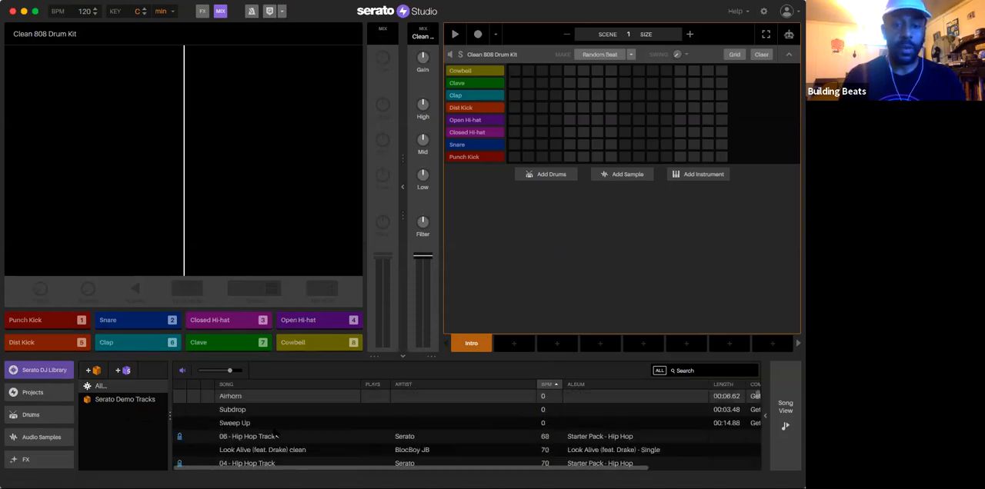
pyautogui.scroll(-15, 276, 436)
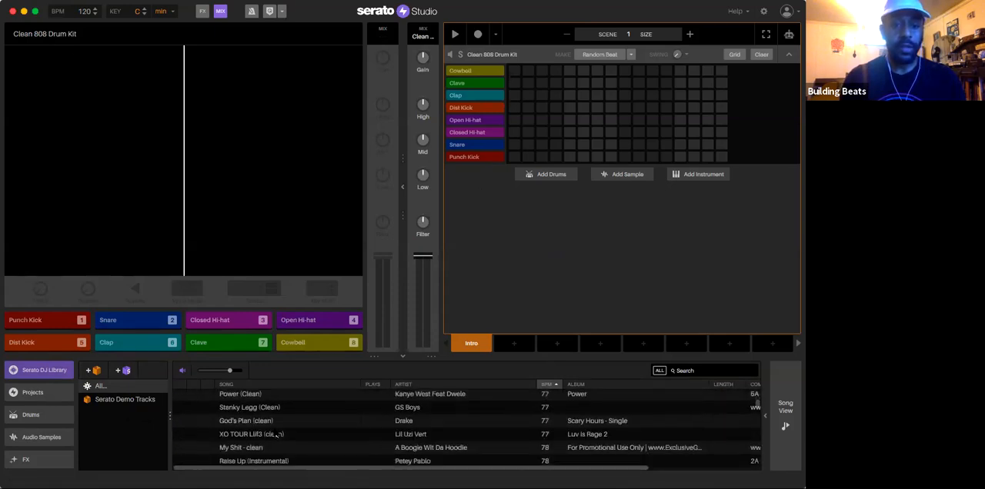
pyautogui.scroll(-8, 275, 436)
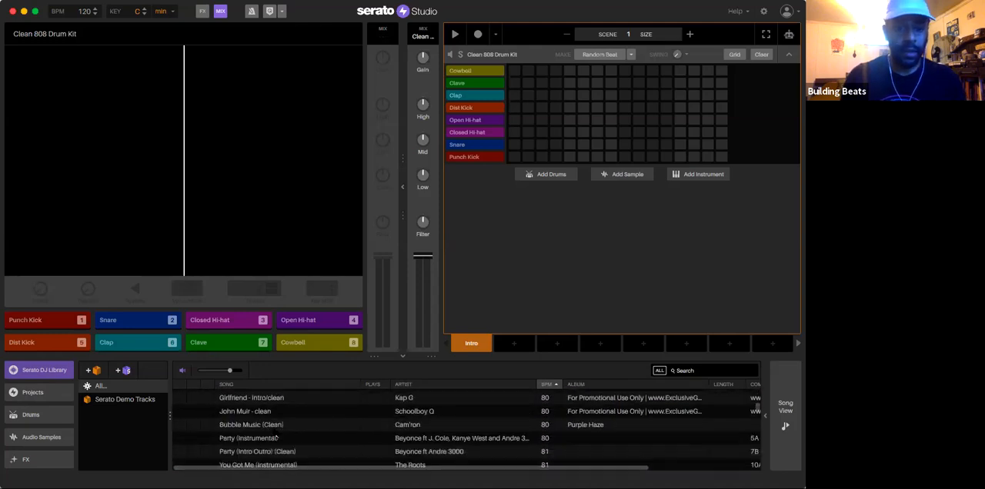
pyautogui.click(32, 392)
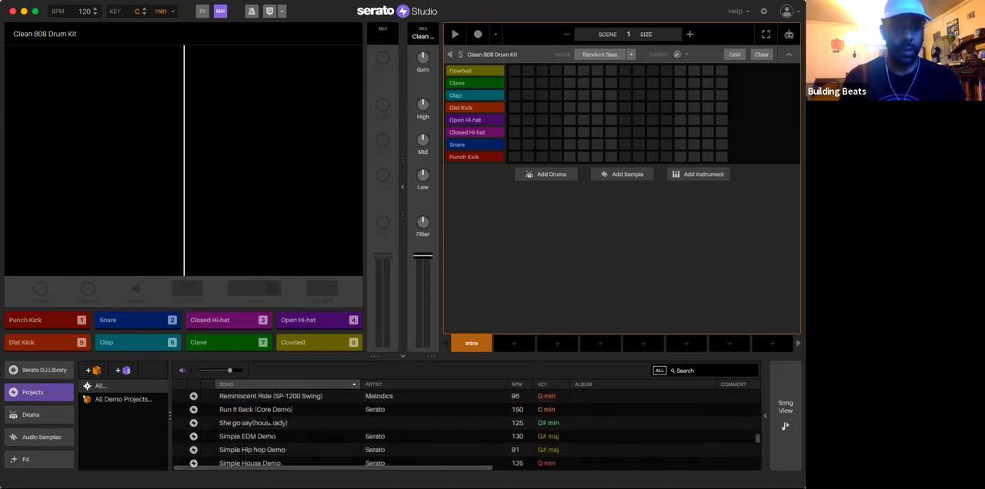
# Step: Browse the All Serato Packs and All Drum One Shots collections in the drums library
pyautogui.click(31, 414)
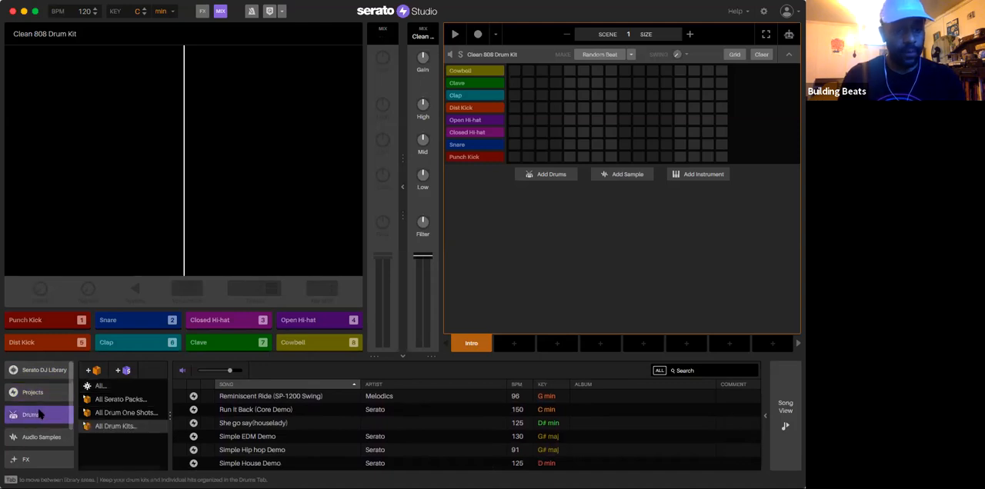
pyautogui.click(127, 400)
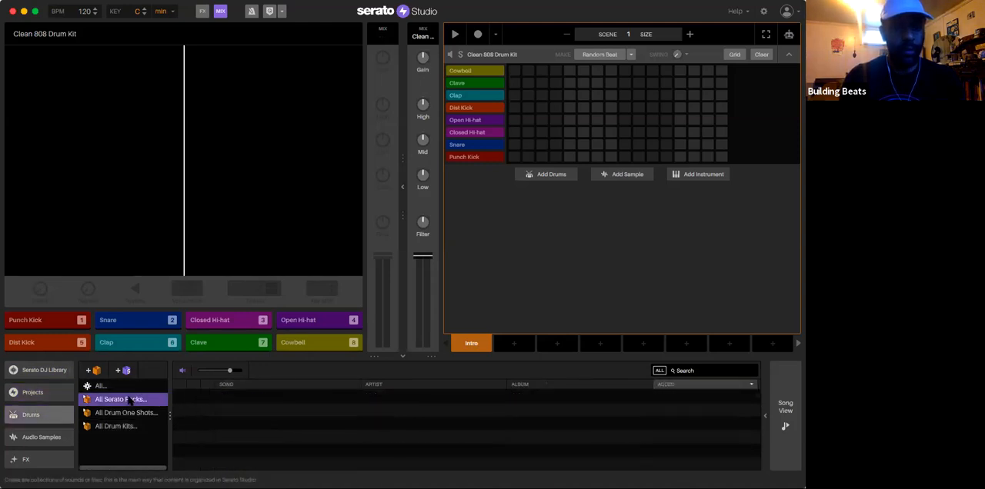
pyautogui.scroll(-5, 264, 410)
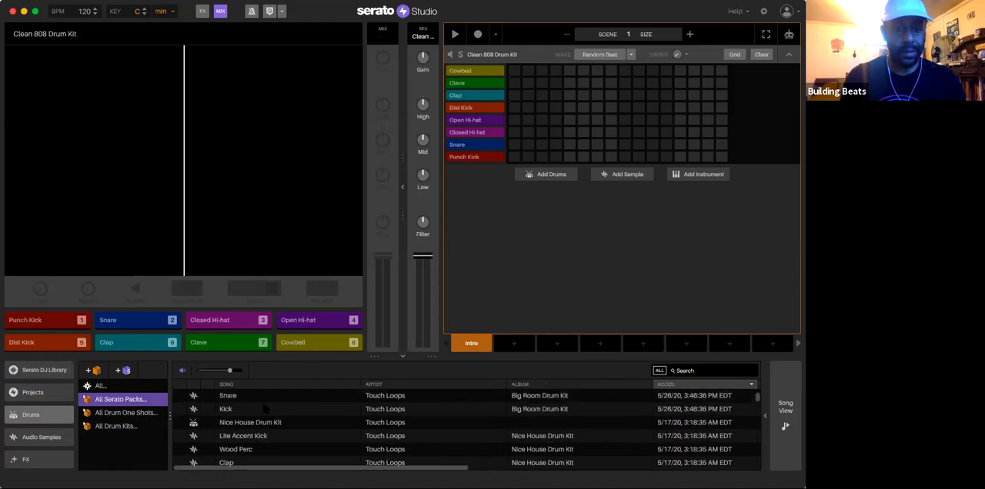
pyautogui.click(127, 413)
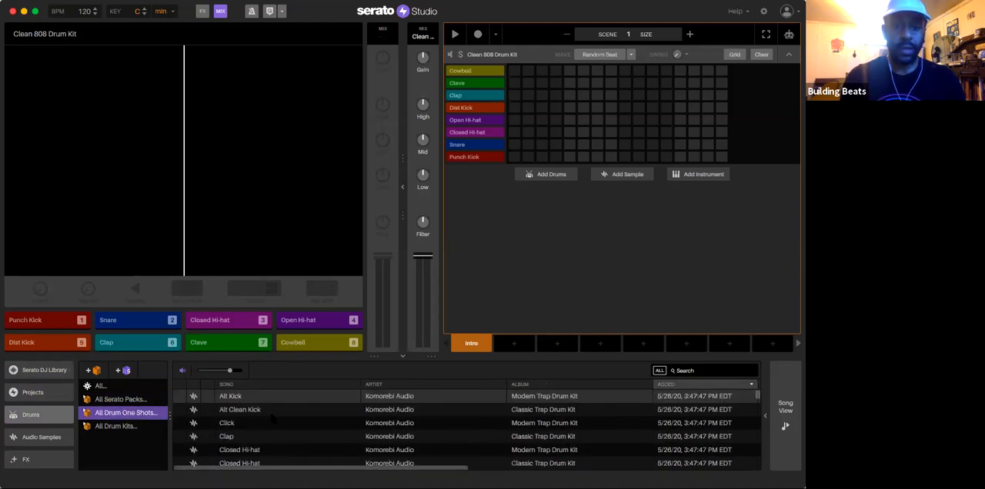
pyautogui.scroll(-5, 271, 415)
pyautogui.scroll(-3, 271, 415)
pyautogui.scroll(8, 271, 416)
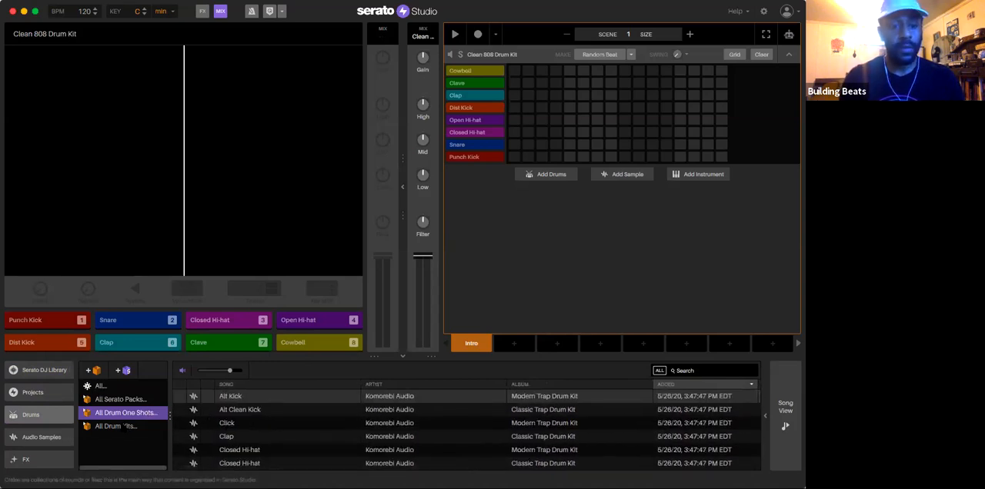
# Step: Browse the kits in the All Drum Kits collection of the drums library
pyautogui.click(117, 427)
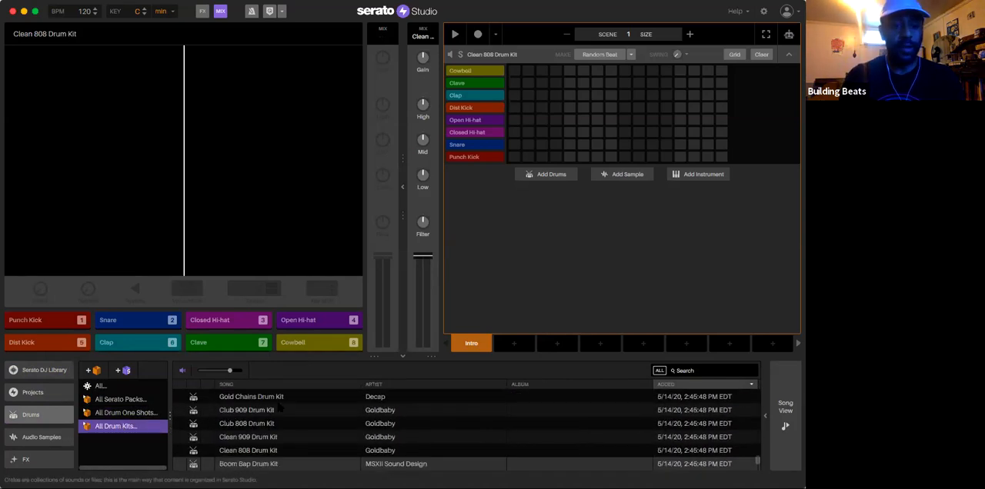
pyautogui.scroll(10, 285, 410)
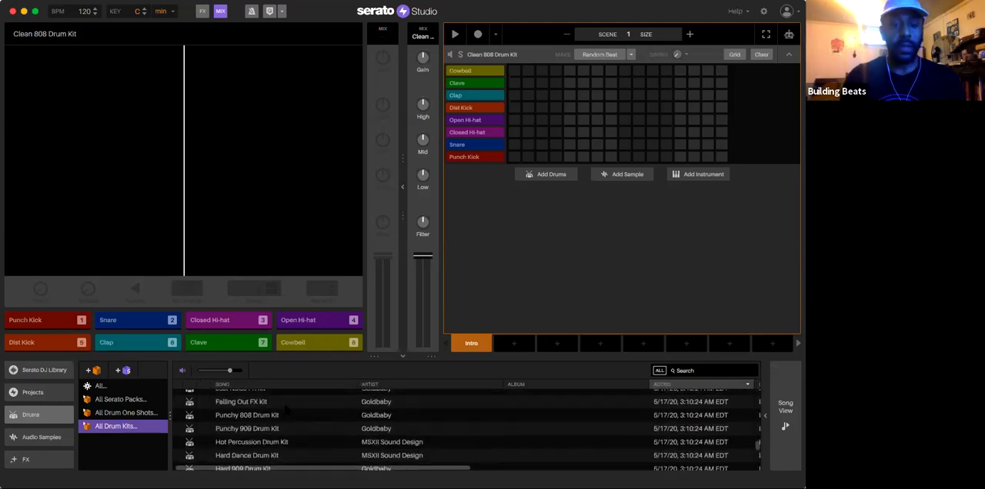
pyautogui.scroll(-10, 286, 409)
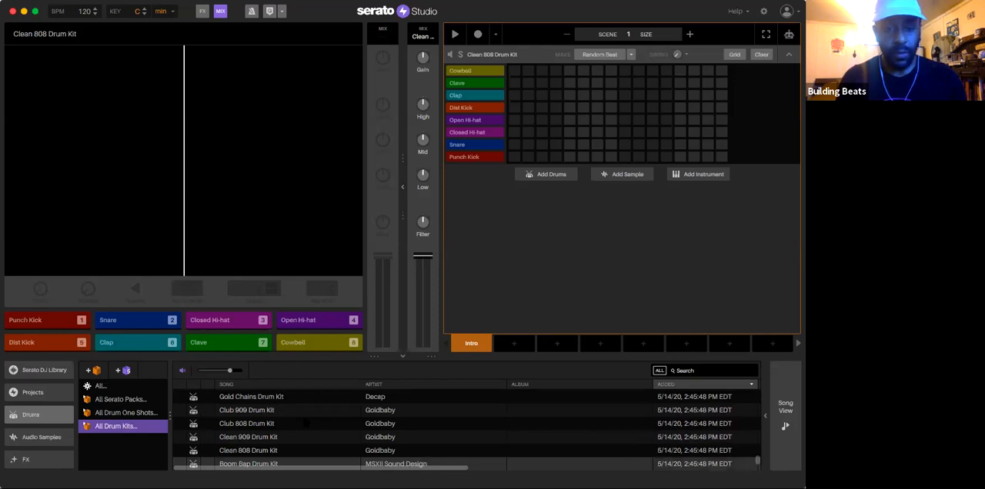
pyautogui.scroll(4, 306, 423)
pyautogui.scroll(-2, 365, 416)
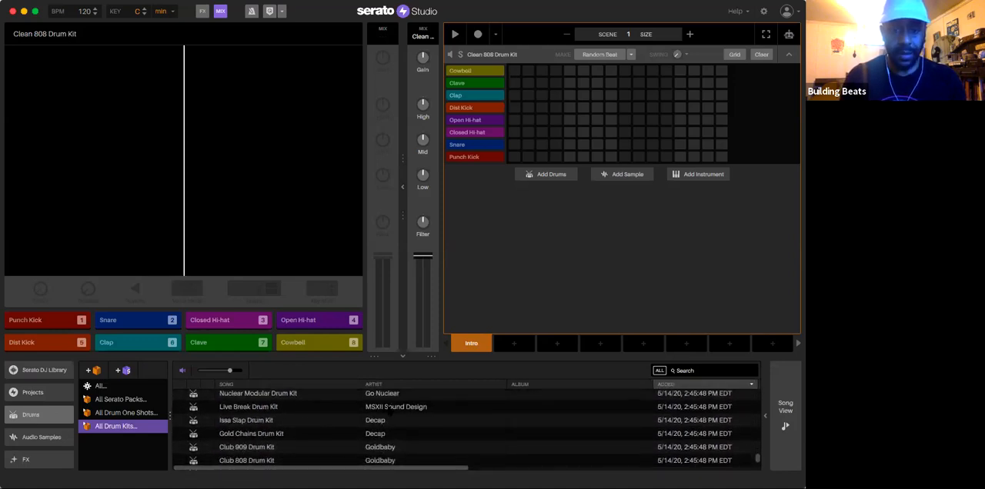
pyautogui.scroll(10, 399, 408)
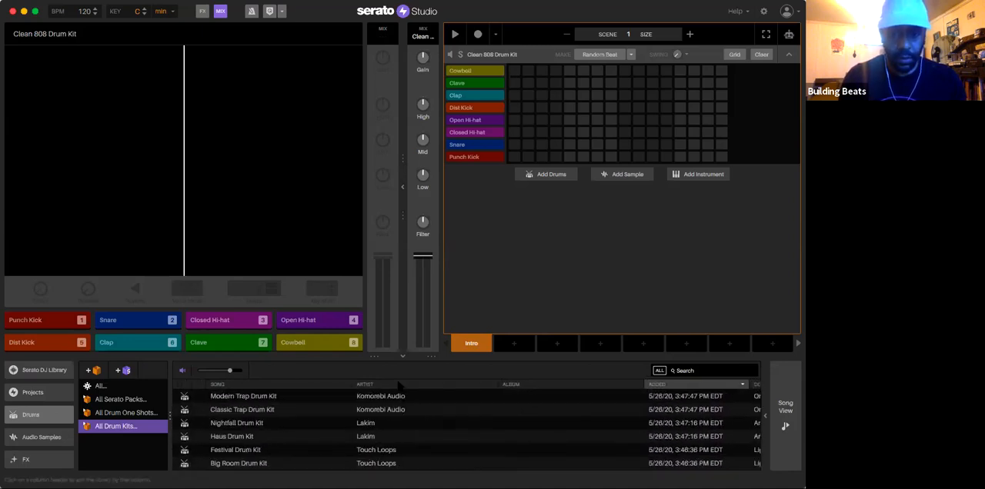
# Step: Sort the drum kits by artist and select the Trap Soul Drum Kit by MSXII Sound Design
pyautogui.click(398, 385)
pyautogui.scroll(-10, 389, 418)
pyautogui.scroll(6, 390, 418)
pyautogui.click(387, 412)
pyautogui.scroll(-5, 387, 413)
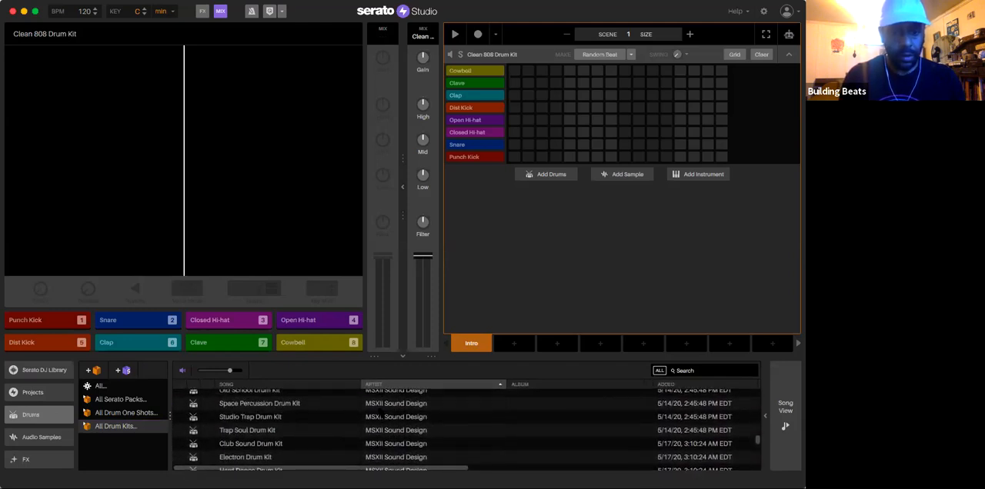
pyautogui.click(293, 431)
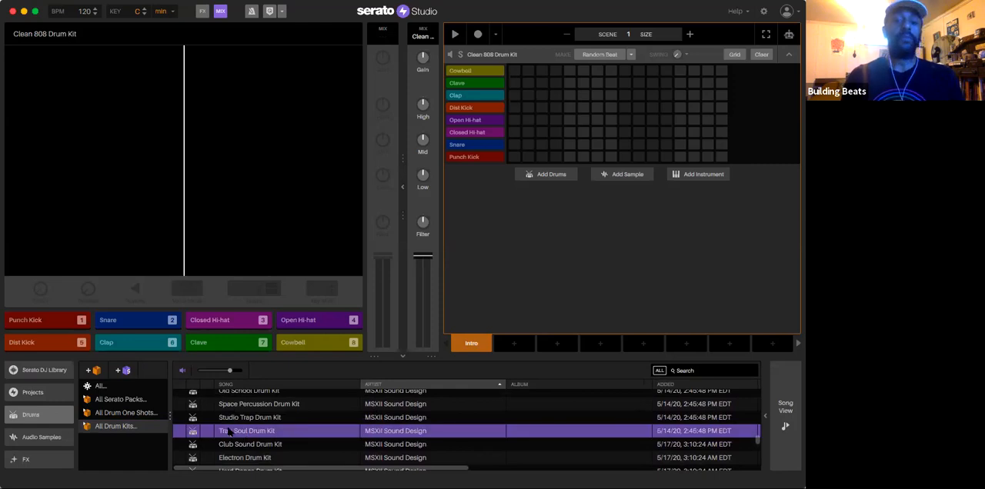
# Step: Look over the library sections and display the Audio Samples collection
pyautogui.scroll(-4, 32, 415)
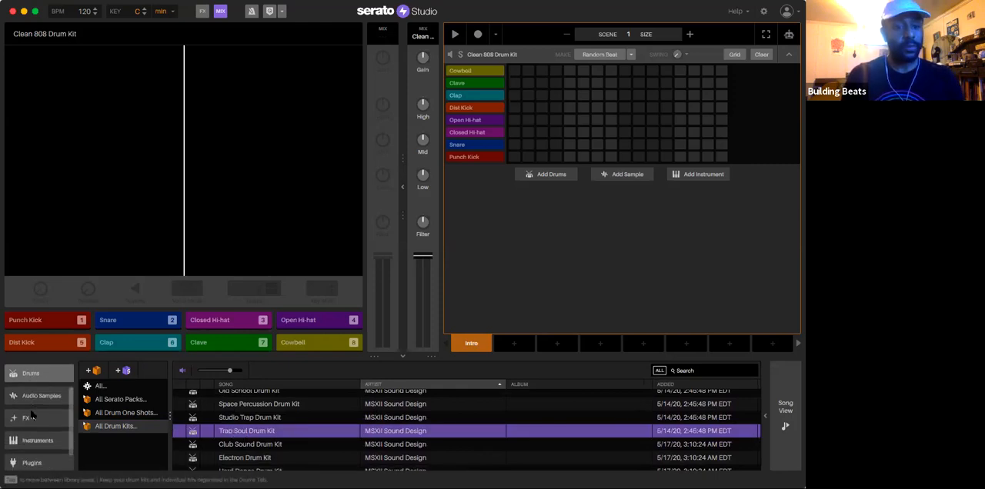
pyautogui.scroll(3, 31, 415)
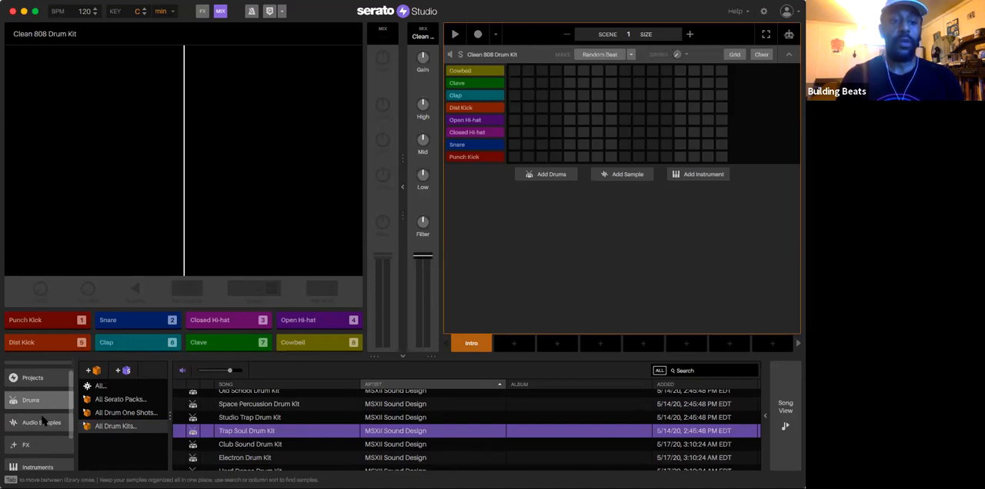
pyautogui.click(42, 422)
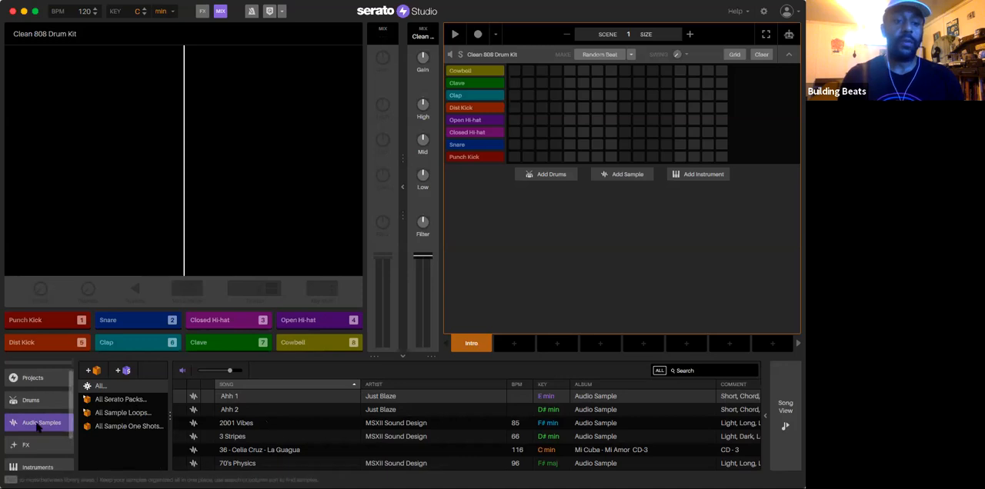
# Step: Display the FX library and look through the Serato effects
pyautogui.scroll(-2, 38, 416)
pyautogui.click(26, 399)
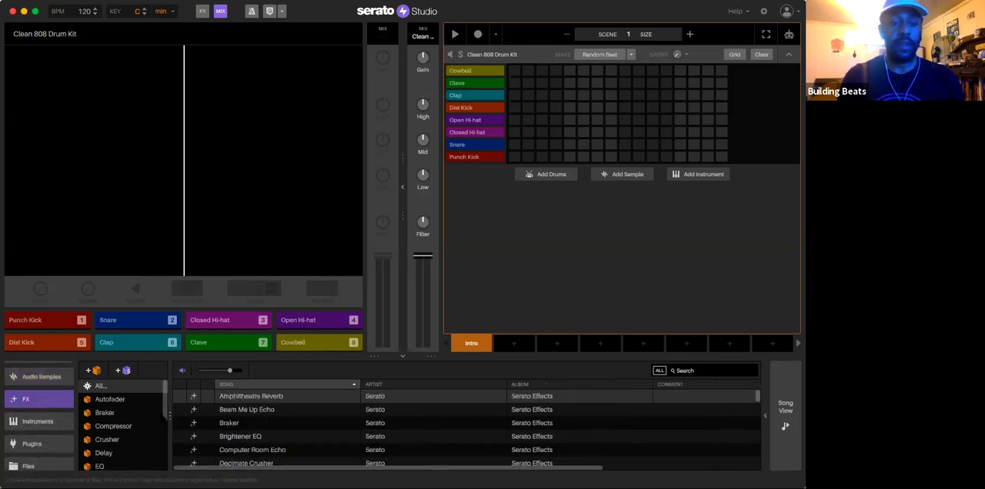
pyautogui.scroll(-15, 261, 427)
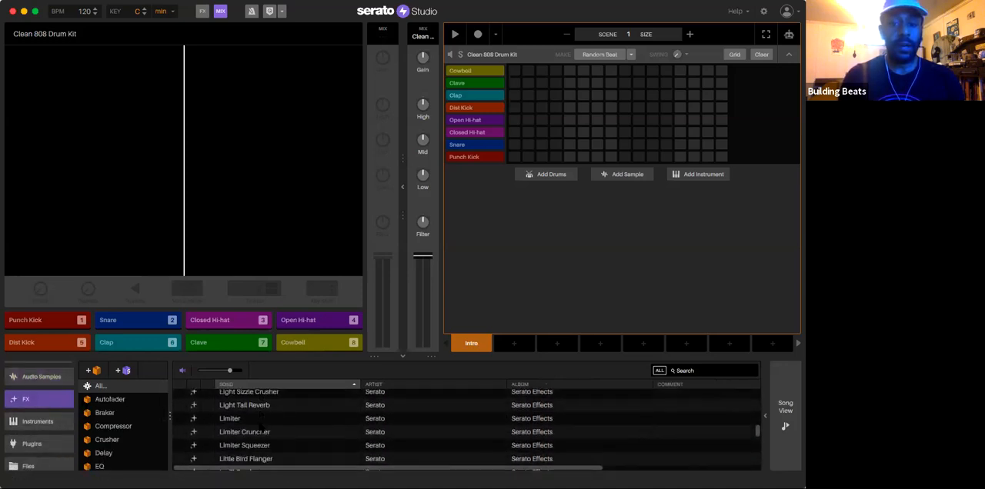
pyautogui.scroll(15, 262, 428)
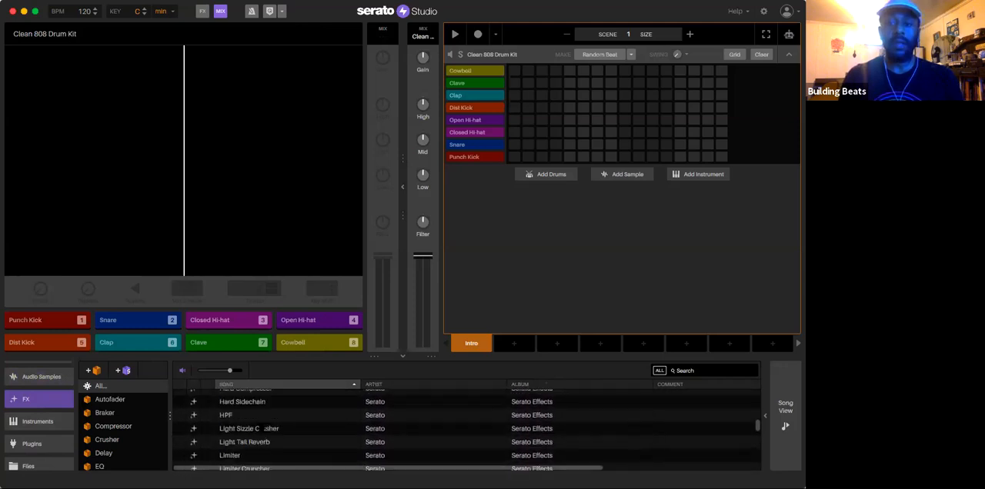
pyautogui.scroll(-5, 247, 423)
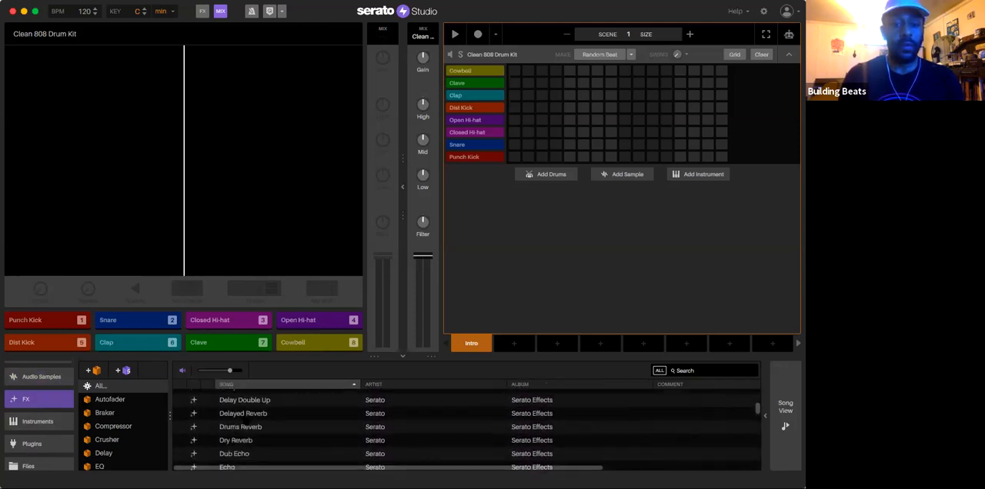
pyautogui.scroll(-5, 246, 423)
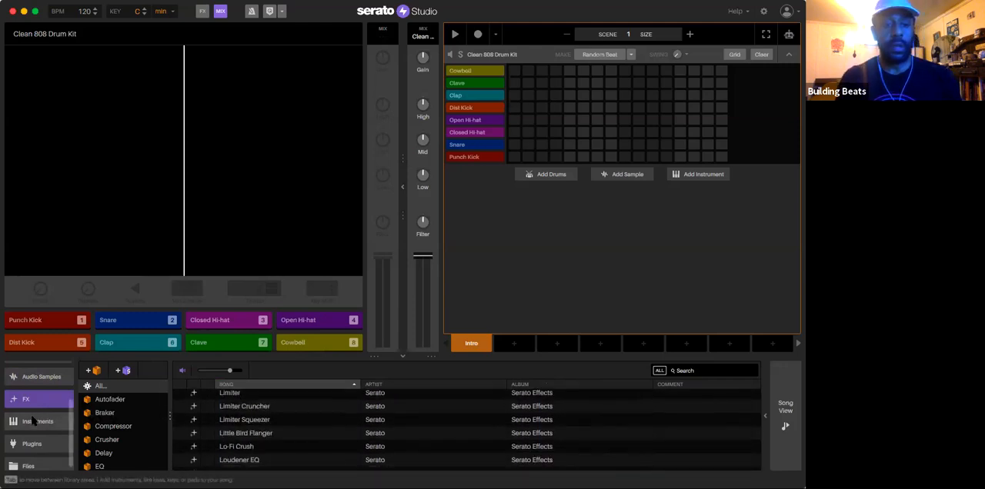
# Step: Display the Instruments library and look through its instrument categories
pyautogui.scroll(-1, 33, 420)
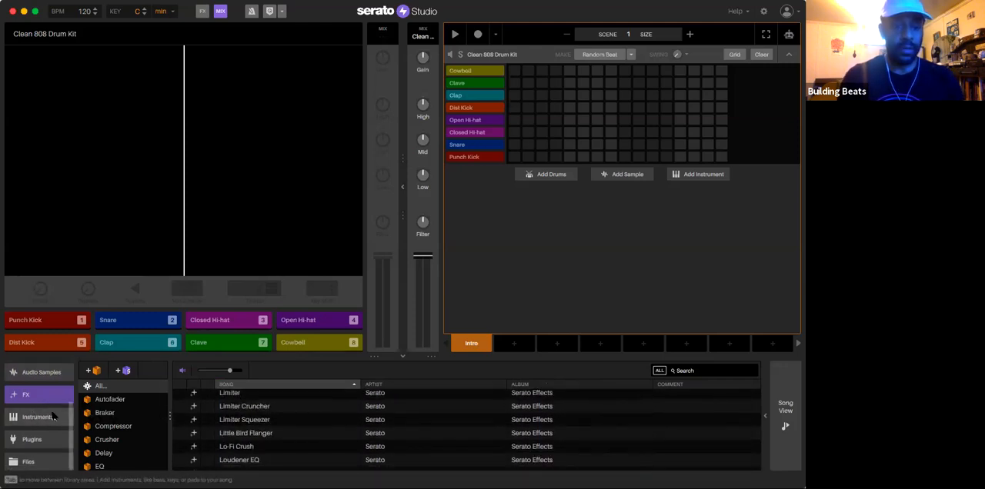
pyautogui.click(37, 417)
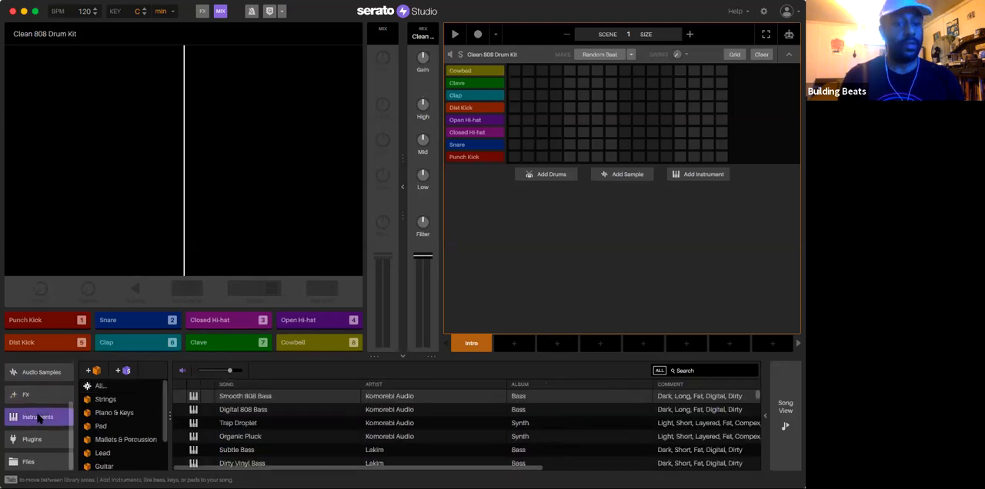
pyautogui.scroll(-3, 212, 443)
pyautogui.scroll(2, 211, 443)
pyautogui.scroll(1, 211, 441)
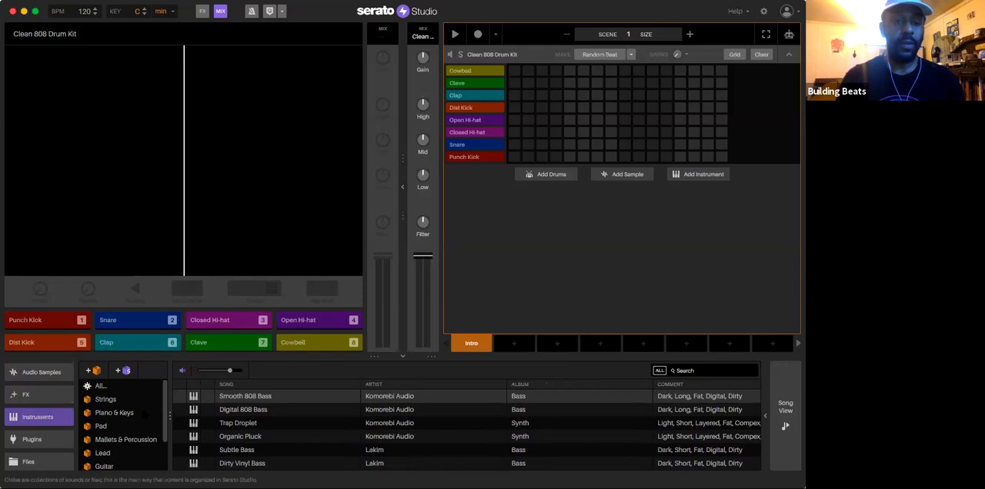
# Step: Display the Plugins library and look through the list of effect and instrument plugins
pyautogui.click(34, 439)
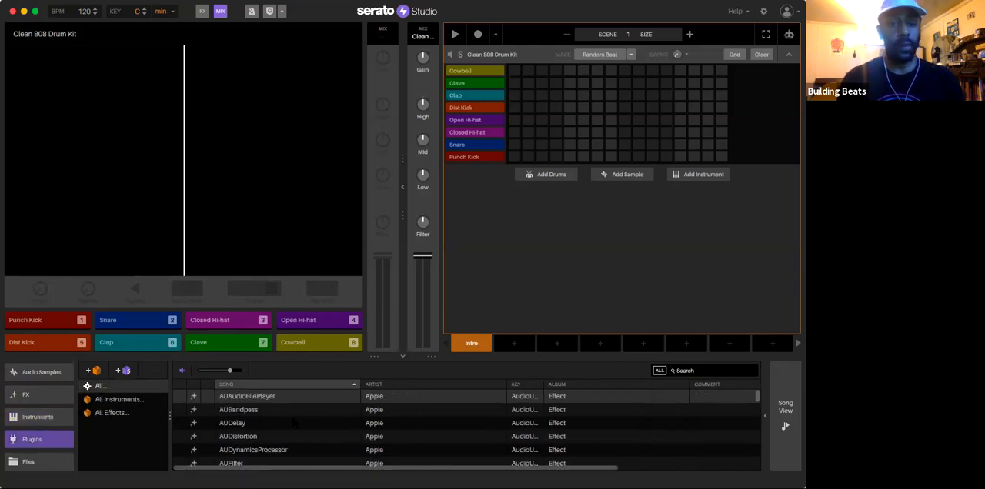
pyautogui.scroll(-5, 295, 424)
pyautogui.scroll(-5, 296, 421)
pyautogui.scroll(-2, 297, 423)
pyautogui.scroll(6, 298, 424)
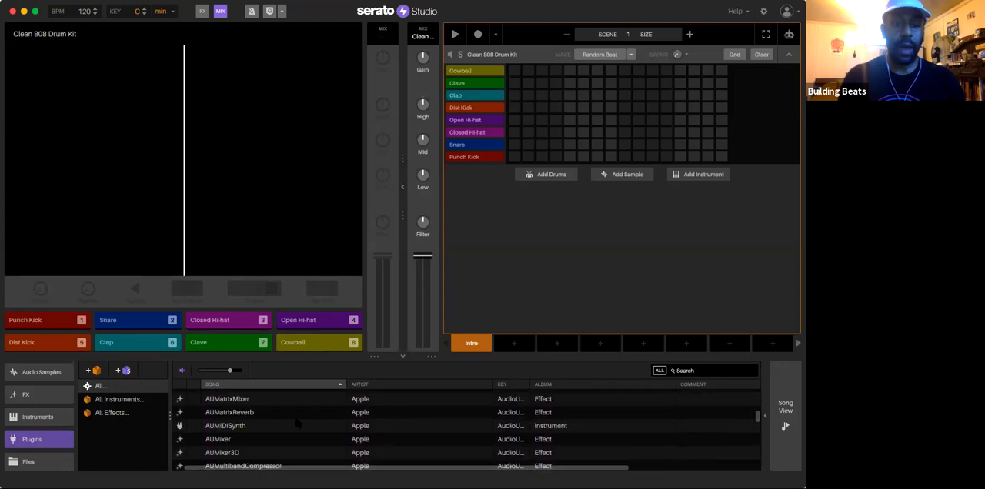
pyautogui.scroll(6, 296, 424)
pyautogui.hscroll(-1, 297, 423)
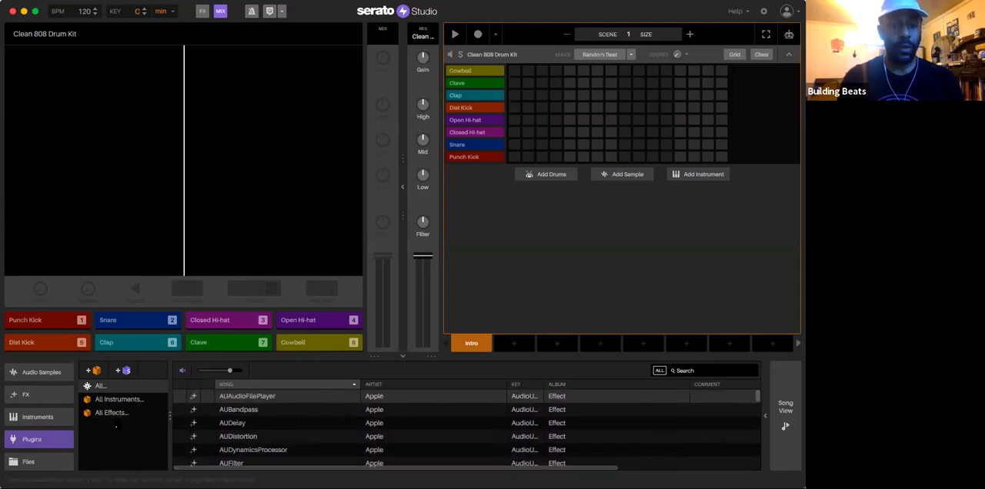
# Step: Display the computer's files and look through the audio files in the Samples n stuff folder
pyautogui.click(28, 461)
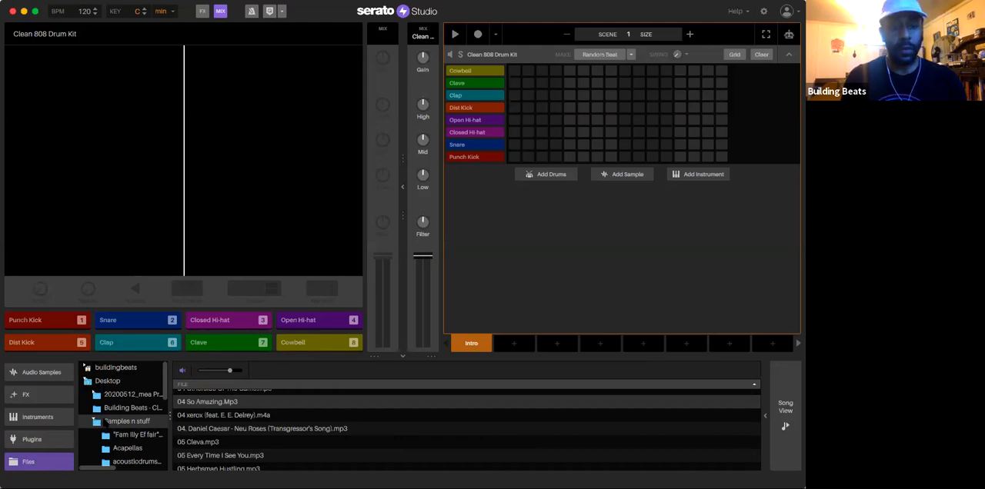
pyautogui.scroll(5, 243, 414)
pyautogui.scroll(8, 243, 419)
pyautogui.scroll(-12, 196, 414)
pyautogui.scroll(-10, 197, 414)
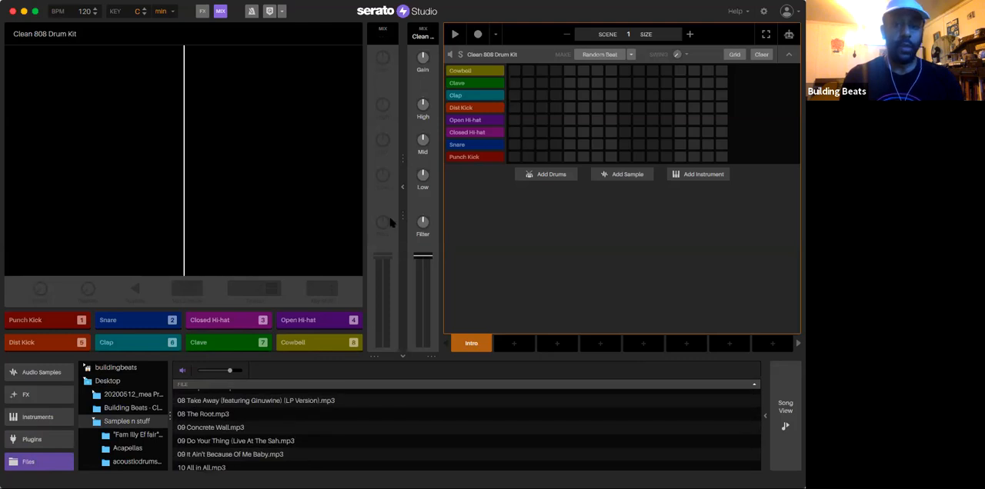
# Step: Return to the drums library and load the Trap Soul Drum Kit in place of the Clean 808 Drum Kit
pyautogui.scroll(3, 39, 425)
pyautogui.click(32, 415)
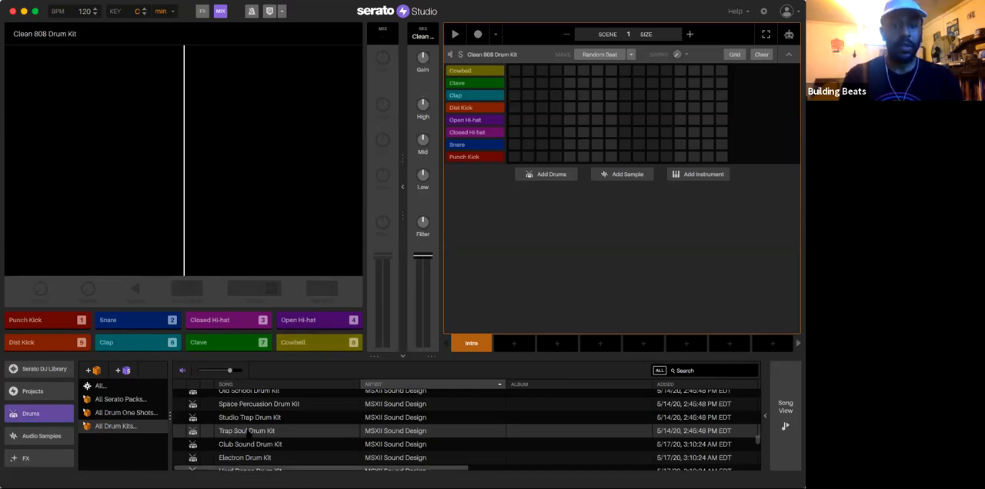
pyautogui.click(246, 432)
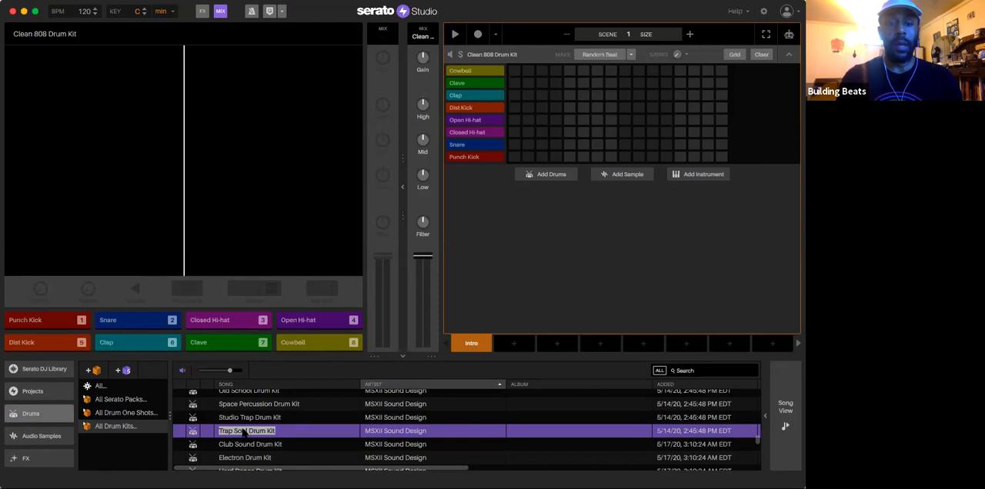
pyautogui.click(293, 432)
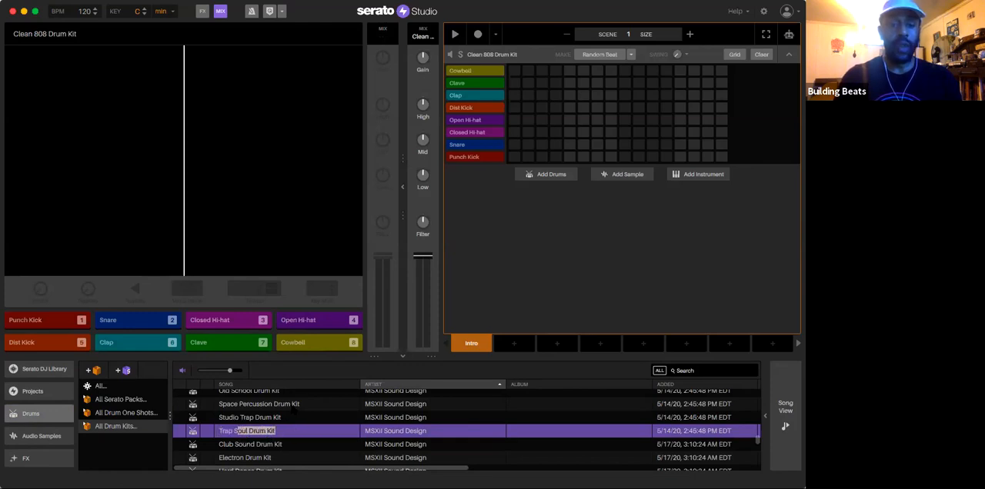
pyautogui.moveTo(236, 411); pyautogui.dragTo(505, 66)
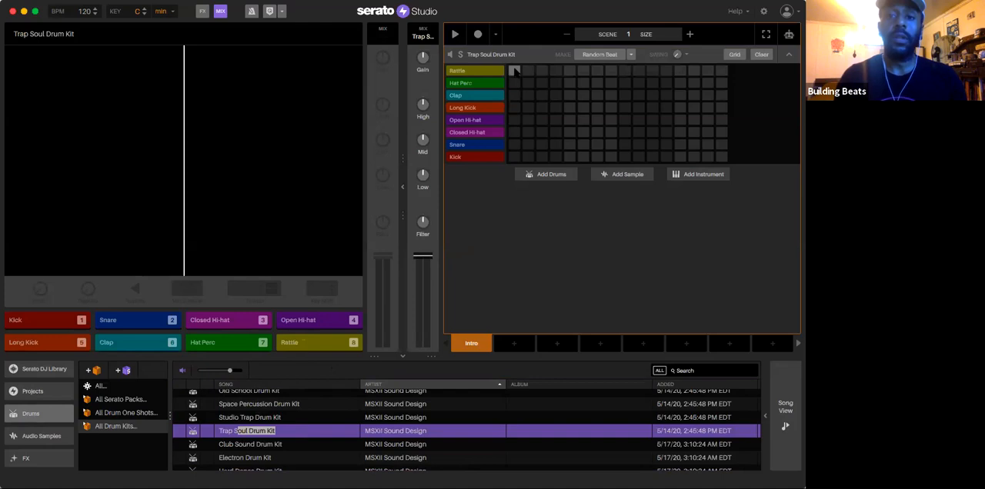
# Step: Place a kick on step 1 of the pattern and clear the extra kicks on steps 9 and 13
pyautogui.click(513, 157)
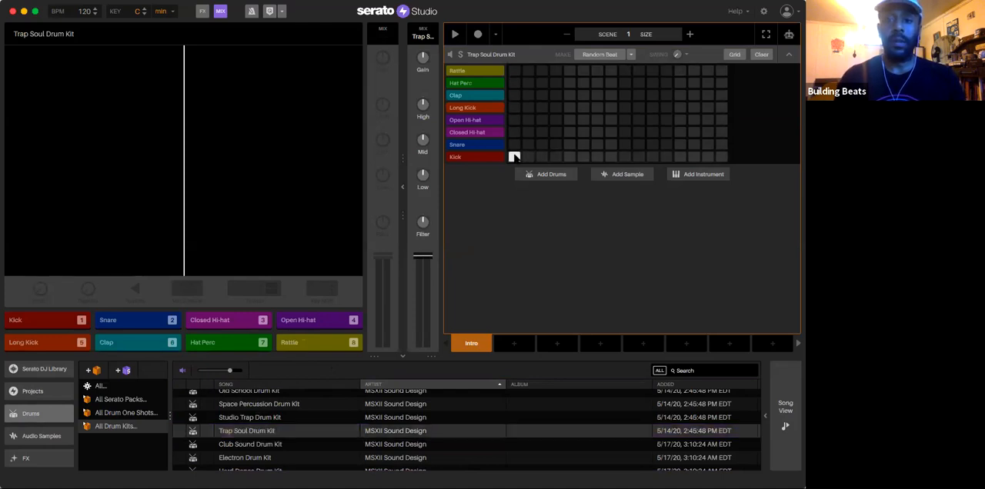
pyautogui.click(569, 157)
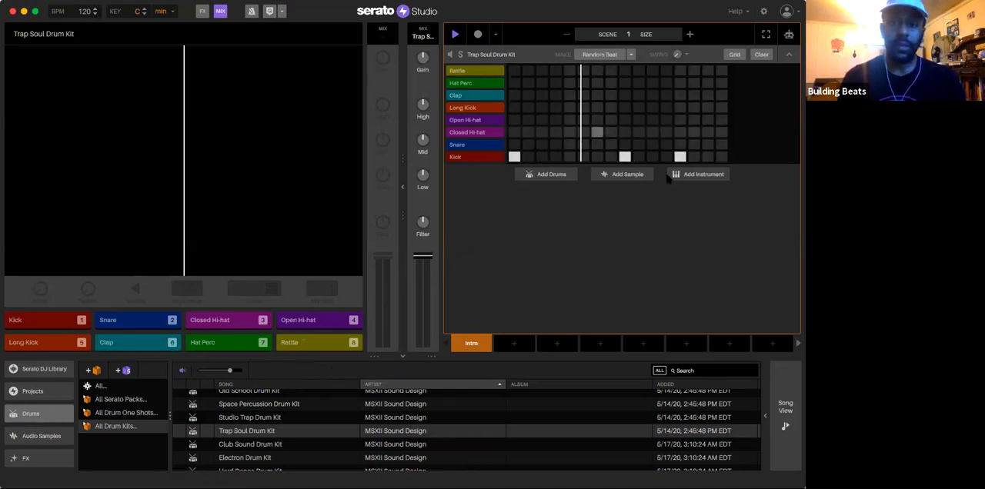
pyautogui.click(625, 157)
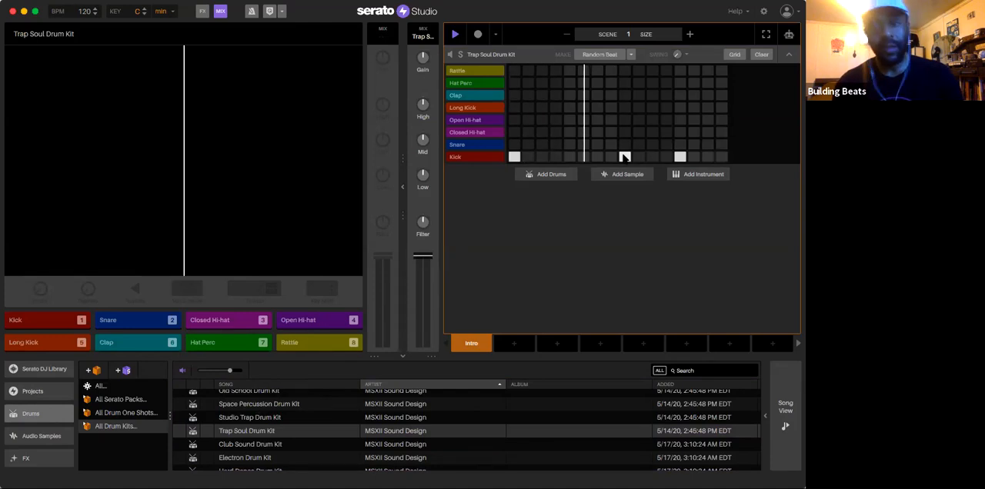
pyautogui.click(680, 157)
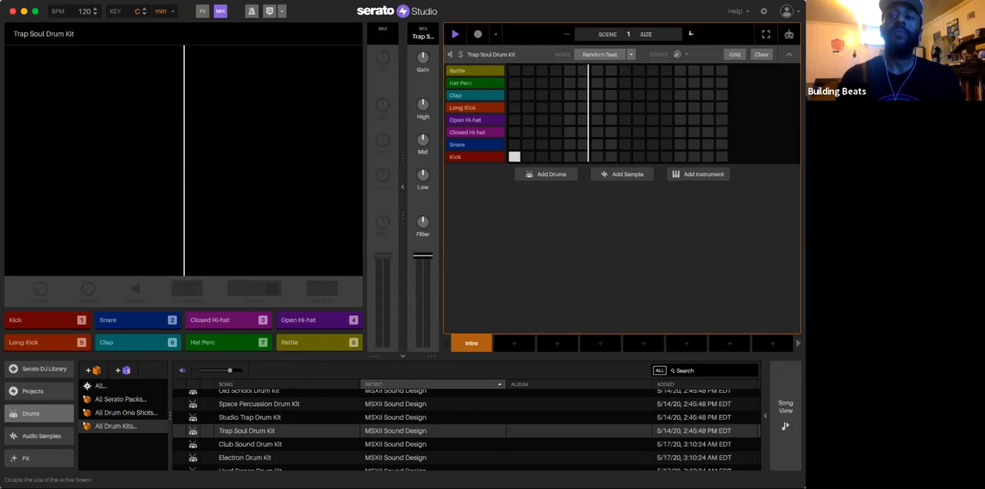
# Step: Double the scene's size twice, extending it to four bars
pyautogui.click(690, 33)
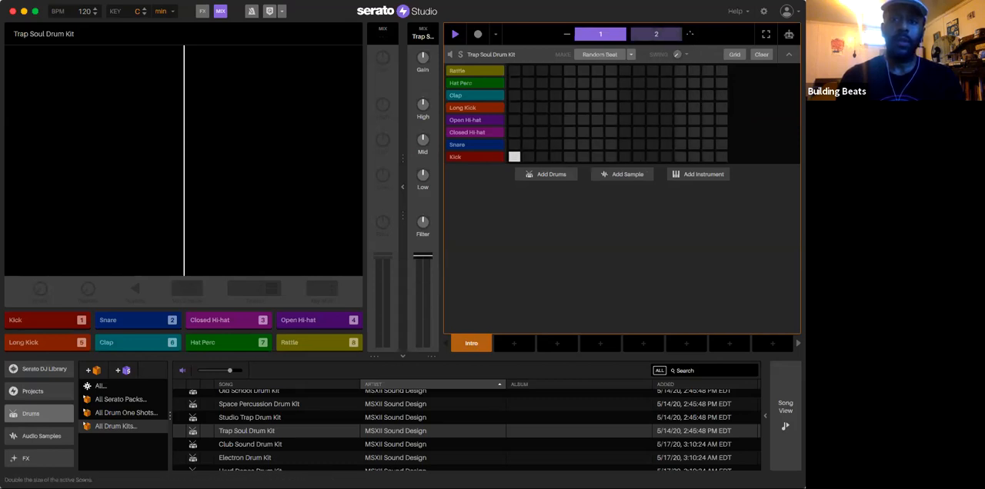
pyautogui.click(689, 34)
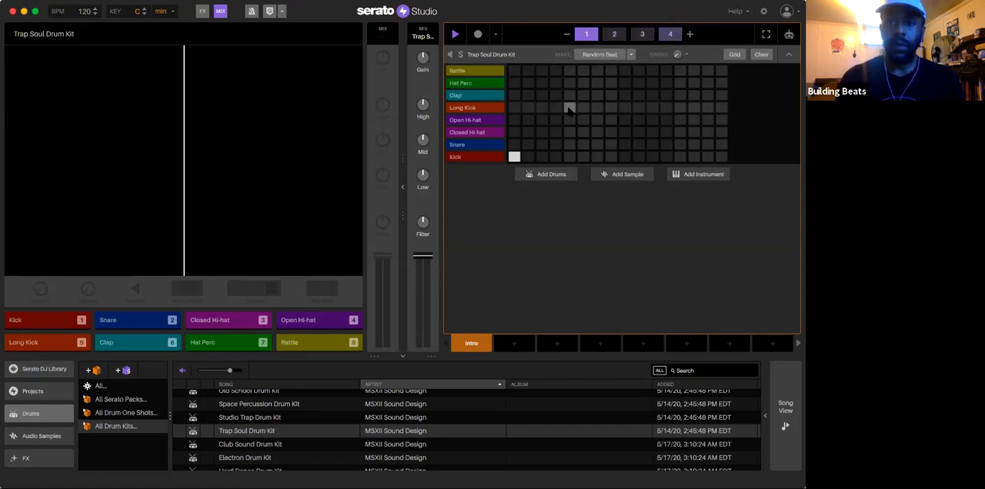
# Step: Add a snare on step 9 of bar 1 and a closed hi-hat on step 9 of bar 2
pyautogui.click(624, 145)
pyautogui.press('space')
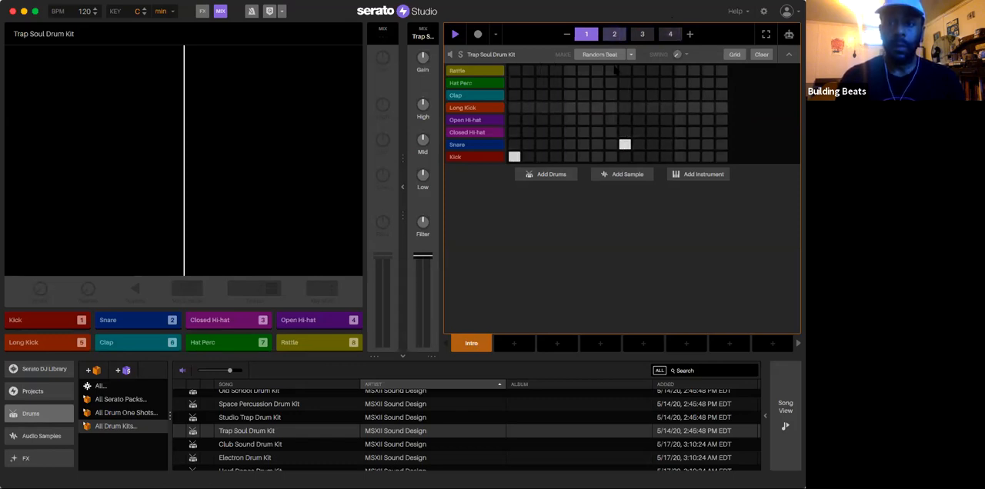
pyautogui.click(624, 131)
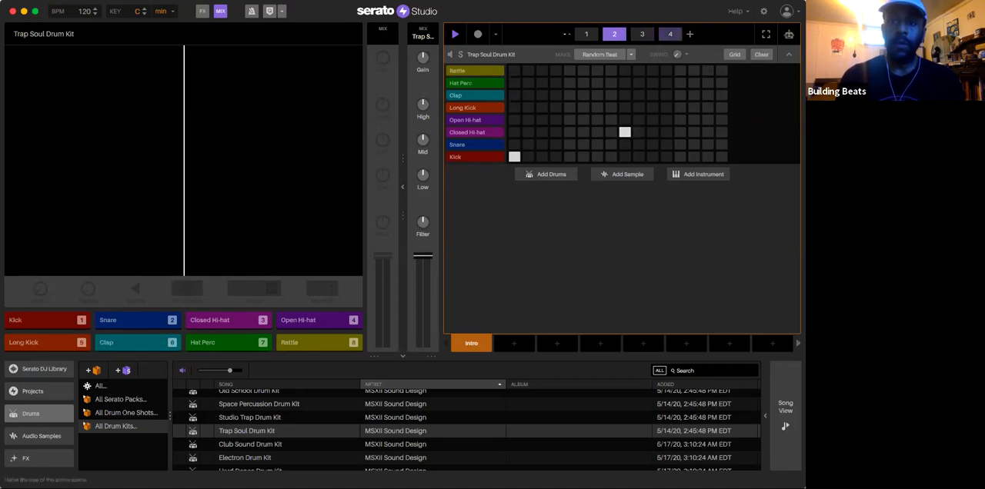
# Step: Reduce the scene size to one bar and clear the existing drum pattern
pyautogui.click(565, 34)
pyautogui.click(761, 54)
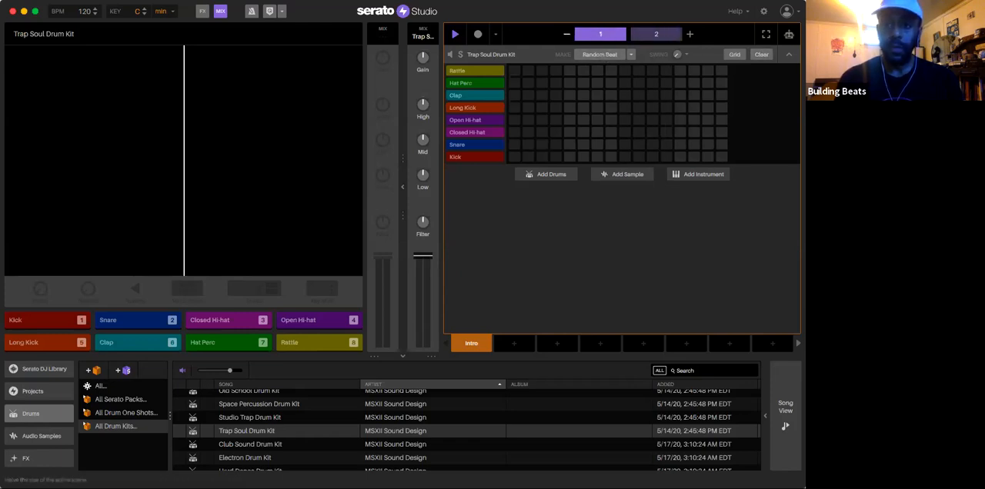
# Step: Program a kick on step 1 and a snare on step 9, and double the scene twice to repeat them over four bars
pyautogui.click(514, 157)
pyautogui.click(610, 145)
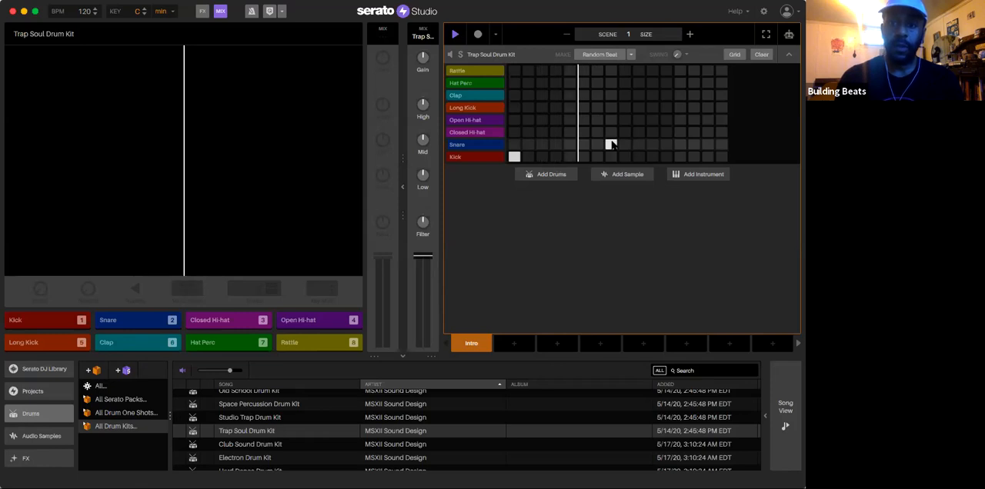
pyautogui.click(624, 144)
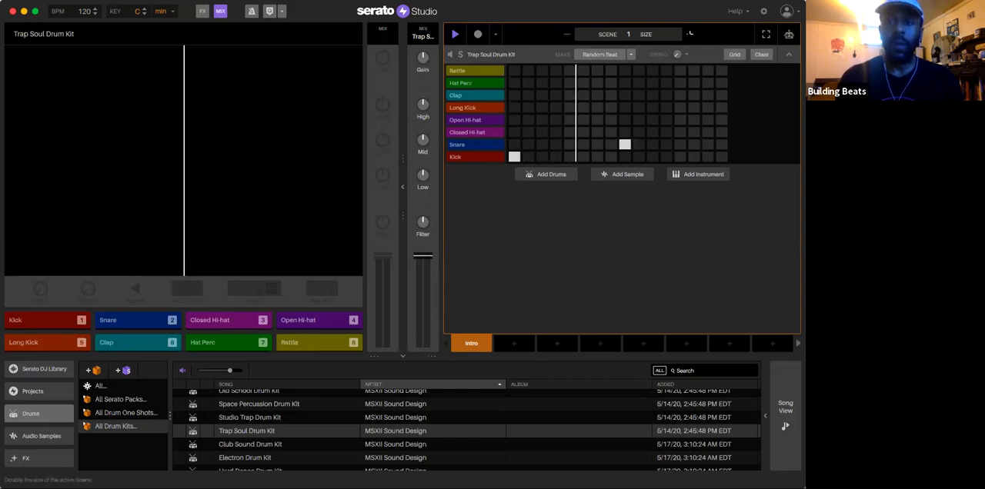
pyautogui.click(689, 33)
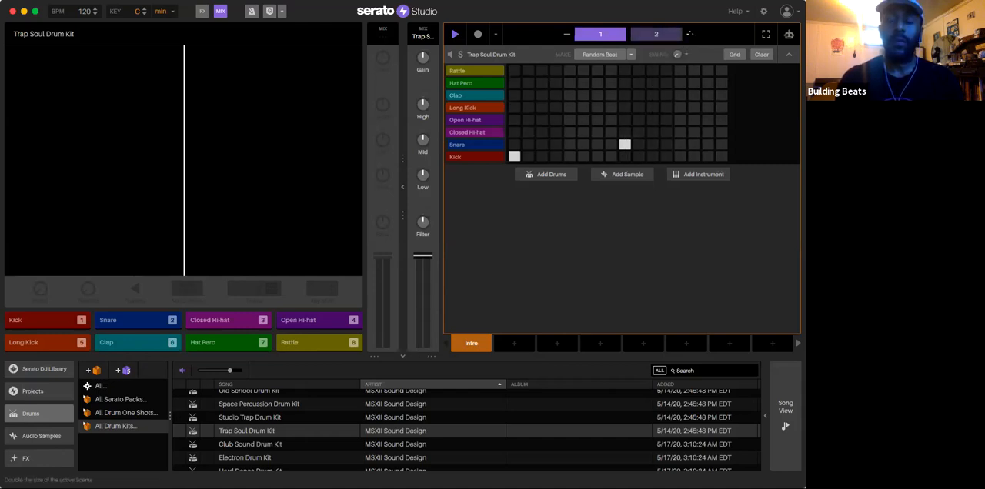
pyautogui.click(689, 33)
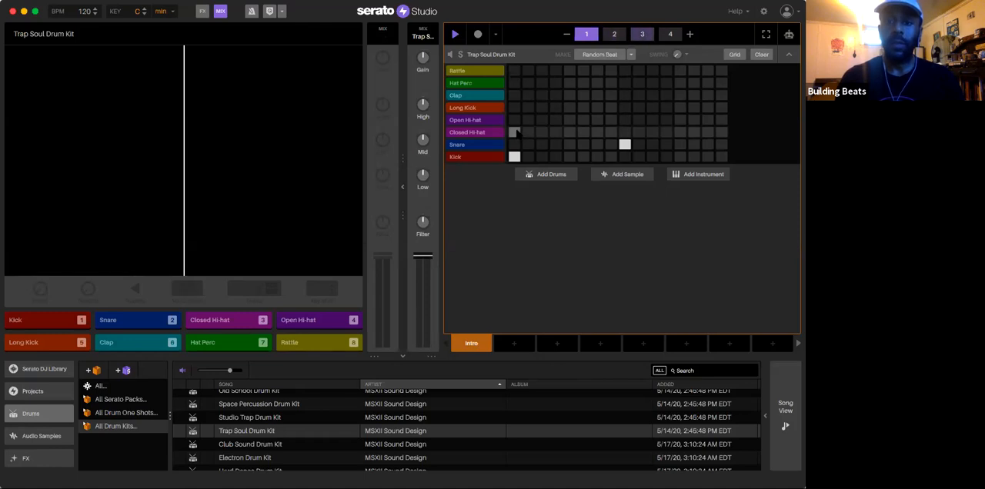
# Step: Fill all 16 closed hi-hat steps in bar 1 and lower the closed hi-hat's volume
pyautogui.moveTo(516, 133); pyautogui.dragTo(714, 134)
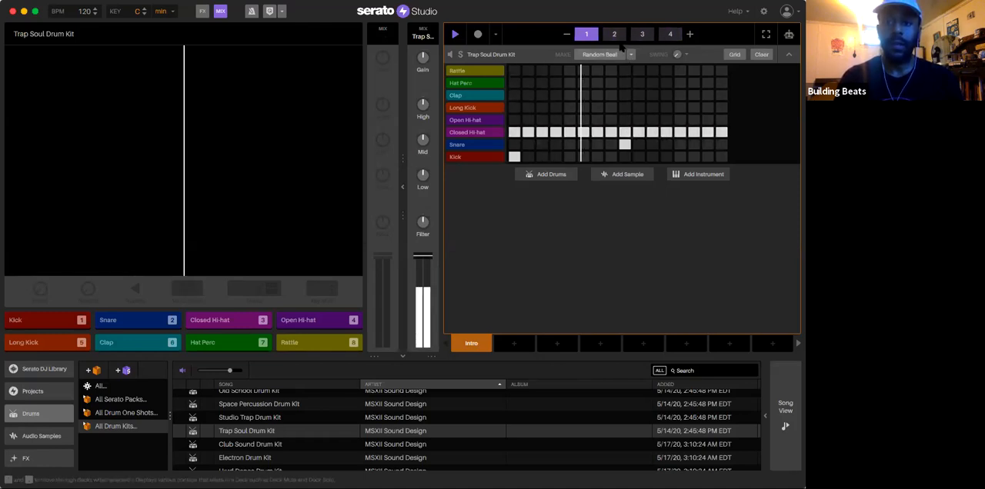
pyautogui.click(485, 132)
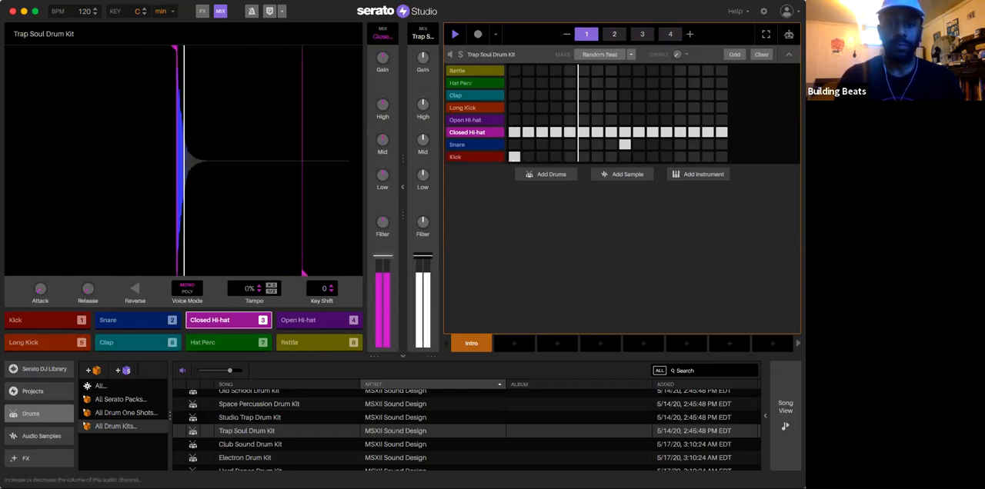
pyautogui.moveTo(382, 256); pyautogui.dragTo(382, 283)
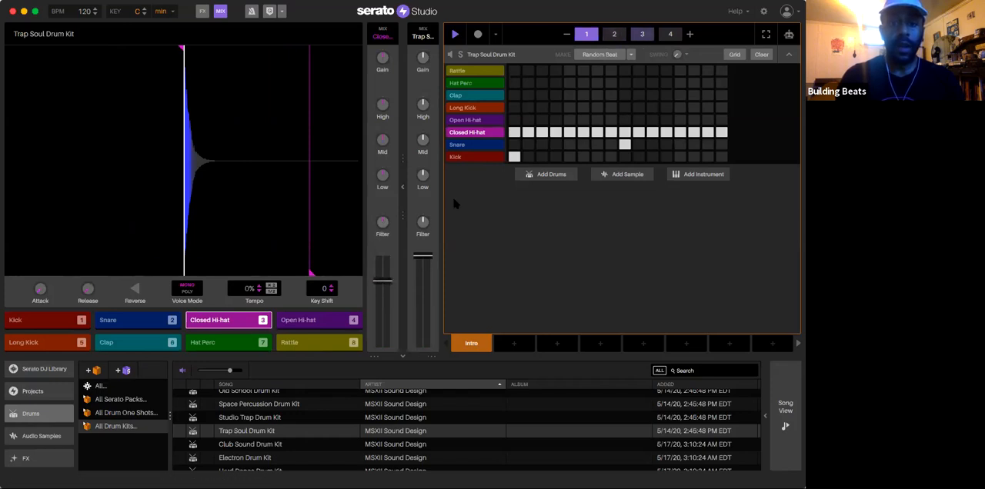
# Step: Audition the snare and kick against the pattern and check the filter controls on the kit and kick channels
pyautogui.click(478, 145)
pyautogui.click(478, 157)
pyautogui.press('space')
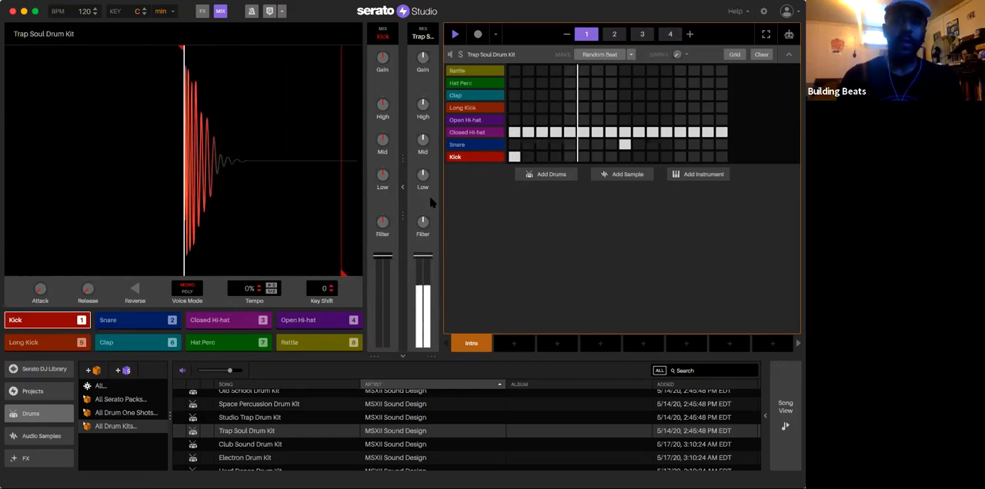
pyautogui.moveTo(422, 221); pyautogui.dragTo(422, 242)
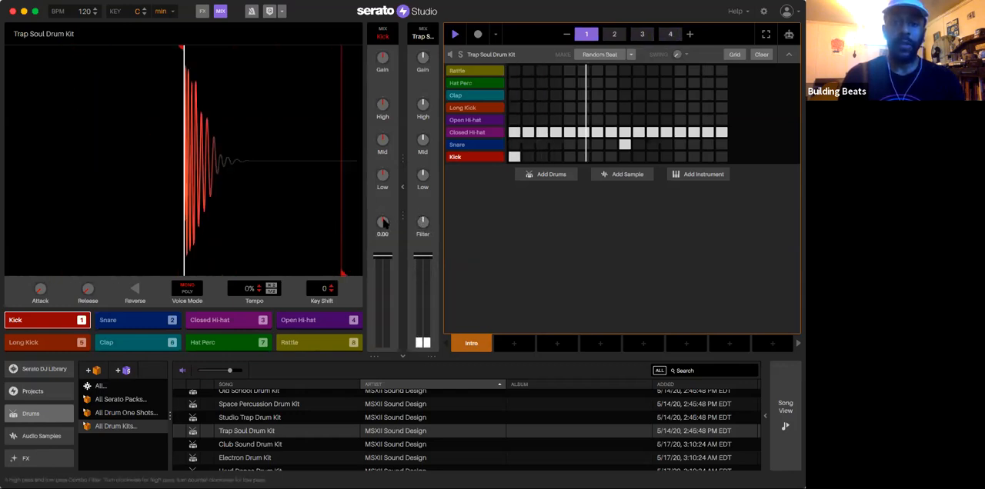
pyautogui.moveTo(383, 222)
pyautogui.mouseDown()
pyautogui.moveTo(382, 239)
pyautogui.moveTo(382, 221)
pyautogui.mouseUp()
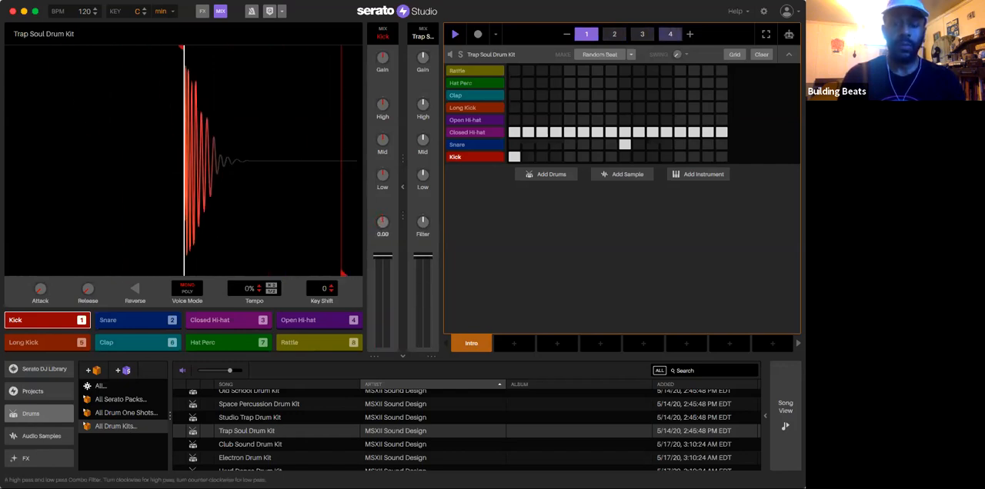
# Step: Show the FX panes and fill the closed hi-hat row across all 16 steps of bars 2, 3 and 4
pyautogui.click(202, 11)
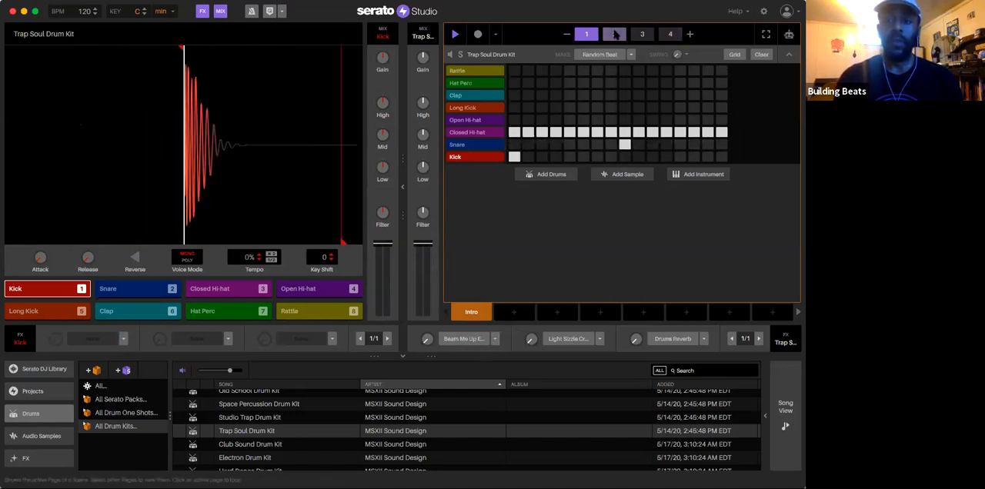
pyautogui.moveTo(514, 132); pyautogui.dragTo(677, 128)
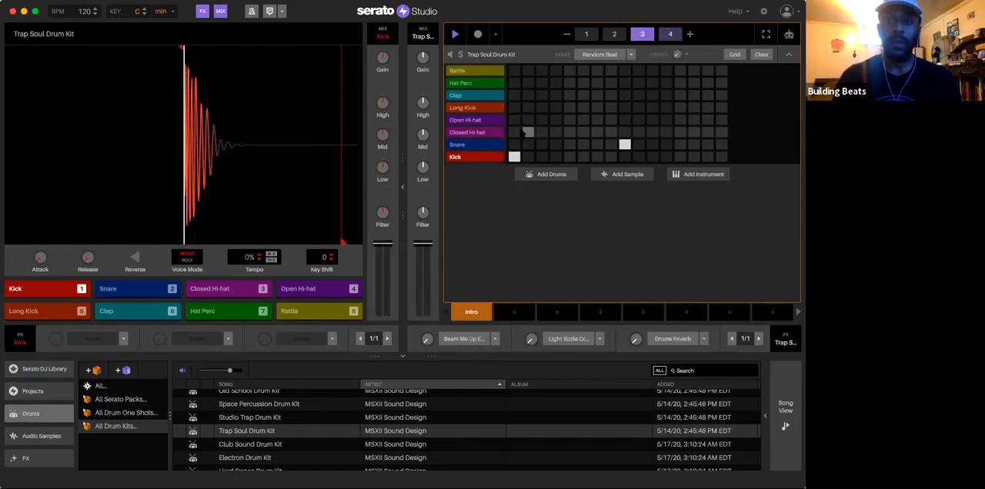
pyautogui.moveTo(528, 133); pyautogui.dragTo(720, 132)
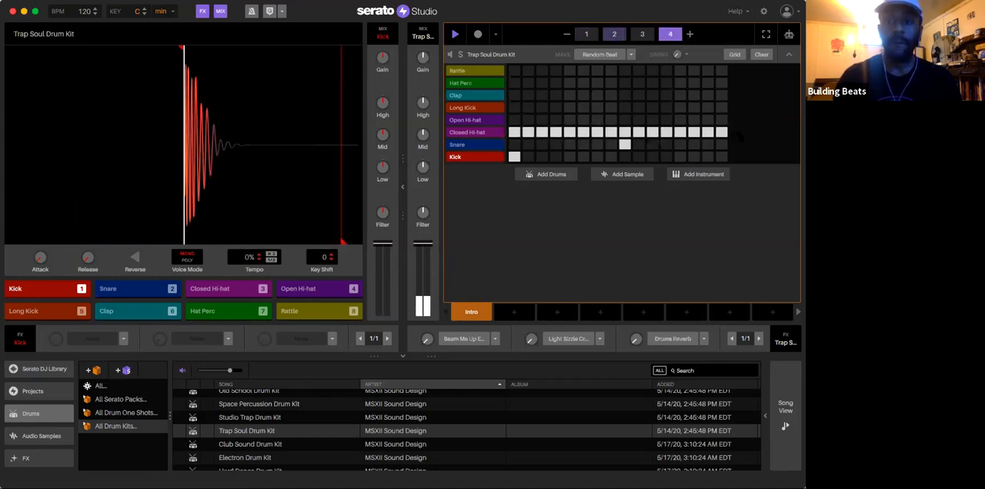
# Step: Switch the closed hi-hat's grid to x2 and triplet subdivisions, adding rapid hi-hat rolls in bars 2 and 4
pyautogui.click(735, 55)
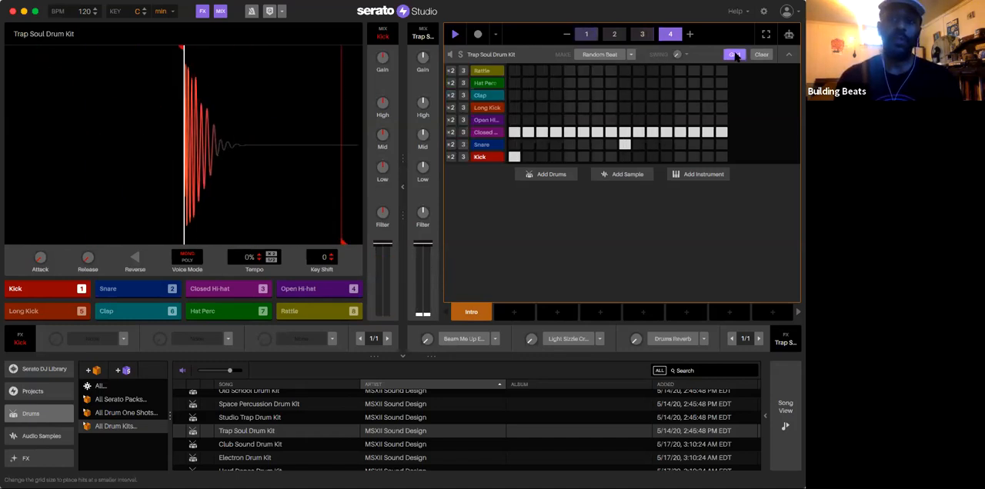
pyautogui.click(451, 133)
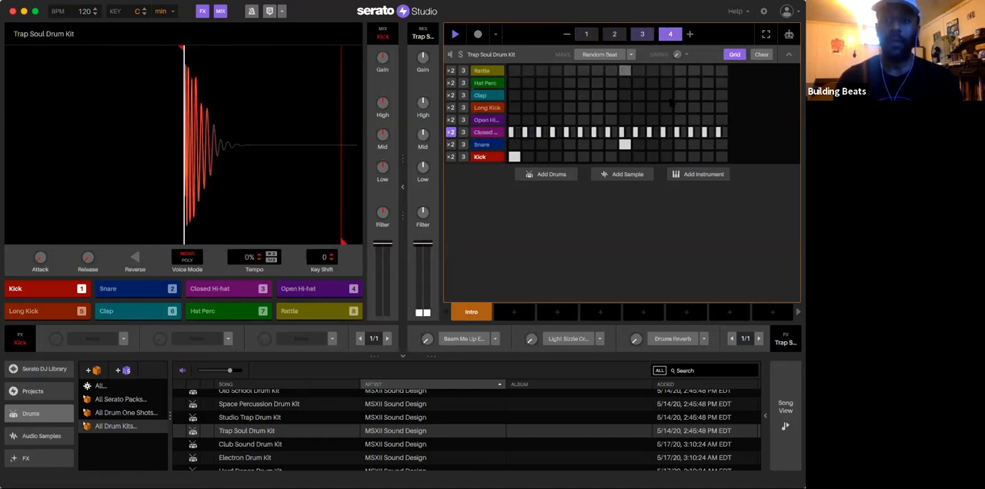
pyautogui.click(684, 132)
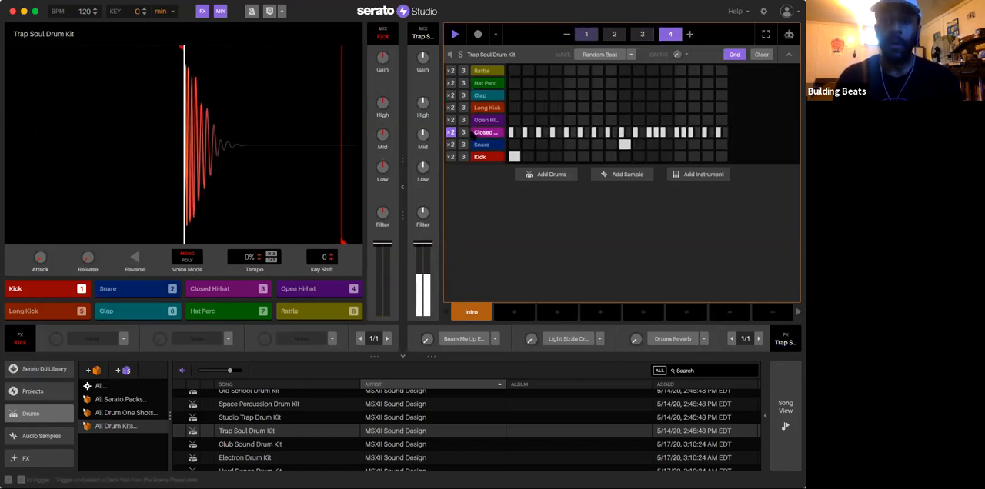
pyautogui.click(463, 132)
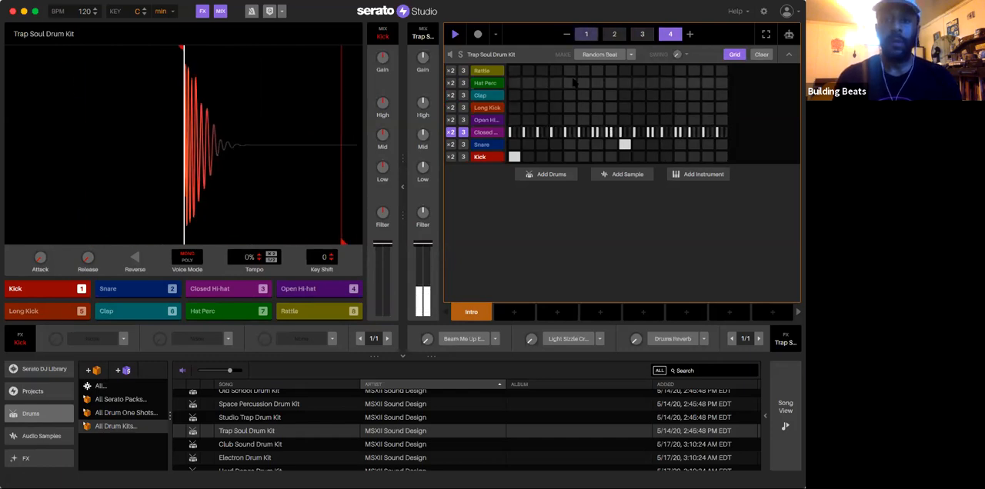
pyautogui.click(619, 33)
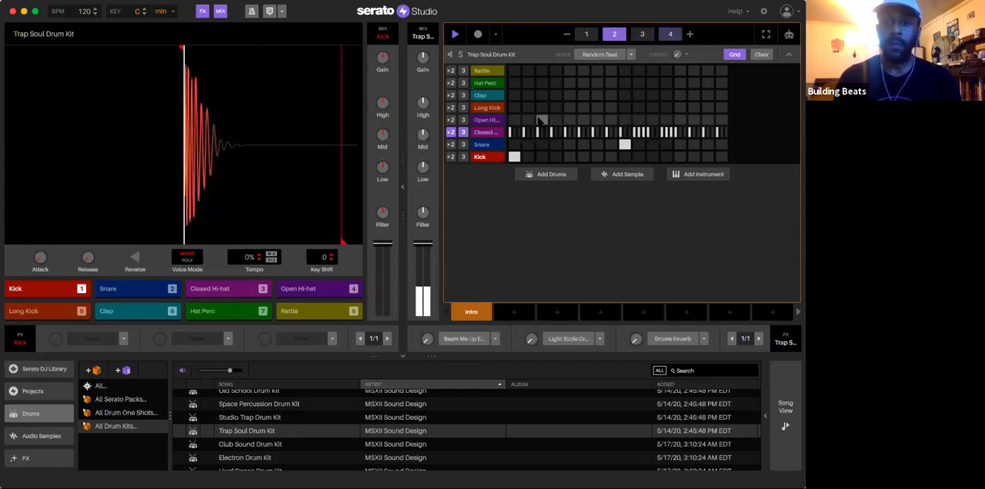
# Step: Add an open hi-hat on step 7 of bar 1 and claps on step 9, and lower both hi-hat volumes
pyautogui.click(586, 34)
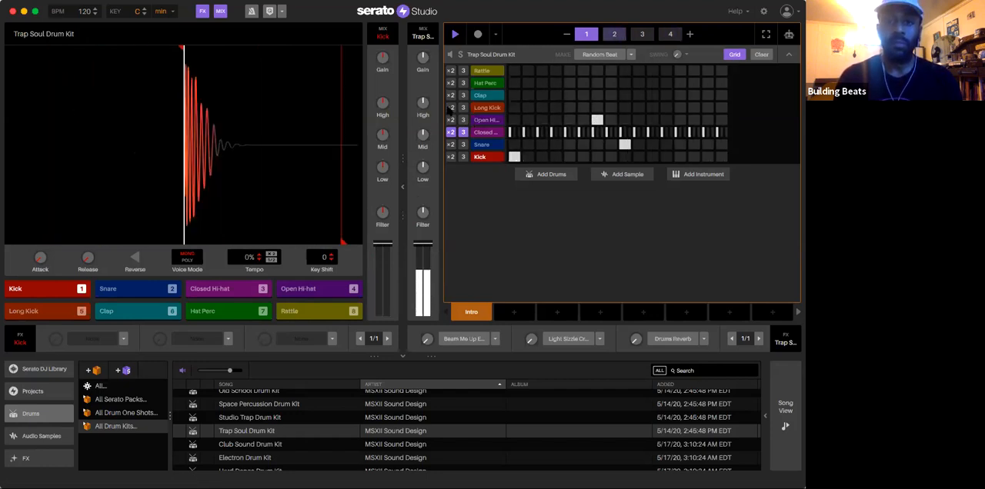
pyautogui.click(488, 120)
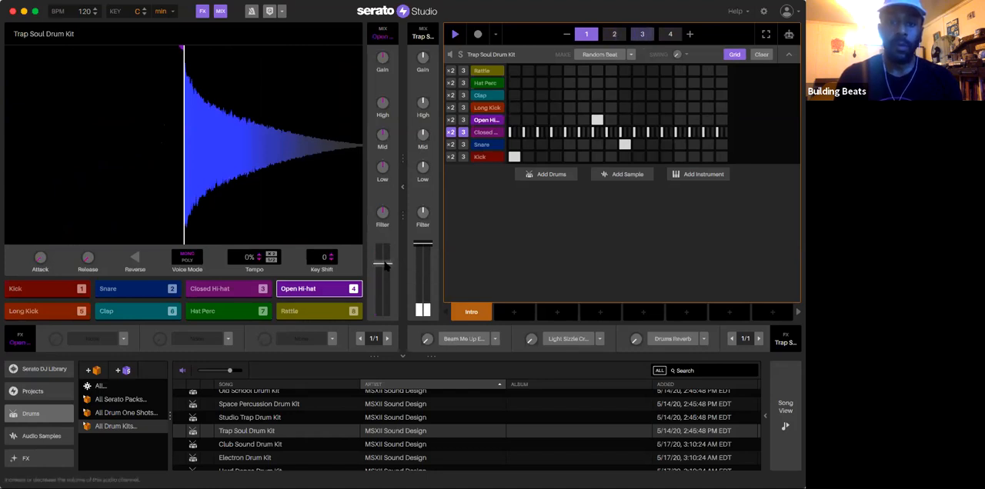
pyautogui.click(487, 132)
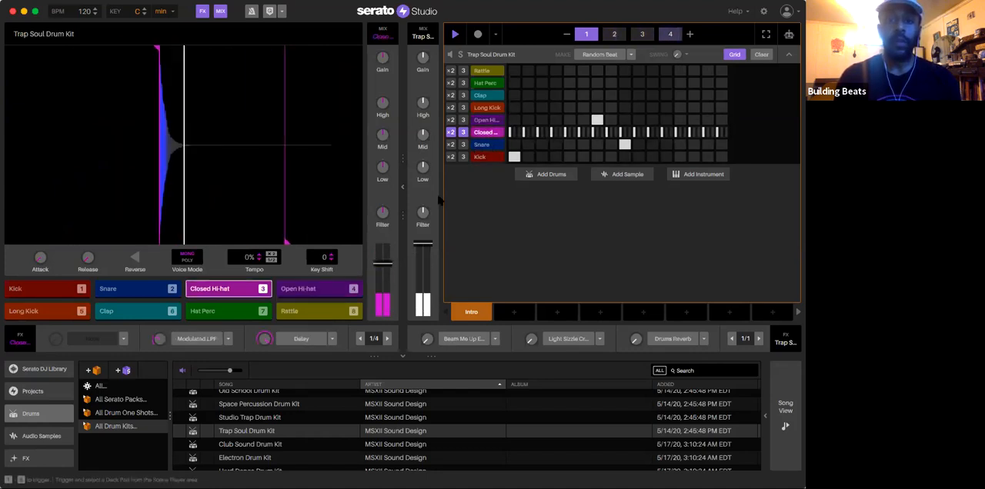
pyautogui.moveTo(383, 268); pyautogui.dragTo(383, 277)
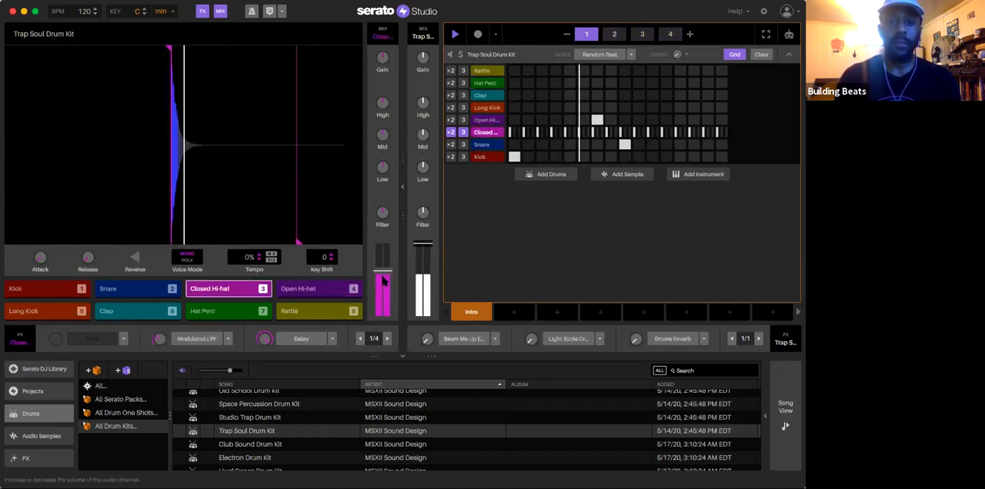
pyautogui.click(488, 120)
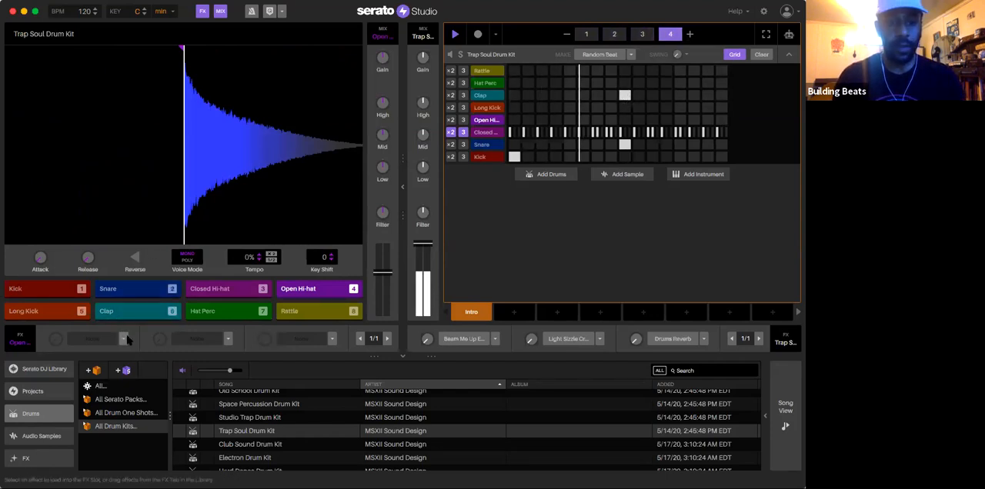
# Step: Apply the Amphitheatre Reverb effect to the clap channel
pyautogui.click(493, 96)
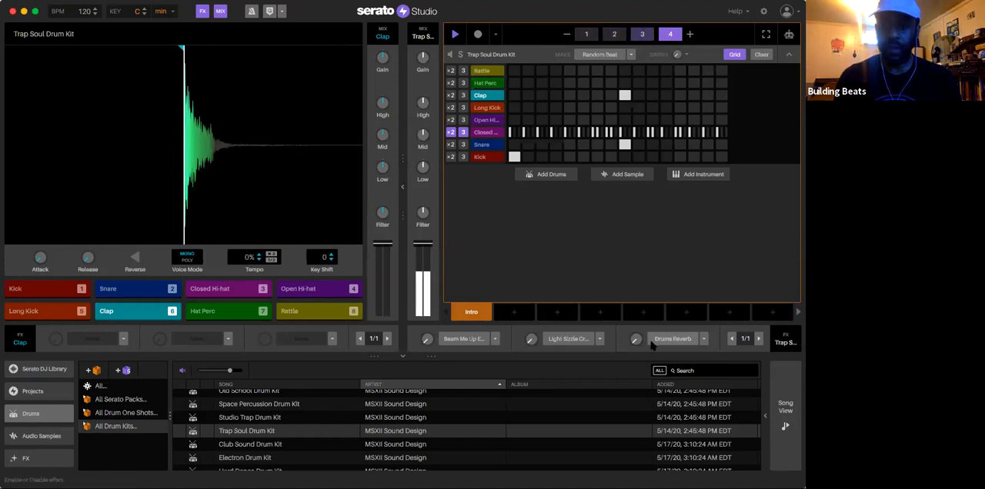
pyautogui.click(123, 339)
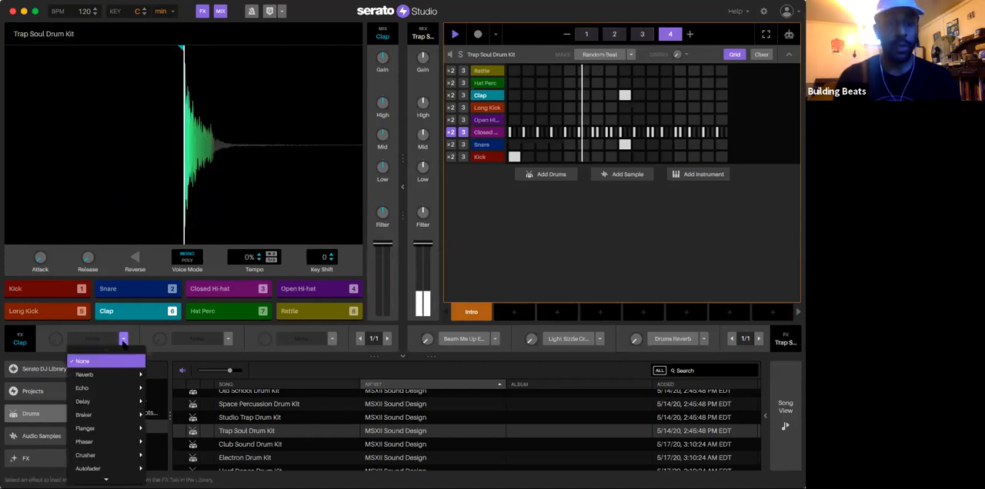
pyautogui.moveTo(115, 375)
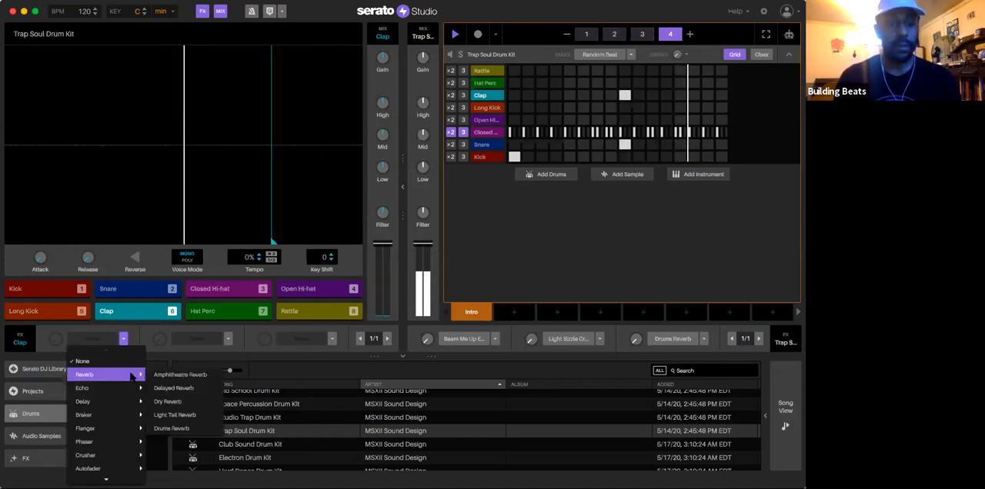
pyautogui.click(196, 376)
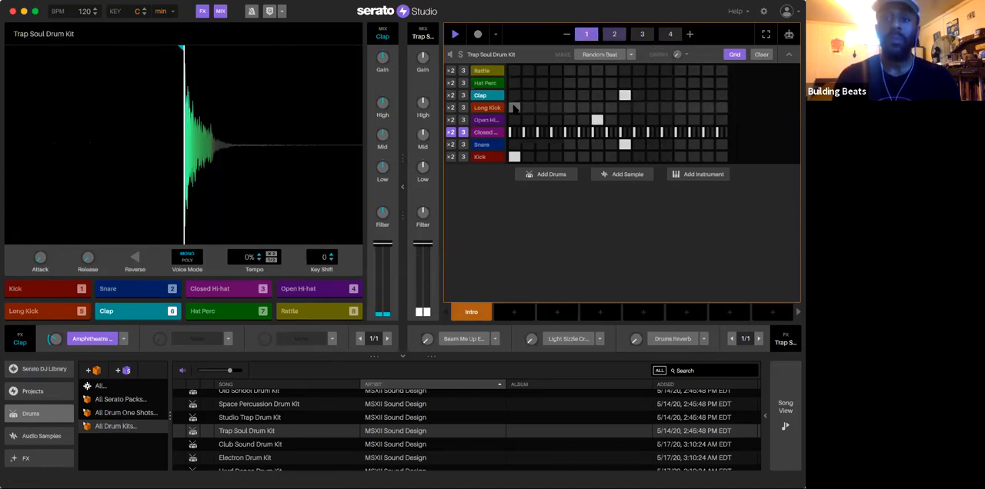
# Step: Place a long kick on step 1 of bar 1 and lower the long kick's volume
pyautogui.click(514, 107)
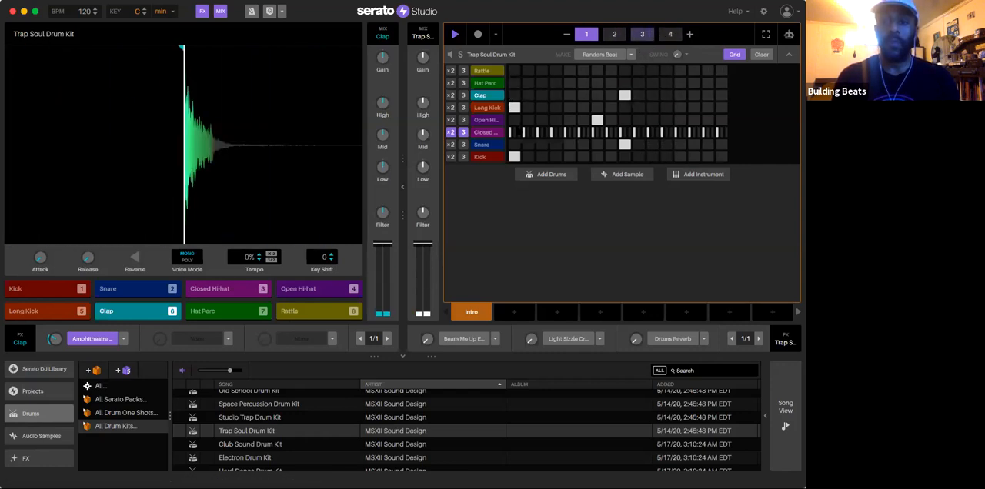
pyautogui.moveTo(515, 313)
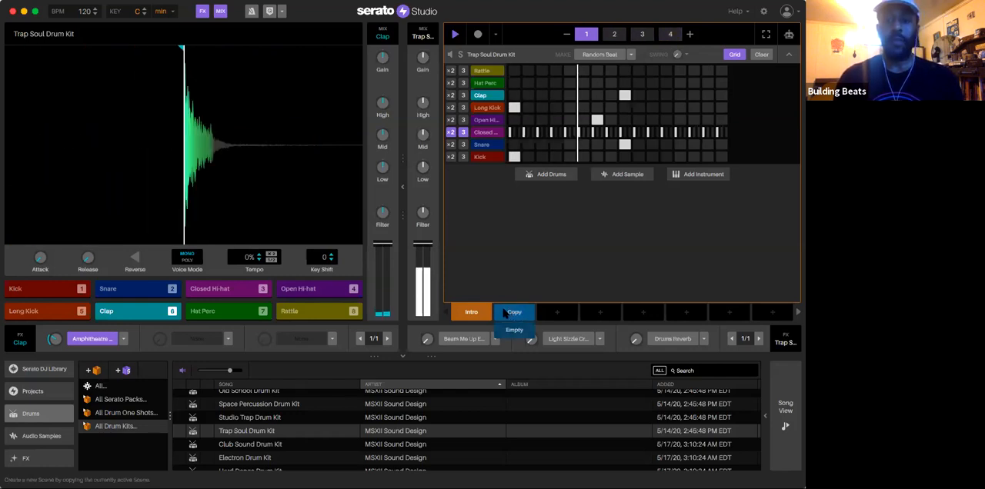
pyautogui.click(493, 108)
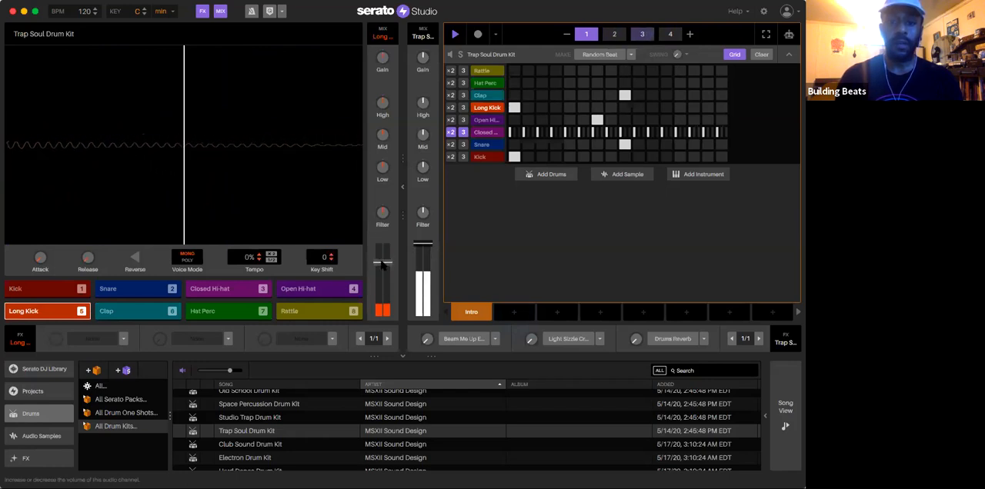
# Step: Try adding an empty second scene and discard it to return to the Intro scene
pyautogui.moveTo(514, 312)
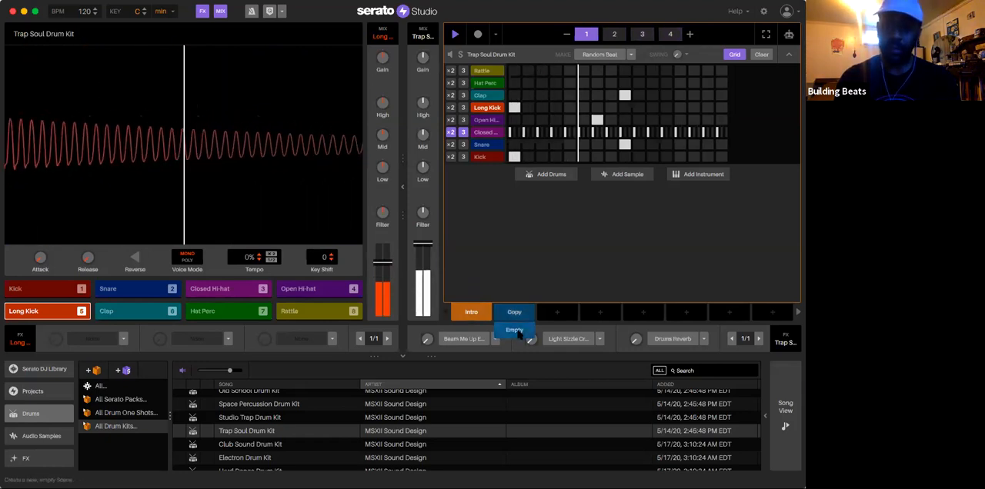
pyautogui.click(514, 330)
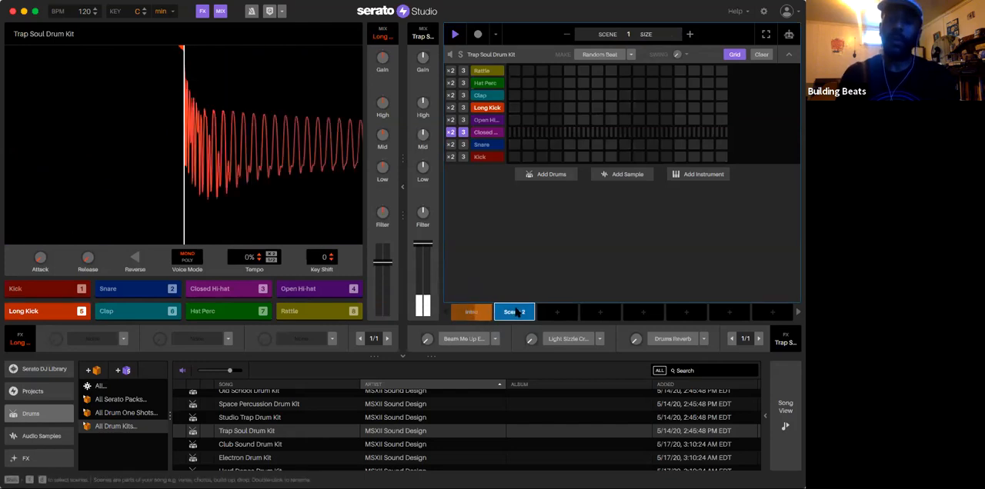
pyautogui.click(471, 311)
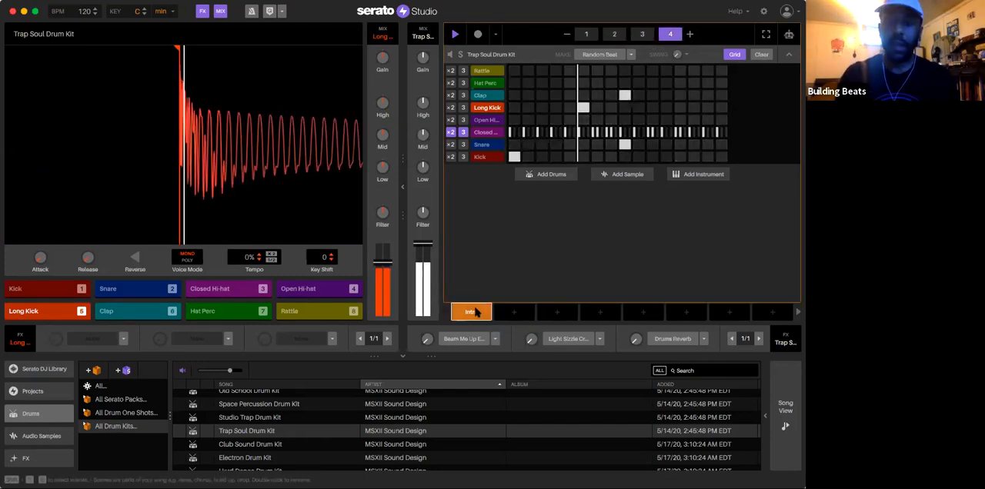
# Step: Duplicate the Intro scene as a second scene and clear the closed hi-hats from its bar 1
pyautogui.click(514, 312)
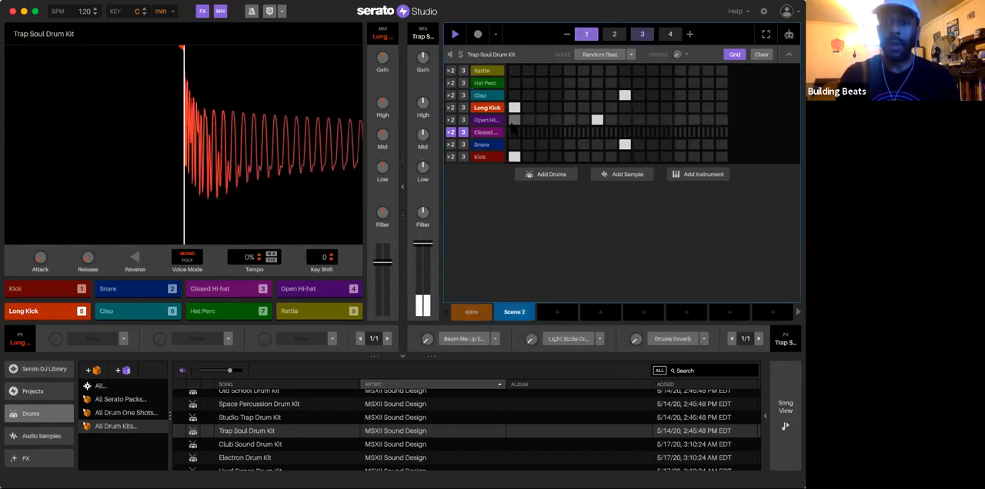
# Step: Clear the closed hi-hats from bars 3 and 4 of Scene 2 and check its bars during playback
pyautogui.click(642, 34)
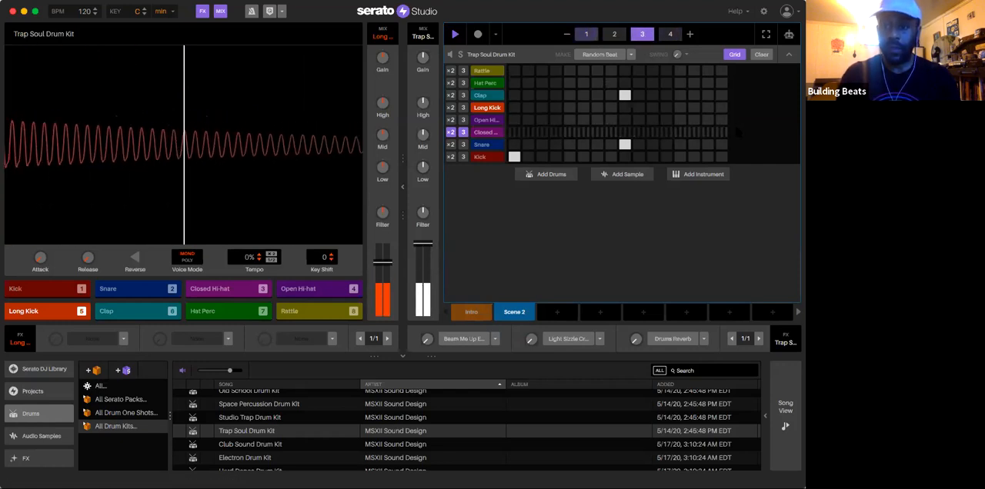
pyautogui.click(670, 33)
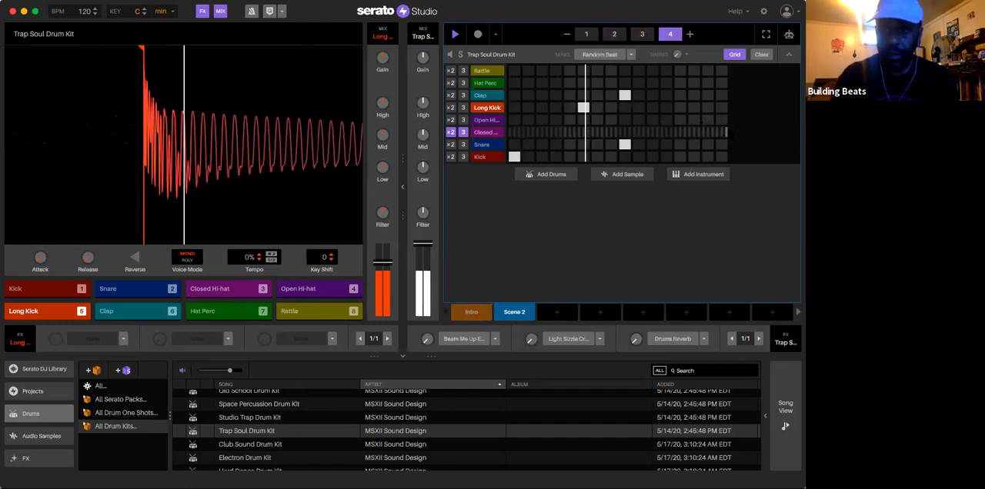
pyautogui.click(613, 34)
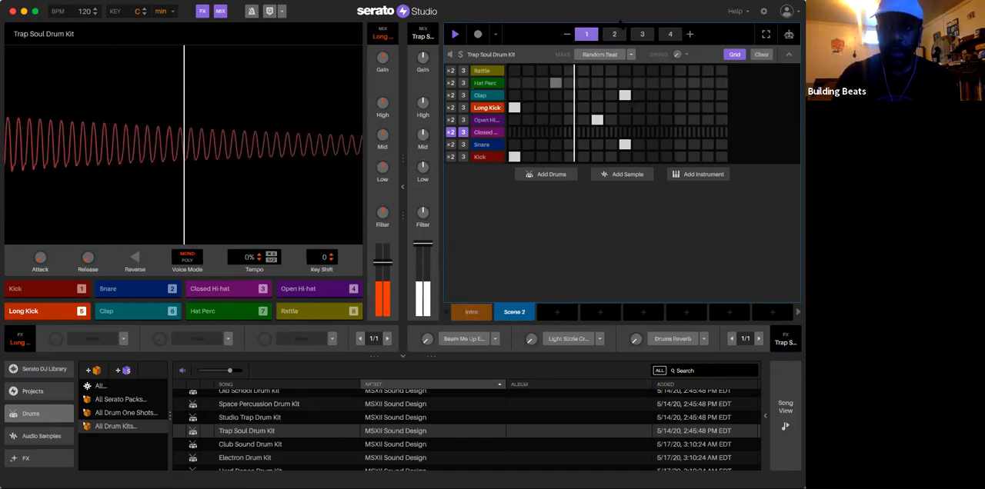
pyautogui.click(642, 35)
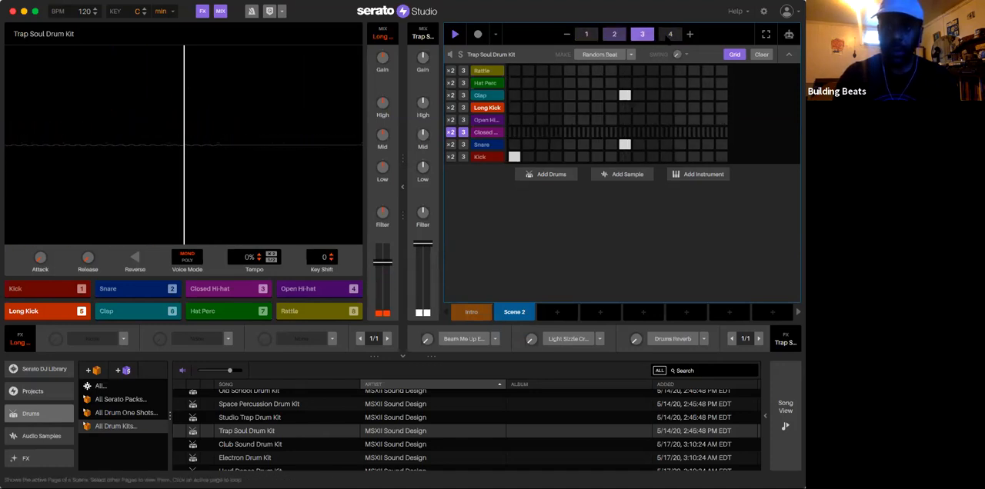
pyautogui.click(670, 35)
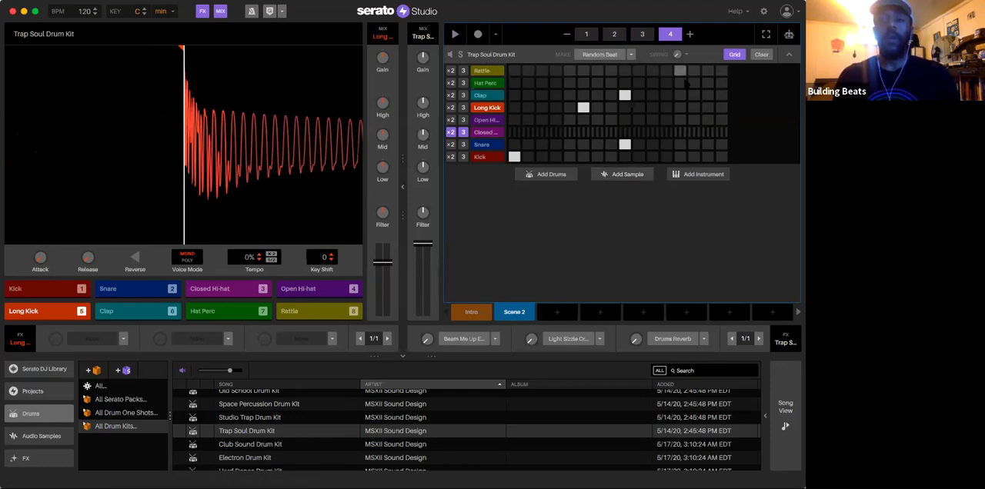
# Step: Play the Intro scene and try 62% swing on the Trap Soul Drum Kit with the 8 and 16 swing divisions
pyautogui.click(471, 311)
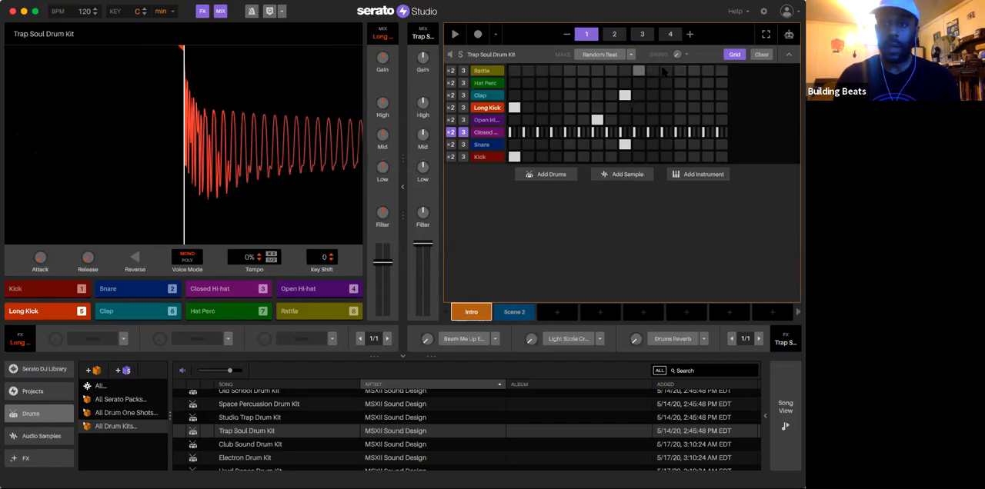
pyautogui.press('space')
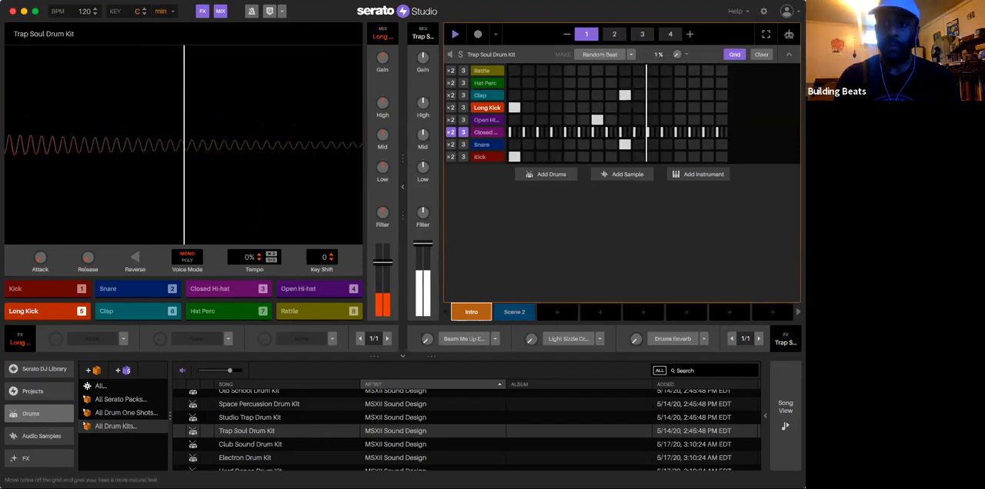
pyautogui.click(686, 55)
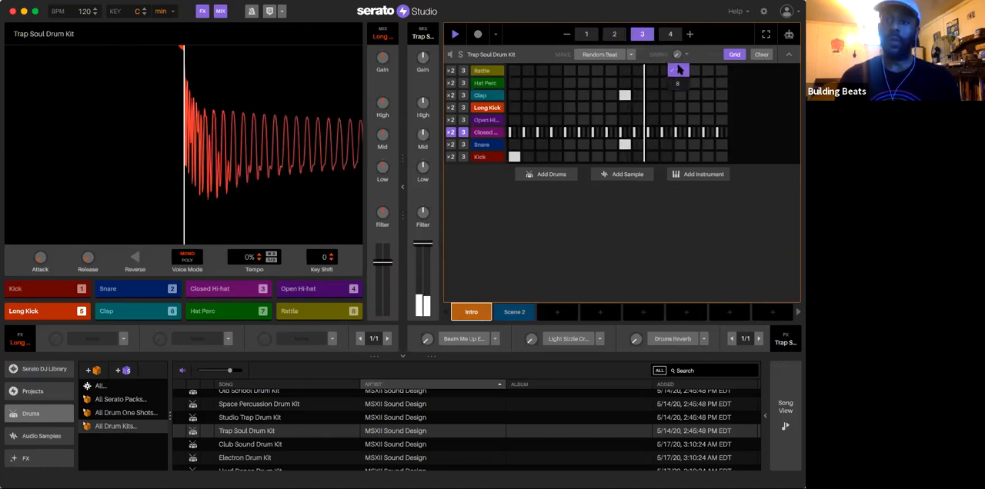
pyautogui.click(679, 70)
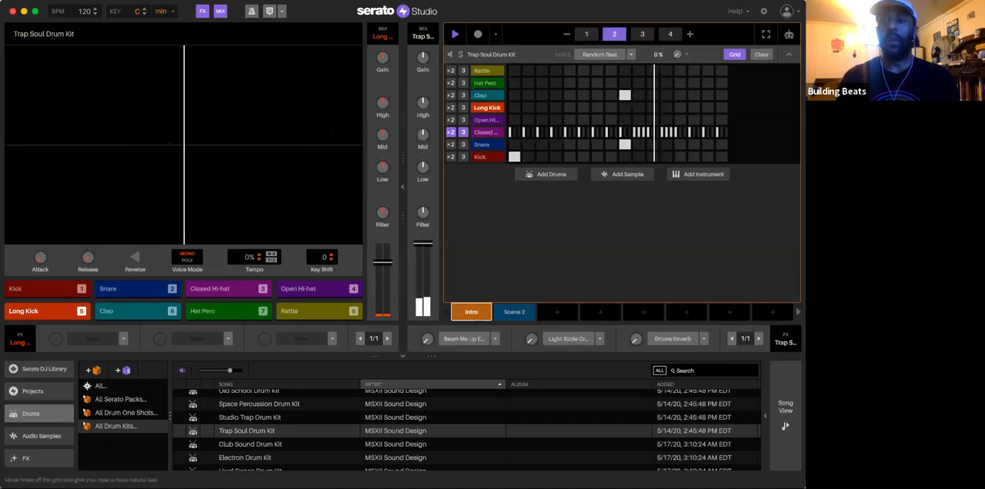
pyautogui.moveTo(677, 55); pyautogui.dragTo(677, 13)
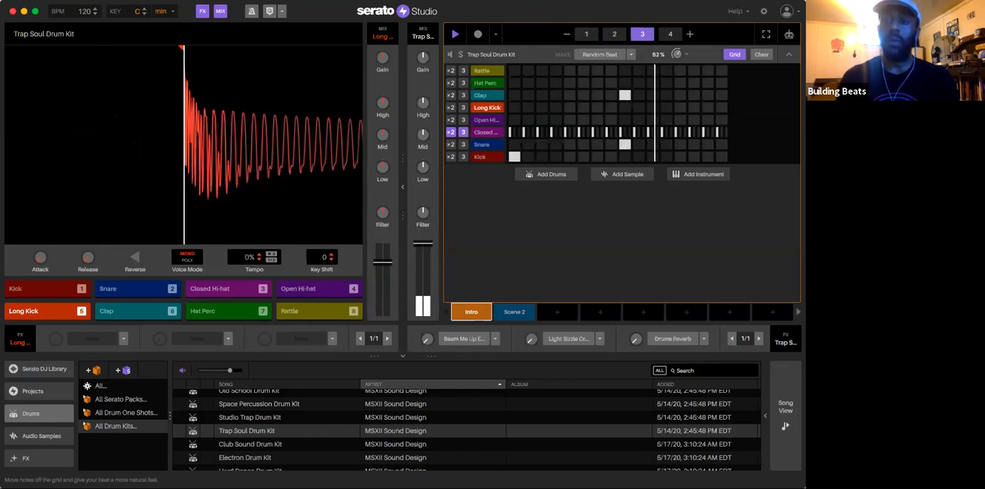
pyautogui.click(686, 55)
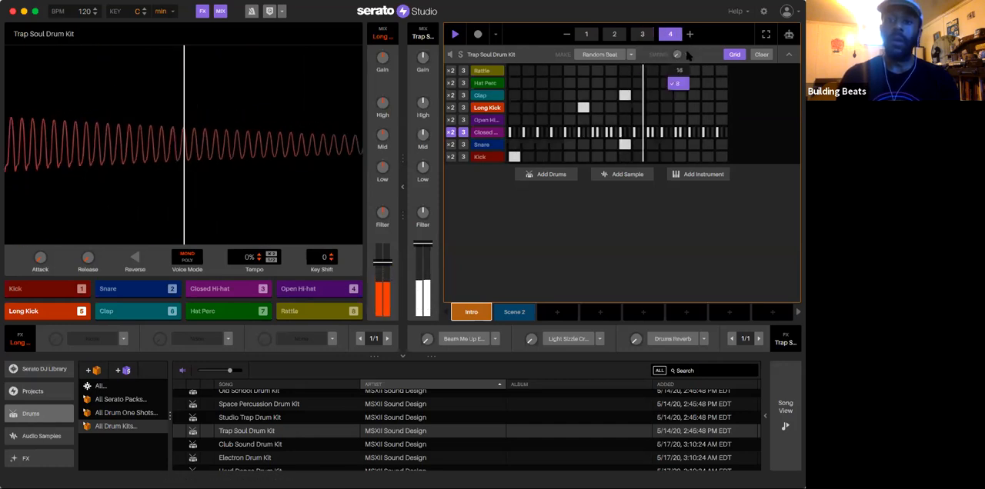
pyautogui.click(678, 70)
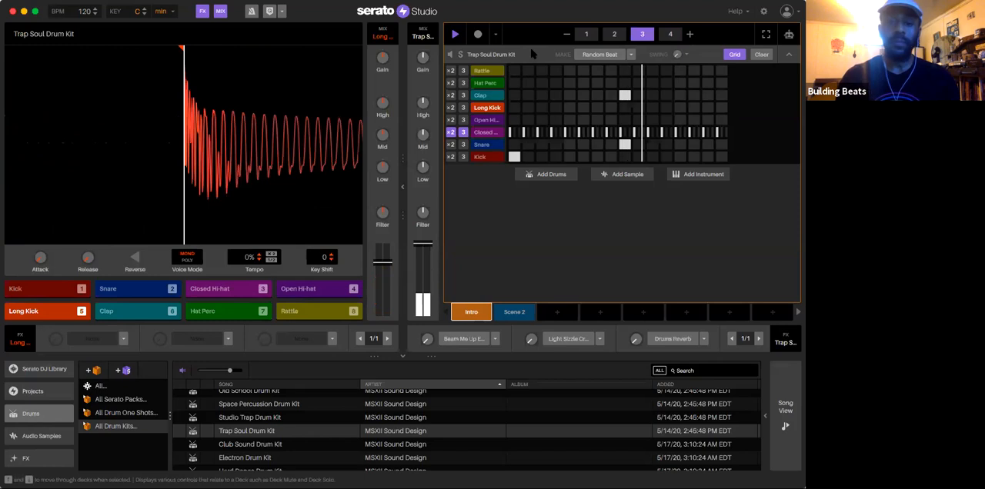
# Step: Browse the audio samples library and preview 80s Skate Ring, 90's Summers and A Little More Melody Loop
pyautogui.scroll(-3, 34, 420)
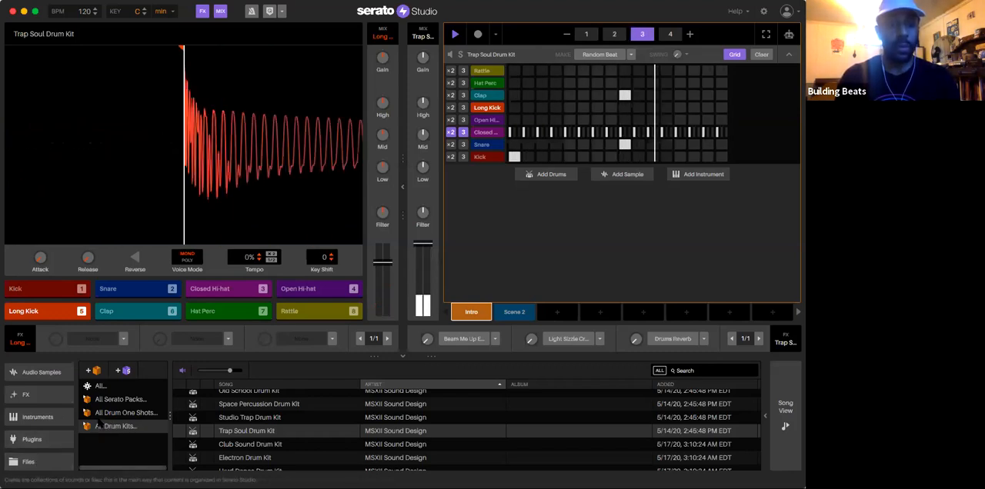
pyautogui.scroll(2, 40, 397)
pyautogui.click(41, 416)
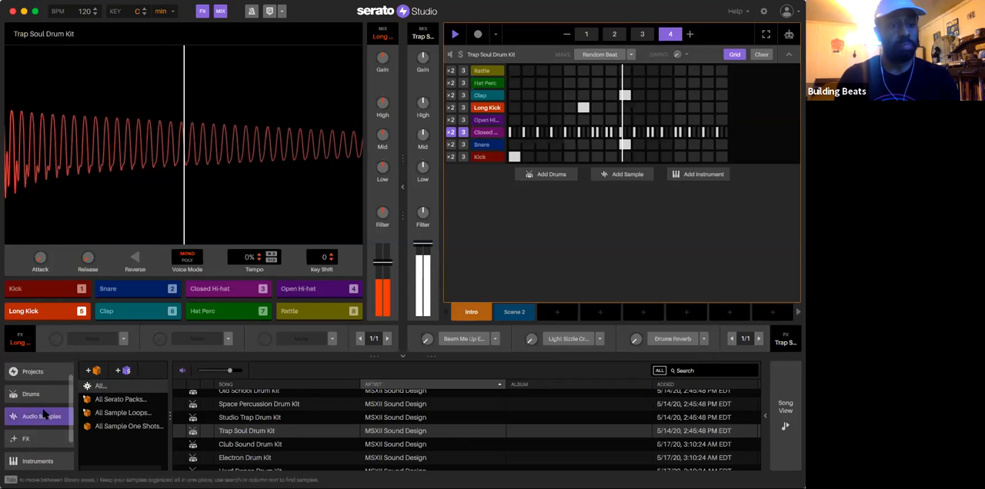
pyautogui.scroll(-5, 302, 418)
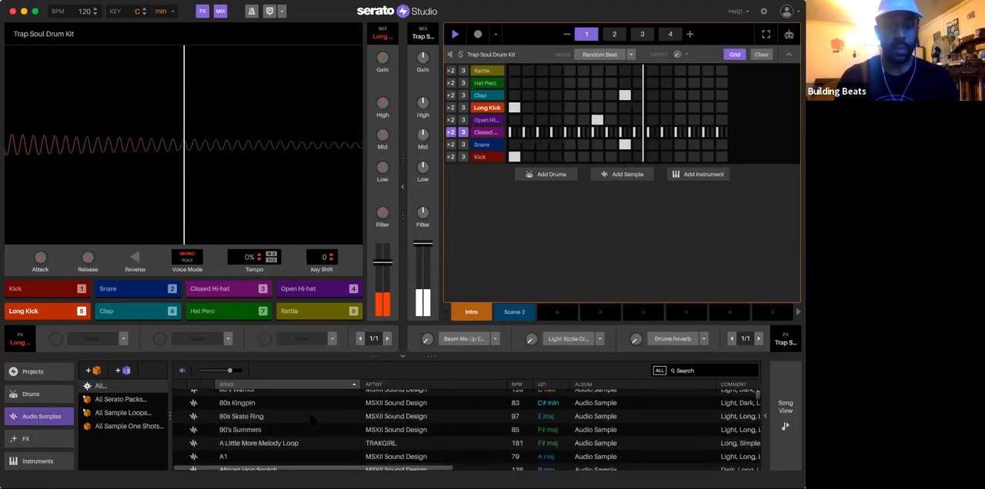
pyautogui.click(251, 406)
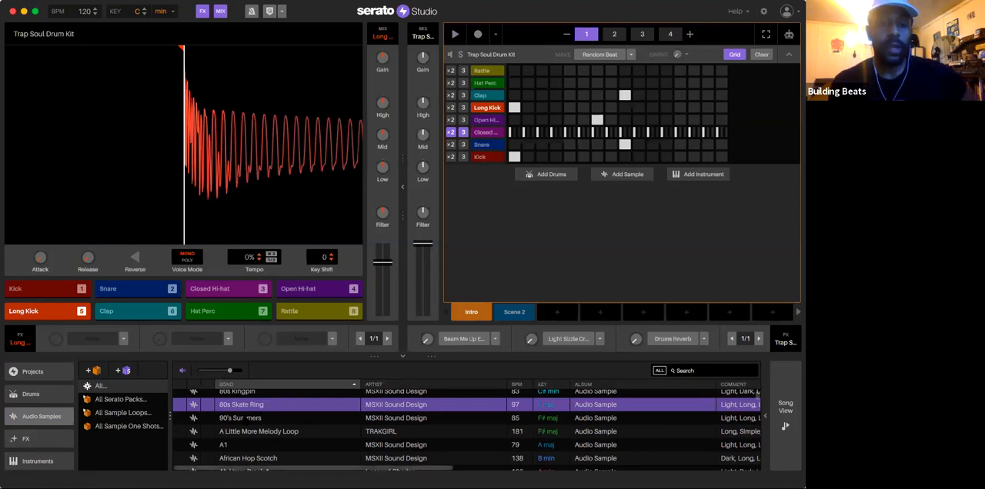
pyautogui.click(245, 420)
pyautogui.click(253, 433)
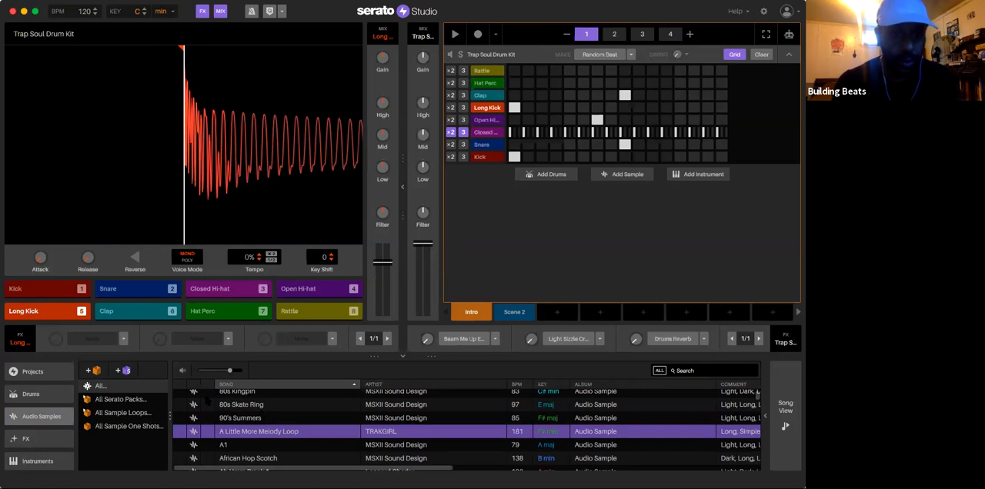
# Step: Lower the library preview volume and compare A1, A Little More Melody Loop and 90's Summers
pyautogui.click(231, 406)
pyautogui.click(234, 419)
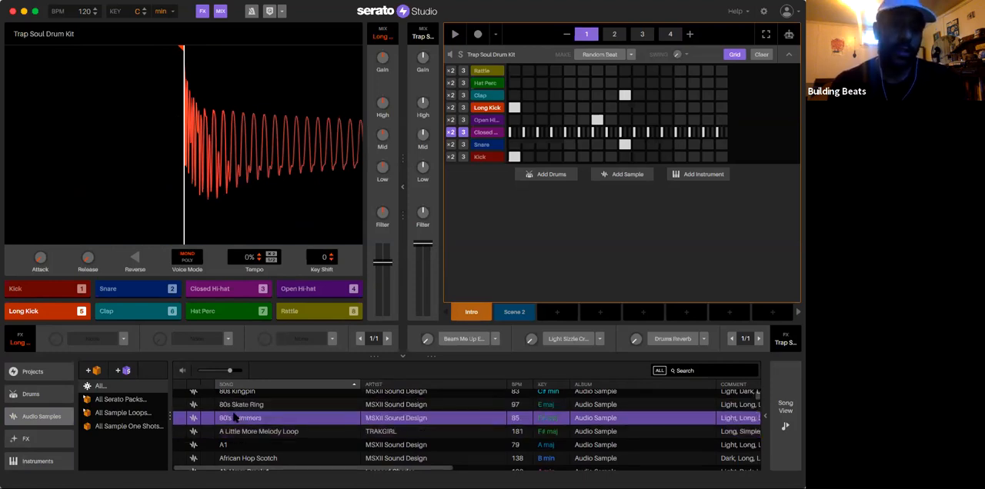
pyautogui.click(234, 445)
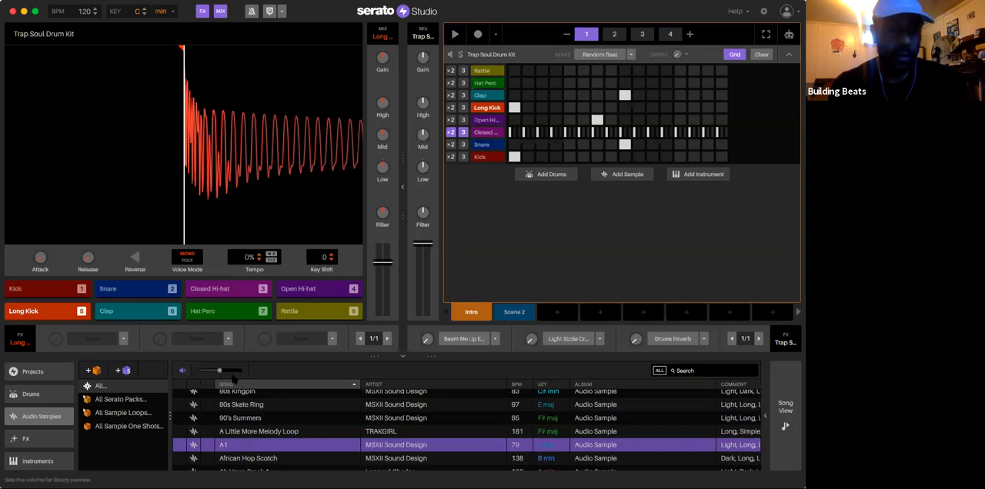
pyautogui.click(257, 433)
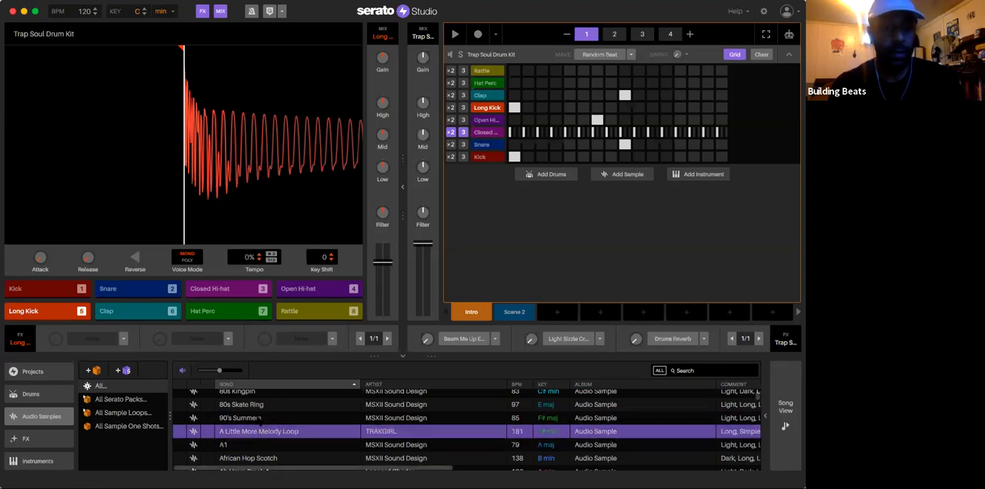
pyautogui.click(254, 417)
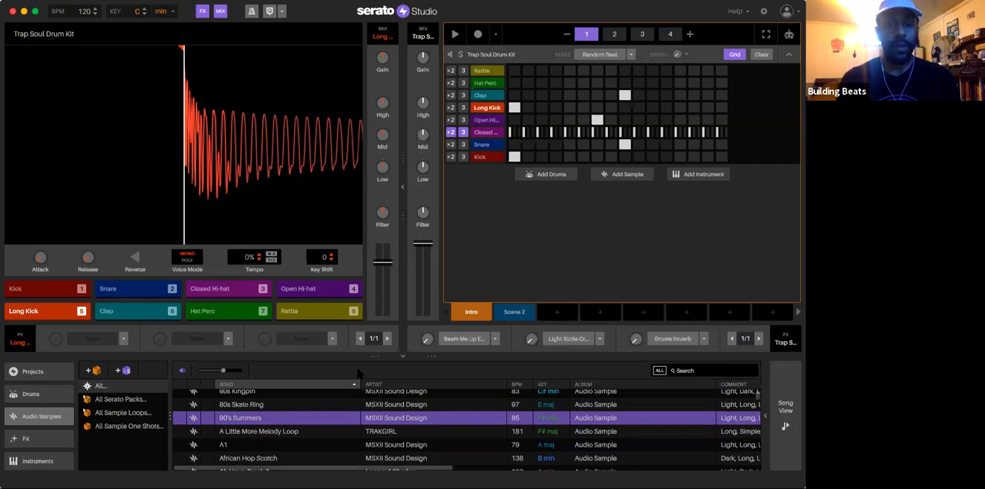
# Step: Add a sample deck to the Intro scene and load the 90's Summers sample into it
pyautogui.click(622, 177)
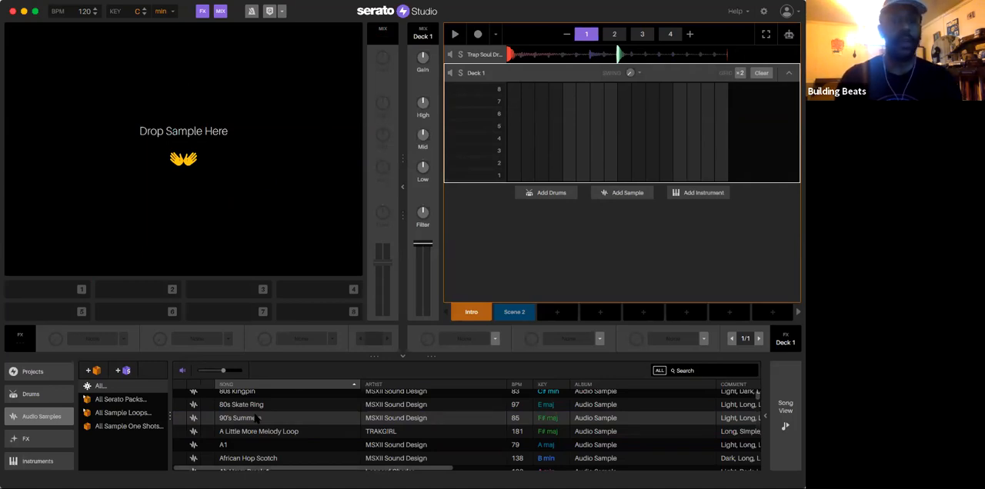
pyautogui.moveTo(259, 417); pyautogui.dragTo(239, 425)
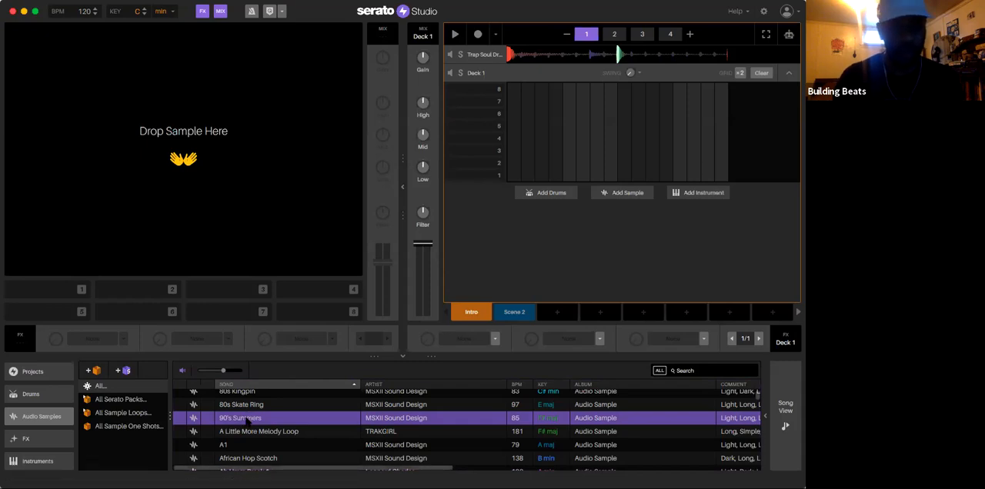
pyautogui.moveTo(186, 246); pyautogui.dragTo(179, 162)
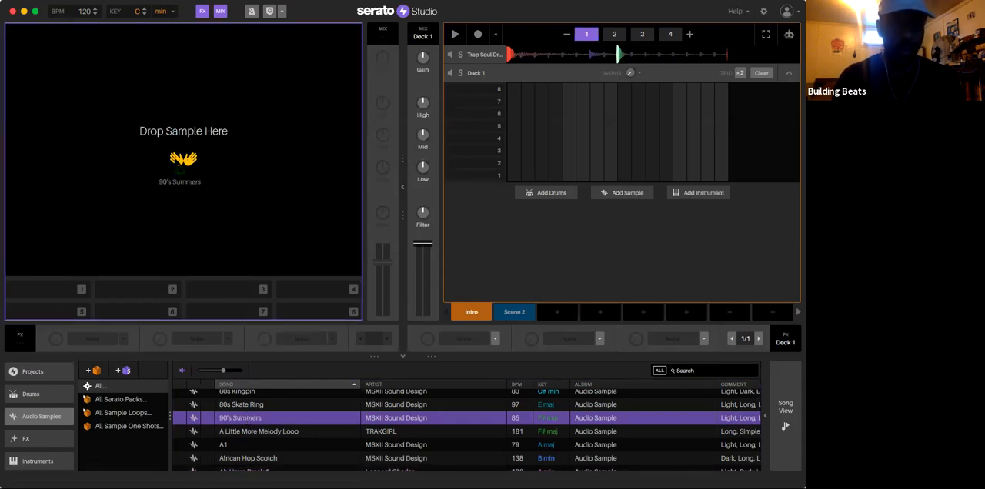
pyautogui.moveTo(226, 336); pyautogui.dragTo(189, 182)
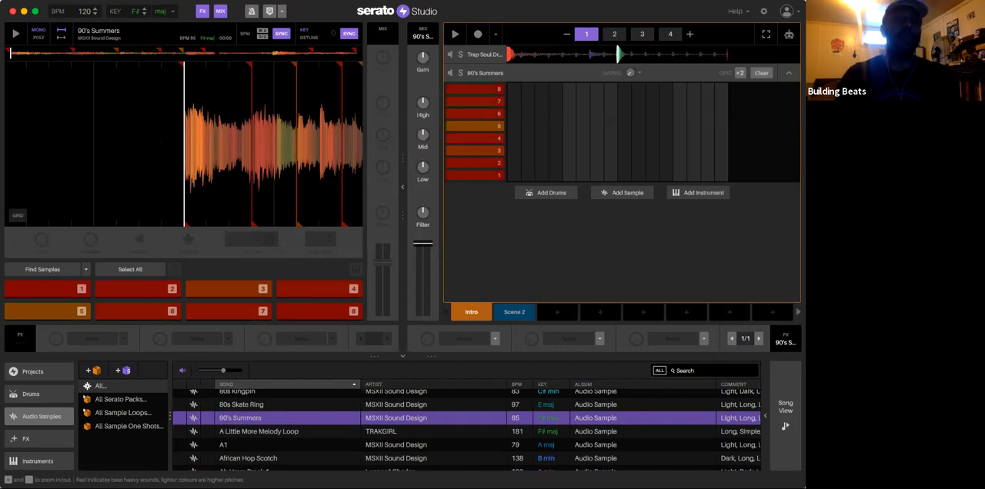
# Step: Undo the Autoset Cues operation on the 90's Summers sample and redo it
pyautogui.click(146, 0)
pyautogui.moveTo(98, 0)
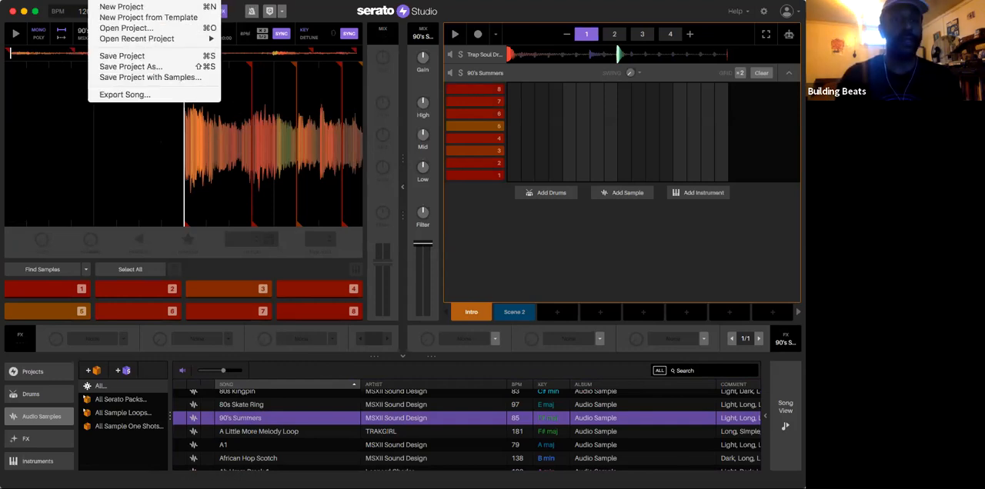
pyautogui.moveTo(147, 0)
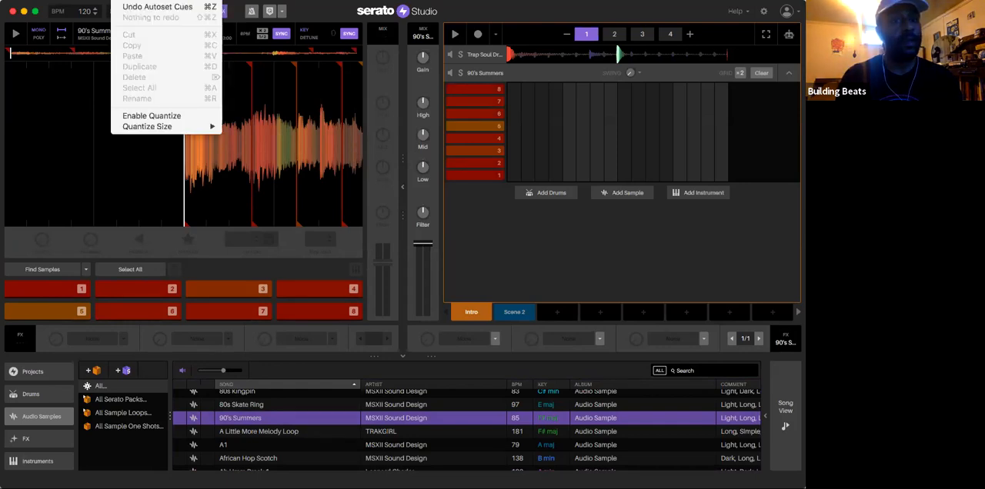
pyautogui.click(131, 7)
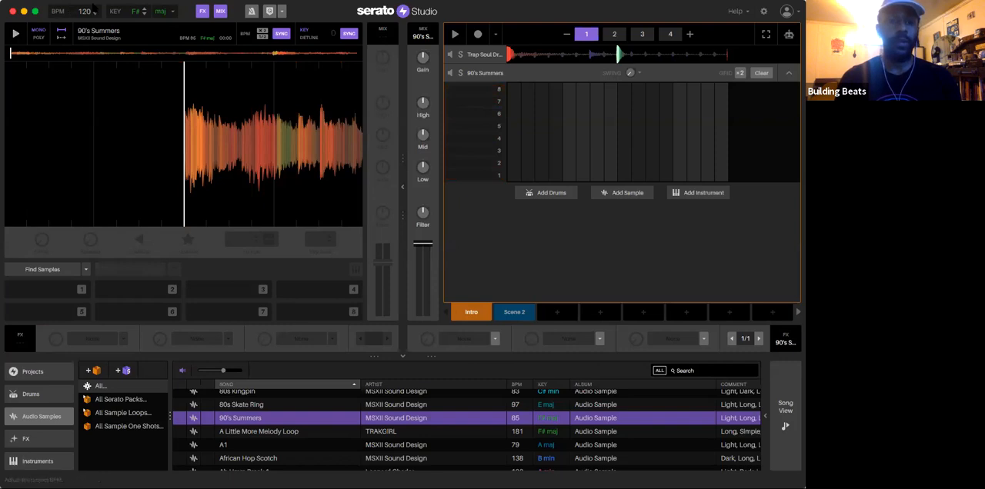
pyautogui.click(123, 1)
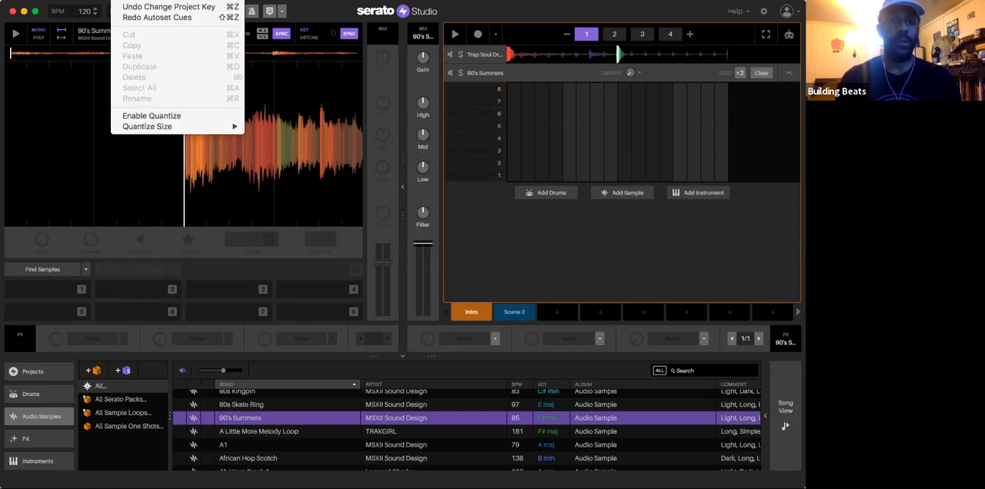
pyautogui.click(128, 17)
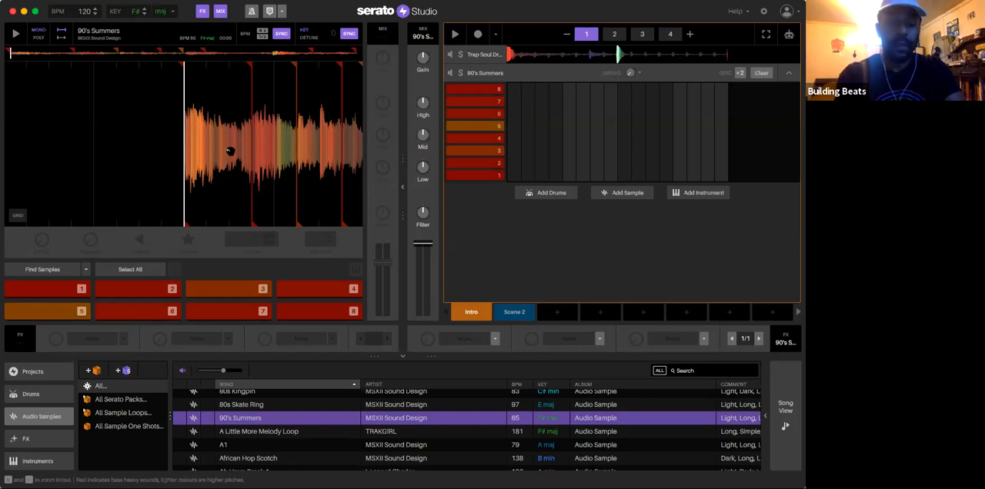
# Step: Audition the automatically set cue pads of 90's Summers and remove them by undoing Autoset Cues
pyautogui.press('6')
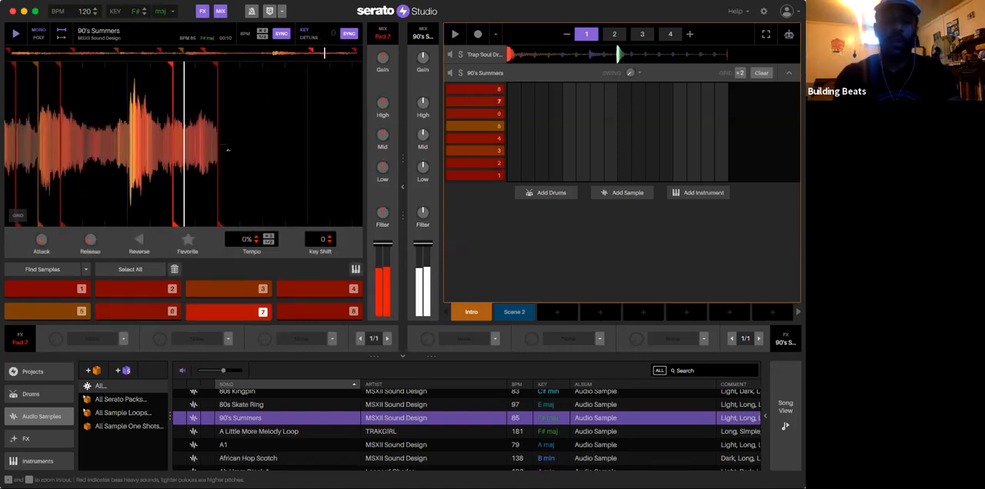
pyautogui.press('2')
pyautogui.press('1')
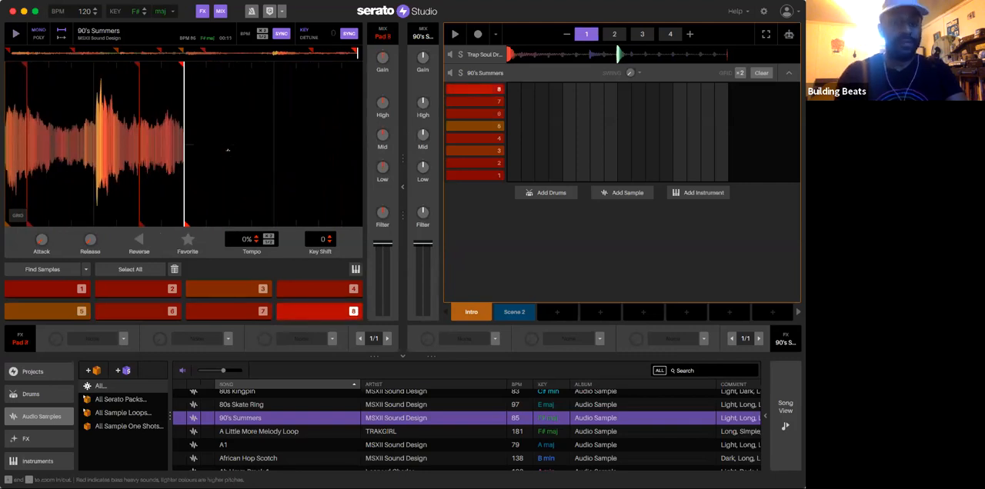
pyautogui.press('1')
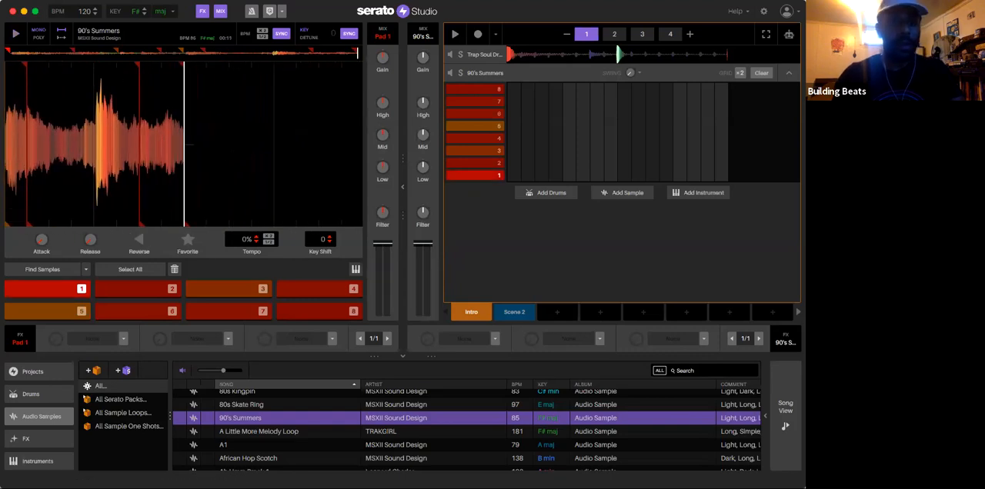
pyautogui.click(144, 0)
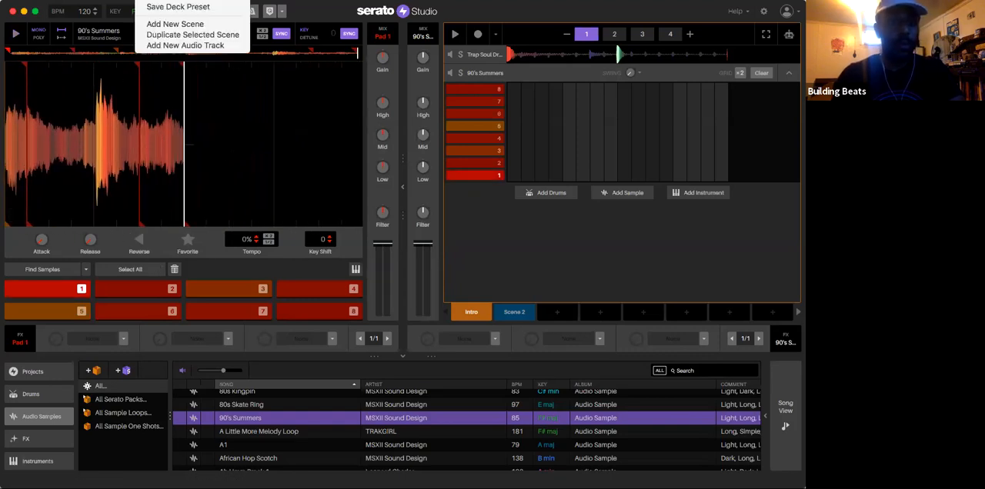
pyautogui.click(131, 7)
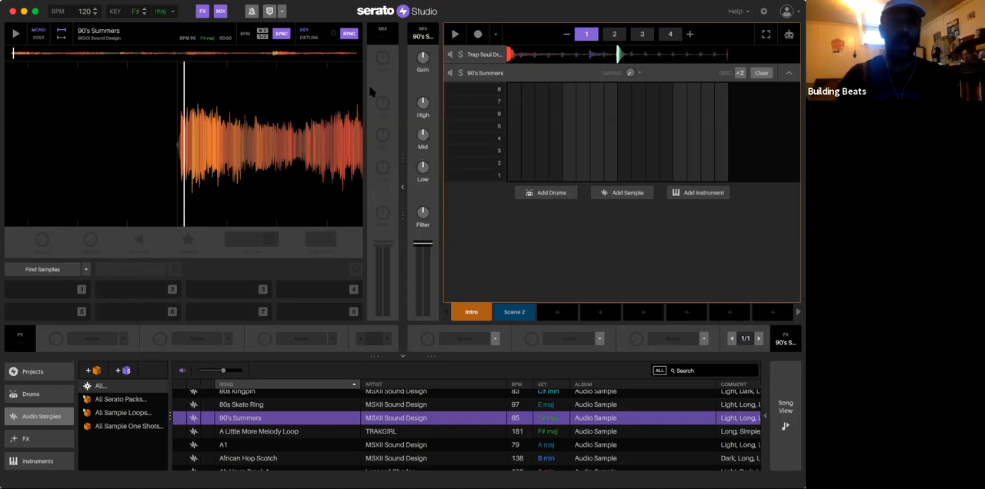
# Step: Magnify the 90's Summers waveform and play the sample through from its beginning
pyautogui.press('+')
pyautogui.press('+')
pyautogui.press('+')
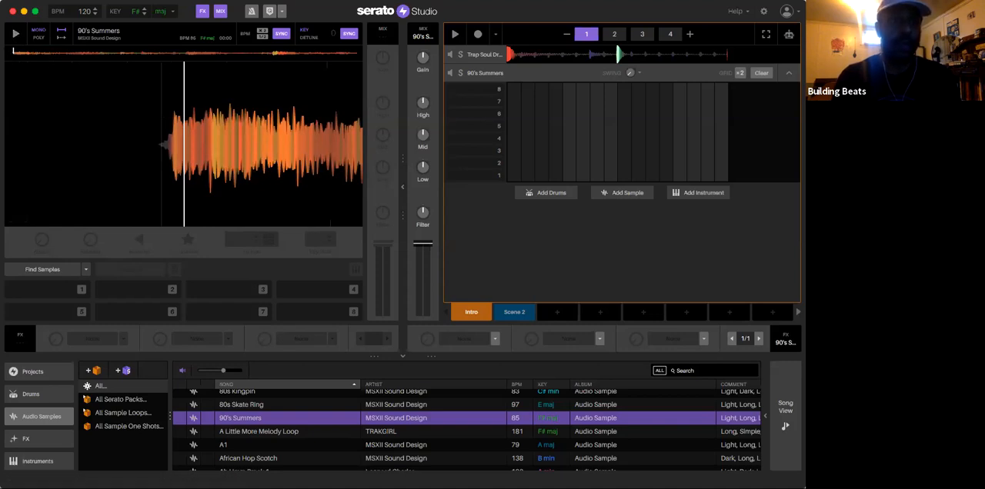
pyautogui.moveTo(223, 146); pyautogui.dragTo(248, 146)
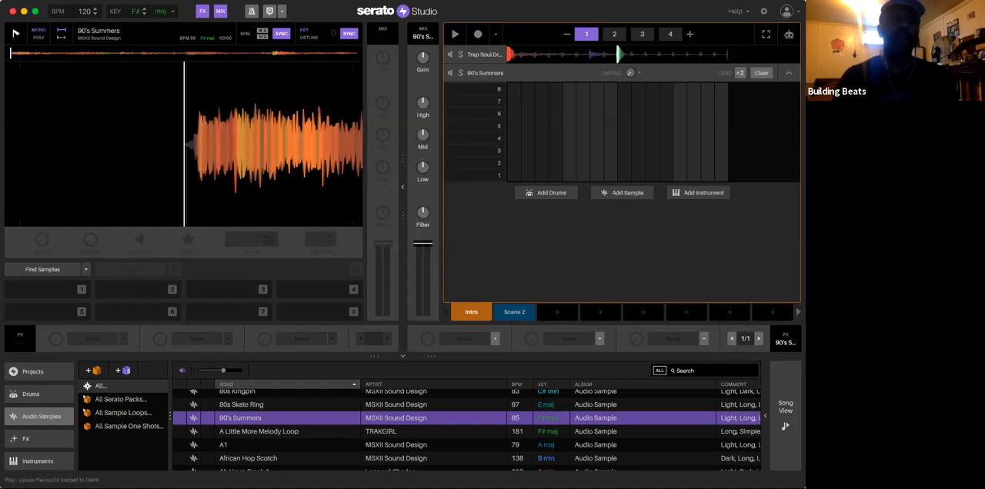
pyautogui.click(16, 33)
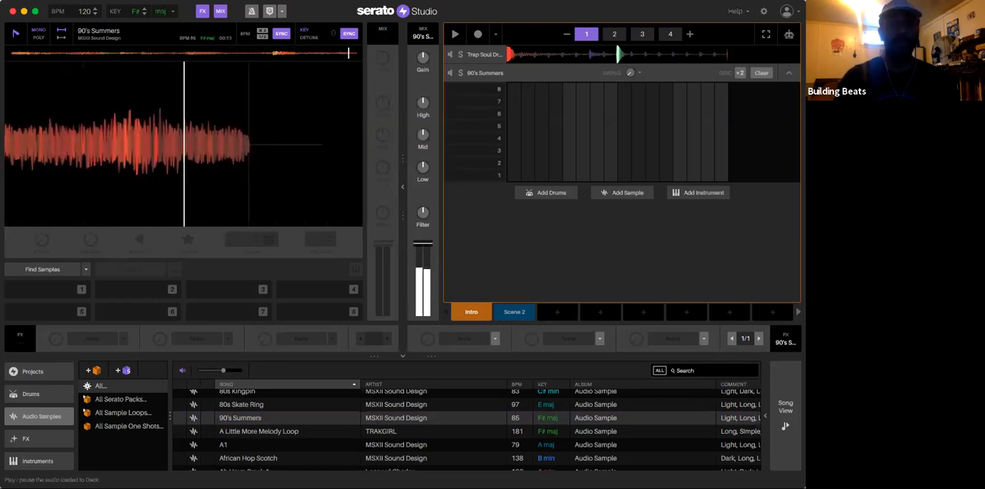
pyautogui.click(11, 53)
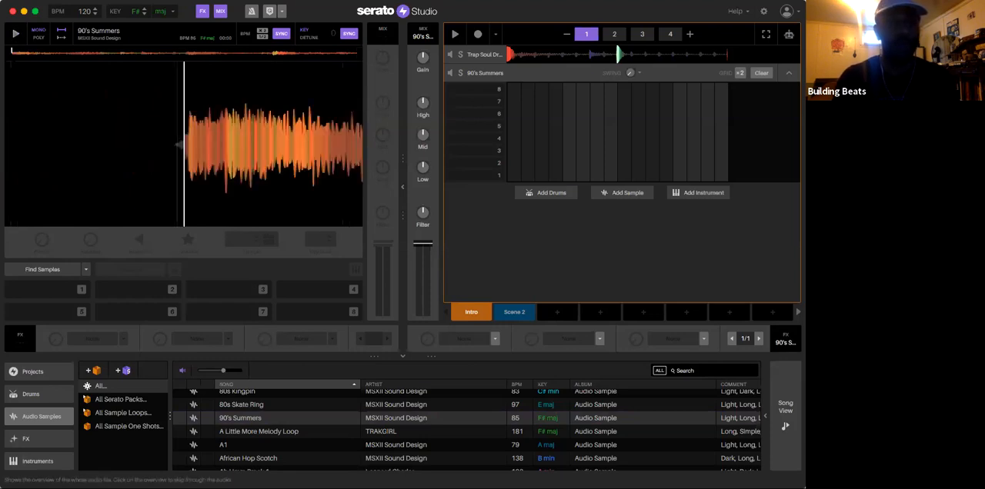
# Step: Line the playhead up with the waveform's onset and set cue pads 1 and 2 on 90's Summers
pyautogui.moveTo(188, 144); pyautogui.dragTo(184, 145)
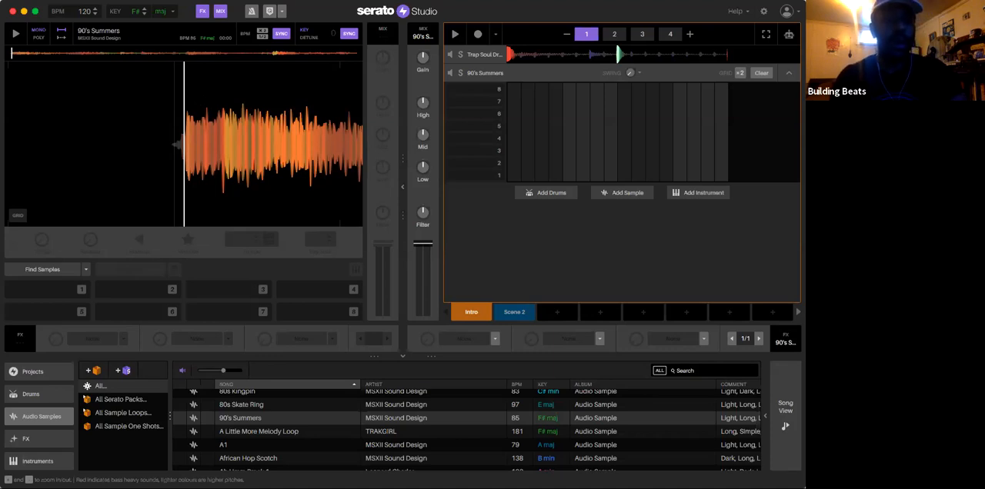
pyautogui.press('1')
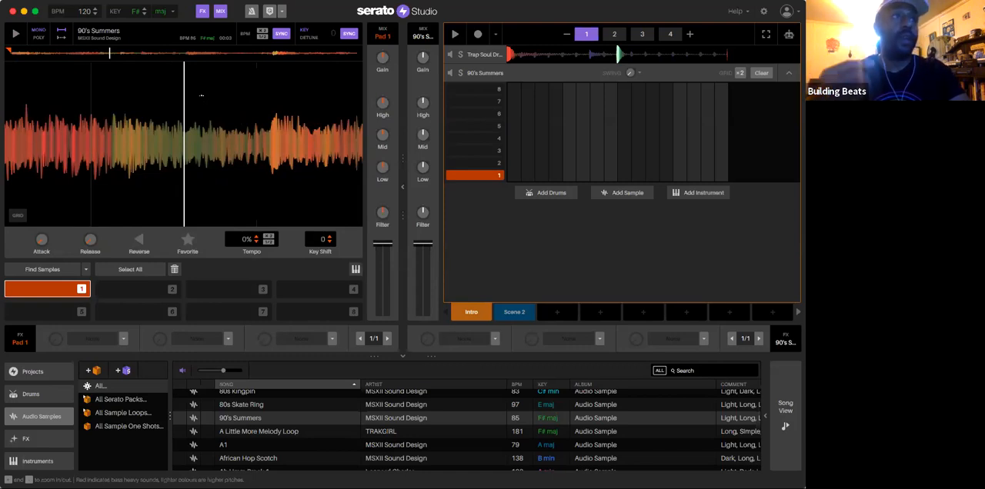
pyautogui.press('1')
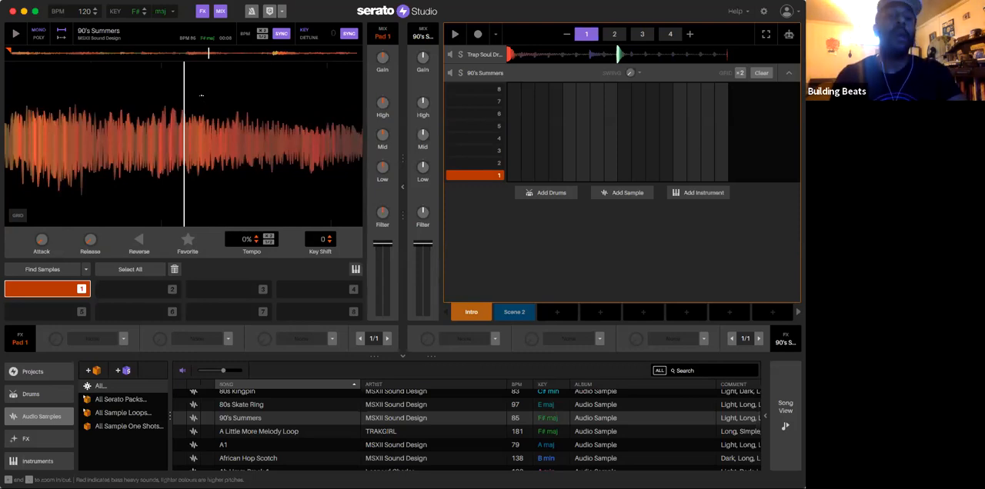
pyautogui.press('1')
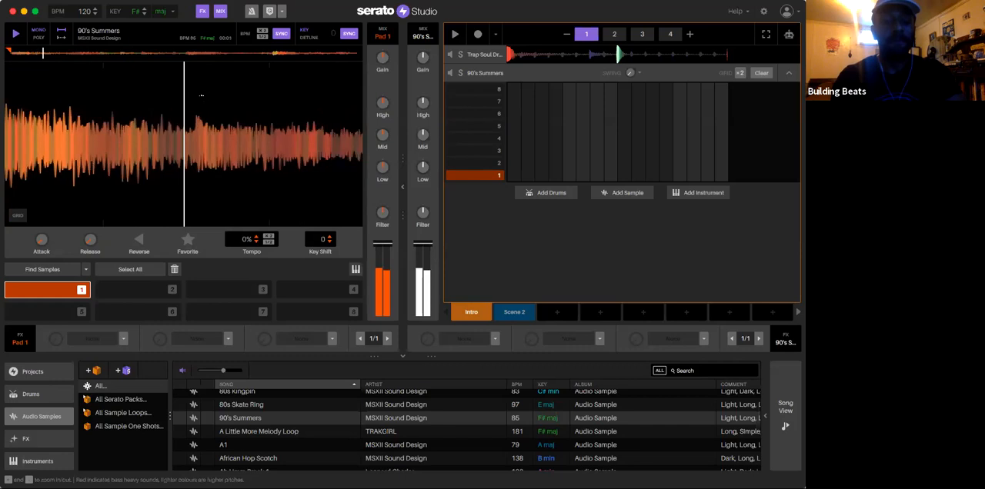
pyautogui.press('2')
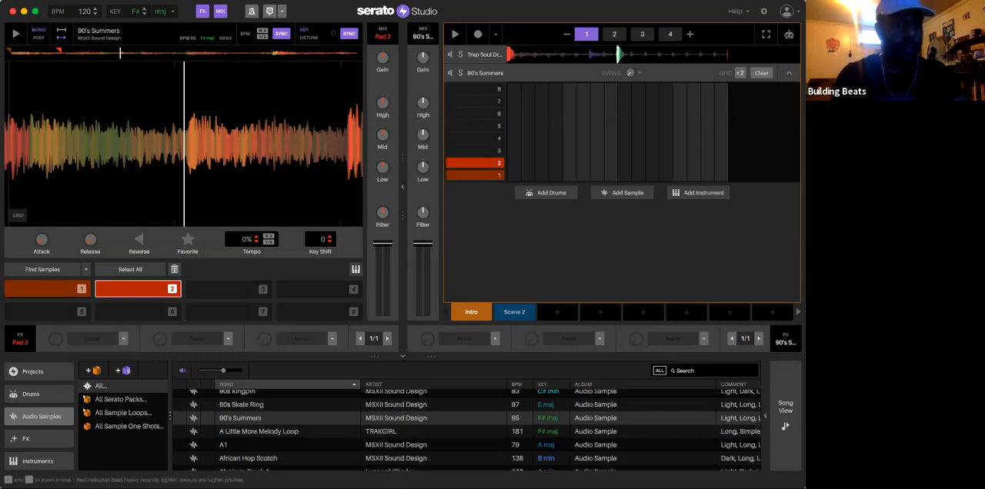
pyautogui.click(11, 53)
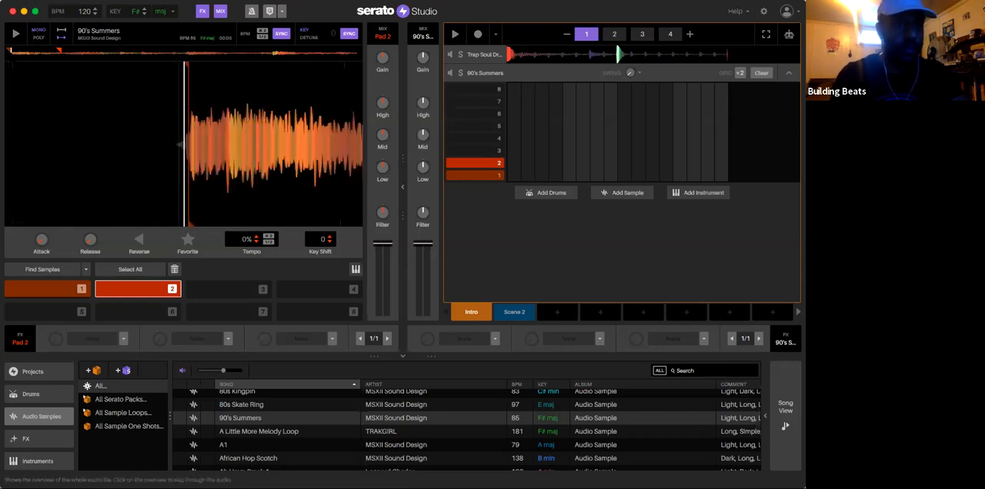
# Step: Play 90's Summers from cue 1, set cue pads 3, 4 and 5 during playback, and retrigger pads 1 and 2
pyautogui.press('1')
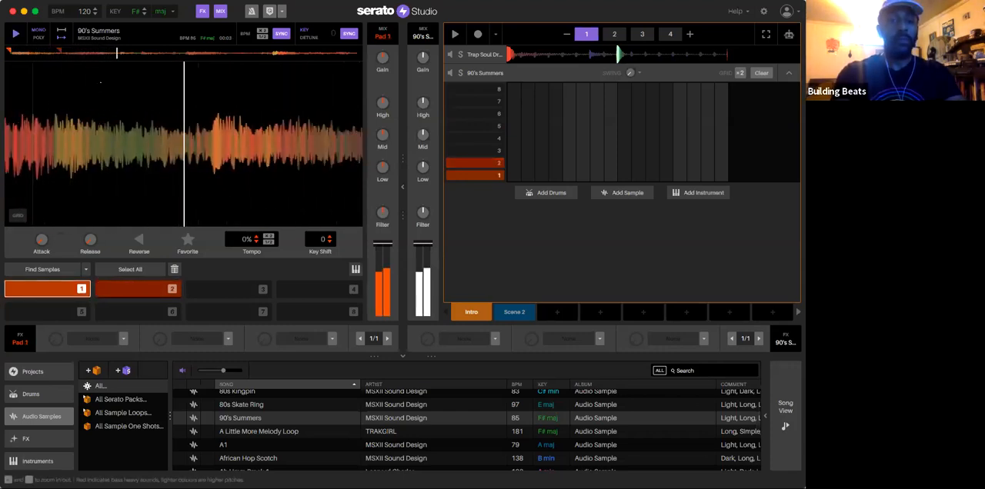
pyautogui.press('3')
pyautogui.press('4')
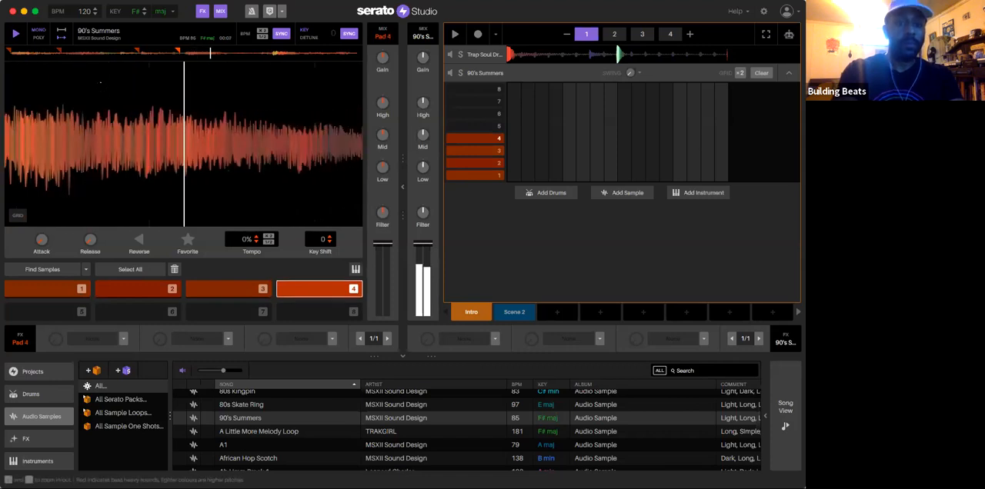
pyautogui.press('5')
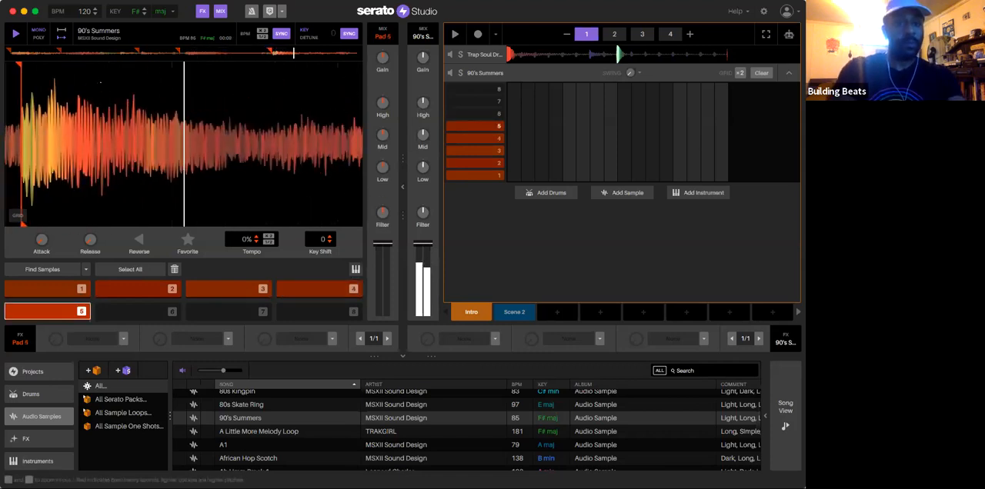
pyautogui.press('1')
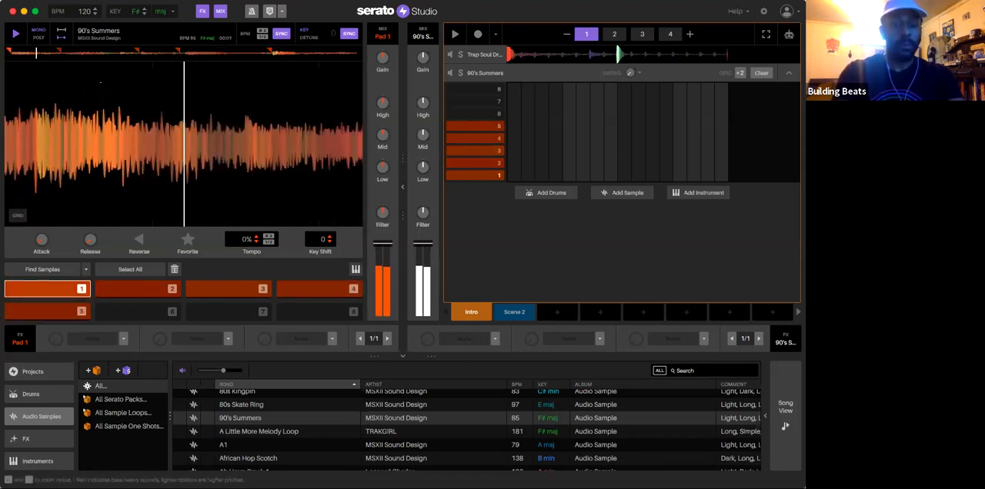
pyautogui.press('2')
pyautogui.press('1')
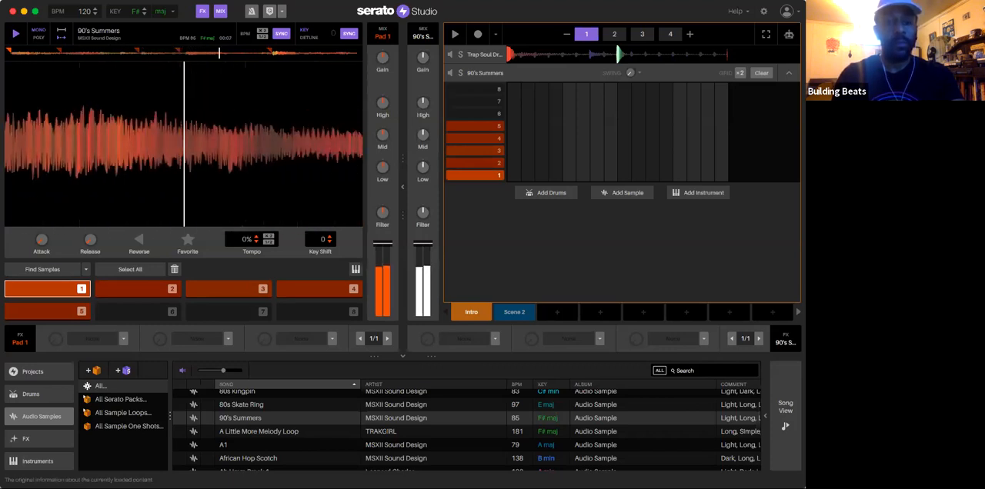
# Step: Delete cue pad 1 and all remaining cue pads from 90's Summers
pyautogui.click(174, 269)
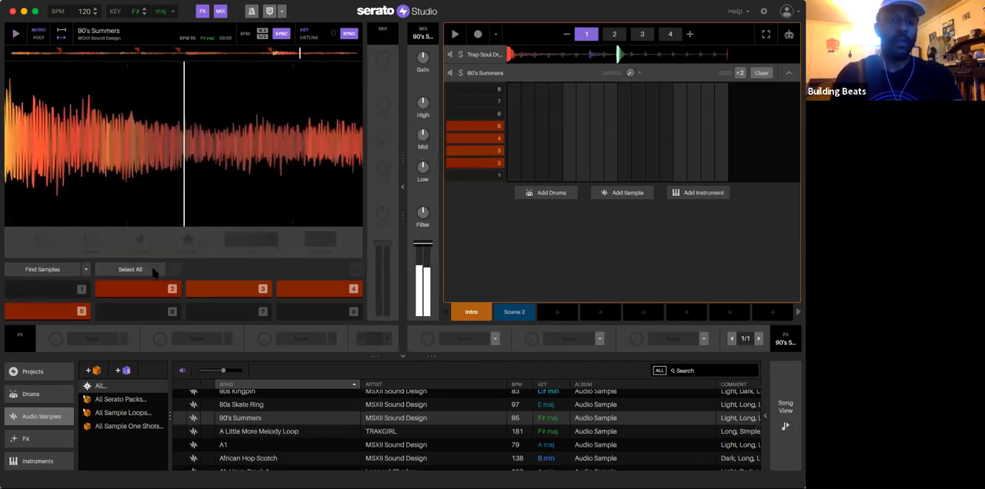
pyautogui.click(146, 271)
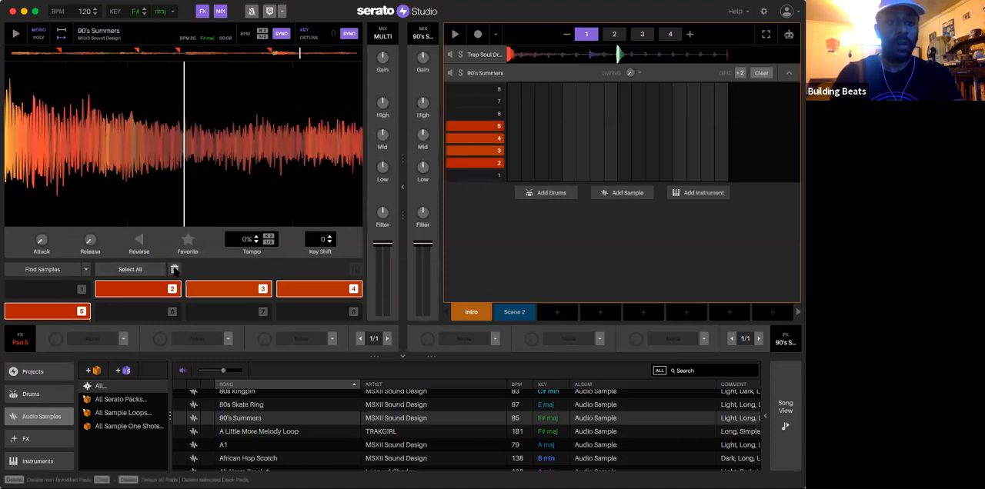
pyautogui.click(175, 269)
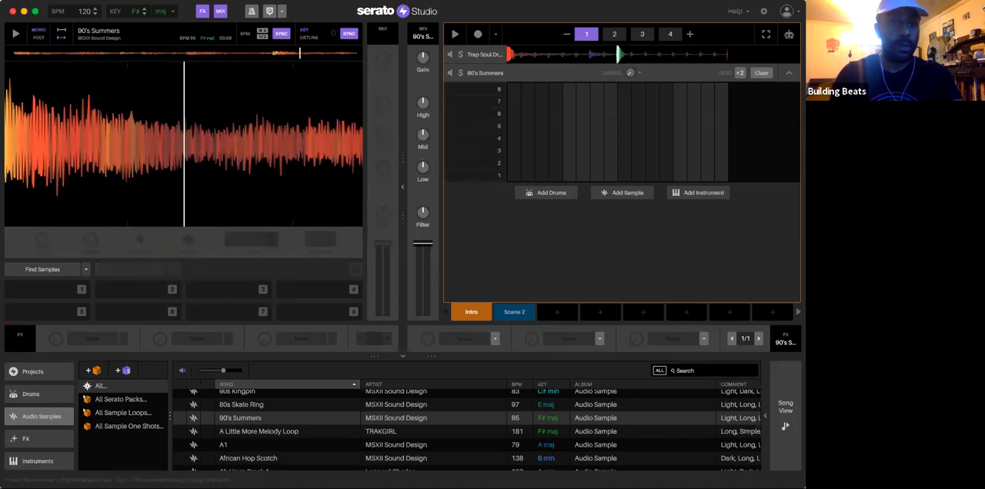
# Step: Return the playhead to the waveform's onset, set cue pads 1 and 2 during playback, and retrigger both
pyautogui.click(12, 54)
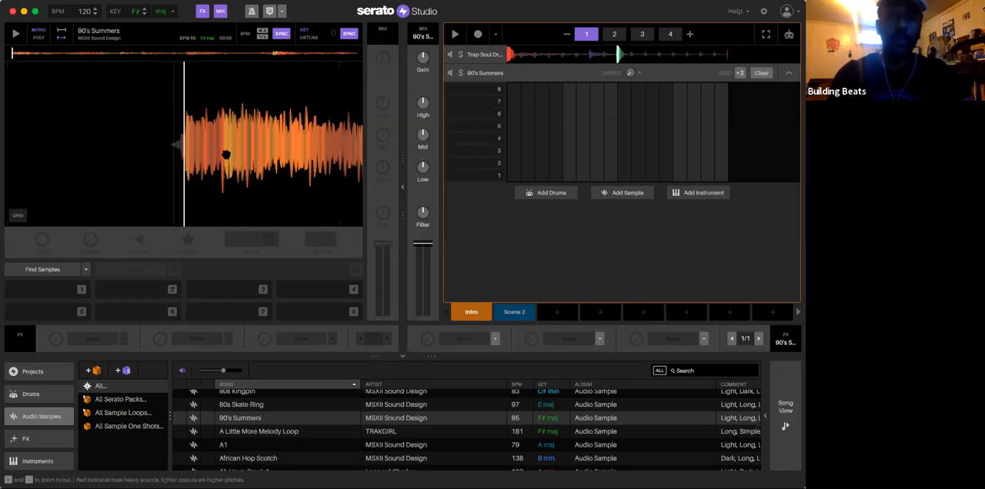
pyautogui.press('1')
pyautogui.press('1')
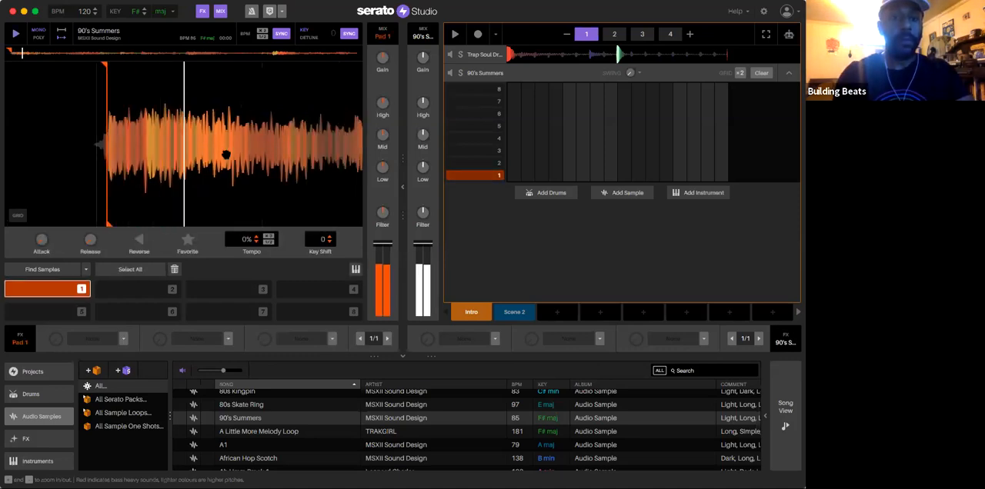
pyautogui.press('2')
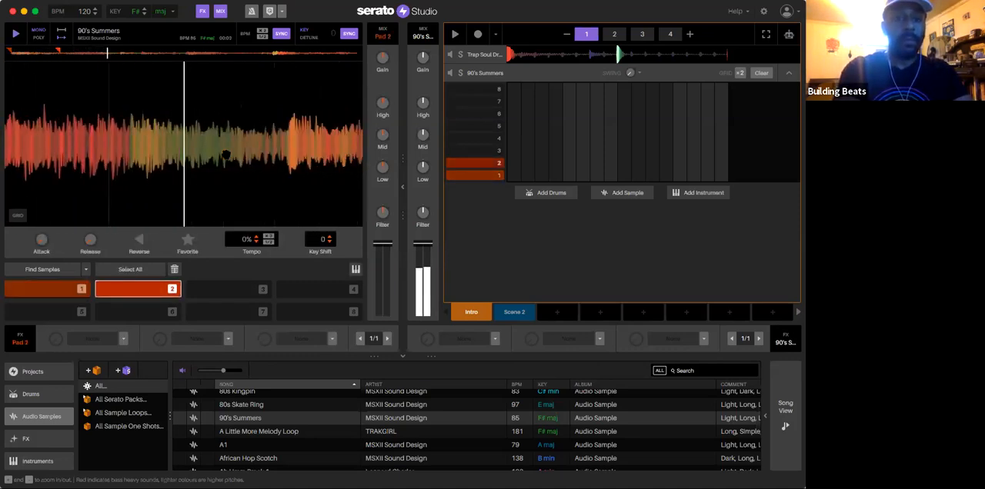
pyautogui.press('1')
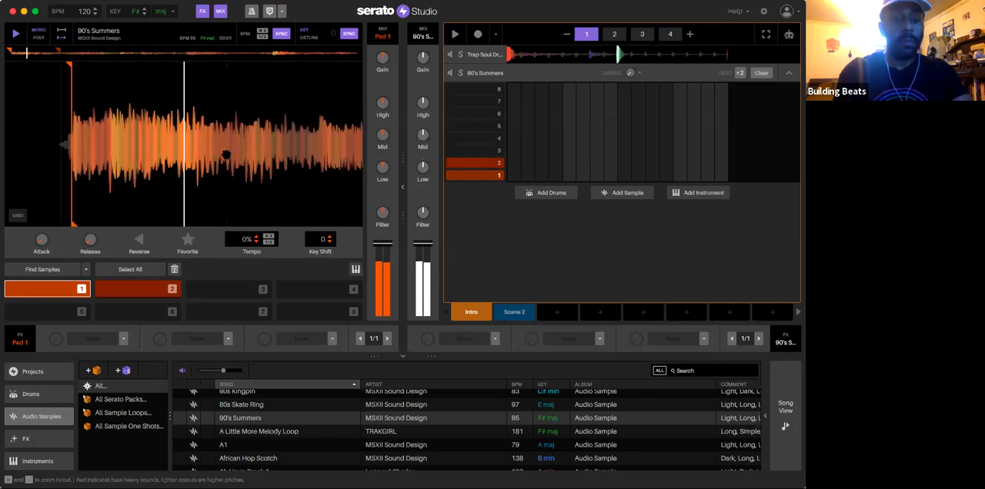
pyautogui.press('2')
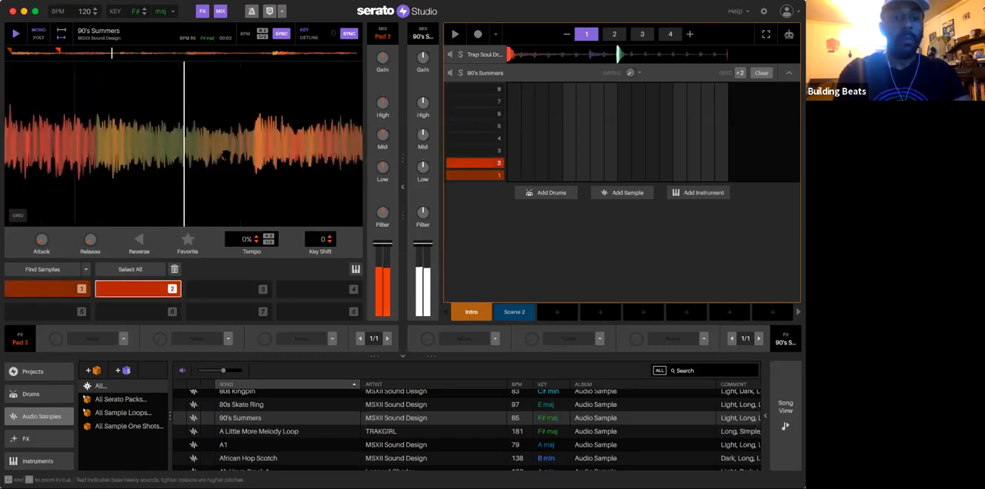
# Step: Set cue pads 3, 4, 5 and 6 further along 90's Summers during playback, retriggering pads 5 and 6
pyautogui.press('3')
pyautogui.press('4')
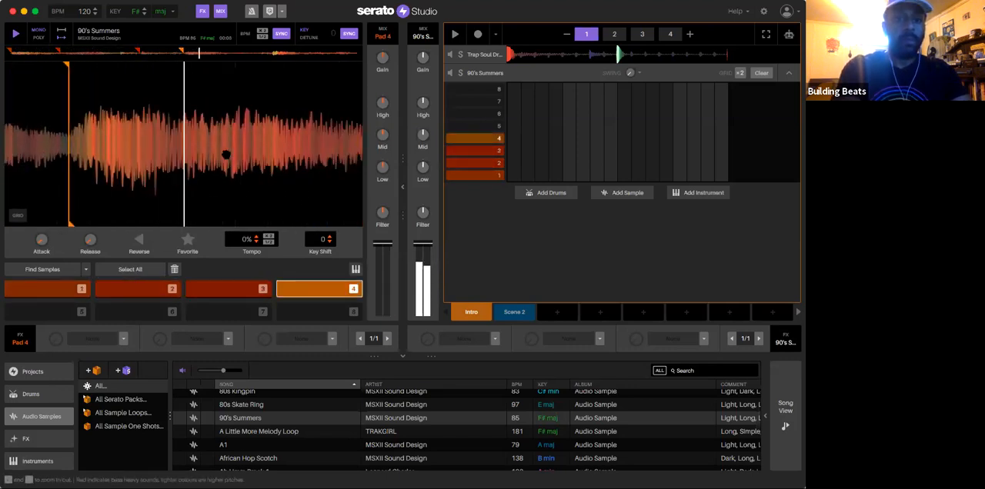
pyautogui.press('5')
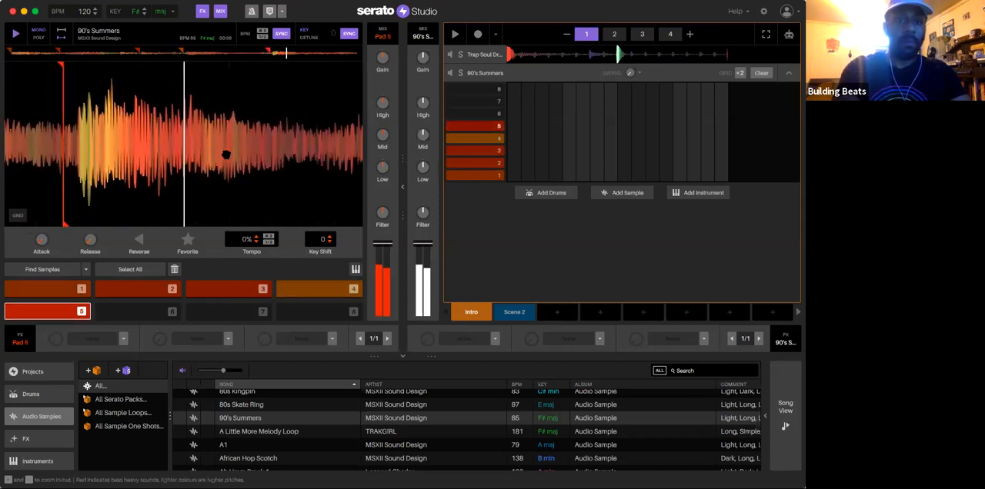
pyautogui.press('6')
pyautogui.press('5')
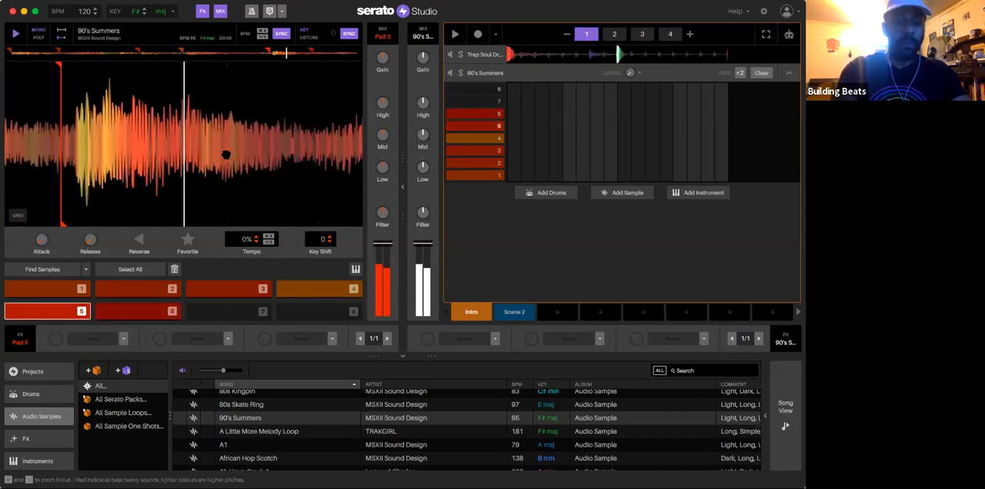
pyautogui.press('6')
# Step: Audition cue pads 1 and 2 and inspect the waveform around cue 1
pyautogui.press('1')
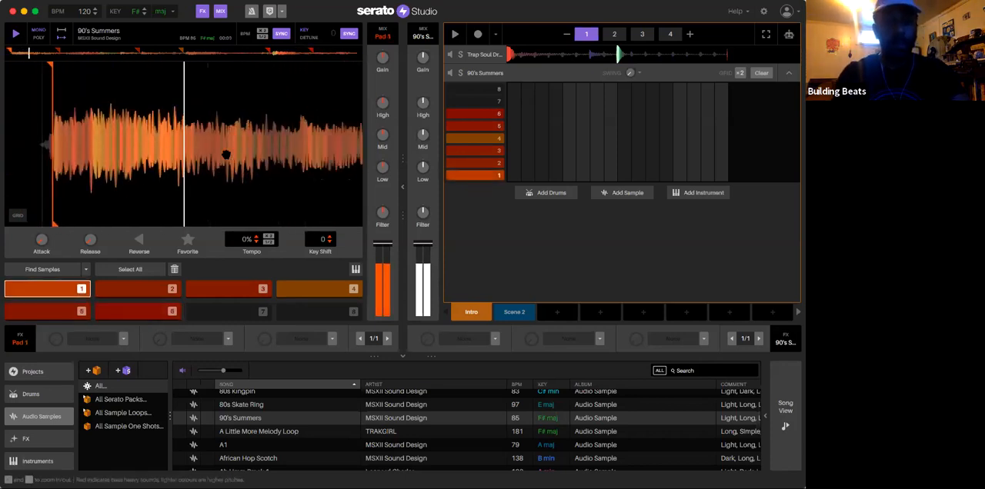
pyautogui.press('2')
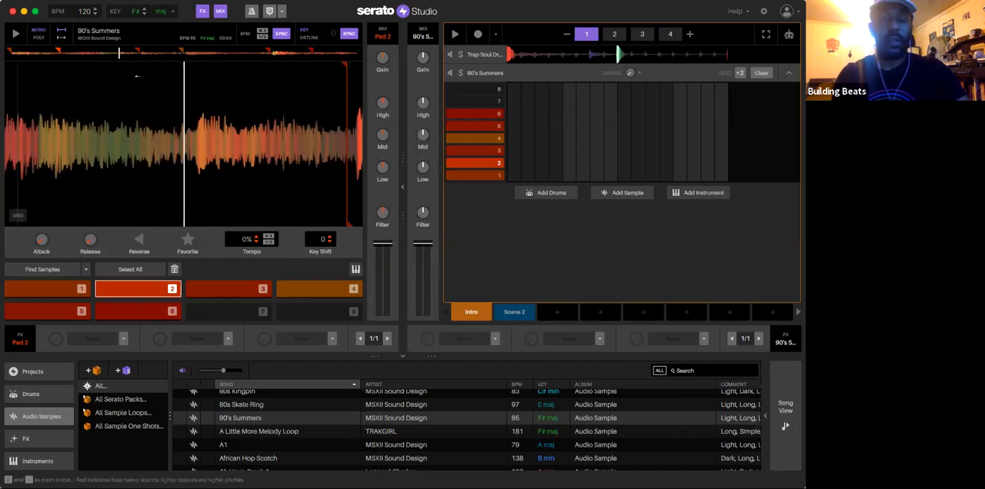
pyautogui.press('1')
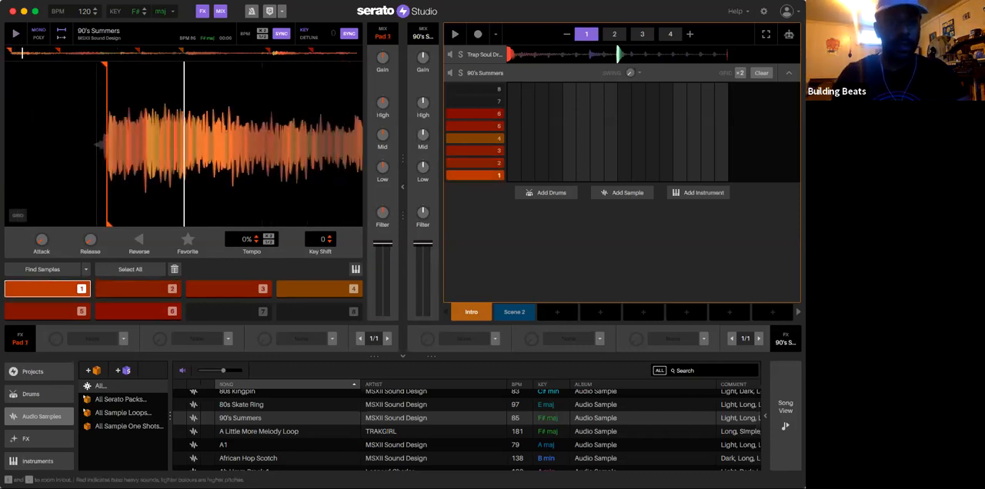
pyautogui.scroll(3, 140, 139)
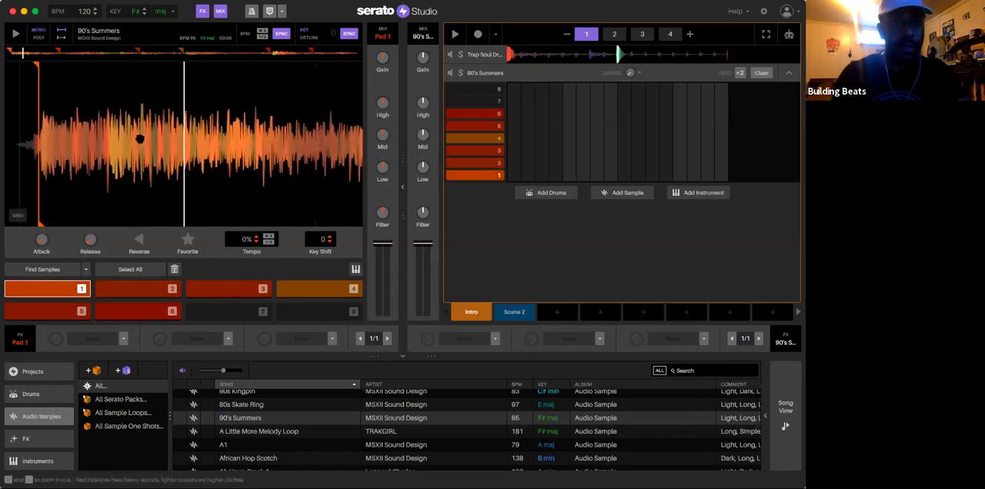
pyautogui.scroll(-1, 140, 139)
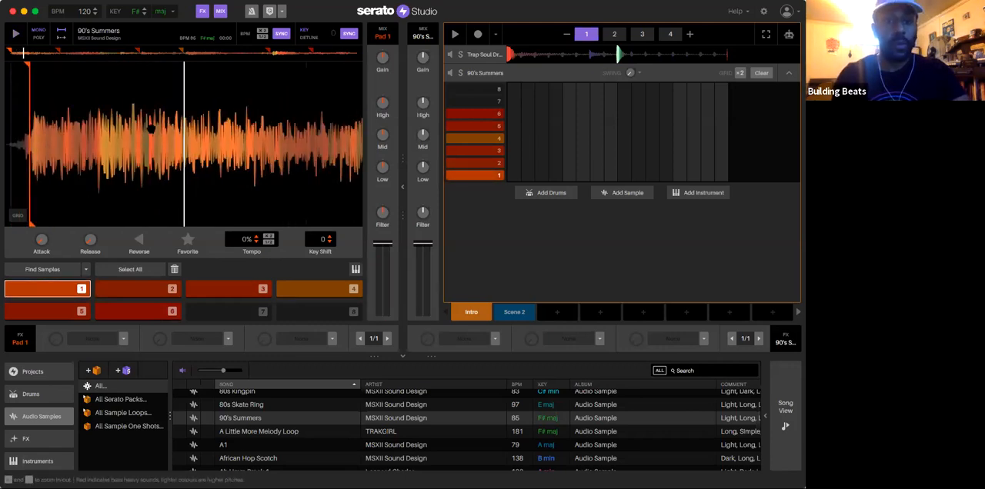
# Step: Move the start of cue 2 further along the waveform and audition the adjusted pad
pyautogui.press('1')
pyautogui.press('2')
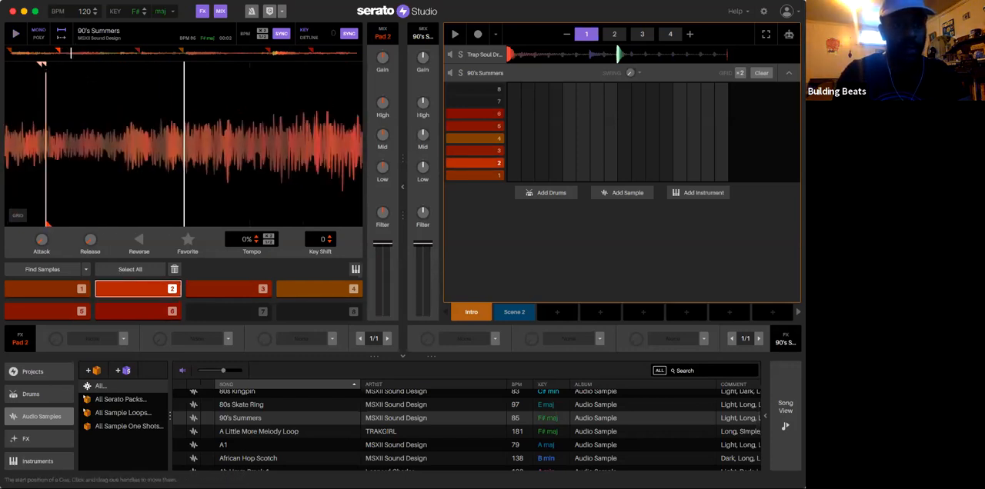
pyautogui.moveTo(42, 64); pyautogui.dragTo(147, 65)
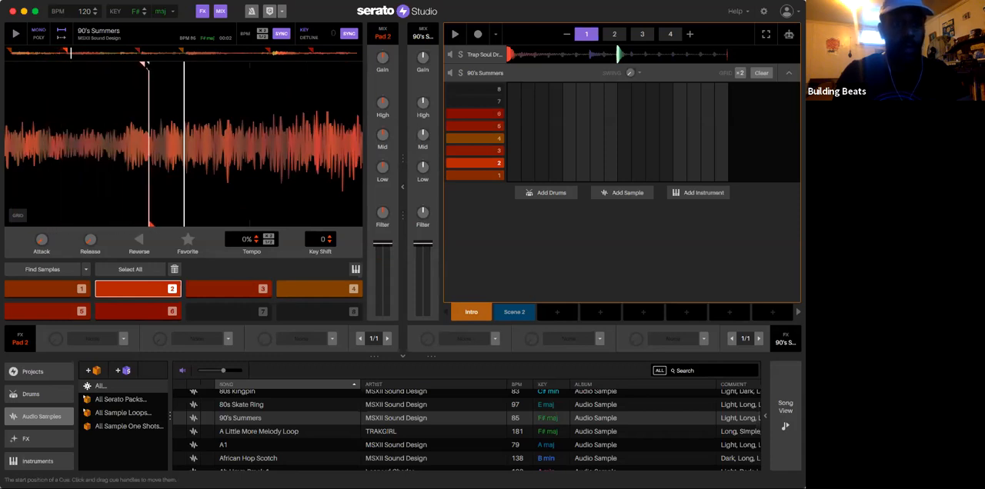
pyautogui.press('2')
pyautogui.press('2')
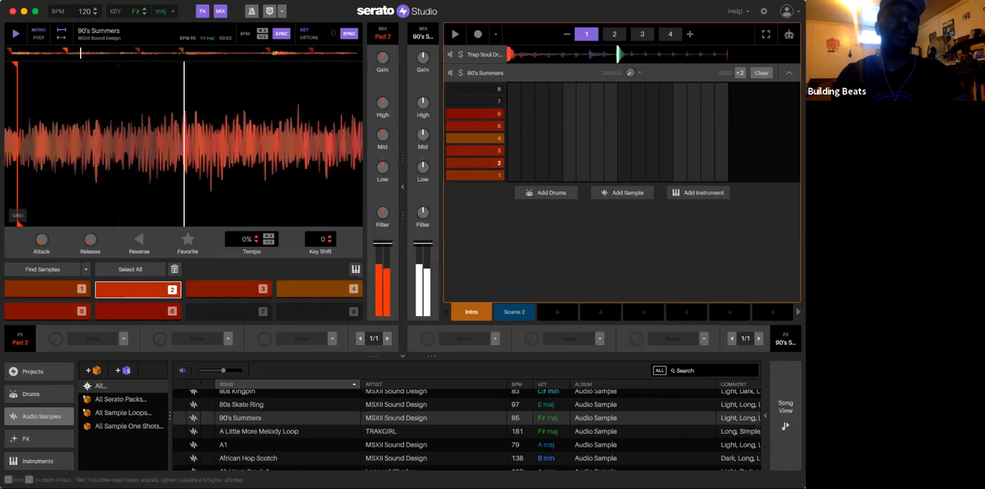
pyautogui.moveTo(154, 144); pyautogui.dragTo(264, 143)
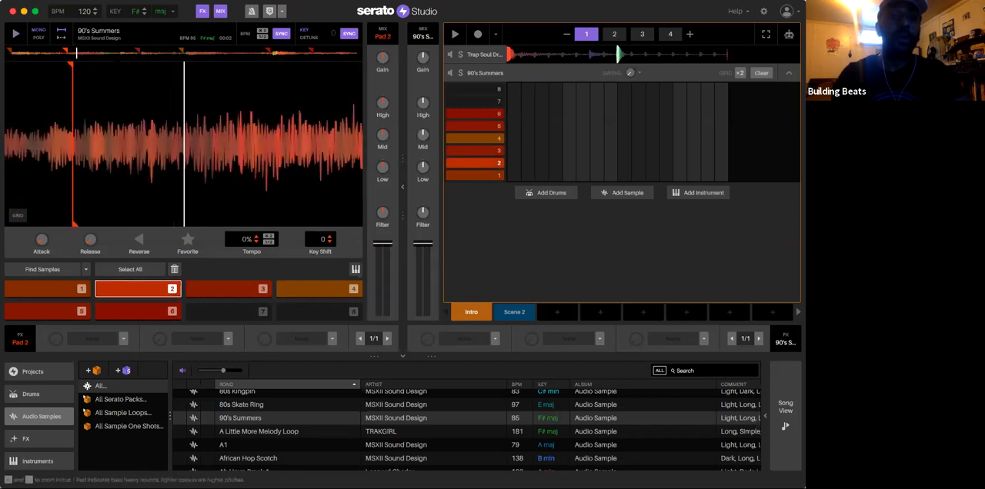
# Step: Fine-tune the start position of cue 2 on the 90's Summers waveform and audition pads 1 and 2
pyautogui.moveTo(72, 64)
pyautogui.mouseDown()
pyautogui.moveTo(161, 64)
pyautogui.moveTo(29, 67)
pyautogui.mouseUp()
pyautogui.press('2')
pyautogui.press('2')
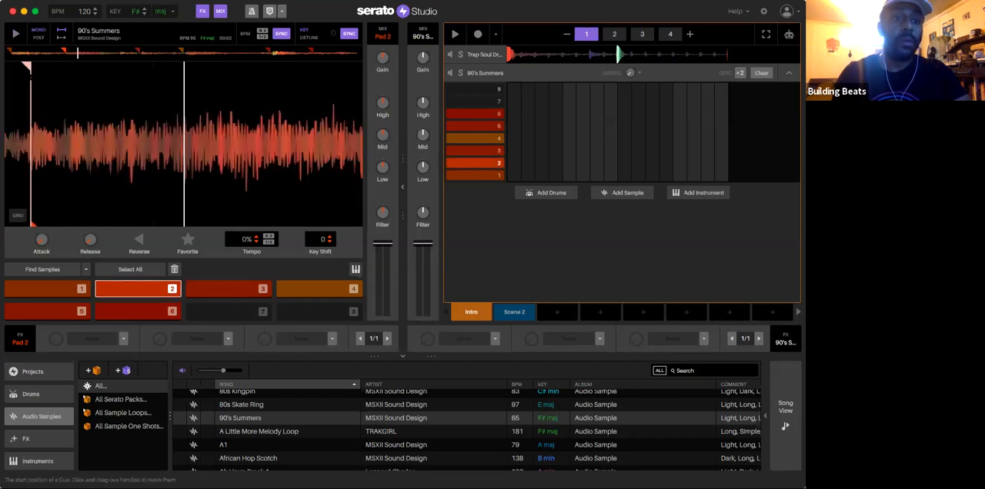
pyautogui.press('1')
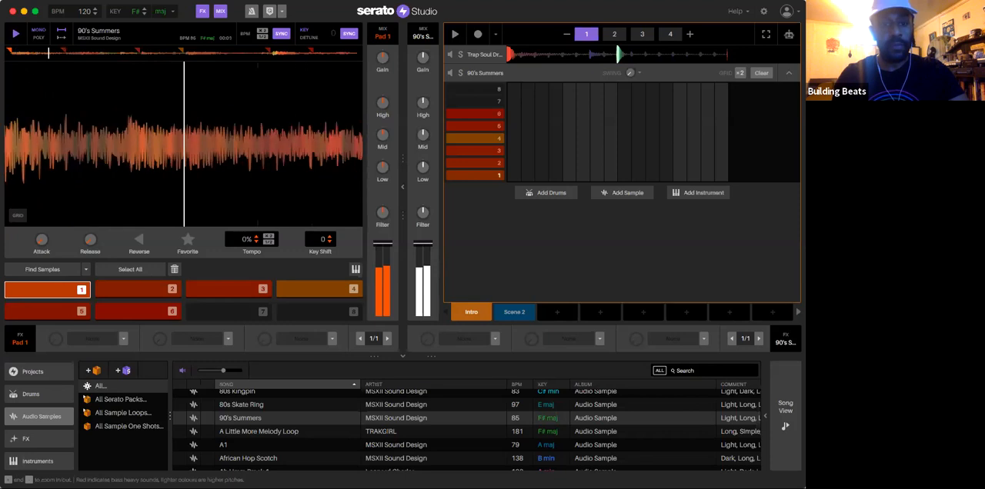
pyautogui.press('2')
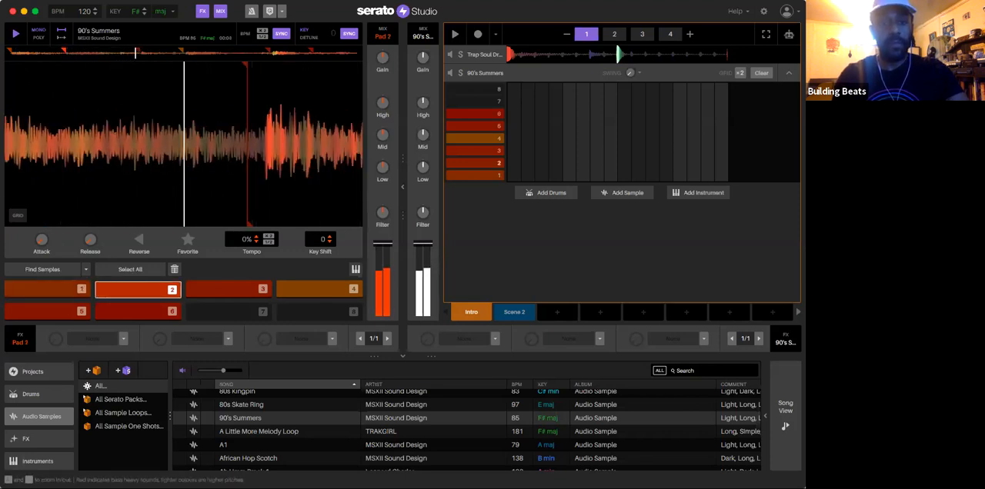
# Step: Audition cue pad 3, nudge its start slightly along the waveform, and audition pad 4
pyautogui.press('3')
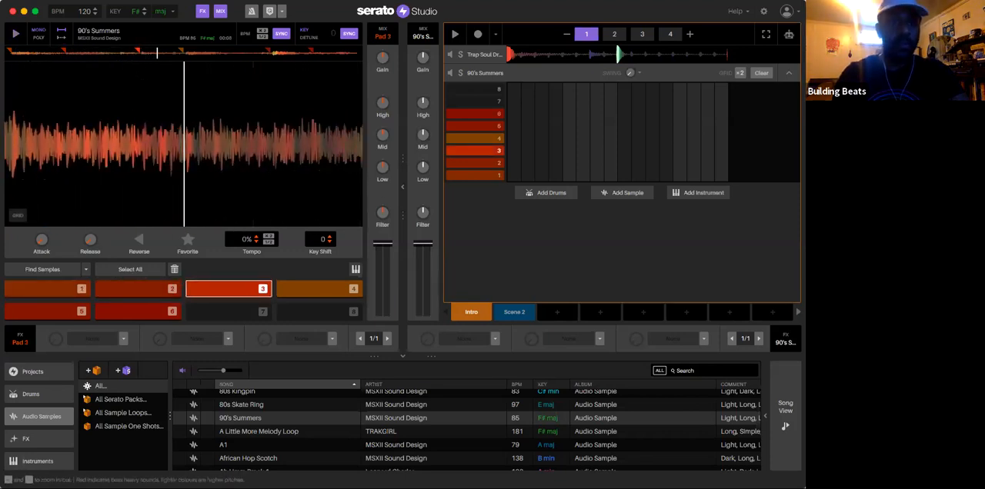
pyautogui.moveTo(110, 64); pyautogui.dragTo(110, 65)
pyautogui.press('4')
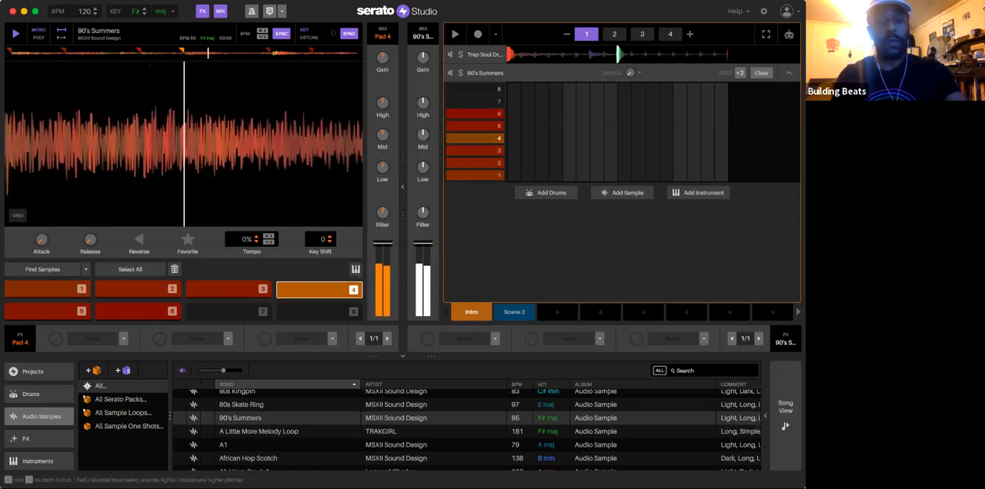
# Step: Move the start of cue 5 closer to the note's onset and audition pads 5 and 6
pyautogui.press('5')
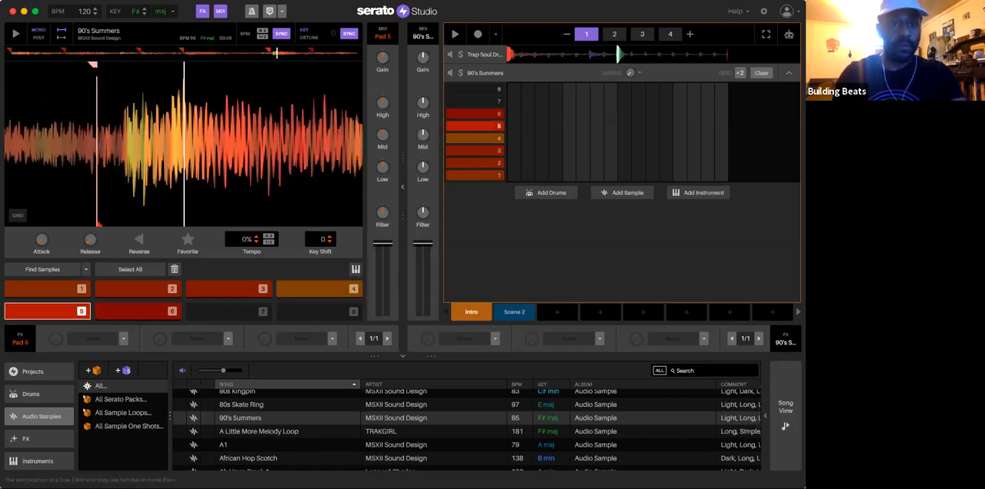
pyautogui.moveTo(90, 65); pyautogui.dragTo(115, 66)
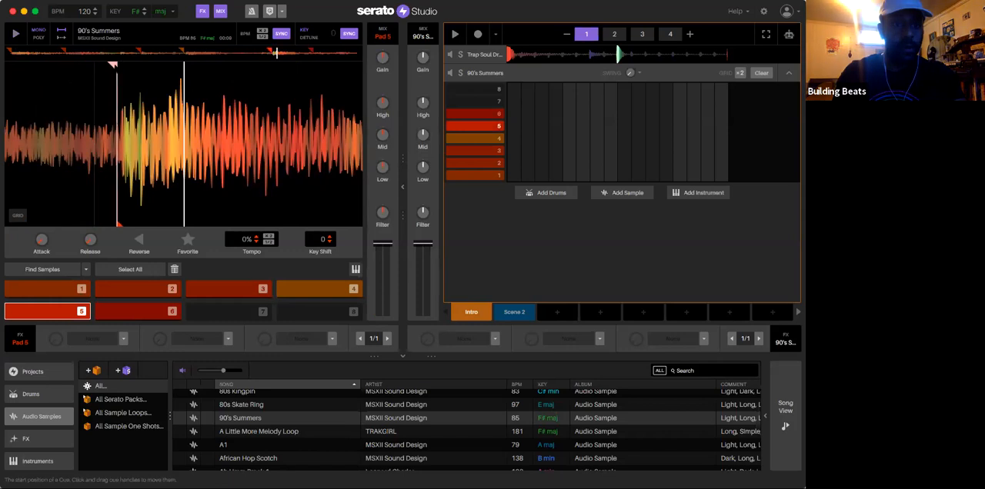
pyautogui.press('5')
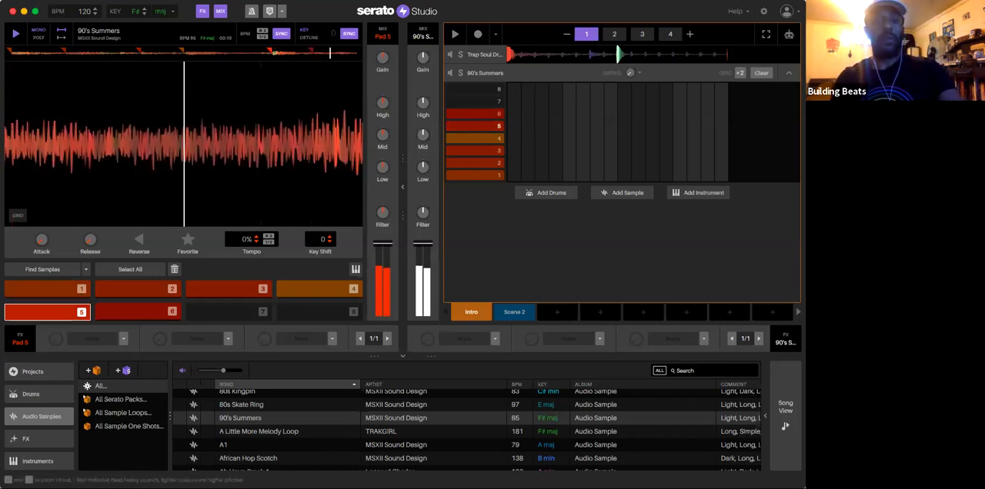
pyautogui.press('6')
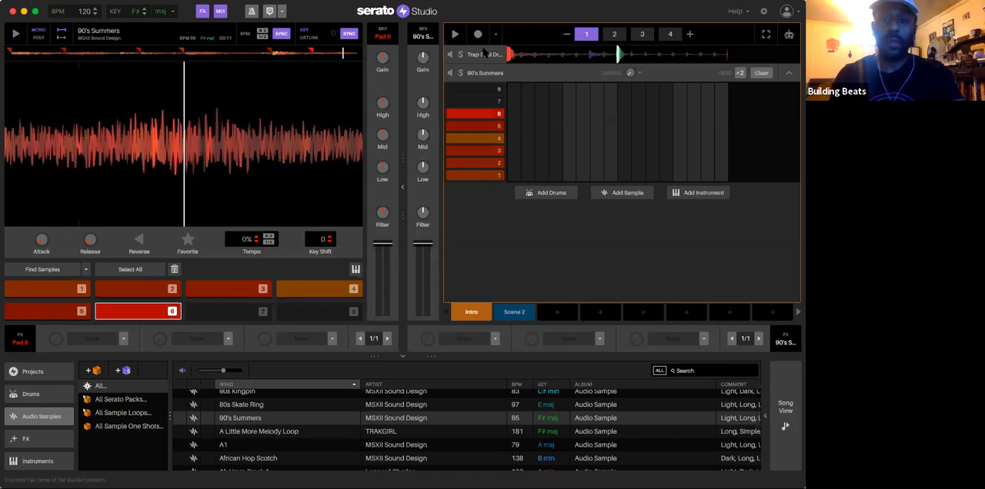
# Step: Select Scene 2, play its beat while trying the 90's Summers cue pads over it, and stop playback
pyautogui.click(514, 311)
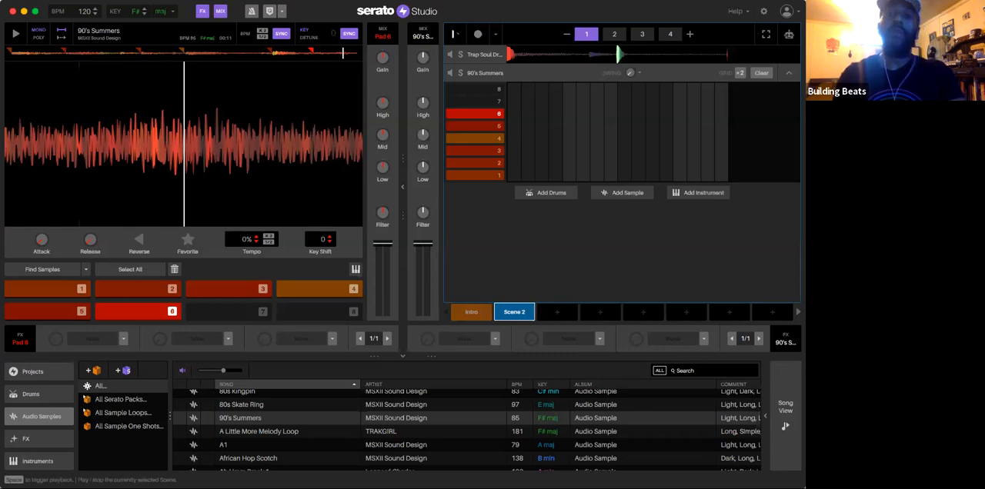
pyautogui.press('space')
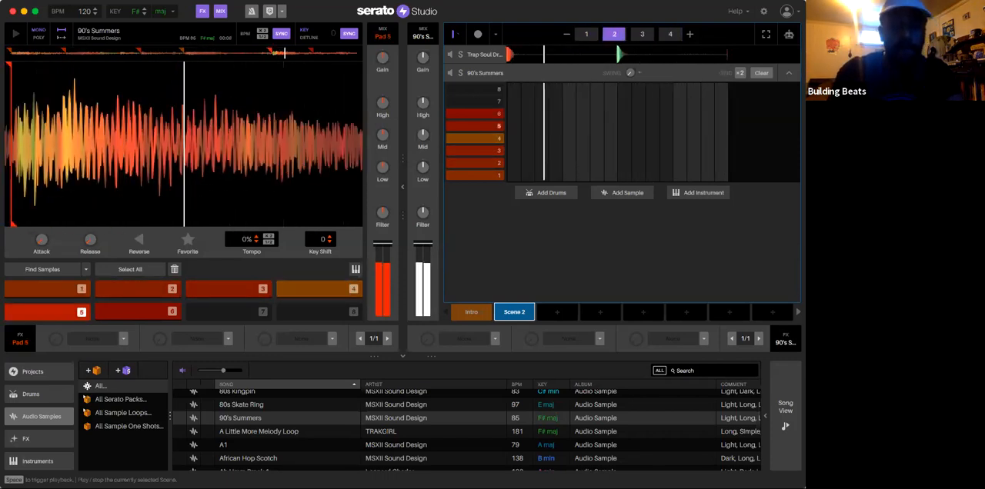
pyautogui.click(454, 34)
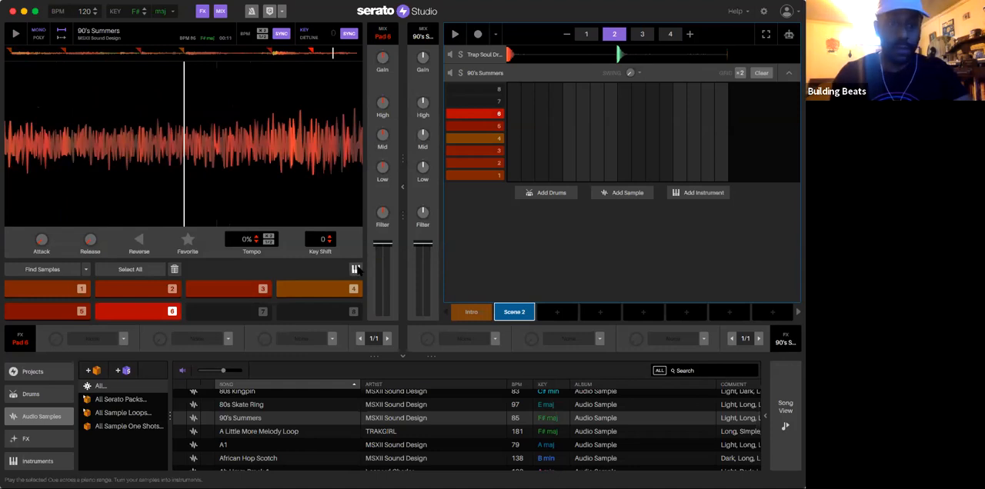
# Step: Audition cue pads 1 through 6 of 90's Summers in order and retrigger pad 2
pyautogui.press('1')
pyautogui.press('2')
pyautogui.press('3')
pyautogui.press('4')
pyautogui.press('5')
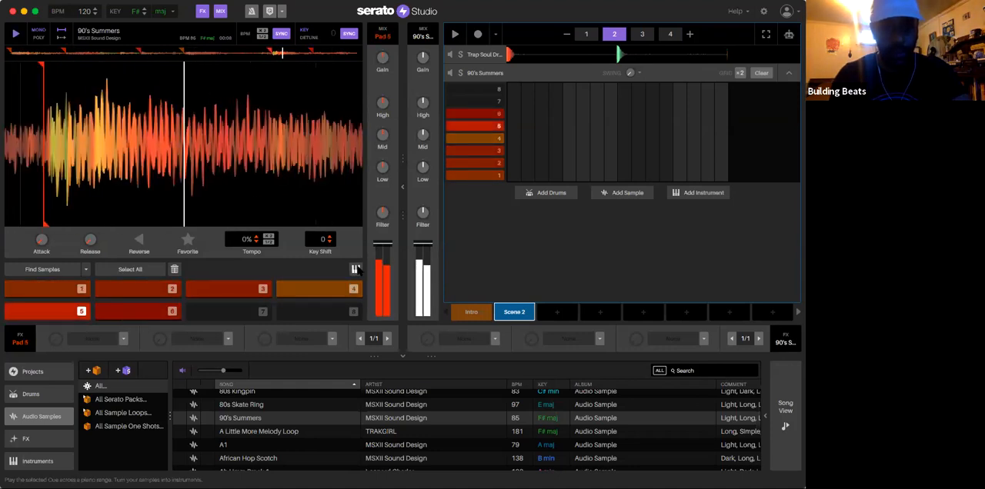
pyautogui.press('6')
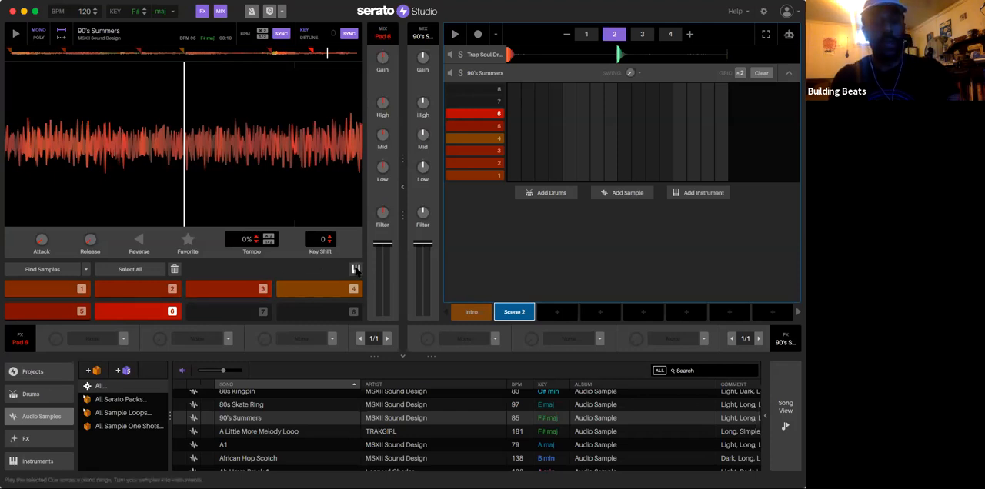
pyautogui.press('2')
pyautogui.press('2')
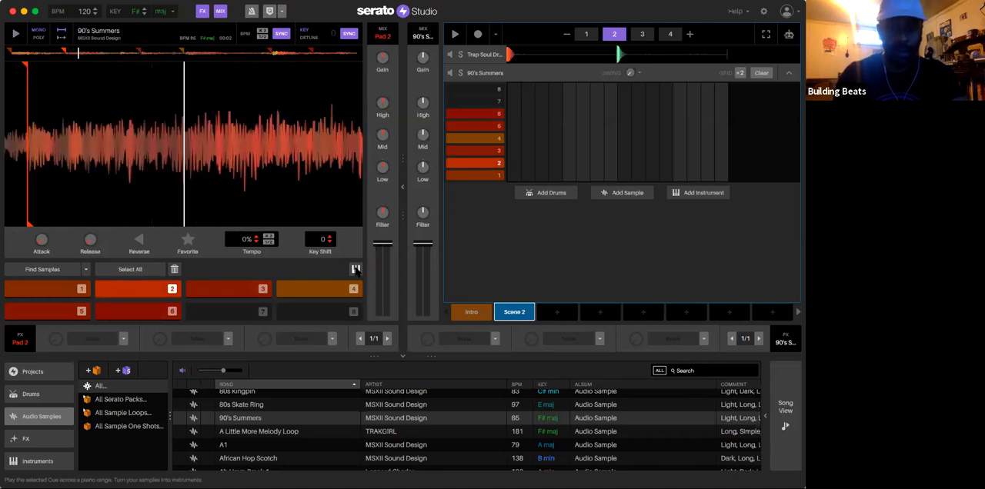
# Step: Switch cue 2 to keyboard mode with Play In Key on and try out melodies across its note pads
pyautogui.click(355, 270)
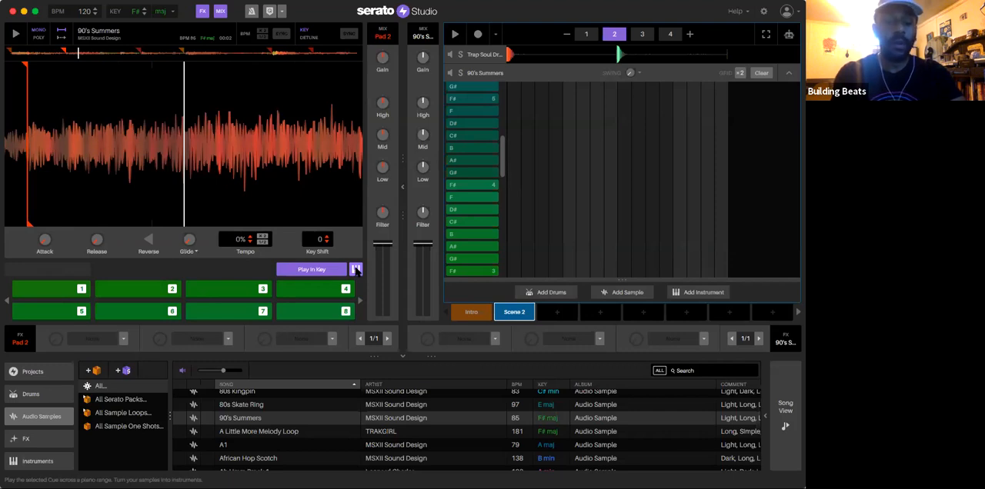
pyautogui.press('6')
pyautogui.press('3')
pyautogui.press('7')
pyautogui.press('9')
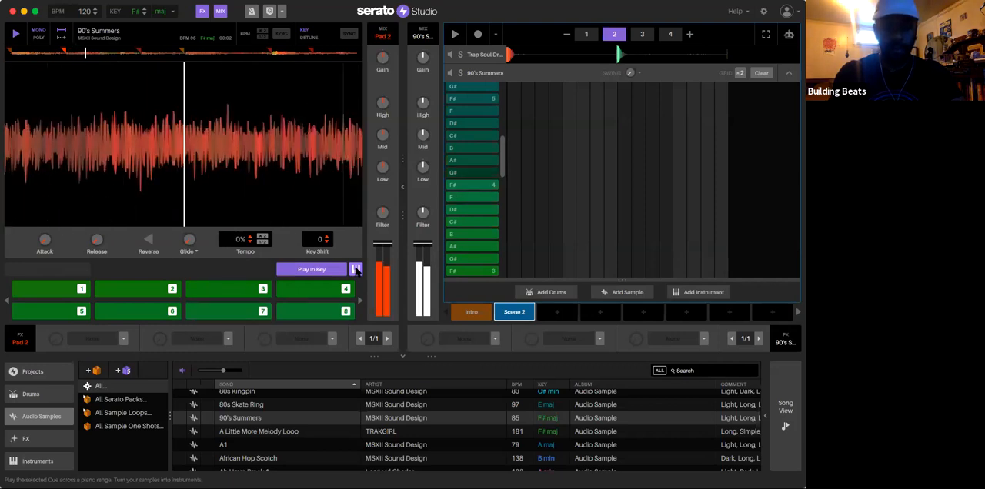
pyautogui.press('3')
pyautogui.press('4')
pyautogui.press('6')
pyautogui.press('5')
pyautogui.press('7')
pyautogui.press('3')
pyautogui.press('2')
pyautogui.press('1')
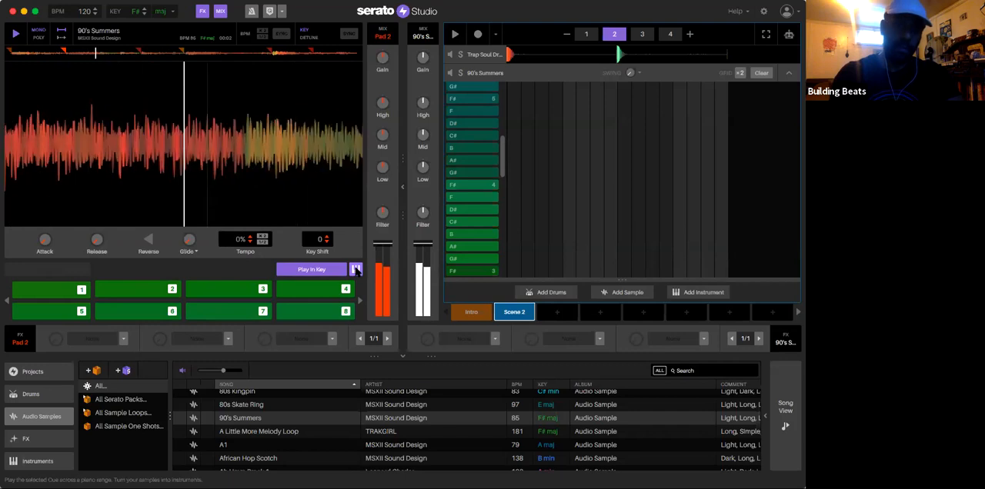
pyautogui.press('space')
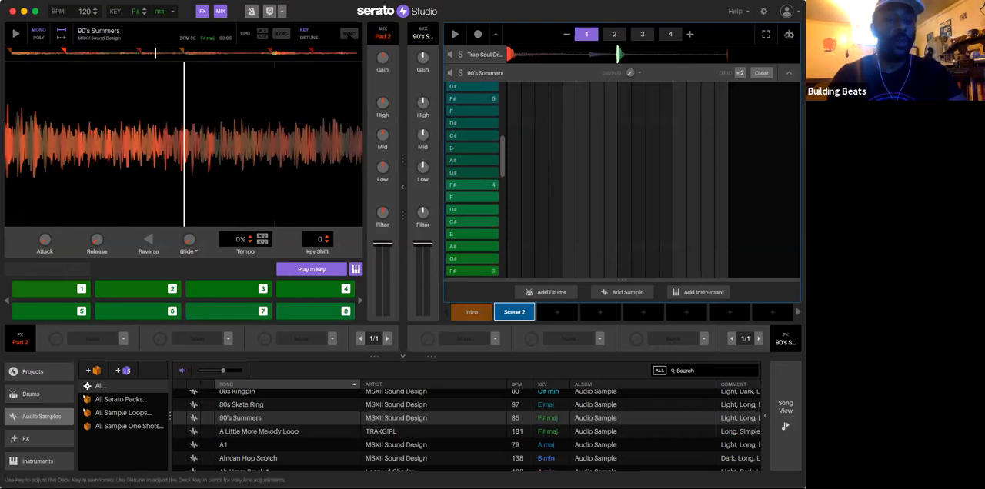
# Step: Return from keyboard mode to the cue pads, stop playback, and select 90's Summers in the sample library
pyautogui.click(356, 269)
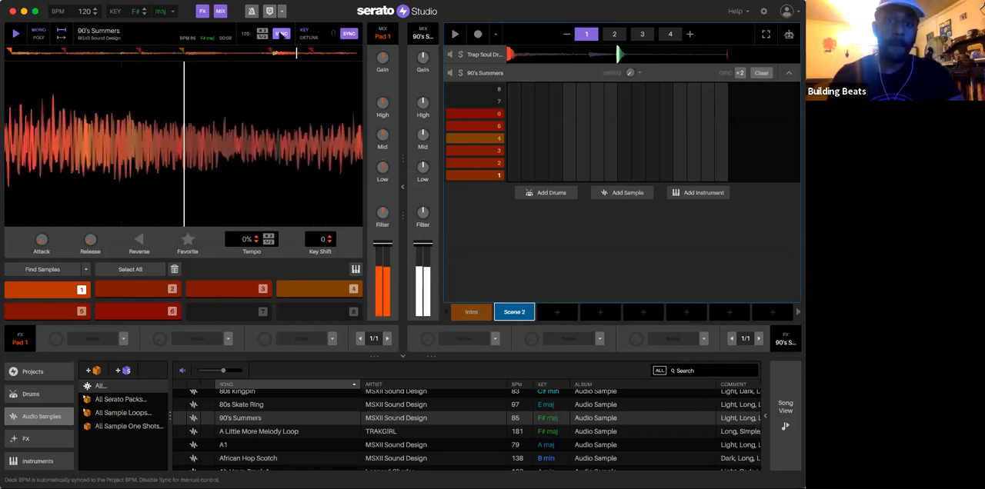
pyautogui.press('space')
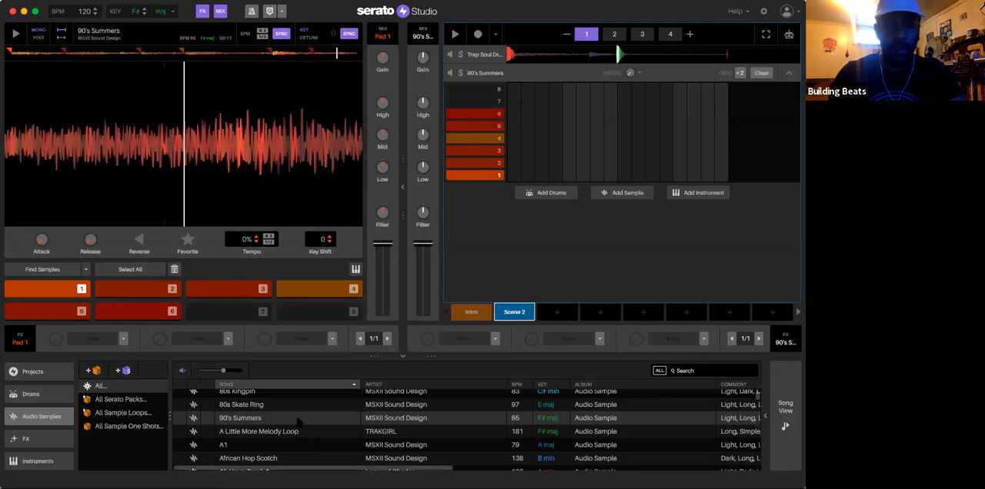
pyautogui.scroll(2, 297, 419)
pyautogui.scroll(-2, 297, 418)
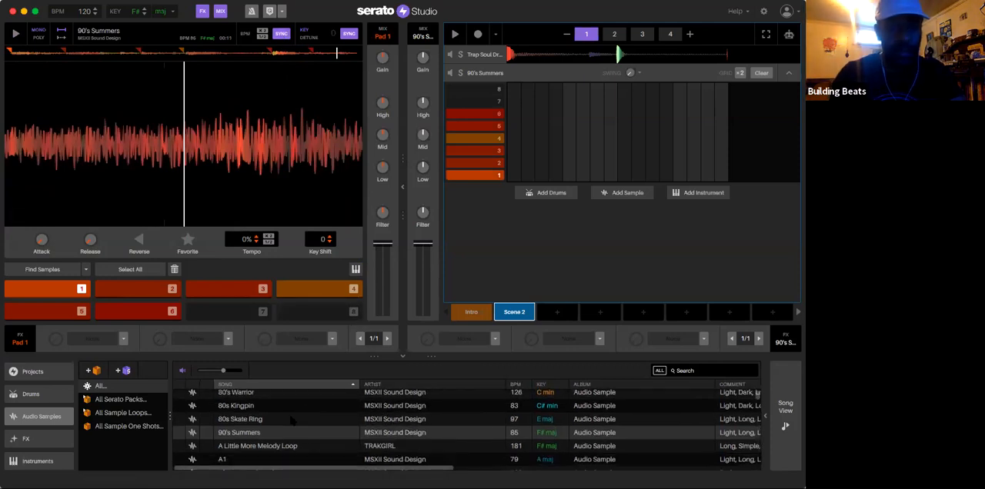
pyautogui.click(252, 420)
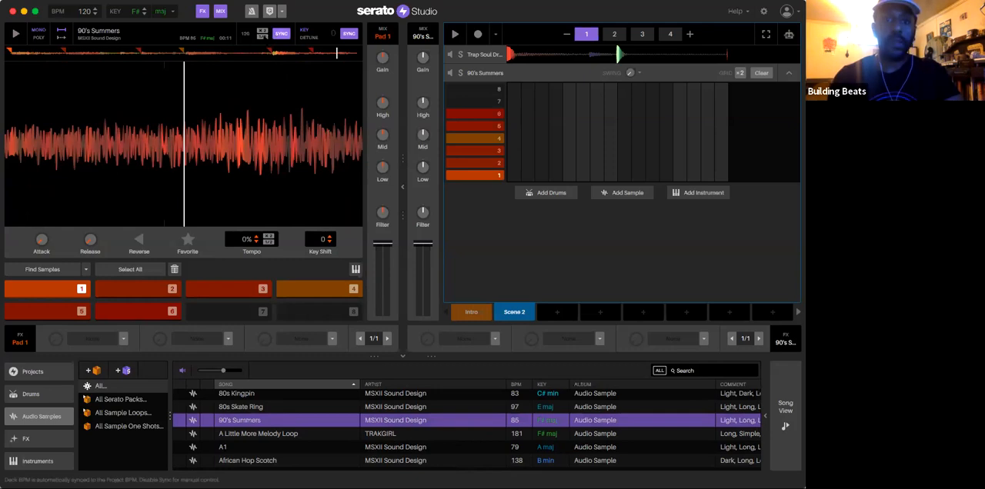
# Step: Turn off the sample's BPM sync, audition cue pad 1 at its original tempo, and turn the sync back on
pyautogui.click(281, 34)
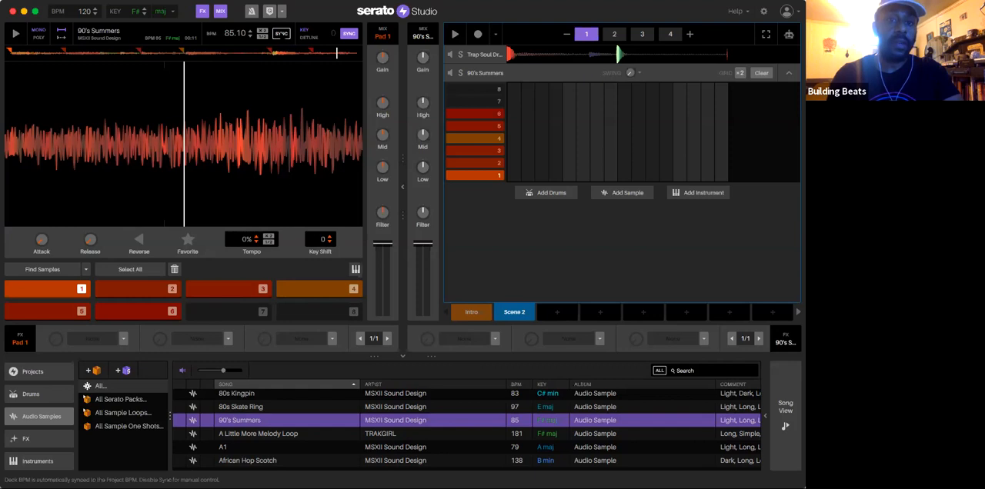
pyautogui.press('space')
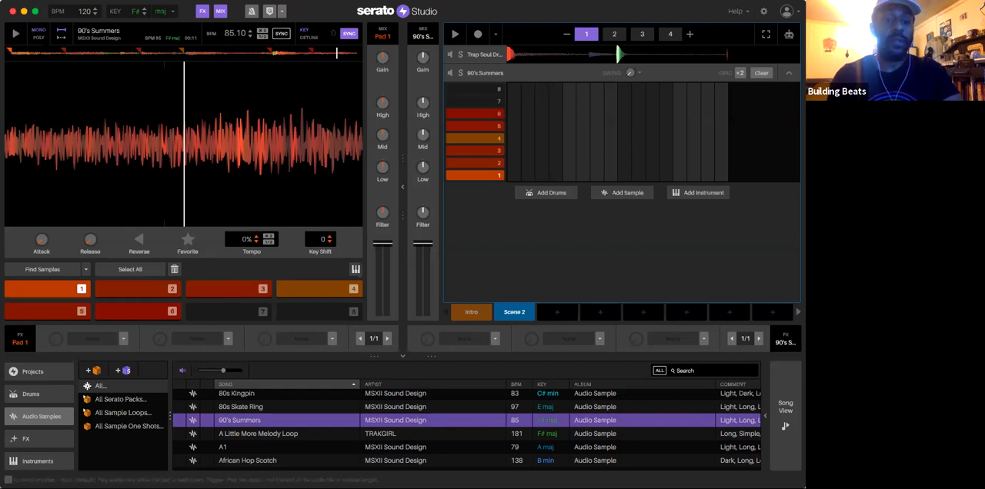
pyautogui.press('1')
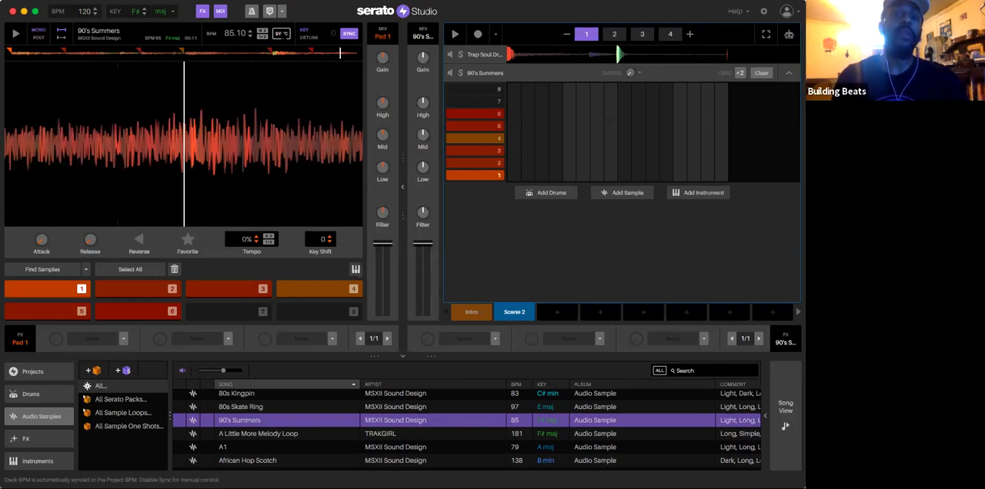
pyautogui.click(282, 34)
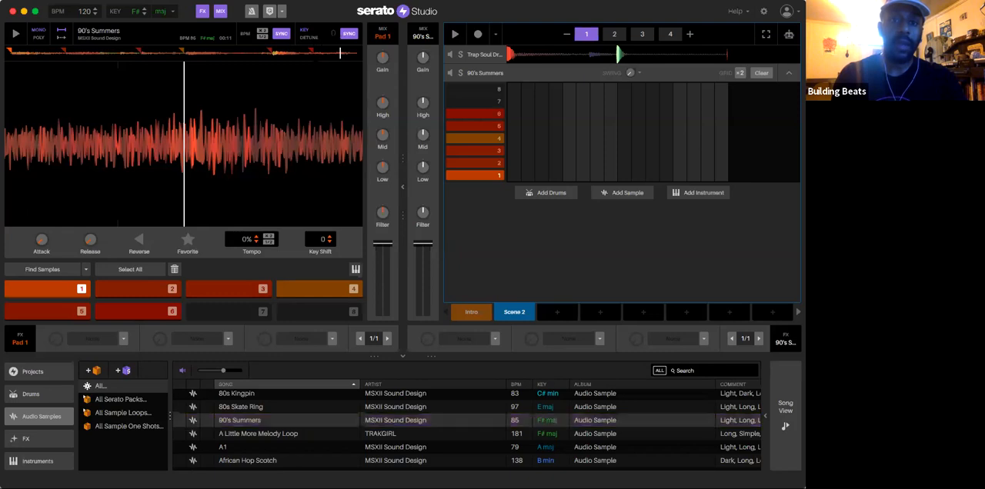
# Step: Play Scene 2, turn off the sample's key sync, and lower its key by 4 semitones
pyautogui.press('space')
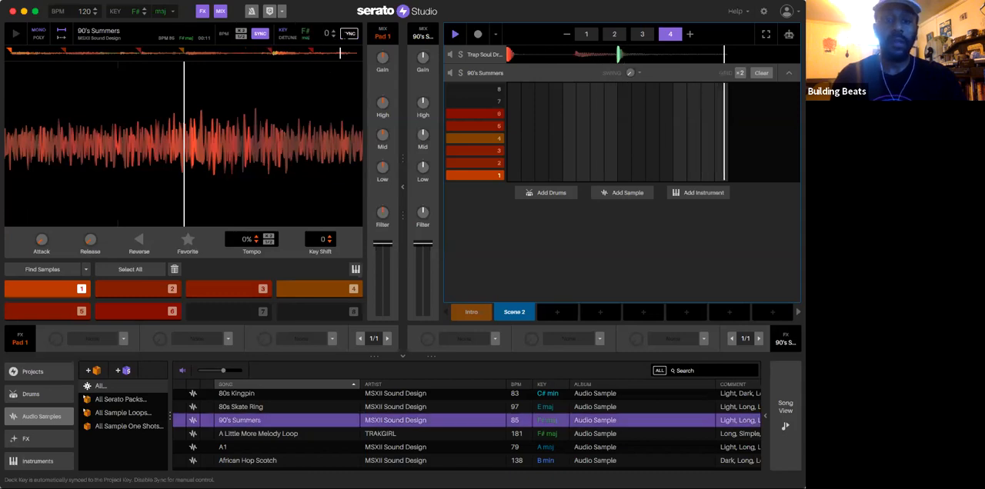
pyautogui.click(333, 36)
pyautogui.click(333, 36)
pyautogui.click(333, 36)
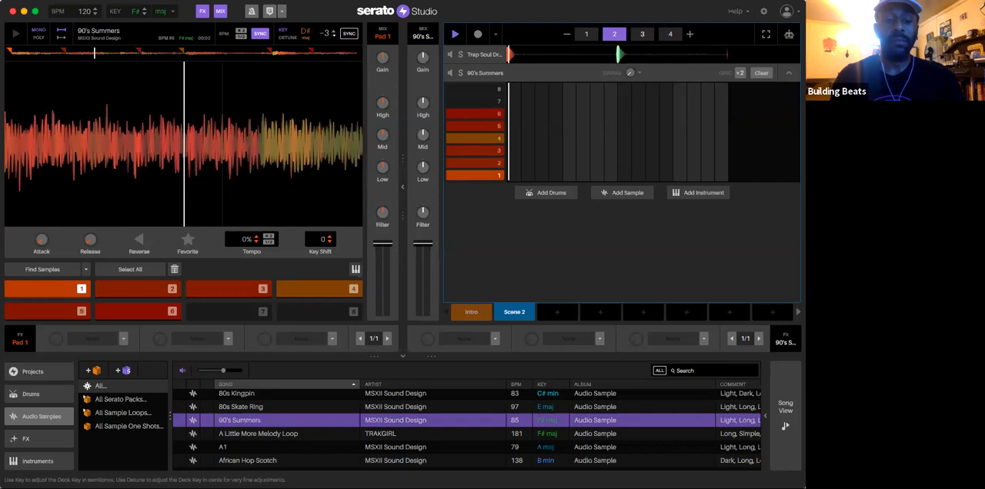
pyautogui.click(333, 36)
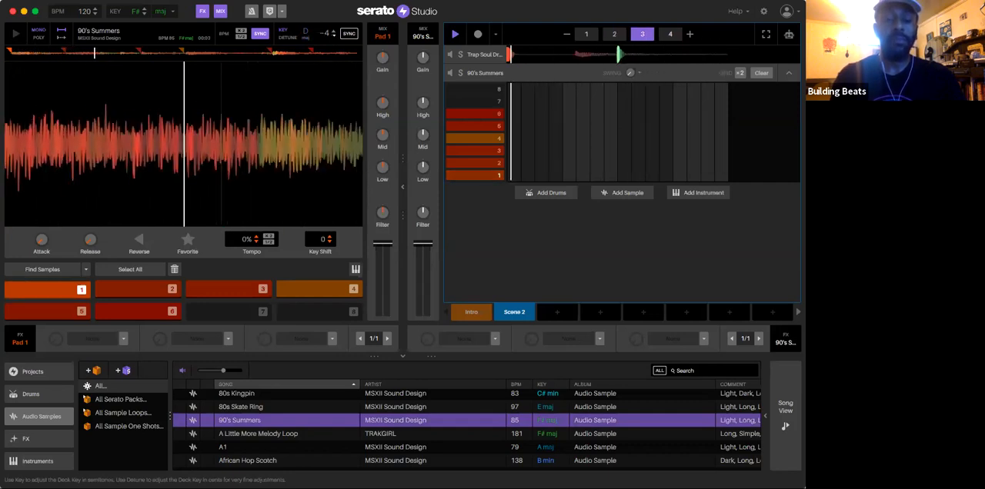
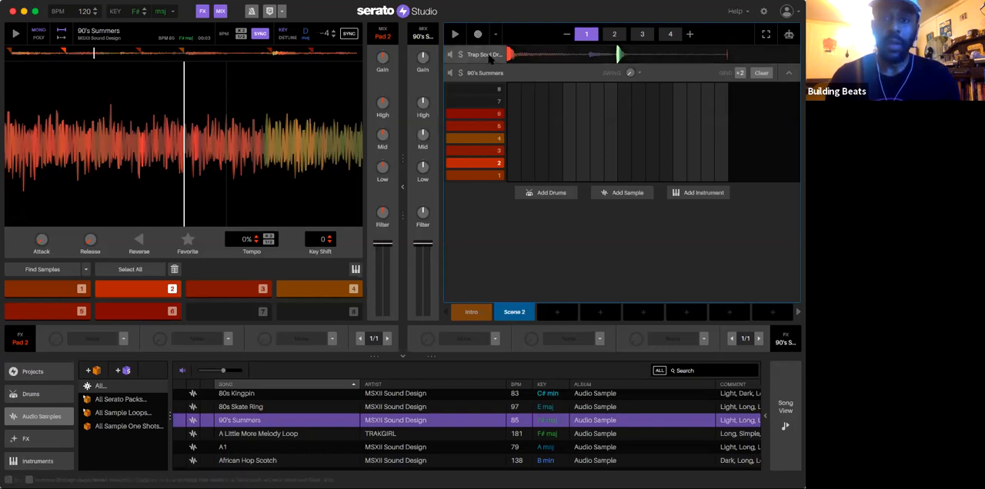
# Step: Check the Trap Soul Drum Kit pattern, return to the 90's Summers deck, and audition its cue 1
pyautogui.click(475, 55)
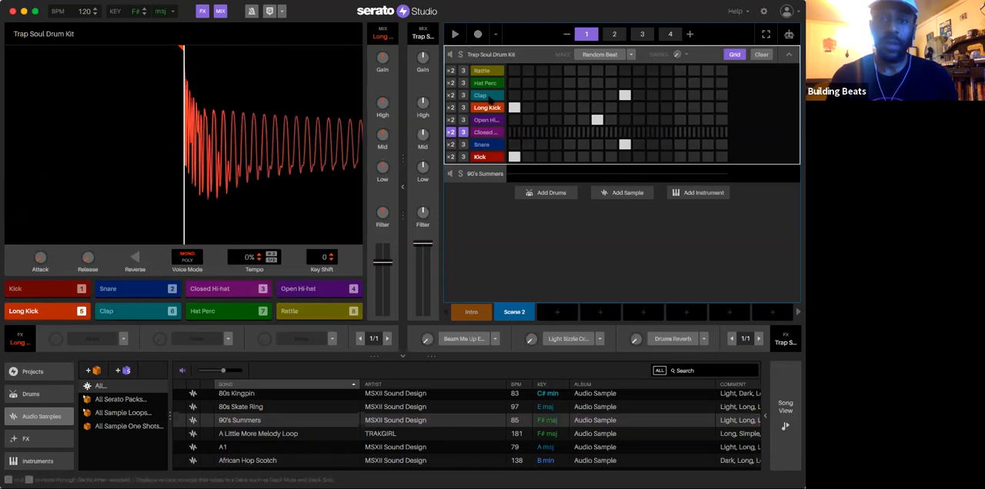
pyautogui.click(473, 175)
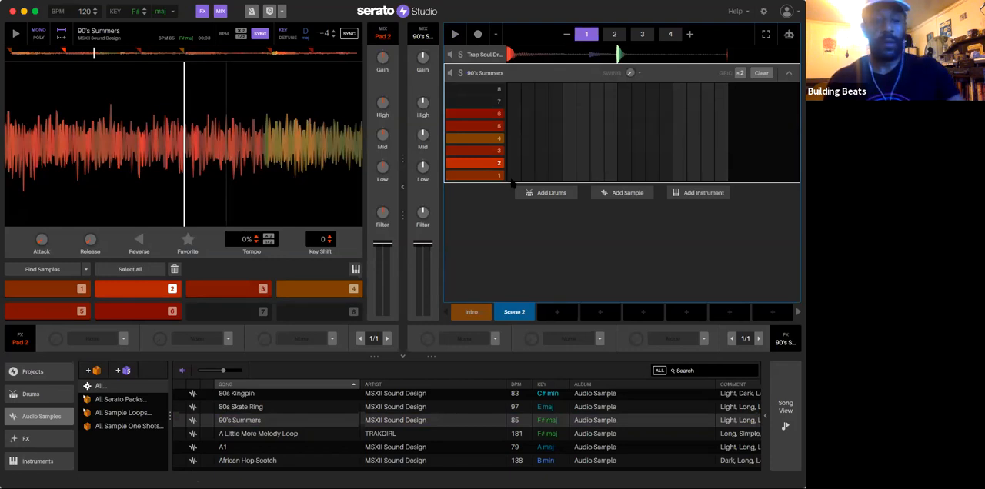
pyautogui.press('1')
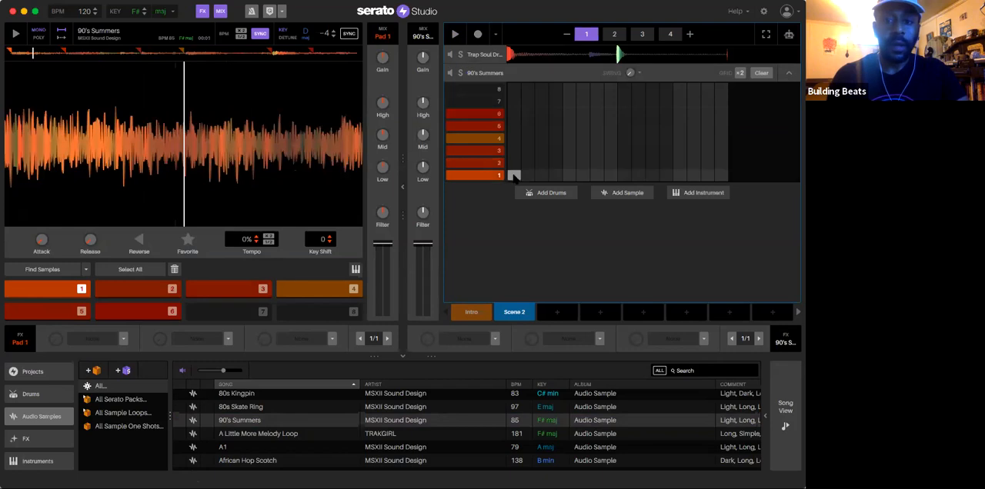
pyautogui.press('space')
pyautogui.press('space')
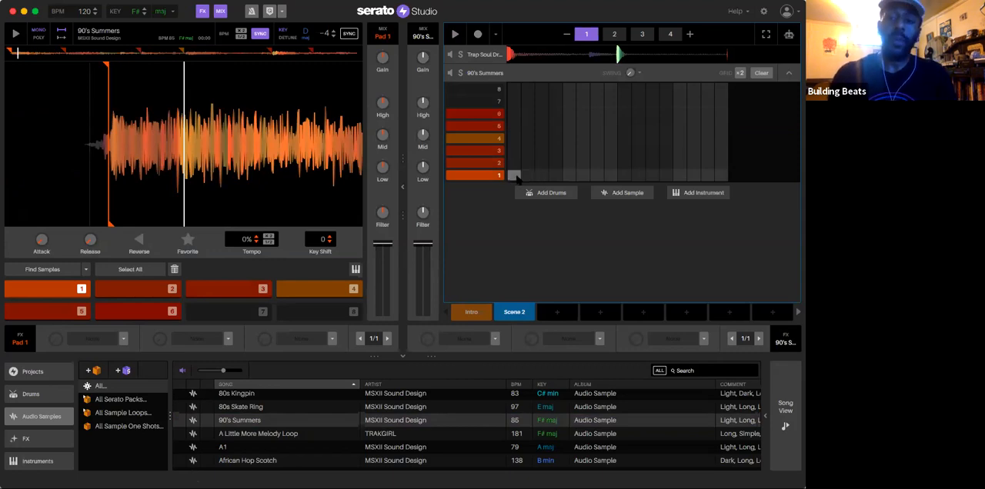
# Step: Cancel deleting the 90's Summers deck, and try adding and removing cue 1 and 2 notes at the start of its grid
pyautogui.press('BackSpace')
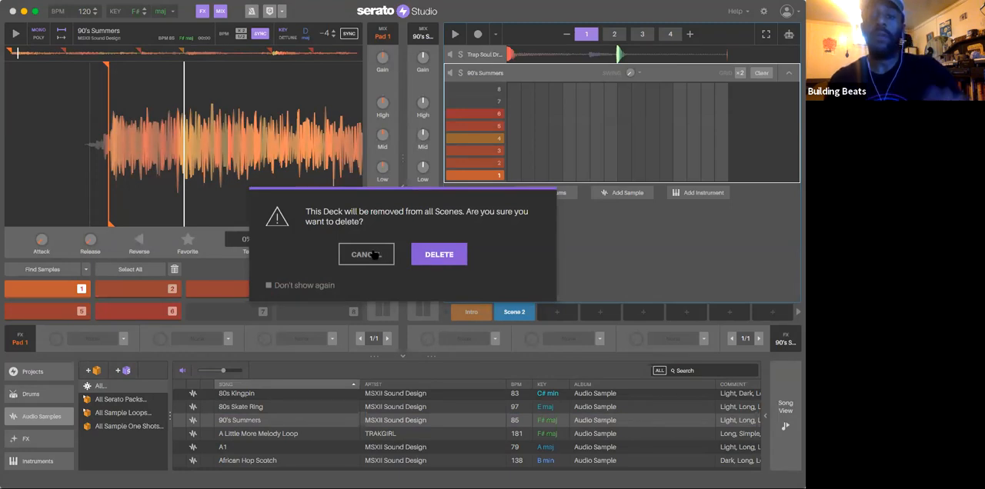
pyautogui.click(373, 255)
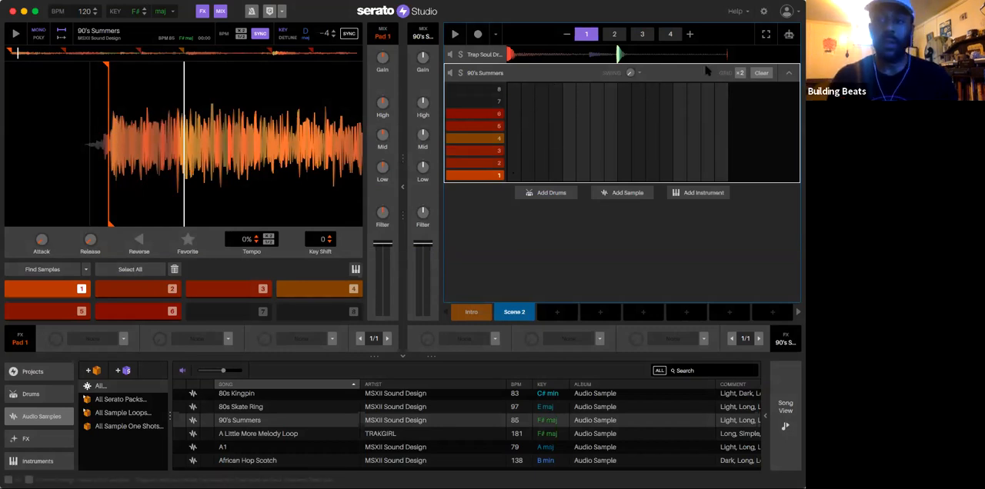
pyautogui.click(513, 175)
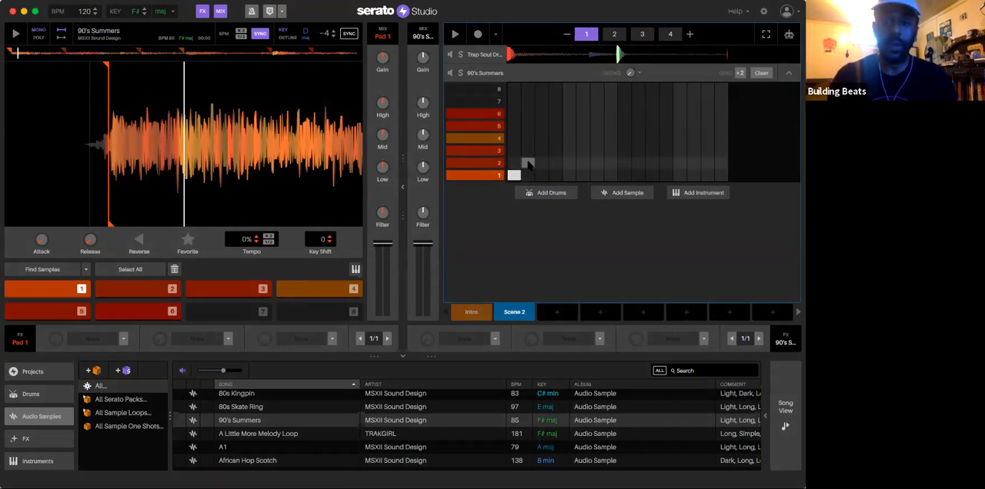
pyautogui.click(530, 164)
pyautogui.click(514, 176)
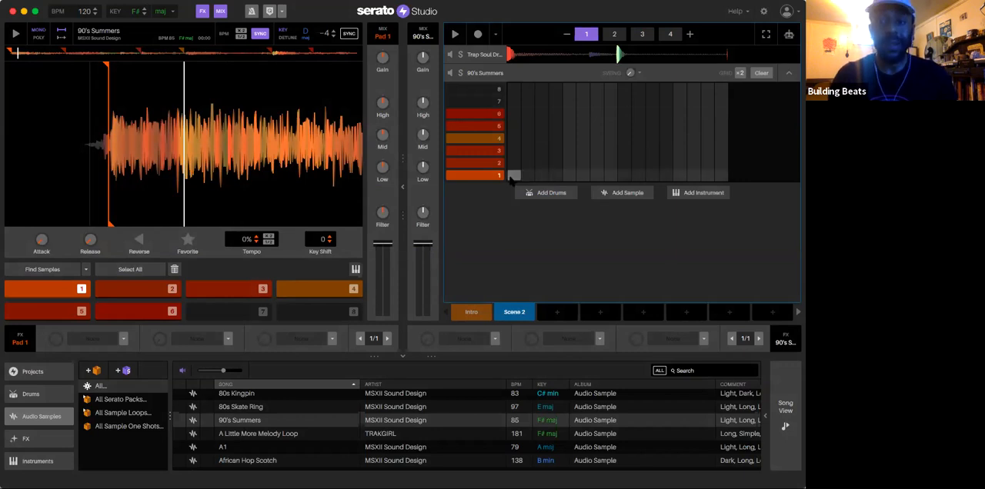
pyautogui.click(514, 175)
pyautogui.click(528, 163)
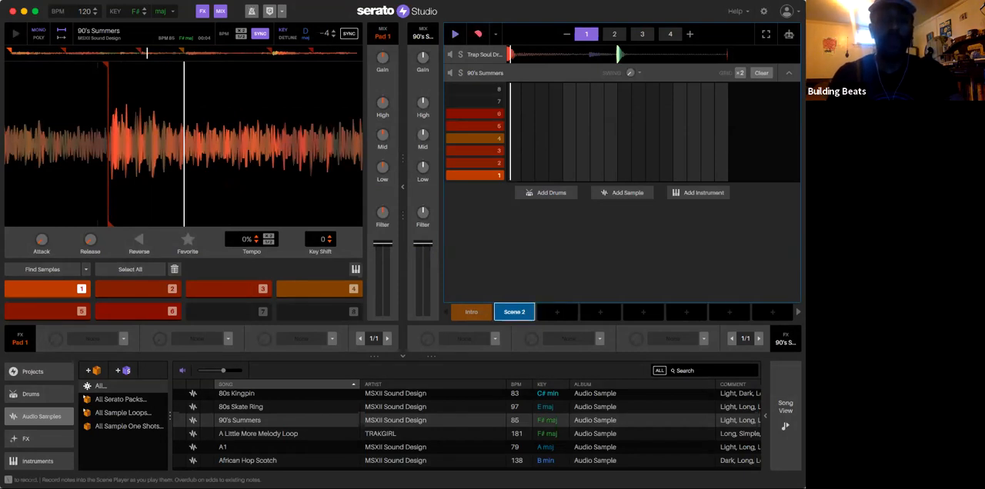
# Step: Turn on the metronome for Scene 2 and keep recording in Overdub On mode
pyautogui.press('space')
pyautogui.click(252, 11)
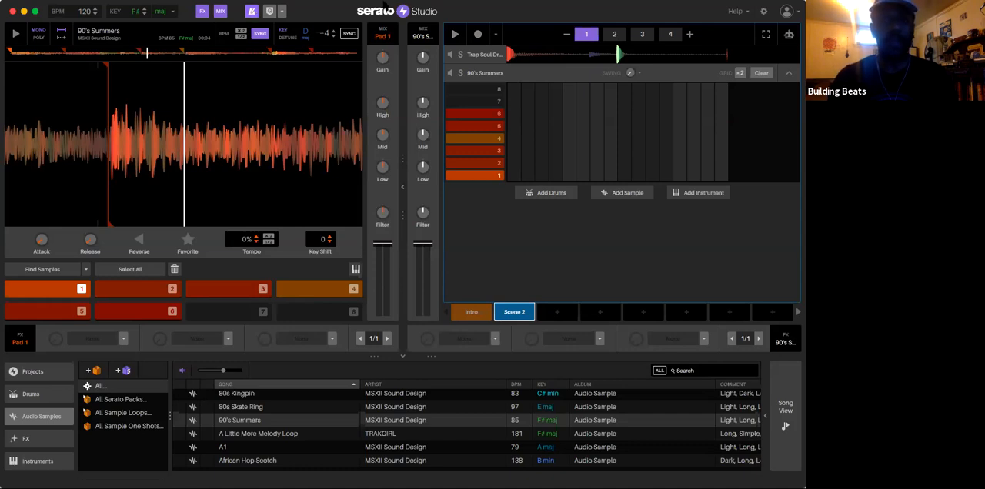
pyautogui.click(450, 56)
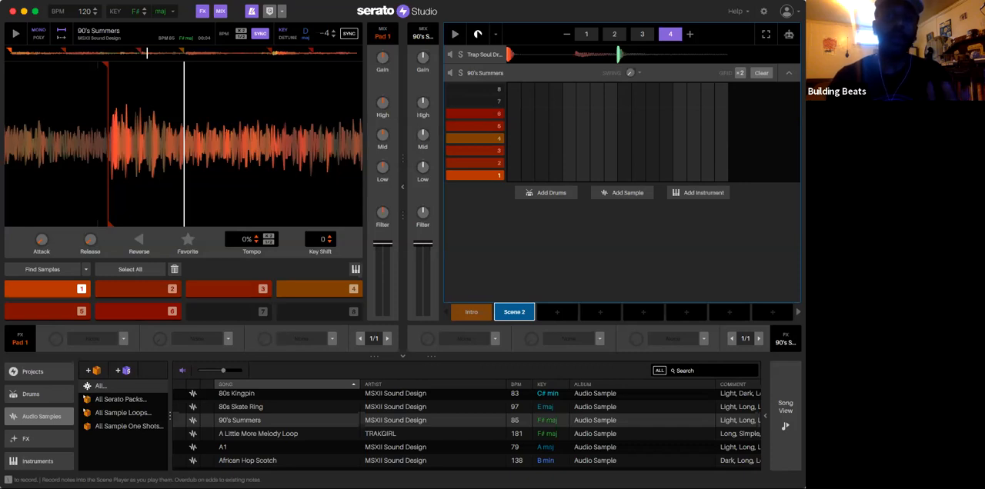
pyautogui.click(495, 34)
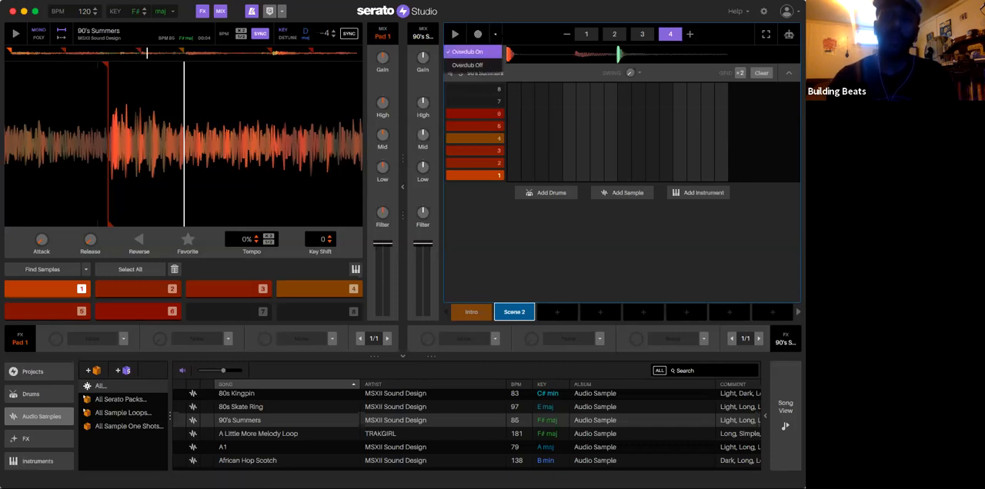
pyautogui.click(493, 51)
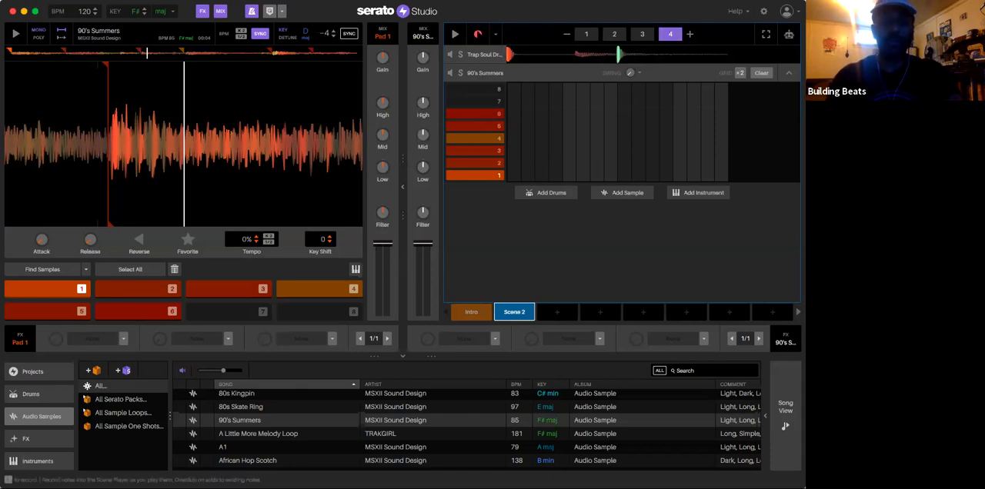
# Step: Record a trial take of the 90's Summers cues over Scene 2's four bars, stop, and clear the recorded notes
pyautogui.press('space')
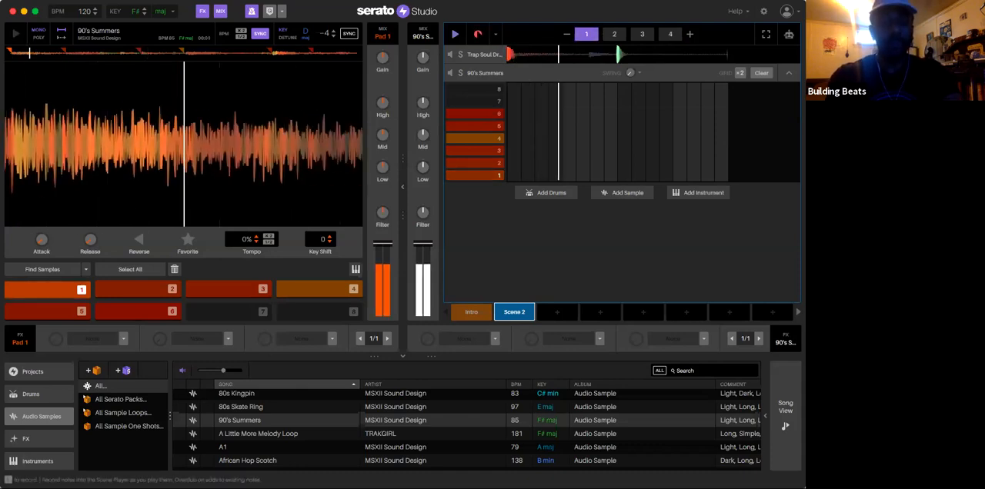
pyautogui.press('2')
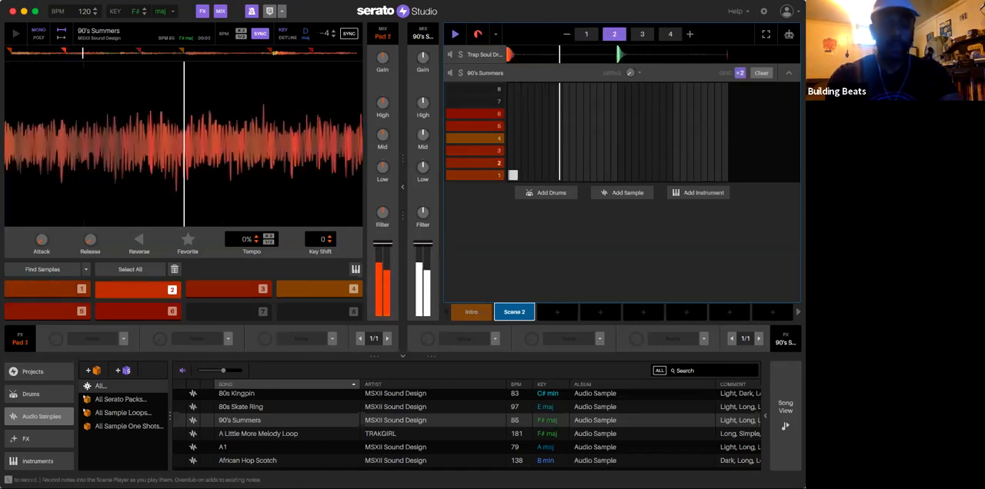
pyautogui.press('2')
pyautogui.press('6')
pyautogui.press('3')
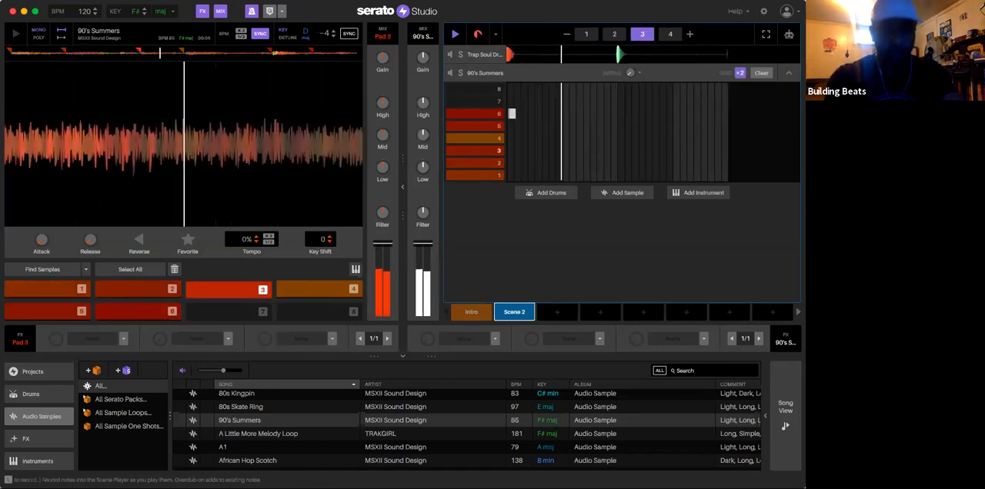
pyautogui.press('4')
pyautogui.press('5')
pyautogui.press('5')
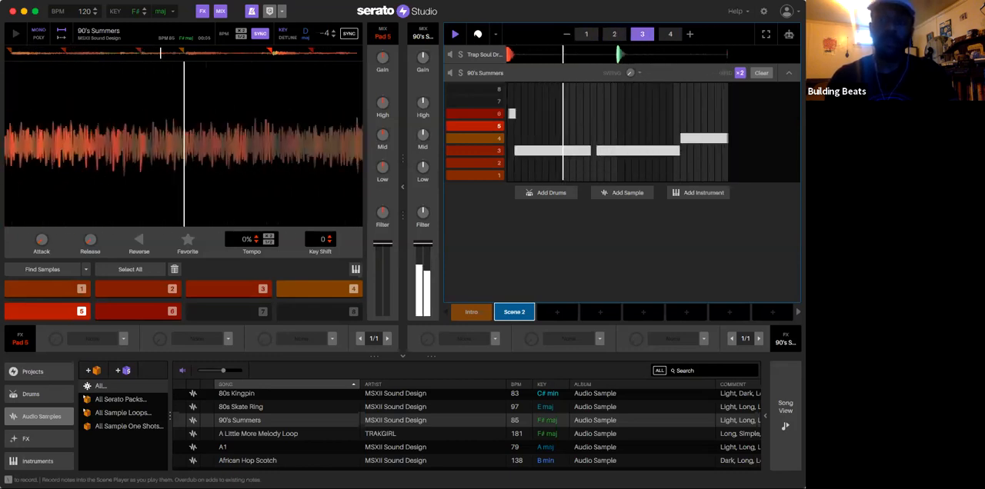
pyautogui.press('space')
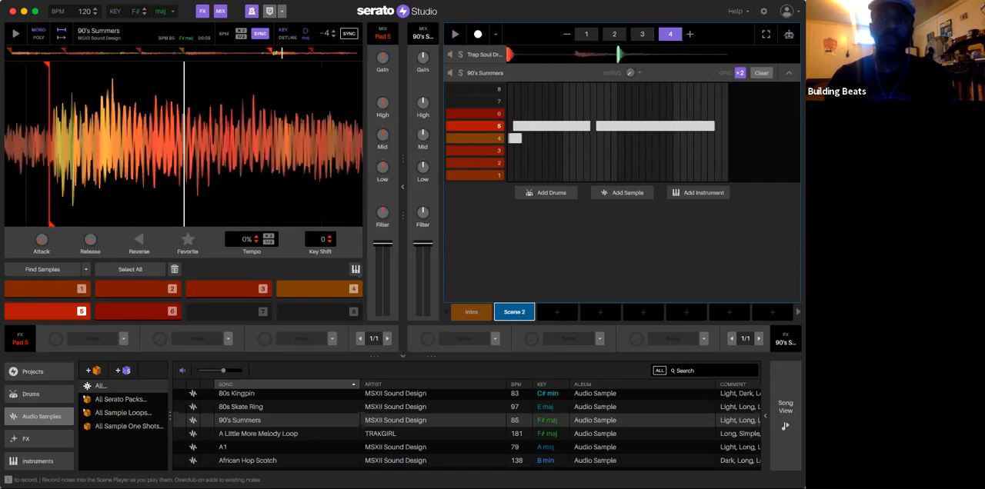
pyautogui.click(760, 72)
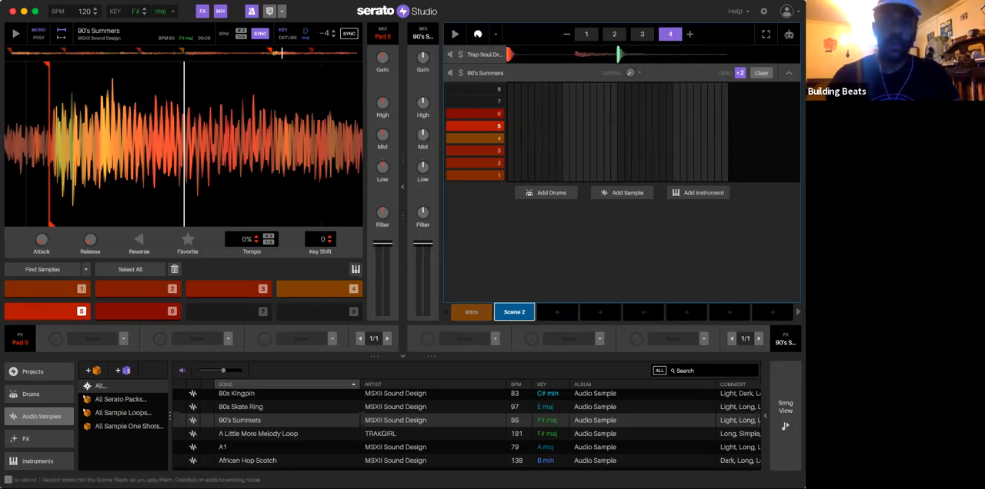
# Step: Record a new take into Scene 2, playing 90's Summers cues 1 through 6 in order across the four bars
pyautogui.click(478, 35)
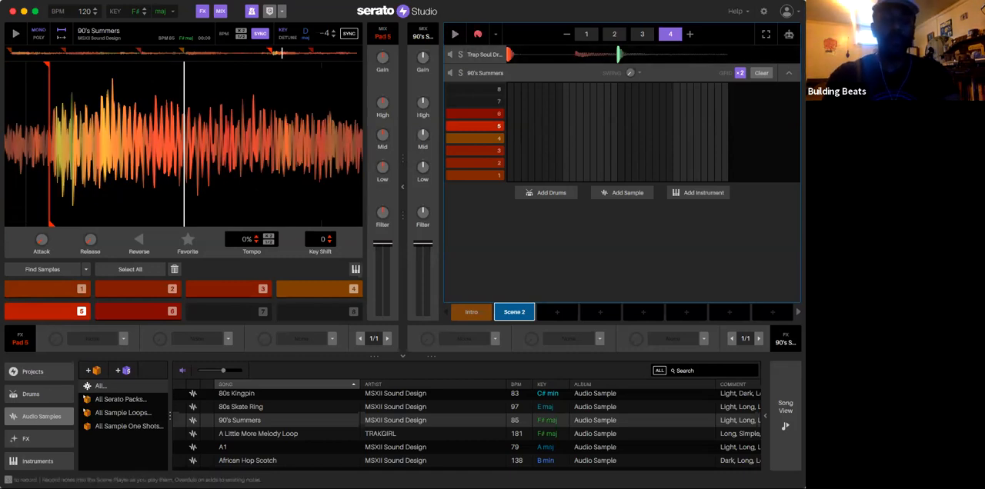
pyautogui.press('1')
pyautogui.press('1')
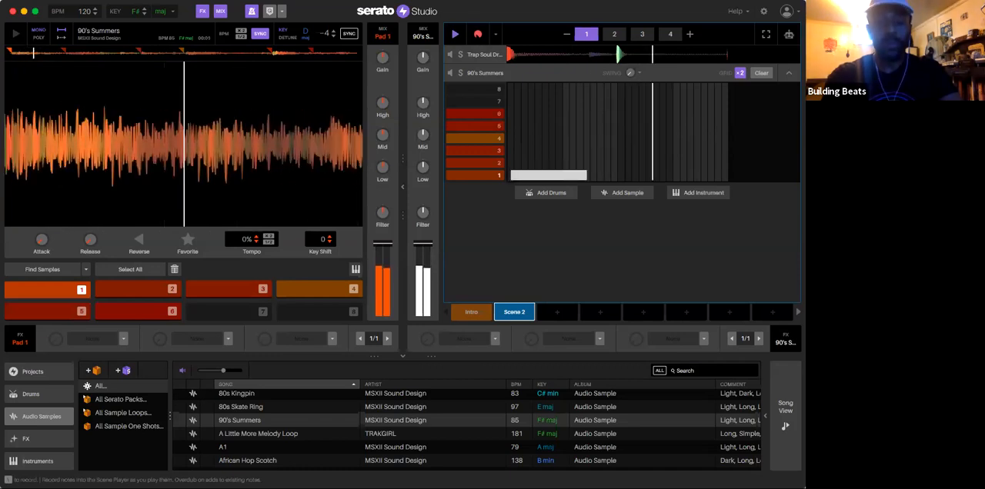
pyautogui.press('2')
pyautogui.press('3')
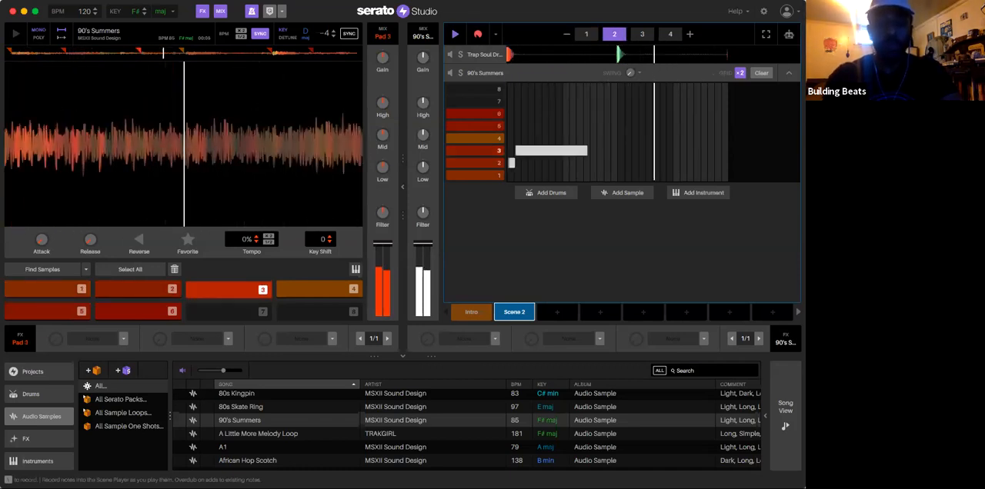
pyautogui.press('4')
pyautogui.press('5')
pyautogui.press('5')
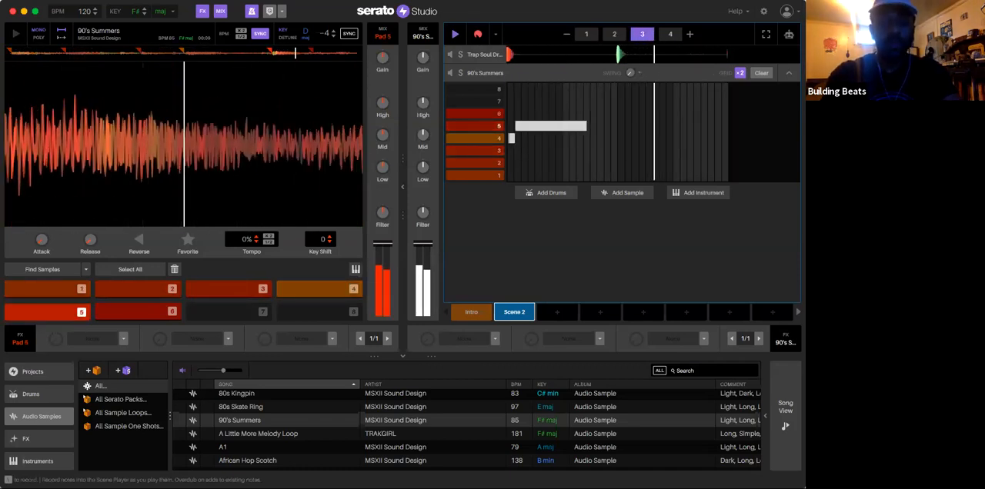
pyautogui.press('6')
pyautogui.press('6')
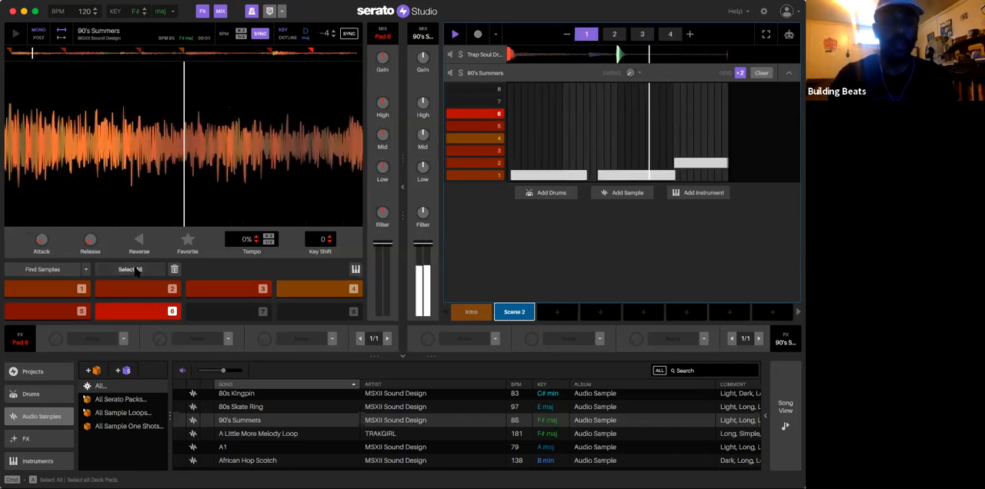
# Step: Raise the attack slightly on all six 90's Summers cues during playback, try the Reverse option, and select only cue 5
pyautogui.click(137, 271)
pyautogui.moveTo(42, 240)
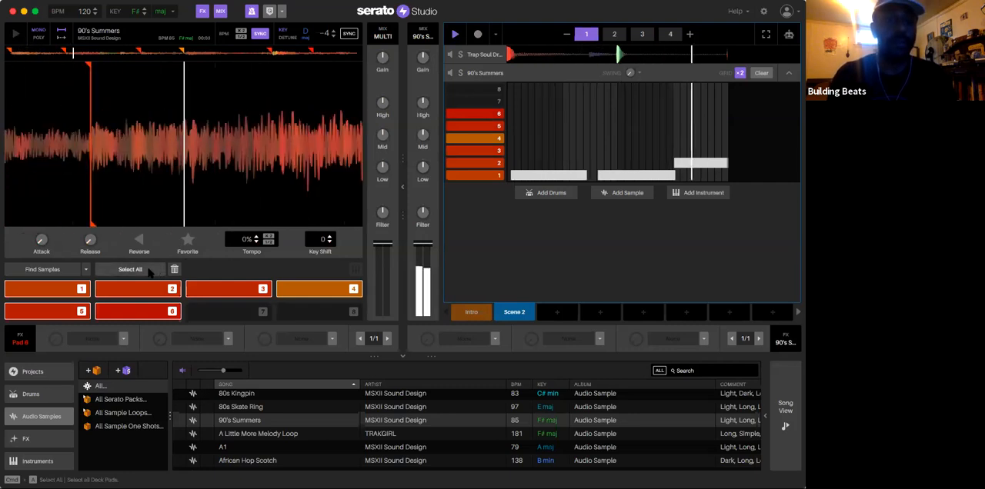
pyautogui.moveTo(45, 241); pyautogui.dragTo(40, 238)
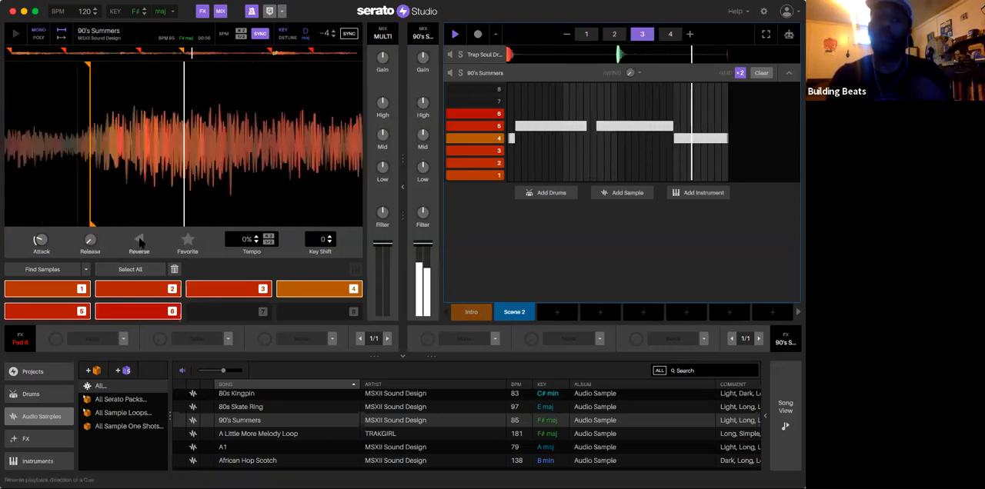
pyautogui.click(140, 243)
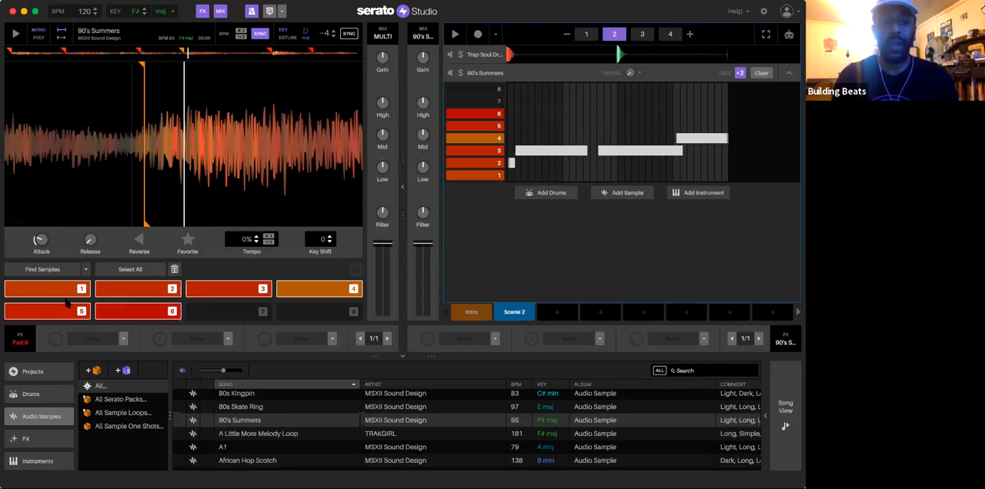
pyautogui.click(152, 314)
pyautogui.click(78, 313)
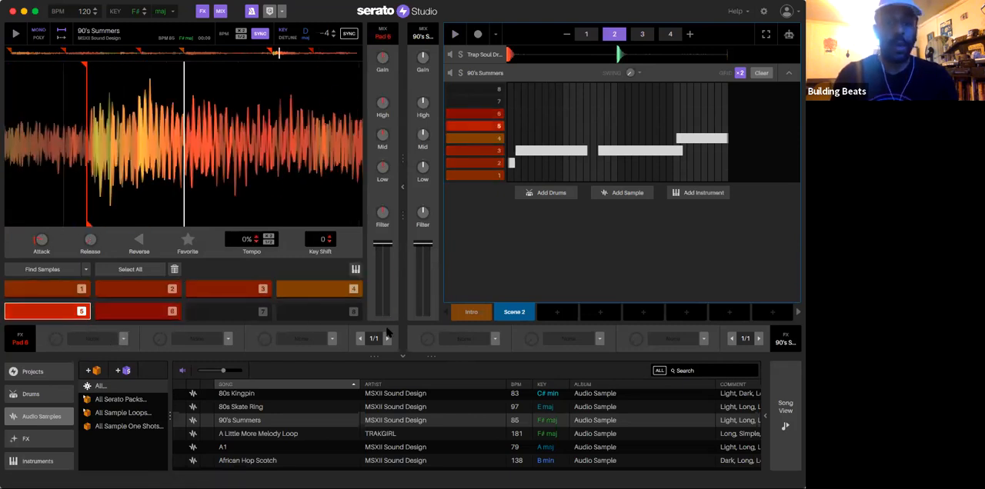
# Step: Load Dub Echo into the first effect slot of the 90's Summers deck, and turn off the metronome
pyautogui.click(495, 339)
pyautogui.moveTo(490, 389)
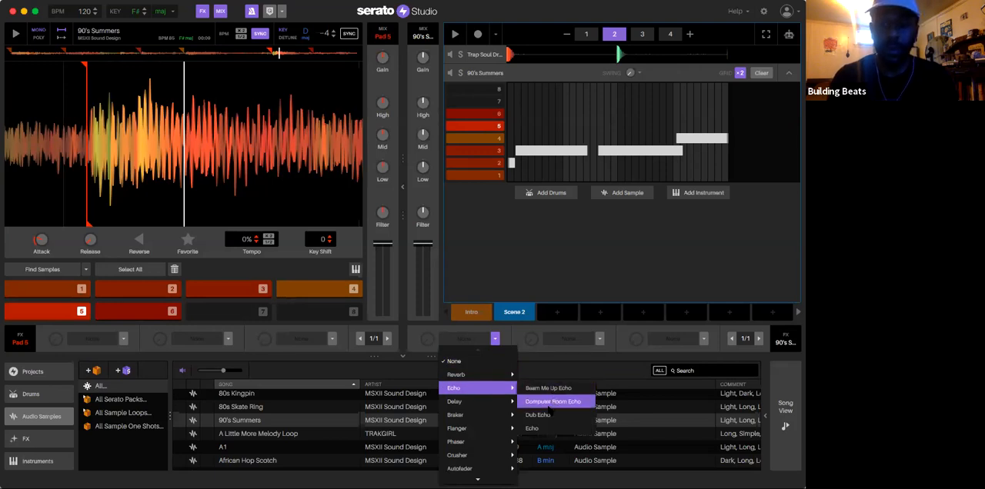
pyautogui.click(549, 417)
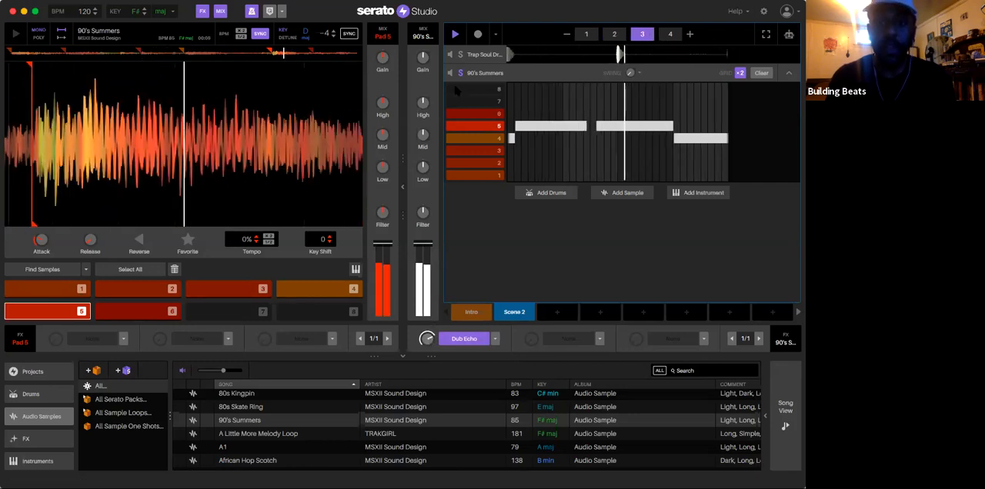
pyautogui.click(253, 12)
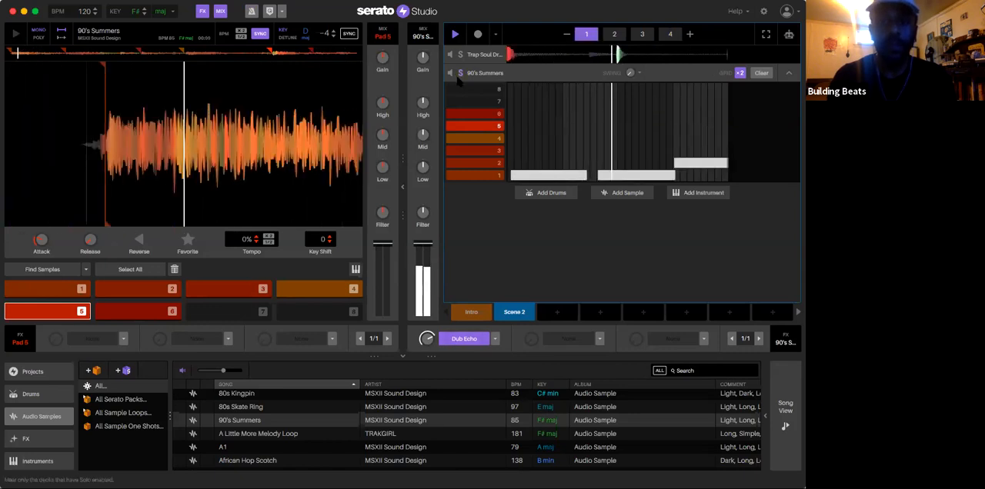
pyautogui.click(558, 313)
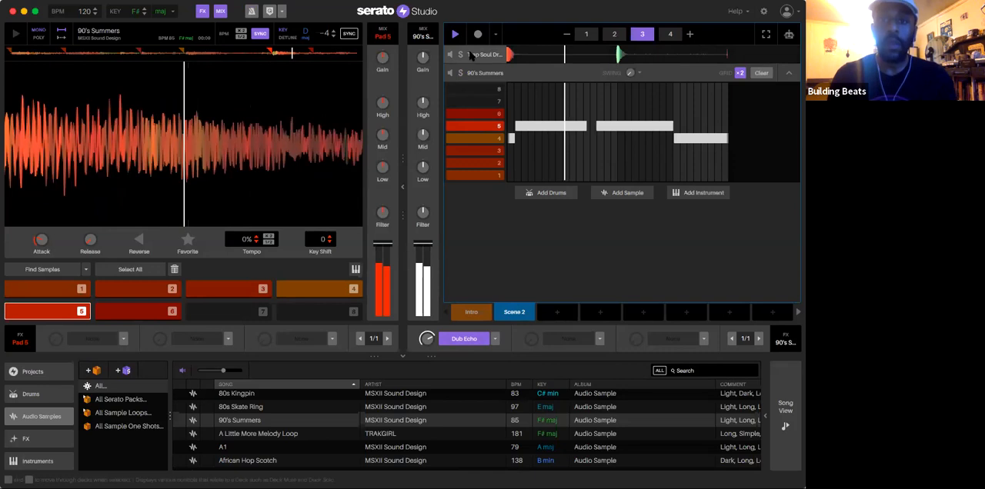
# Step: Open the Trap Soul Drum Kit deck and load Soft Compressor into its first effect slot
pyautogui.click(470, 55)
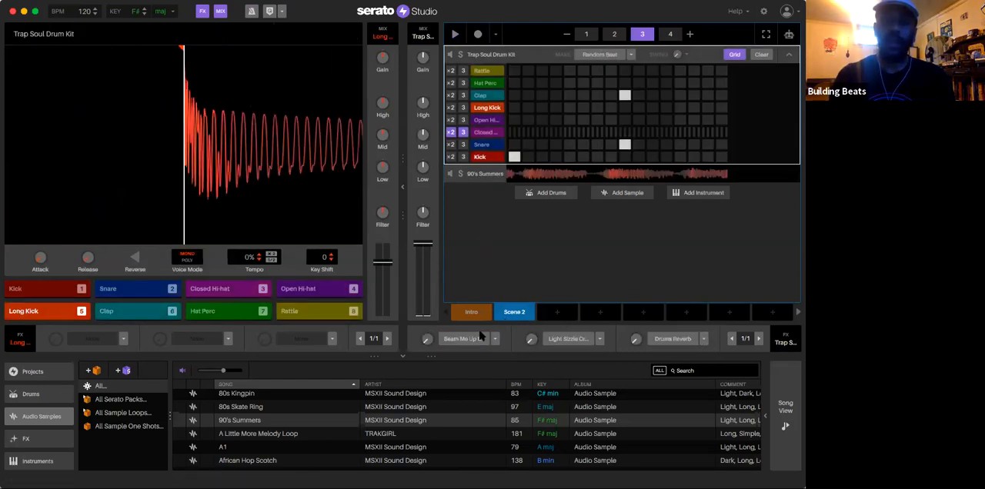
pyautogui.click(465, 339)
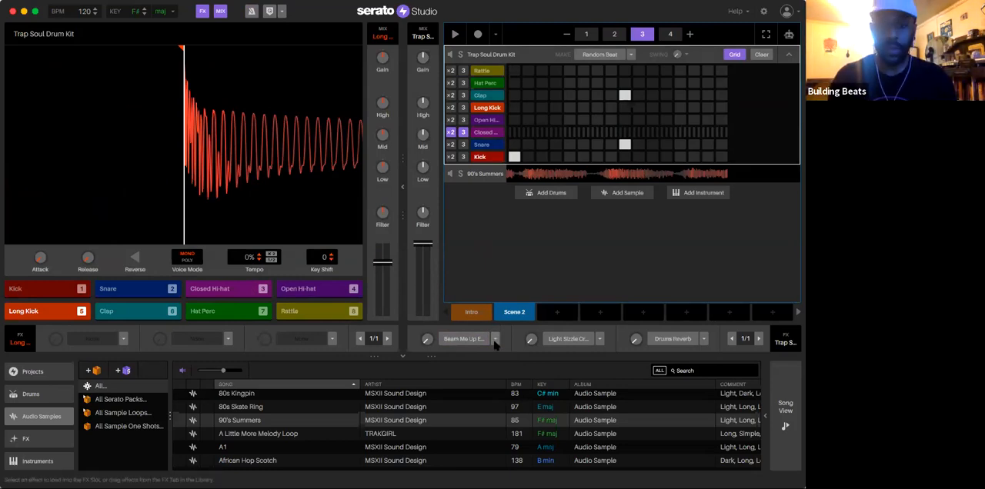
pyautogui.click(494, 339)
pyautogui.moveTo(497, 464)
pyautogui.moveTo(502, 431)
pyautogui.scroll(-3, 503, 431)
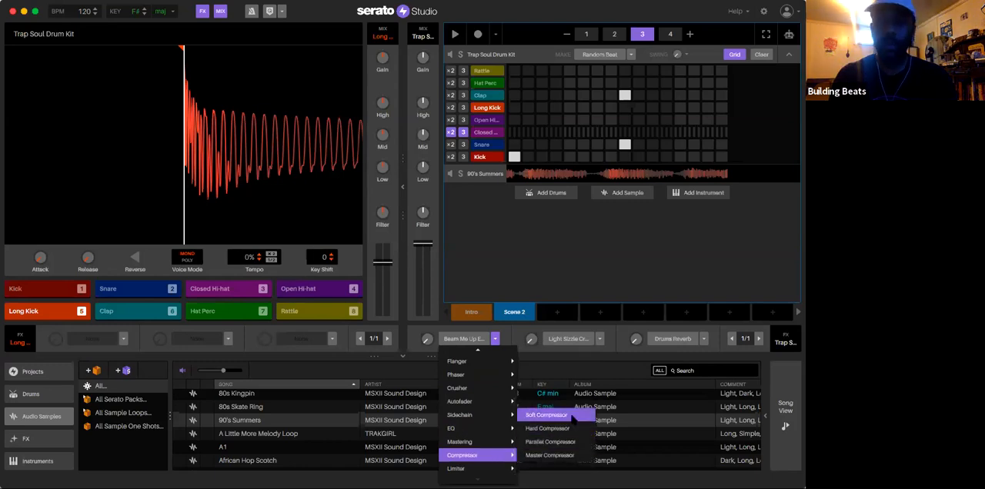
pyautogui.click(571, 417)
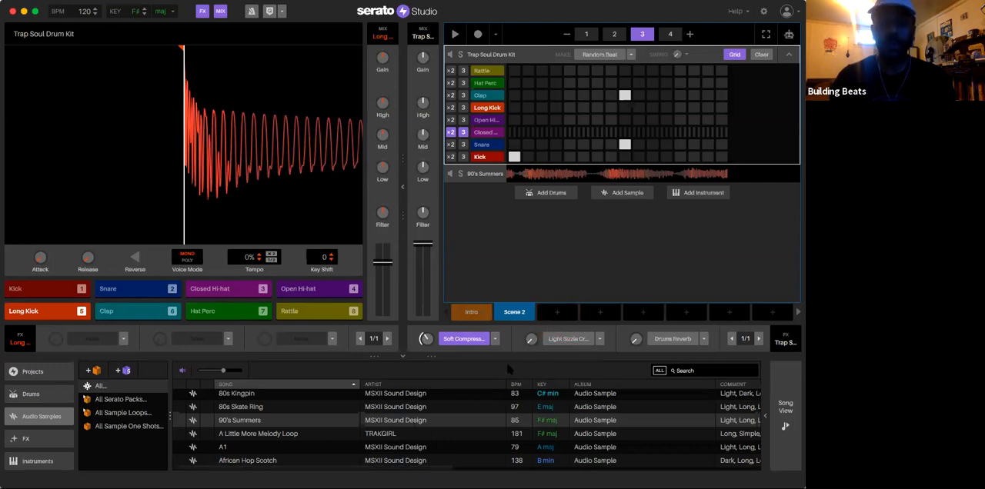
# Step: Replace the crusher in the drum deck's second effect slot with Soft Sidechain
pyautogui.click(600, 339)
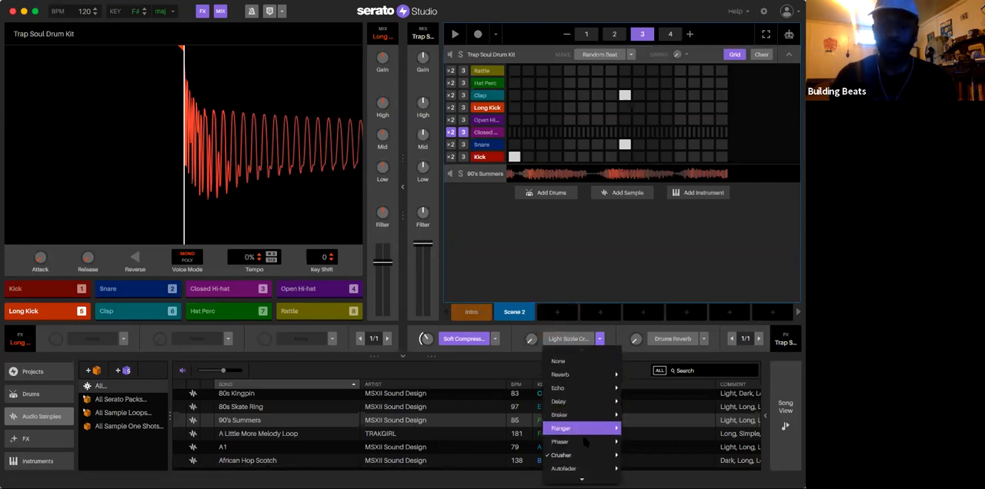
pyautogui.scroll(-5, 595, 410)
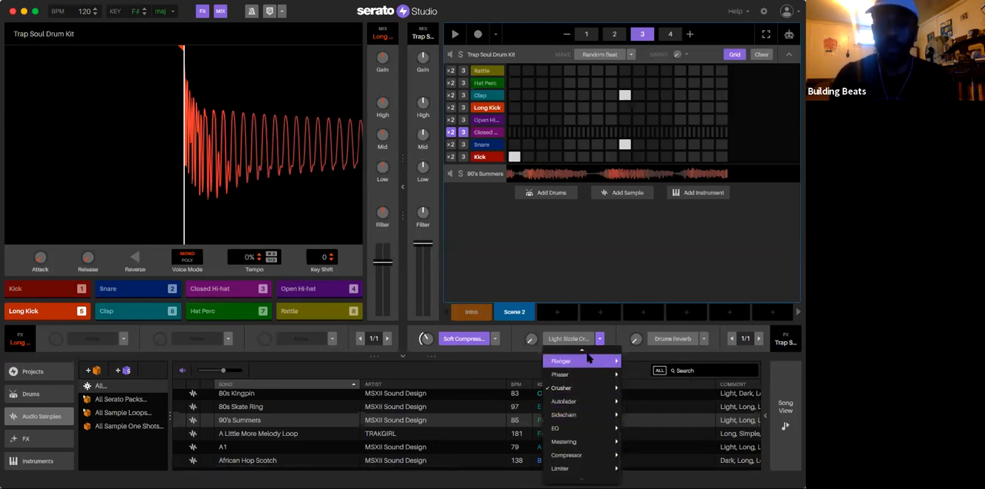
pyautogui.moveTo(597, 468)
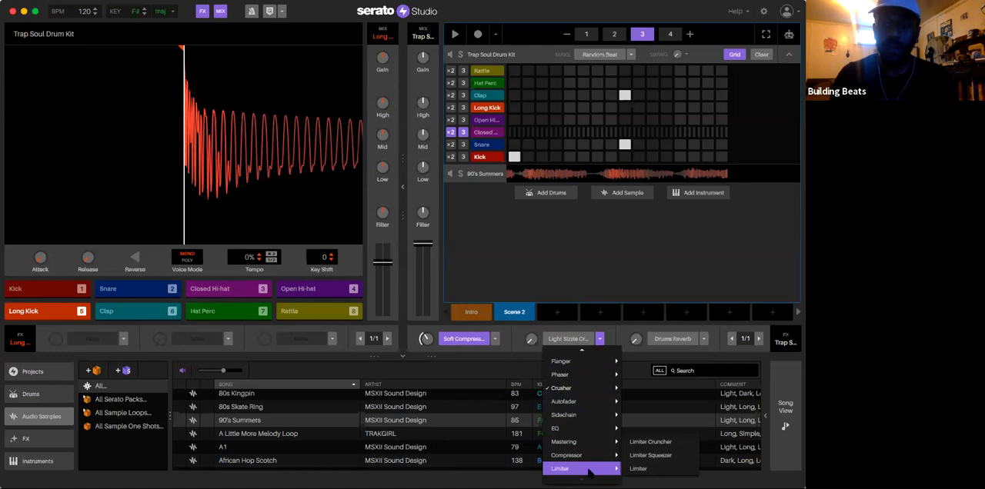
pyautogui.click(634, 469)
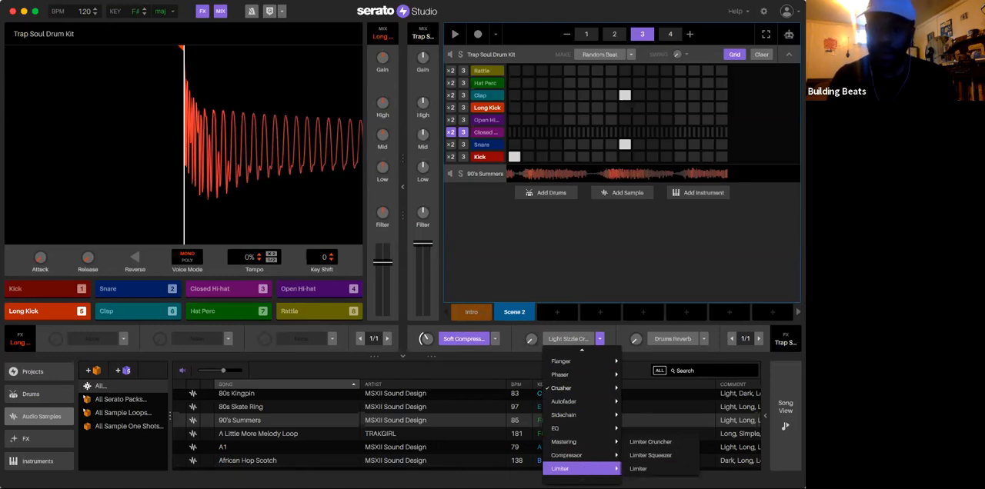
pyautogui.moveTo(584, 415)
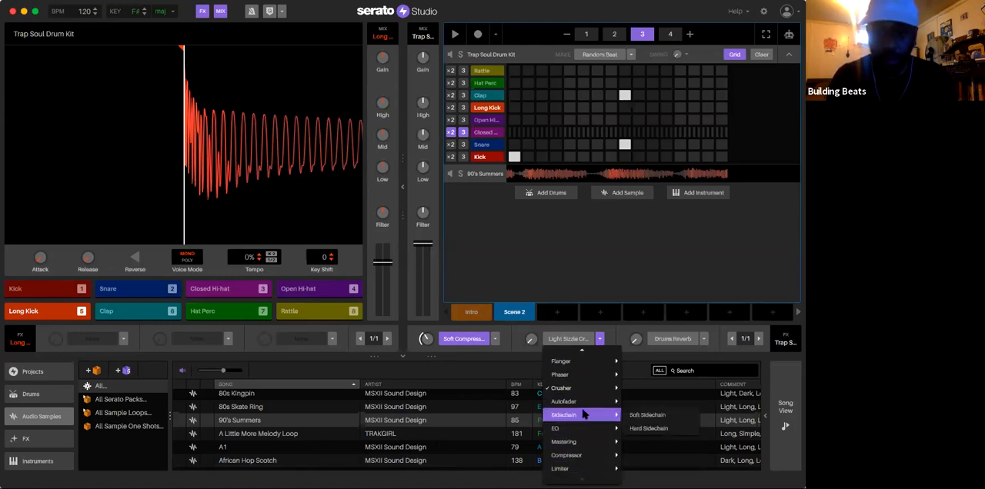
pyautogui.click(645, 416)
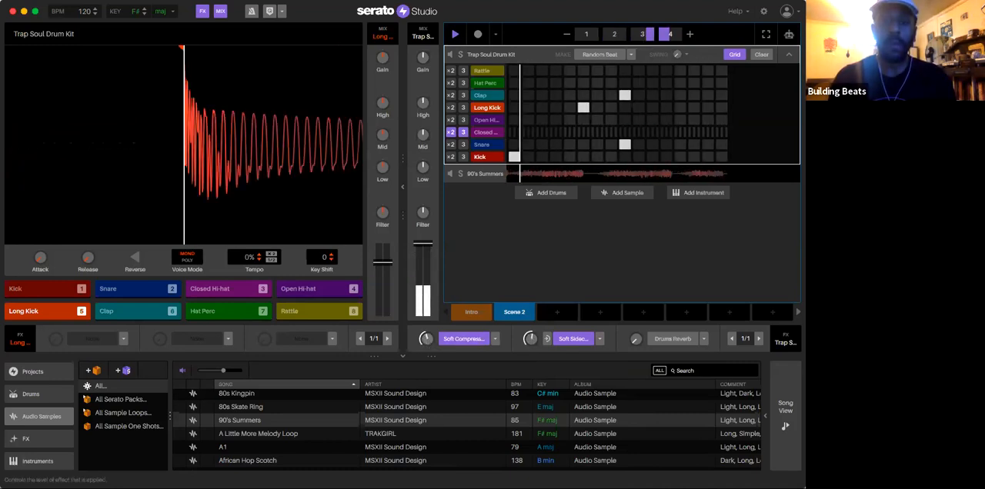
# Step: Play the beat back and enable Drums Reverb at a low level in the drum deck's third effect slot
pyautogui.press('space')
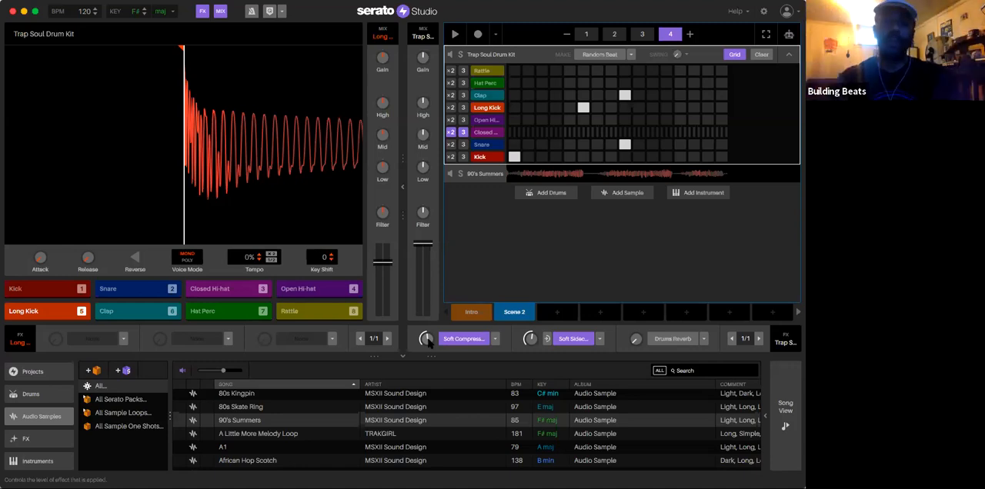
pyautogui.press('space')
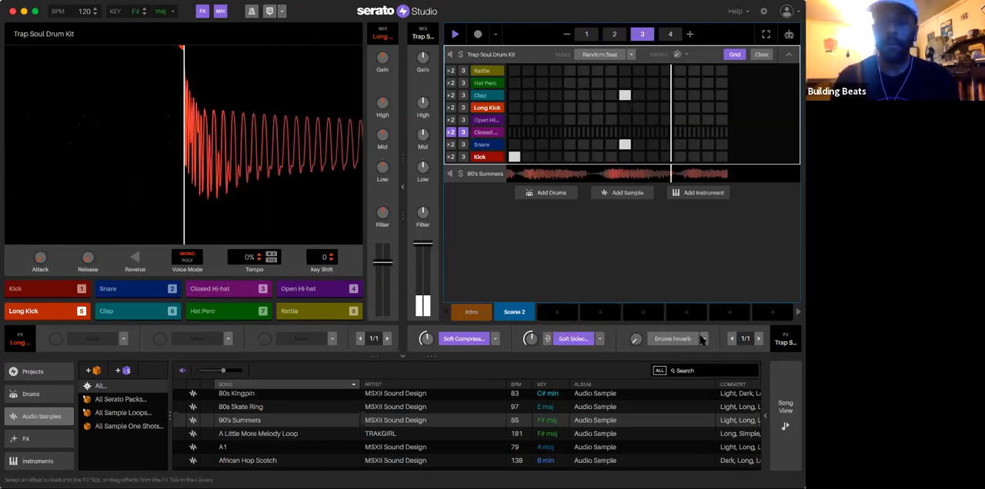
pyautogui.click(703, 339)
pyautogui.moveTo(636, 339); pyautogui.dragTo(635, 322)
pyautogui.click(672, 340)
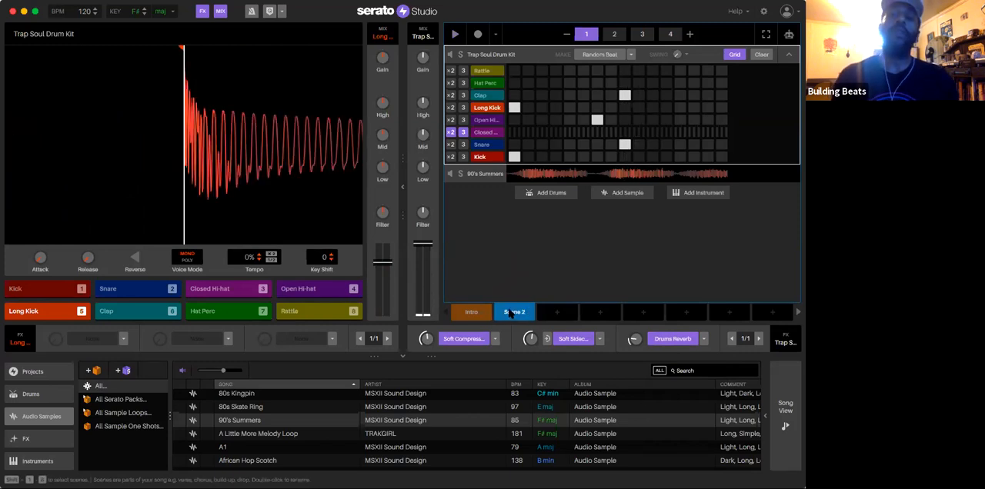
# Step: Move Scene 2 one slot along to leave a gap after Intro, and open Intro's 90's Summers deck
pyautogui.moveTo(528, 313); pyautogui.dragTo(566, 313)
pyautogui.click(480, 311)
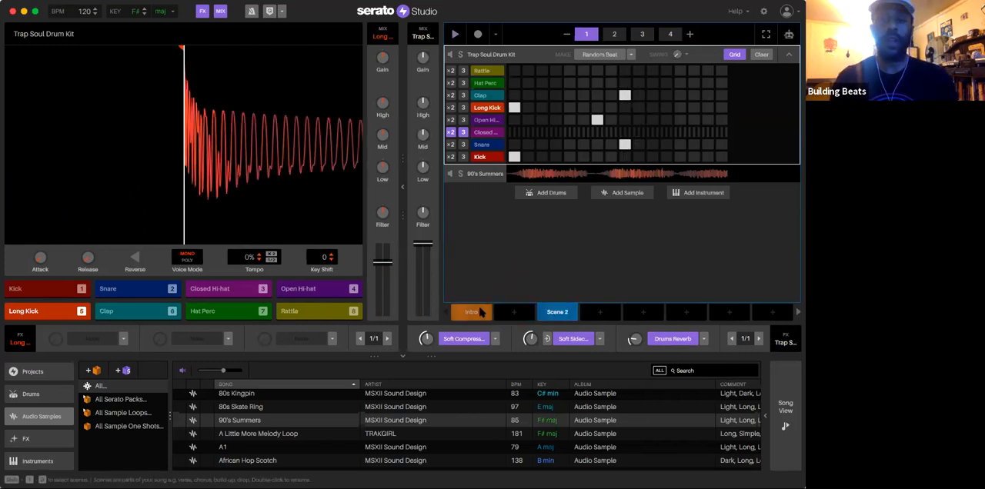
pyautogui.click(479, 176)
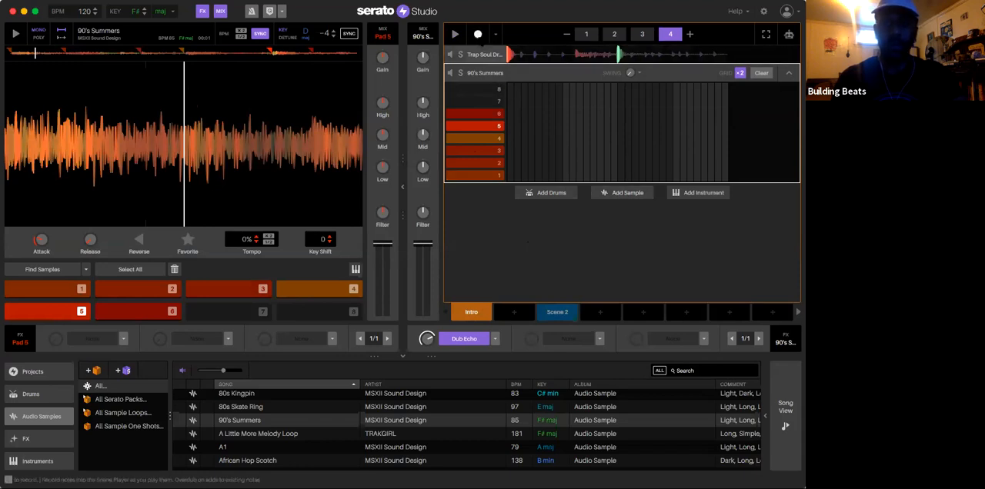
# Step: Record 90's Summers cues 1 through 6 in order across Intro's four bars, and stop recording
pyautogui.press('1')
pyautogui.click(478, 36)
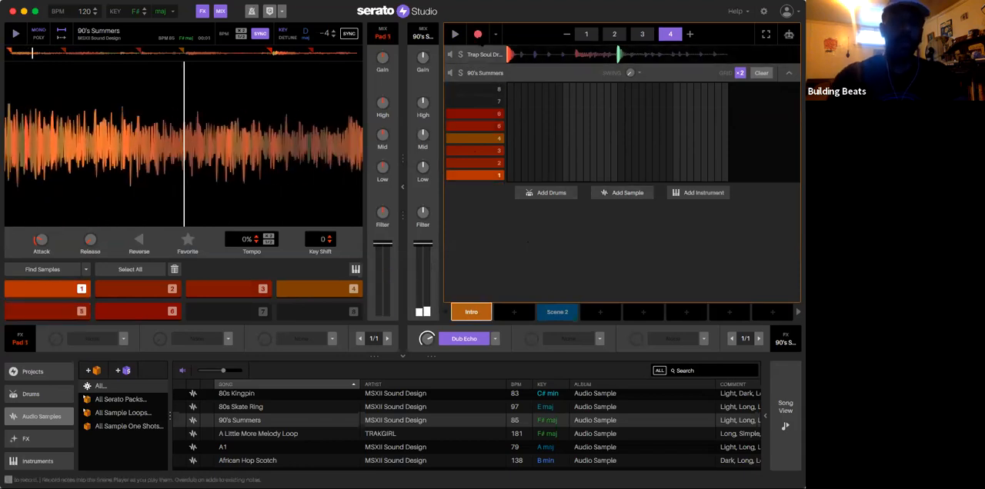
pyautogui.press('1')
pyautogui.press('1')
pyautogui.press('1')
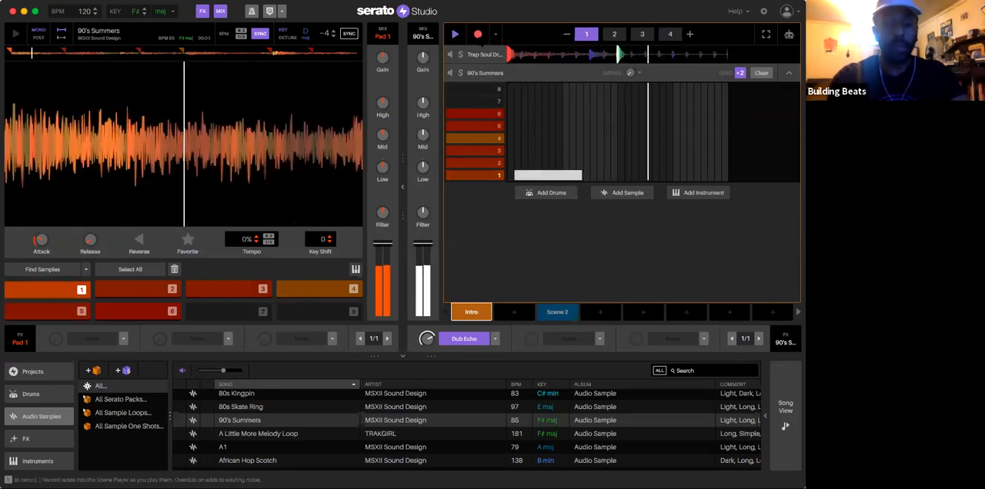
pyautogui.press('2')
pyautogui.press('3')
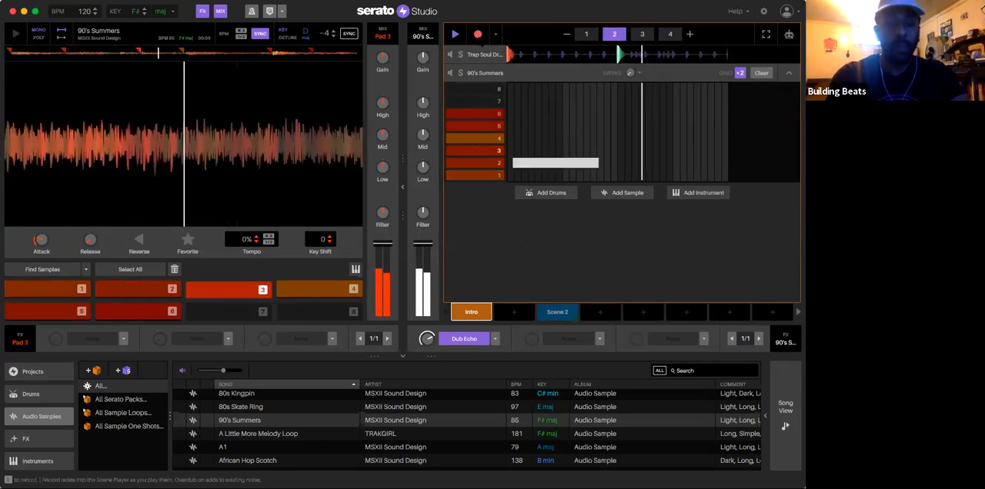
pyautogui.press('4')
pyautogui.press('5')
pyautogui.press('5')
pyautogui.press('6')
pyautogui.press('6')
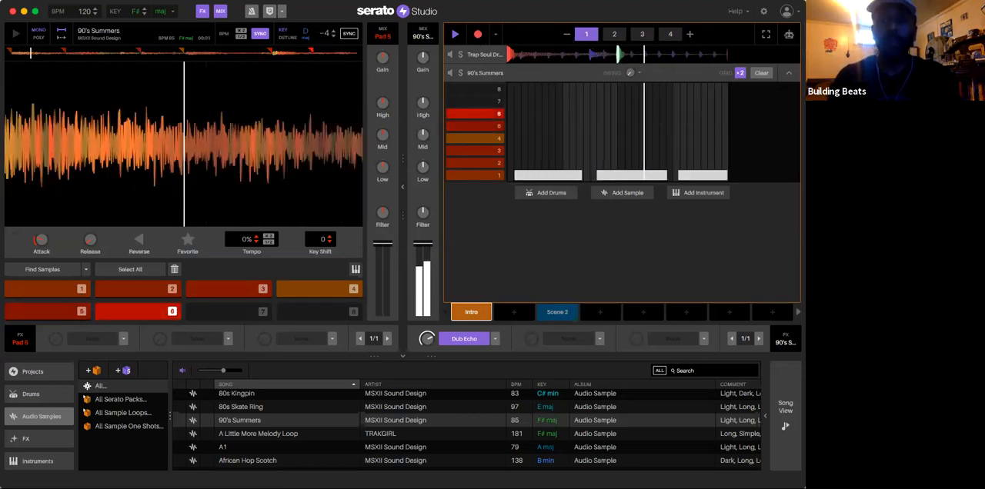
pyautogui.click(478, 33)
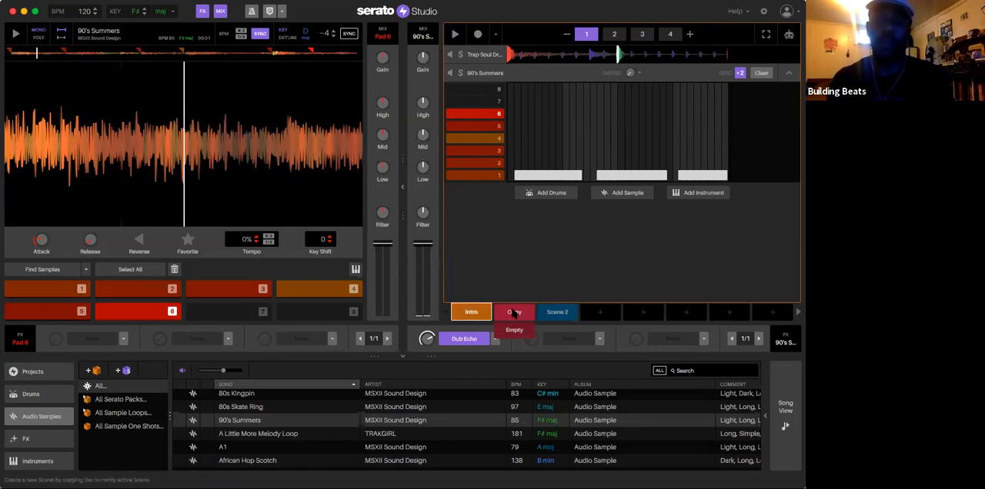
# Step: Copy the Intro scene into the empty slot between Intro and Scene 2, and compare the copy with Scene 2
pyautogui.click(514, 313)
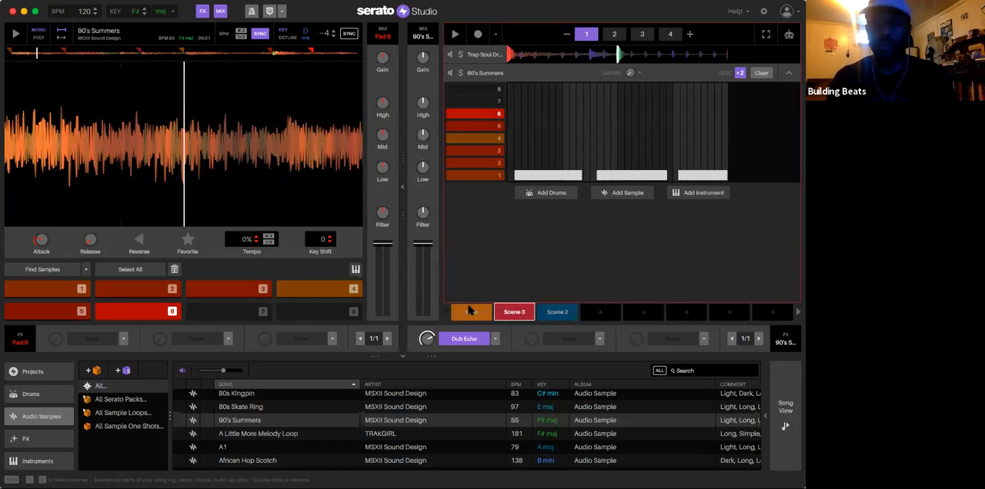
pyautogui.click(556, 313)
pyautogui.click(516, 314)
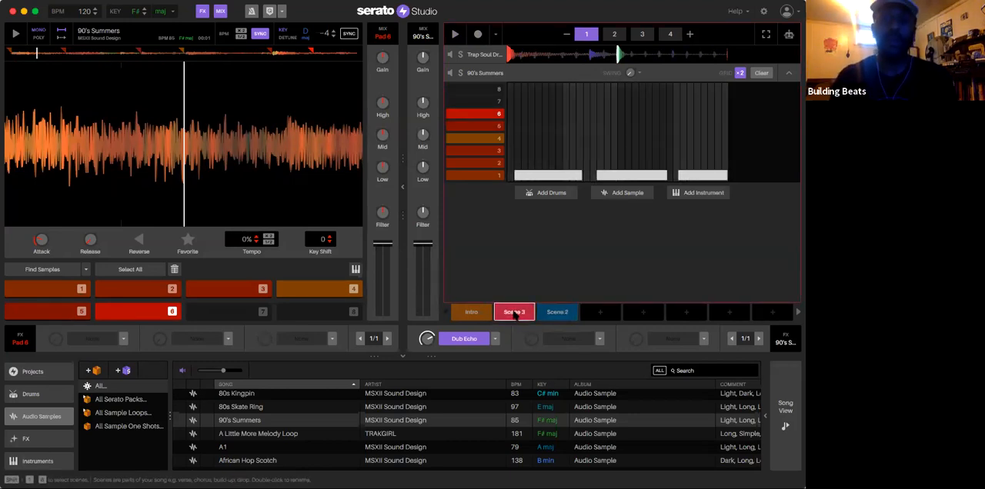
# Step: Play the Intro and Scene 2 back, and copy Scene 2 into the empty slot after it
pyautogui.click(483, 314)
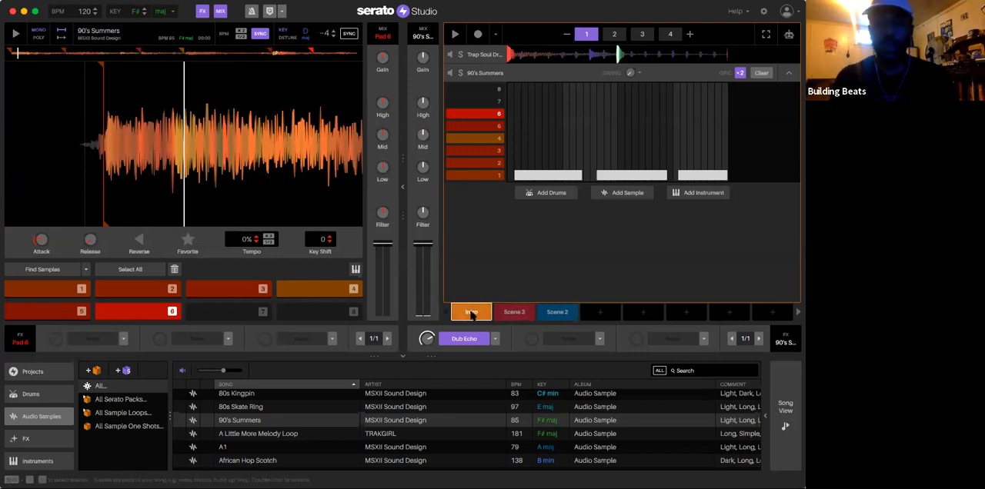
pyautogui.press('space')
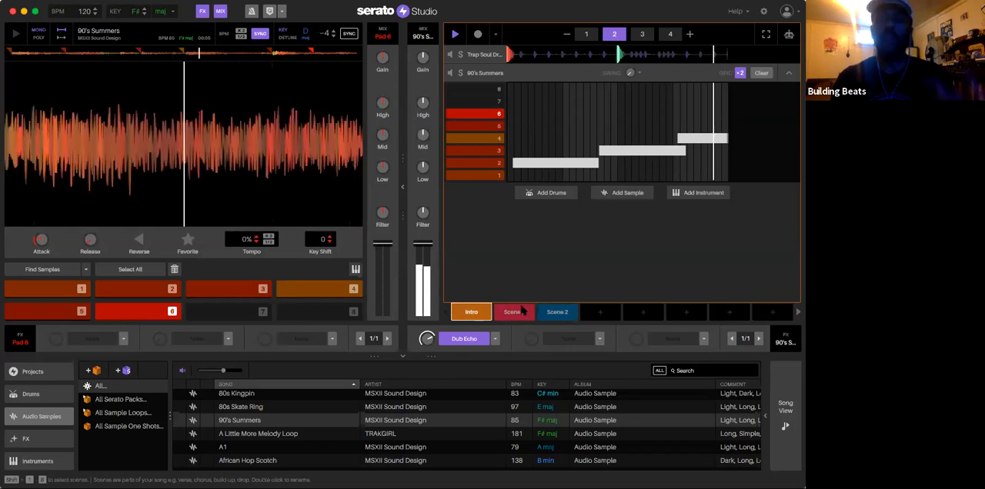
pyautogui.click(556, 311)
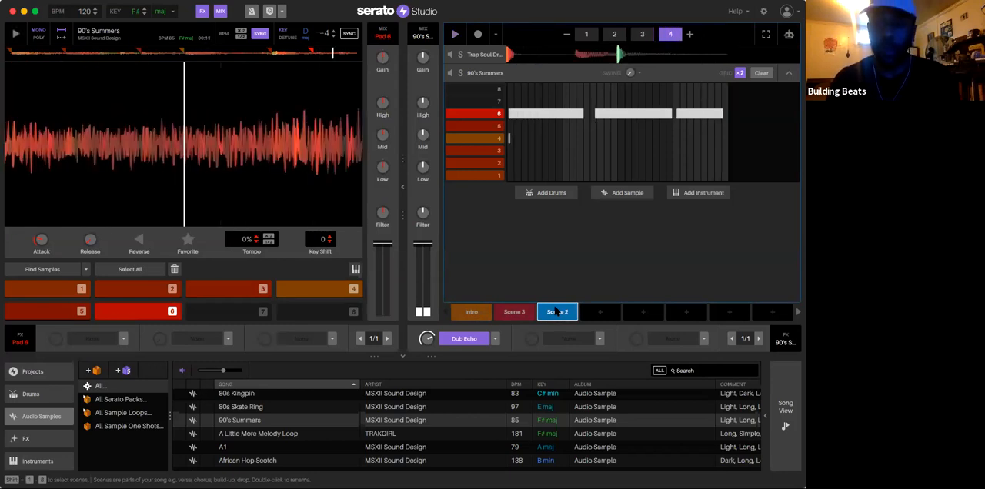
pyautogui.moveTo(600, 312)
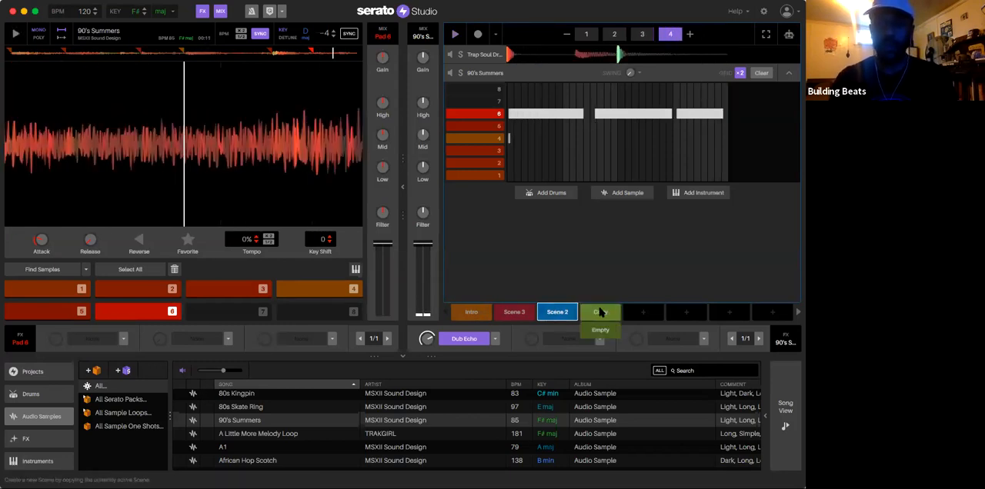
pyautogui.click(601, 312)
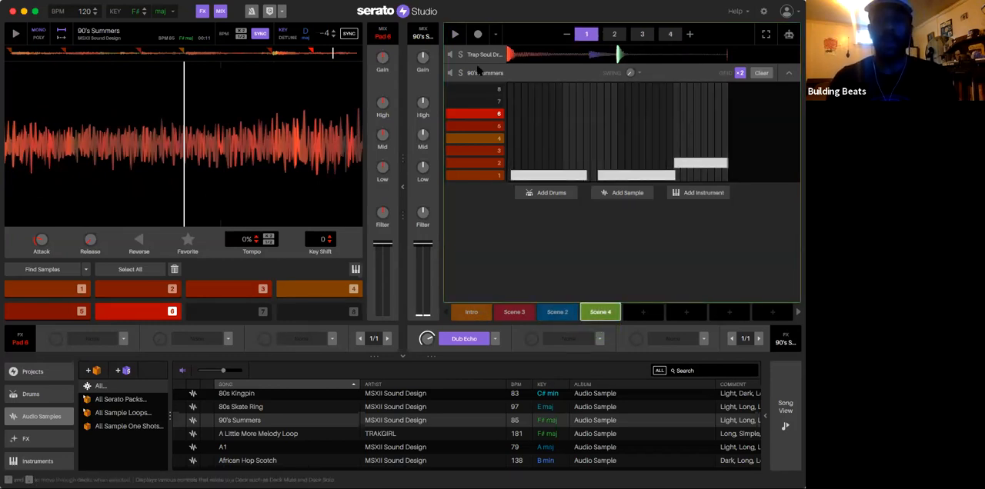
# Step: Collapse and reopen the 90's Summers deck in Scene 4, and rename it "90's Summers regular"
pyautogui.click(788, 74)
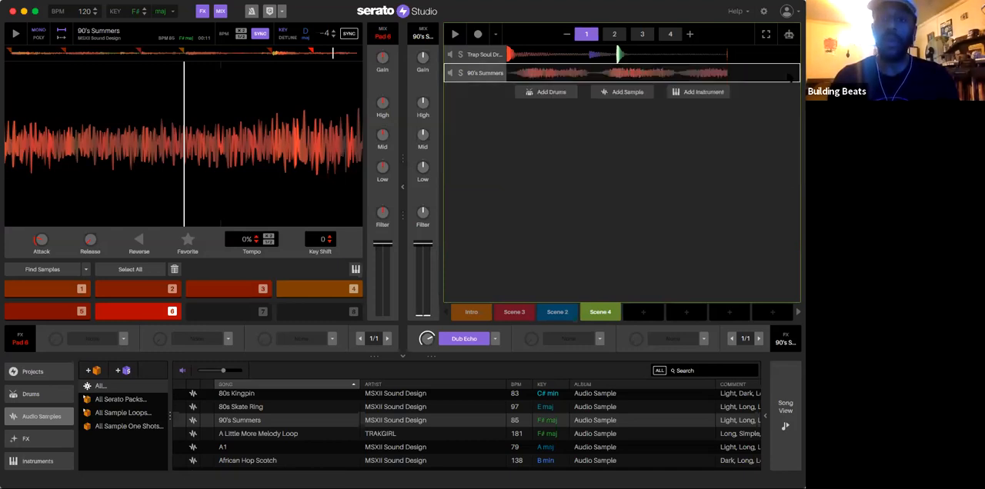
pyautogui.click(478, 76)
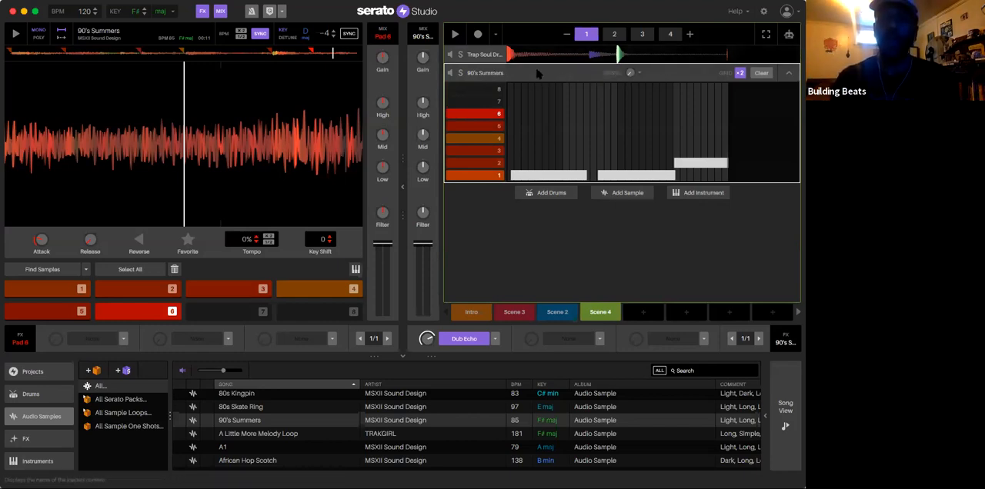
pyautogui.rightClick(538, 75)
pyautogui.click(521, 76)
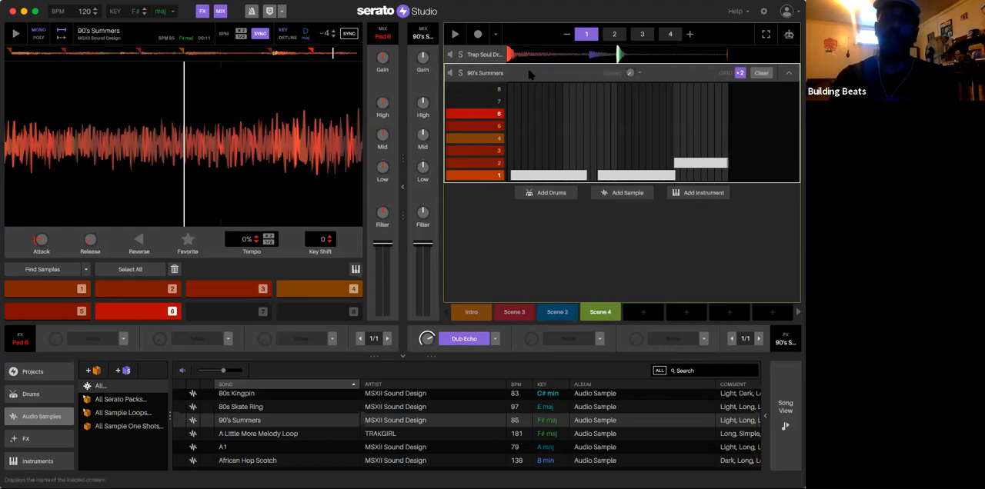
pyautogui.rightClick(529, 74)
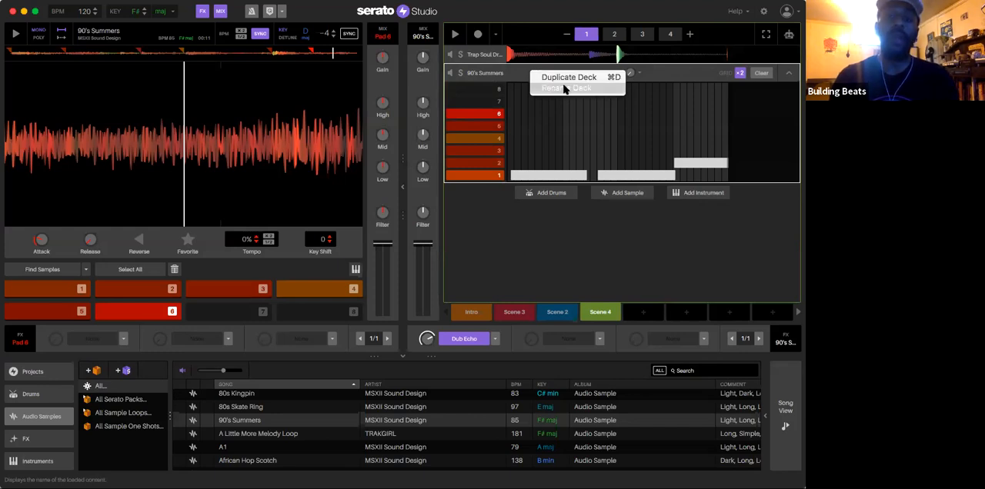
pyautogui.click(513, 80)
pyautogui.doubleClick(487, 75)
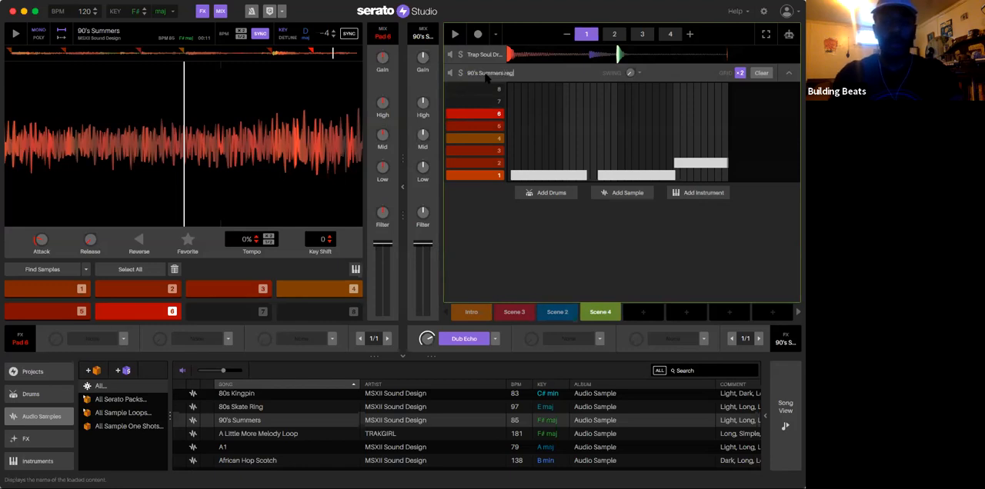
pyautogui.press('Return')
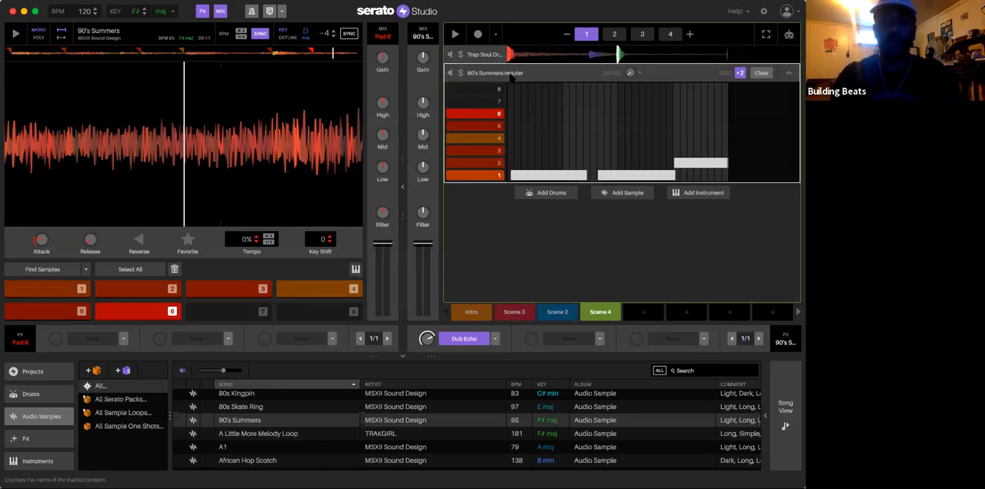
# Step: Duplicate the 90's Summers regular deck in Scene 4 and rename the copy "90's Summers reversed"
pyautogui.rightClick(551, 72)
pyautogui.click(564, 77)
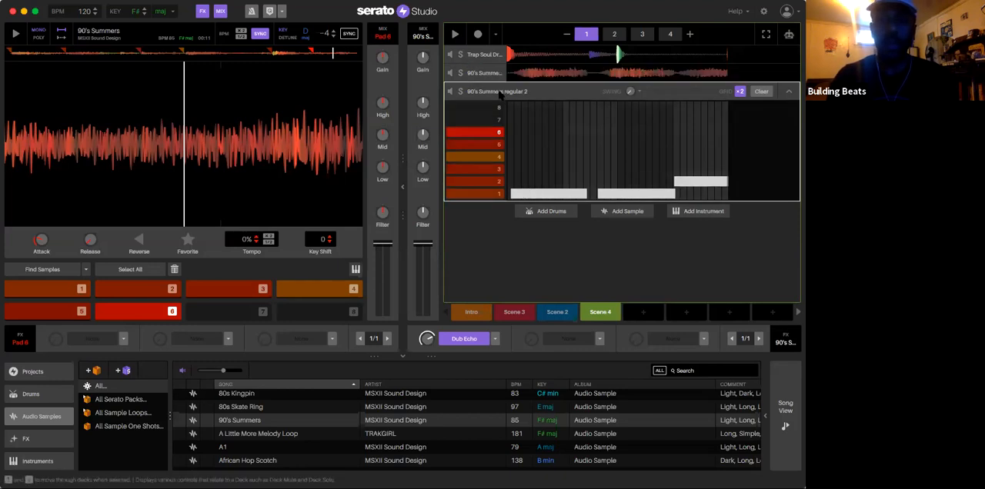
pyautogui.rightClick(498, 93)
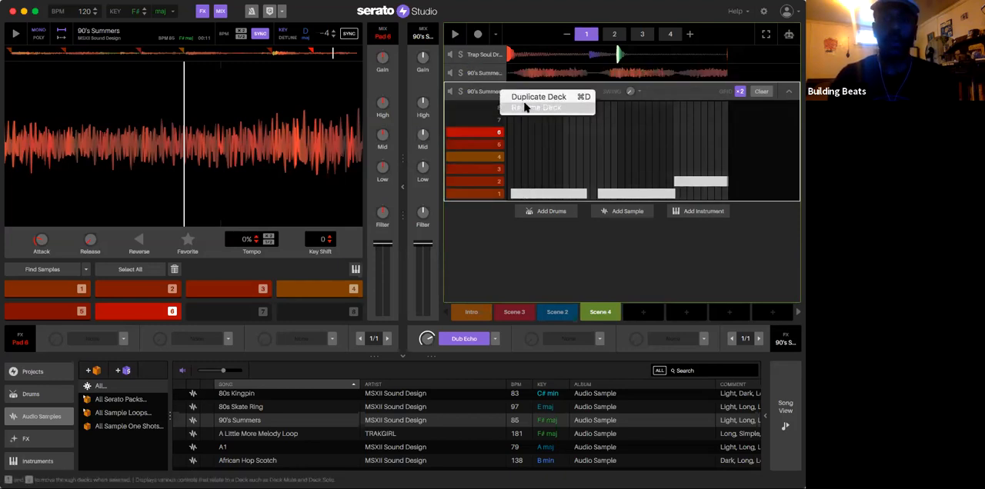
pyautogui.click(525, 107)
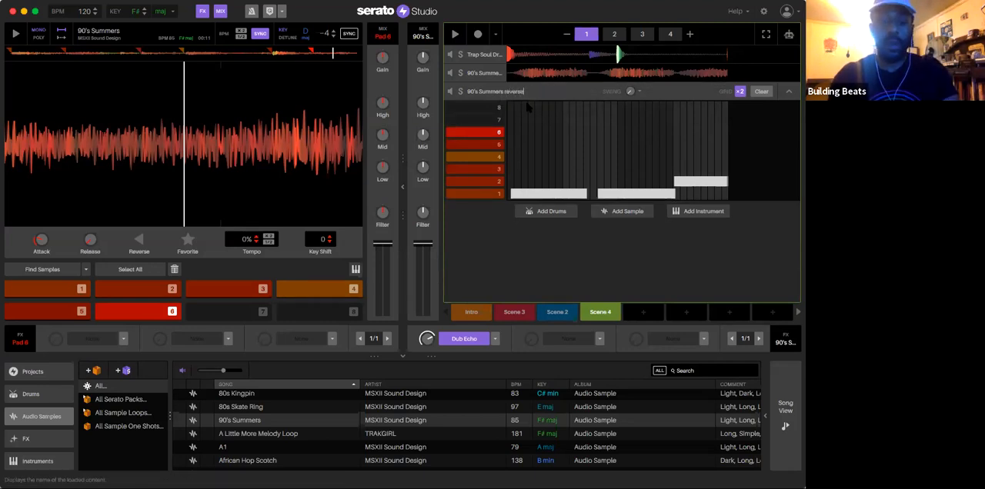
pyautogui.write('reversed')
pyautogui.press('Return')
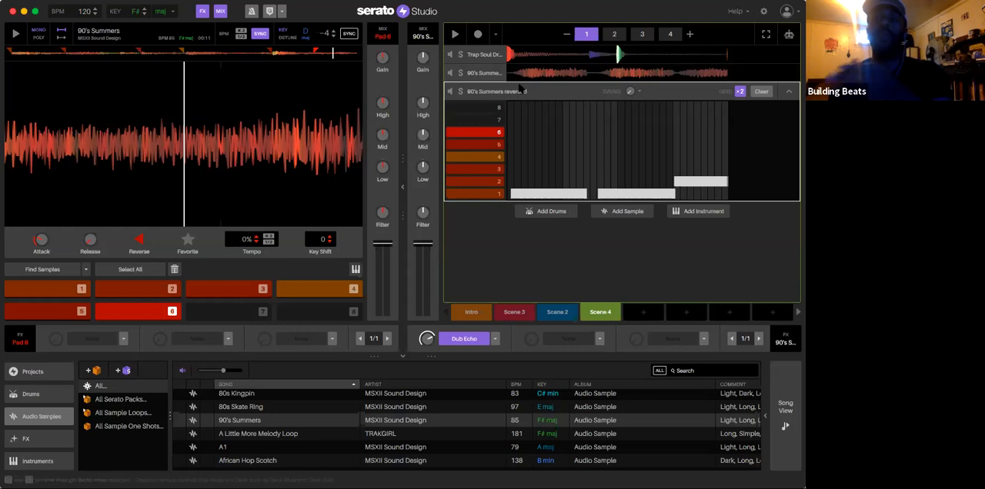
# Step: Clear the 90's Summers regular deck's pattern in Scene 4, and select all the pads of the 90's Summers reversed deck
pyautogui.click(485, 73)
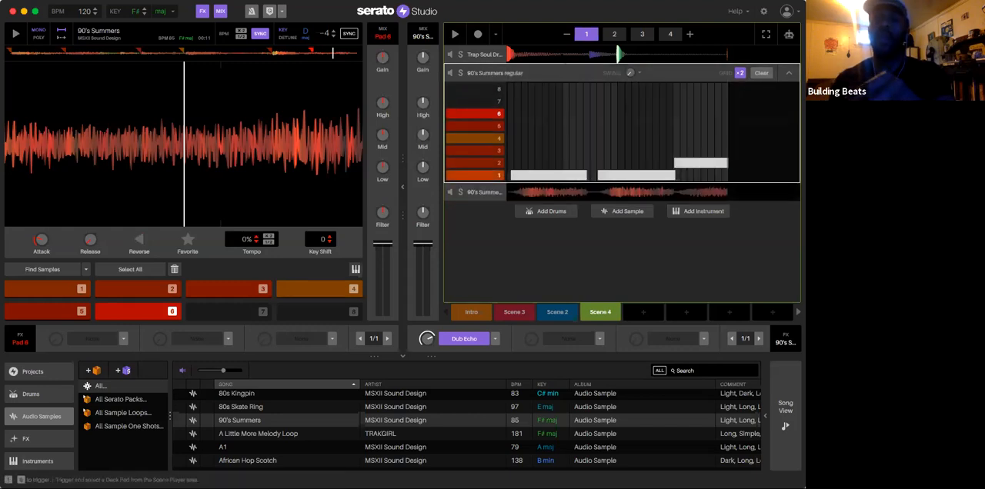
pyautogui.click(761, 73)
pyautogui.press('space')
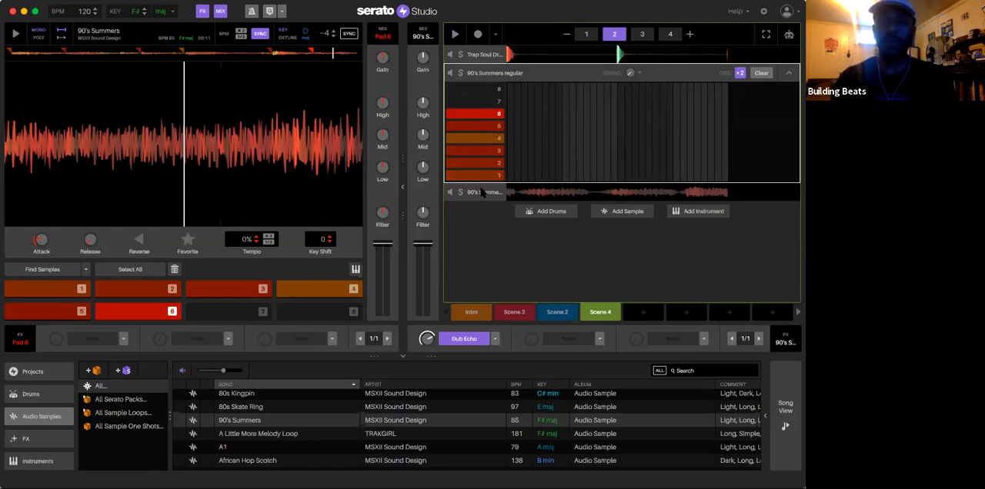
pyautogui.click(479, 191)
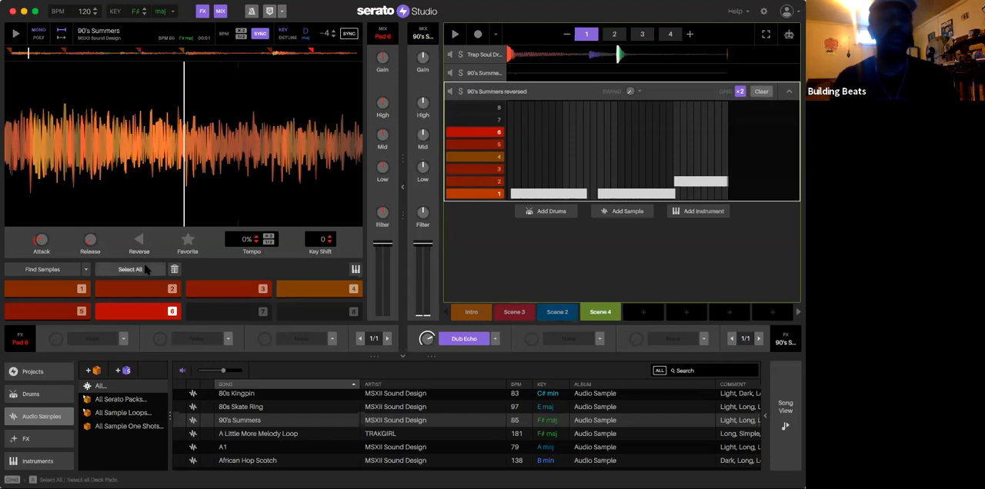
pyautogui.click(145, 270)
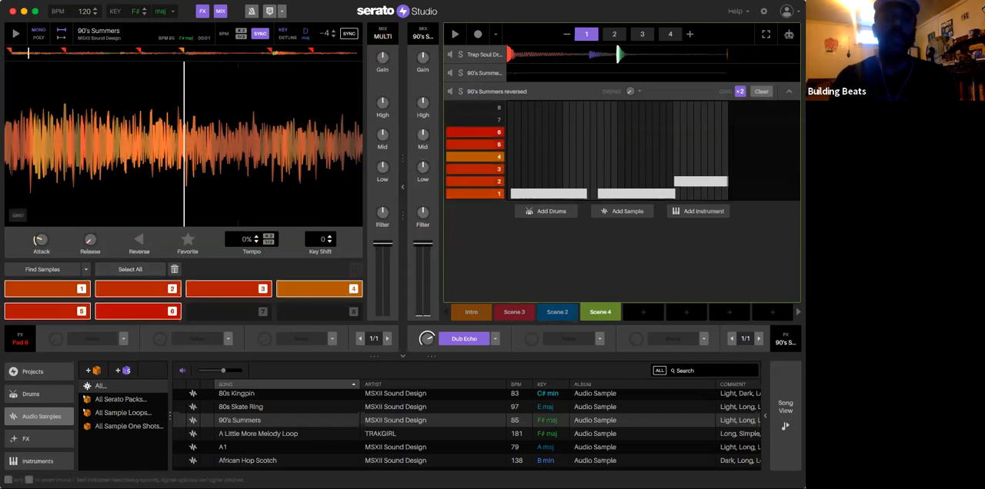
# Step: Play Scene 4 and Scene 3 back to compare them, stop playback, and return to Scene 3
pyautogui.click(614, 313)
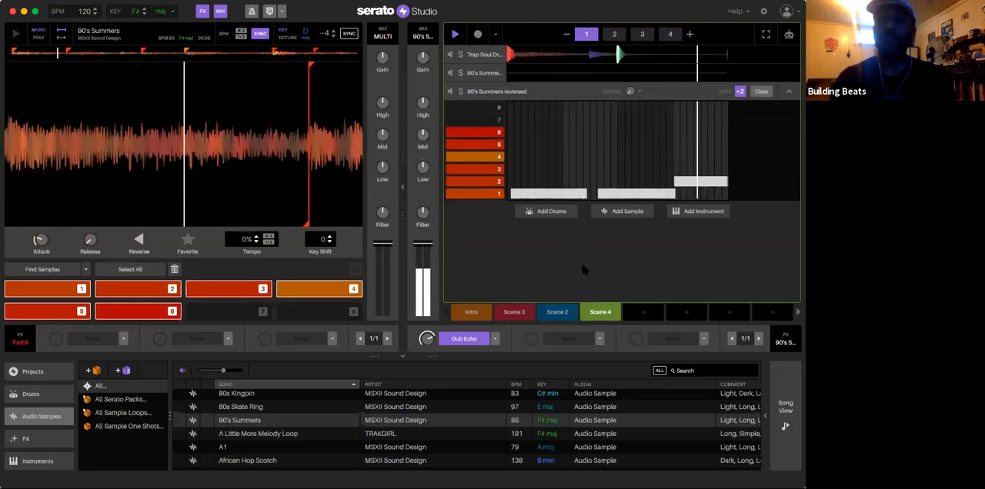
pyautogui.click(514, 312)
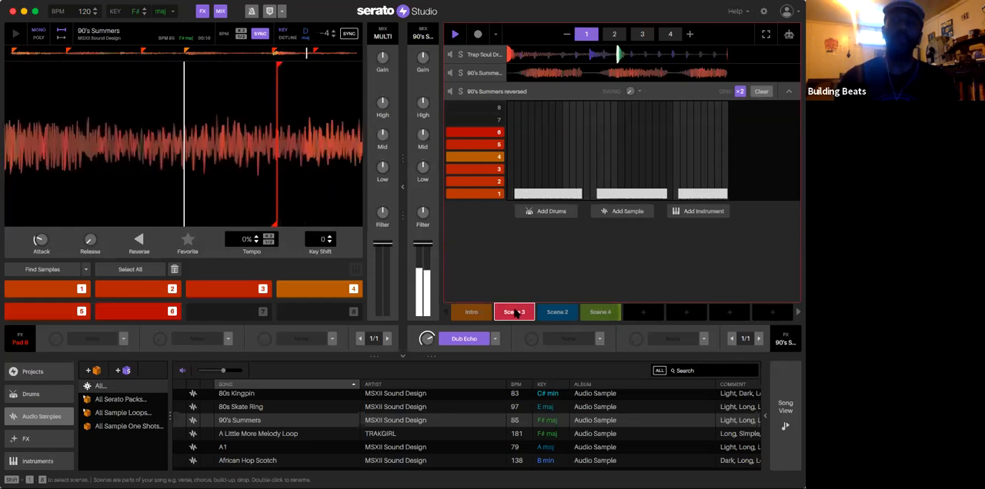
pyautogui.press('space')
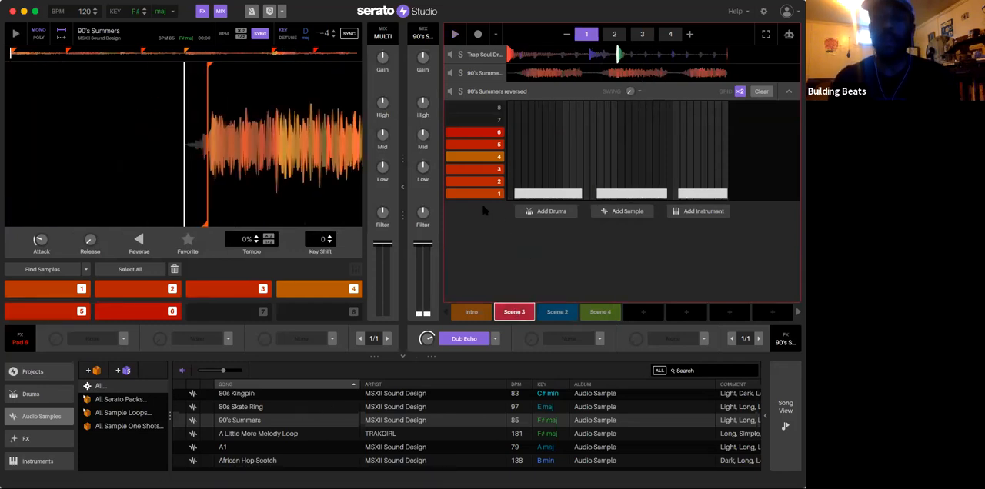
pyautogui.click(604, 311)
pyautogui.click(515, 312)
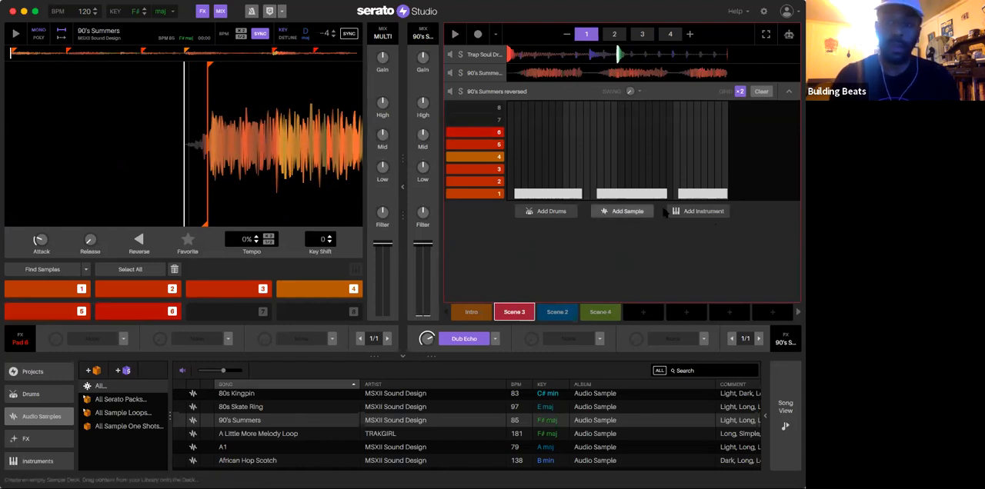
# Step: Add an empty instrument deck to Scene 3
pyautogui.click(705, 213)
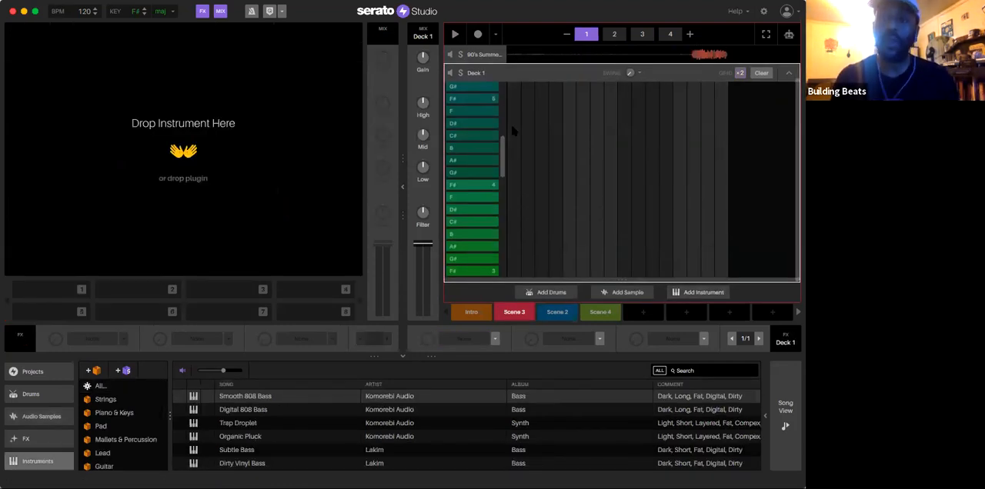
pyautogui.scroll(-2, 514, 132)
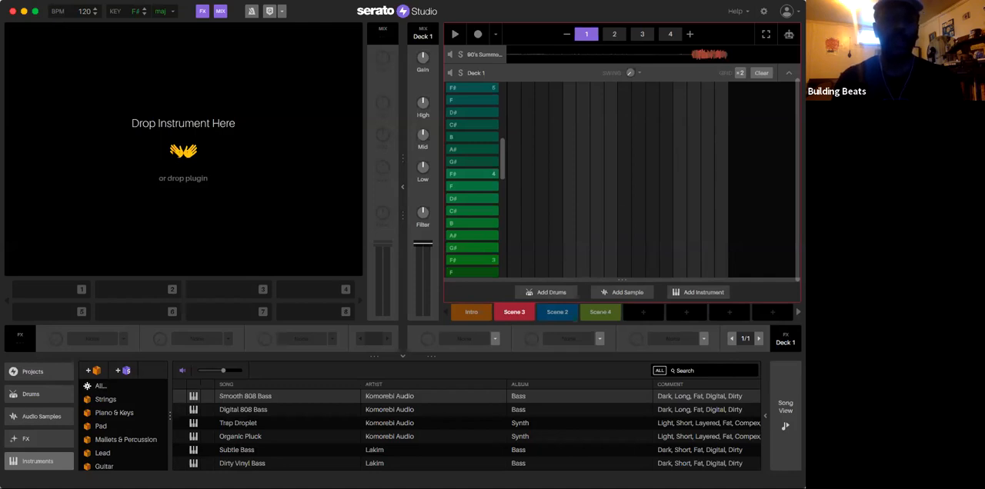
pyautogui.scroll(3, 269, 436)
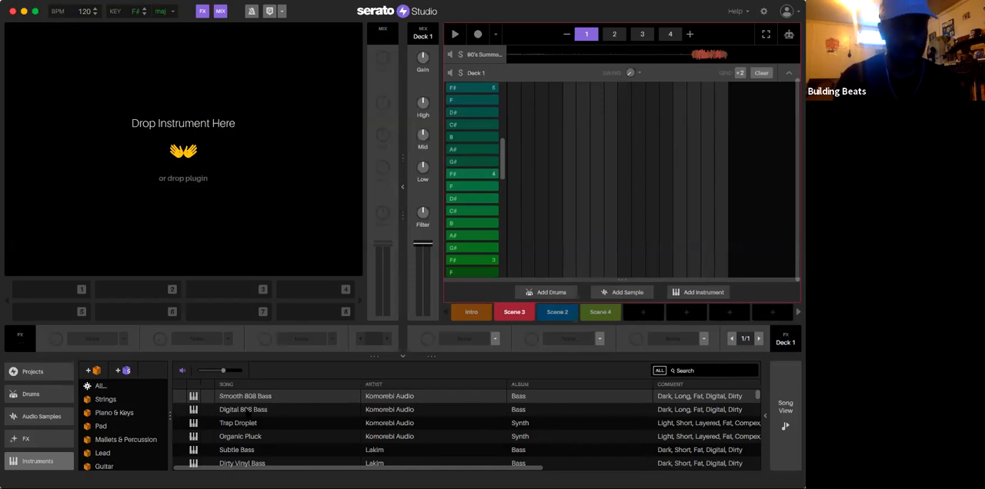
# Step: Audition bass instruments in the library, including Smooth 808 Bass, Foul Sub 7 Bass and Foul Sub 10 Bass
pyautogui.click(248, 410)
pyautogui.click(255, 397)
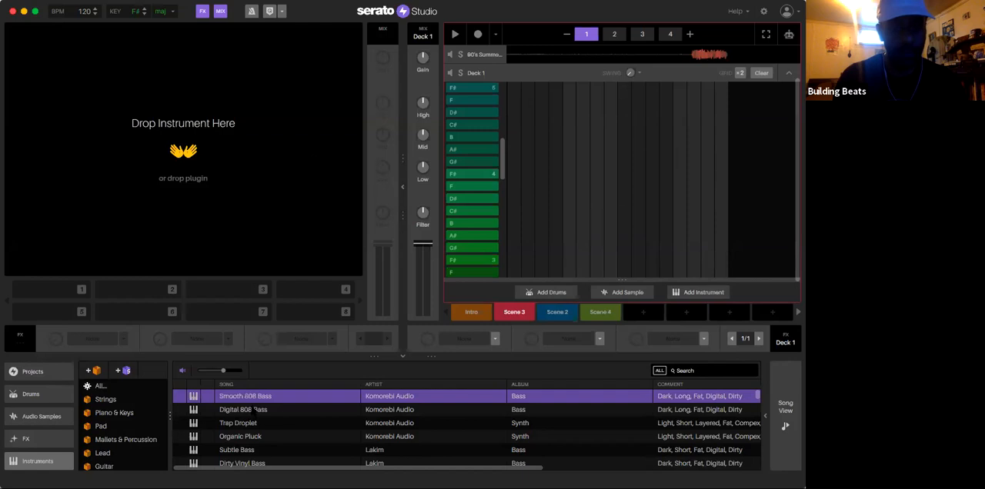
pyautogui.scroll(-10, 246, 423)
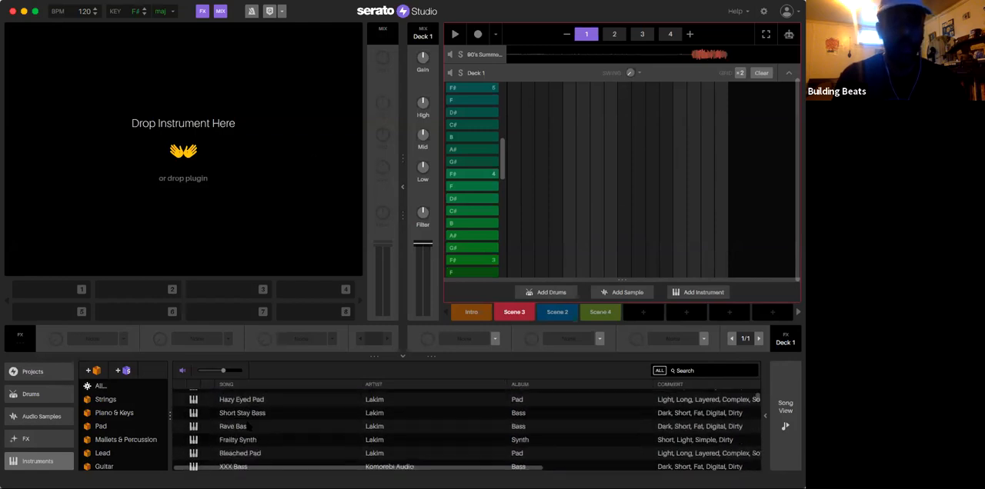
pyautogui.scroll(-3, 243, 421)
pyautogui.scroll(3, 243, 421)
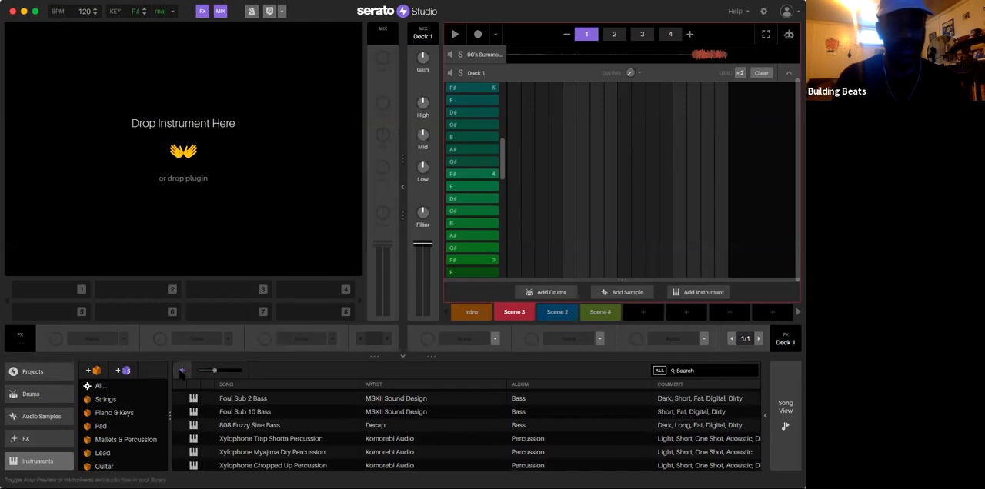
pyautogui.click(254, 428)
pyautogui.click(245, 411)
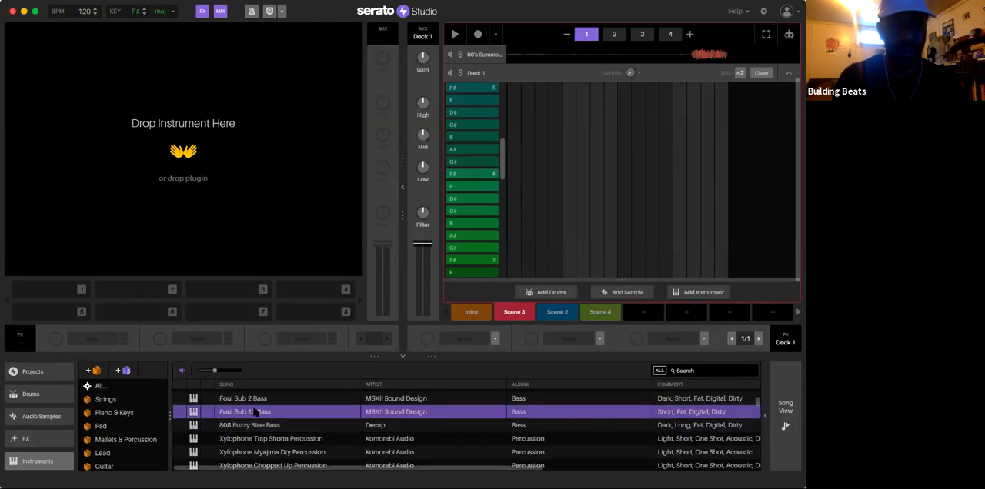
pyautogui.scroll(3, 246, 419)
pyautogui.click(255, 432)
pyautogui.scroll(2, 256, 433)
pyautogui.scroll(1, 255, 432)
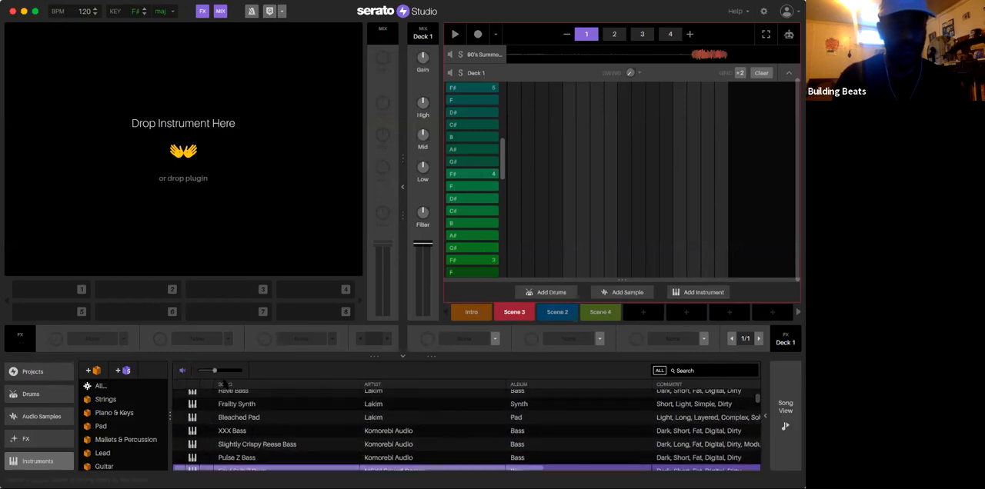
pyautogui.scroll(-2, 398, 395)
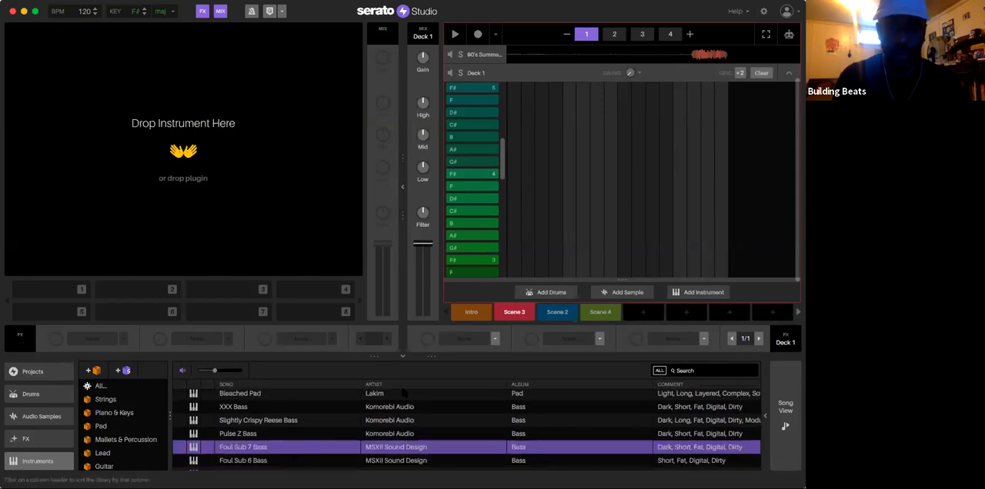
pyautogui.scroll(-5, 399, 393)
pyautogui.scroll(2, 404, 393)
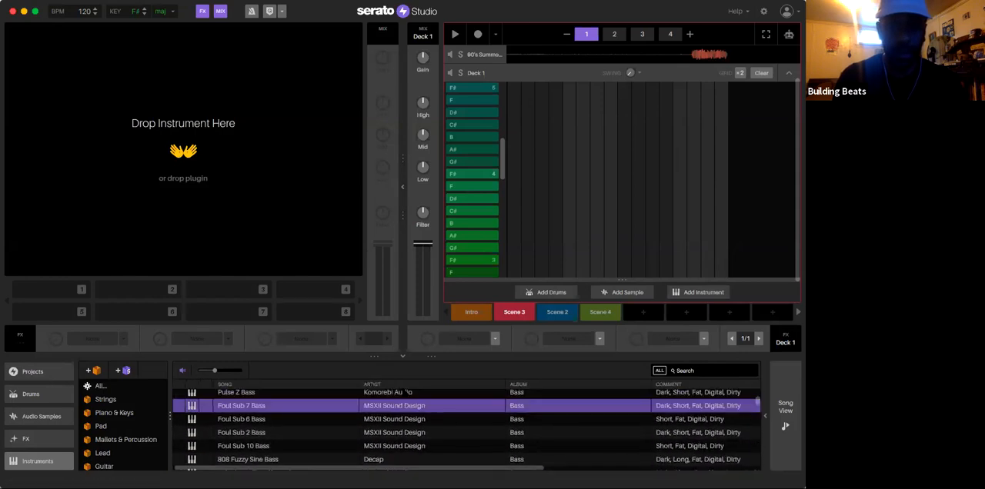
pyautogui.click(305, 419)
pyautogui.click(306, 445)
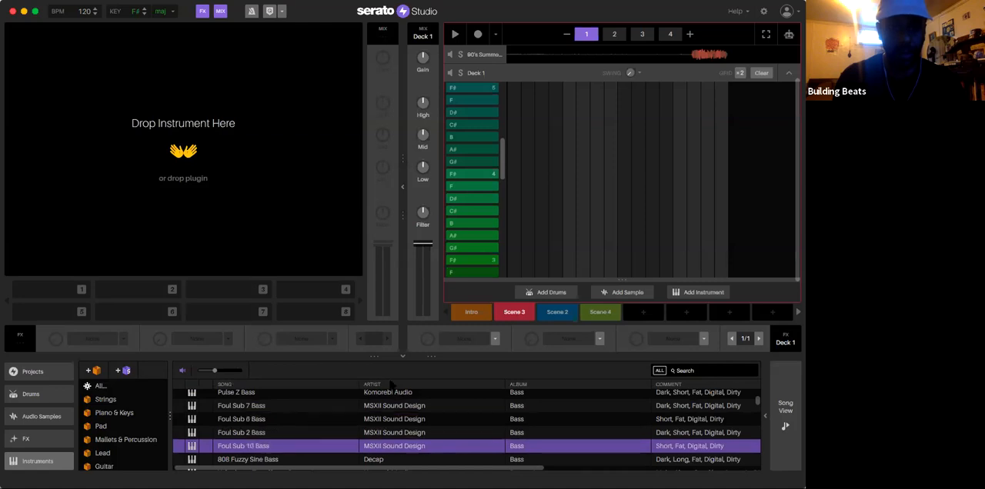
# Step: Sort the instrument library by artist and audition Subsequent Bass by MSXII Sound Design
pyautogui.click(413, 385)
pyautogui.scroll(-10, 396, 415)
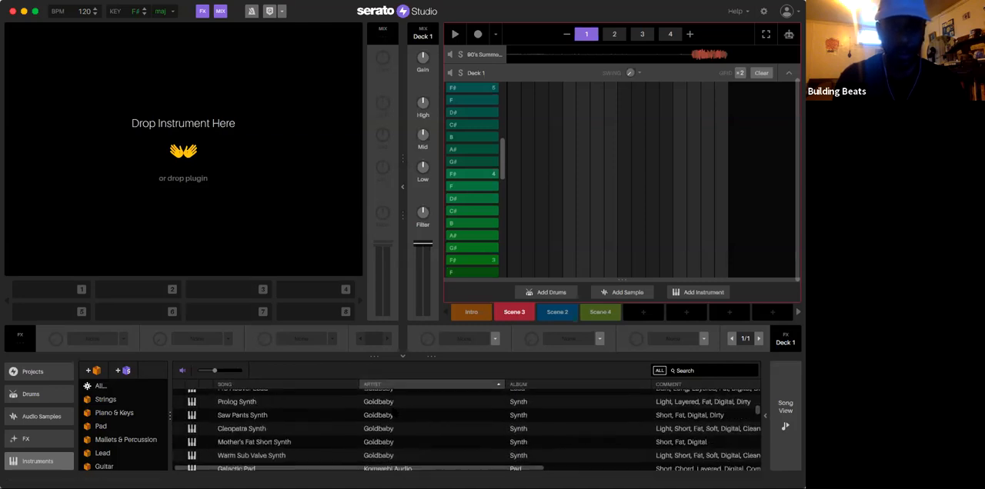
pyautogui.scroll(-10, 389, 410)
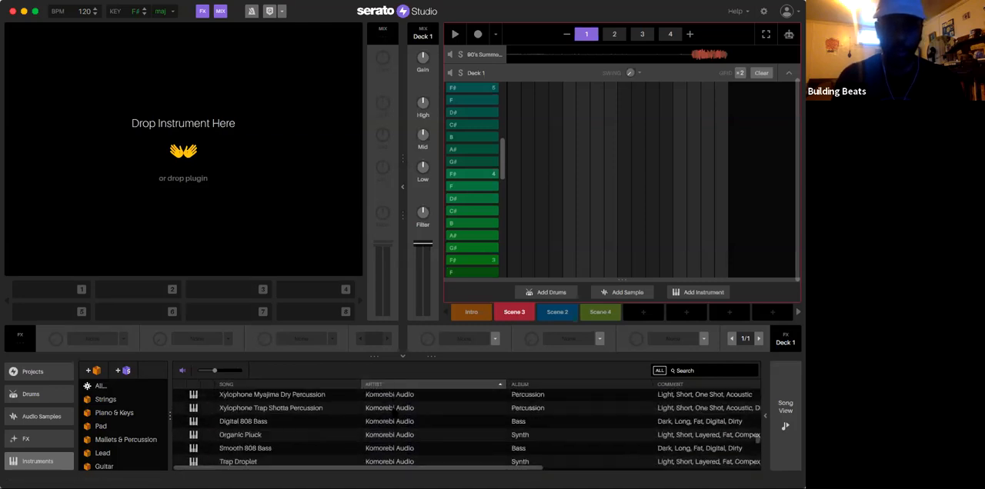
pyautogui.scroll(3, 394, 409)
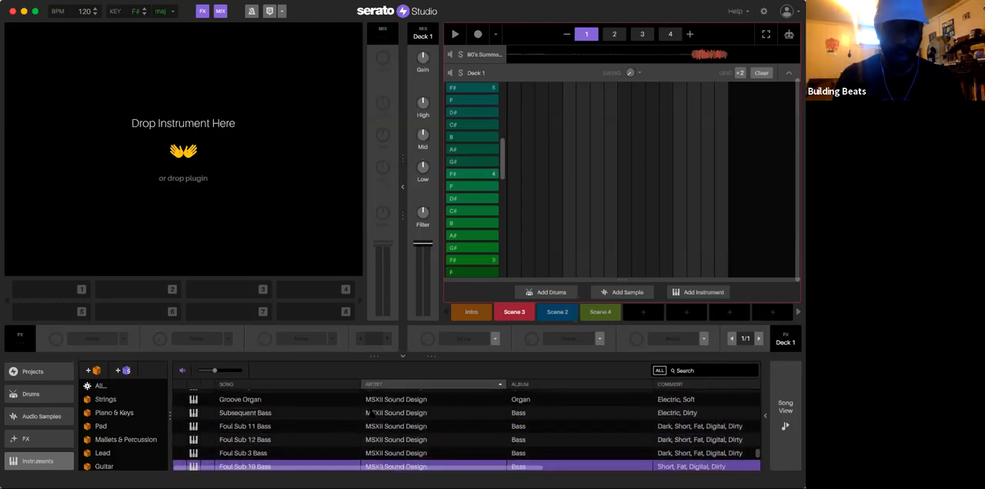
pyautogui.click(372, 414)
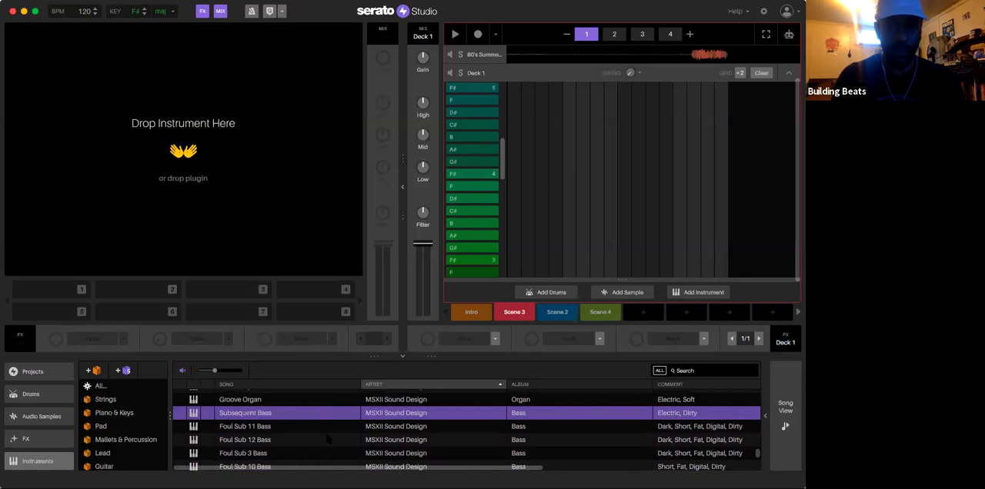
pyautogui.scroll(-5, 327, 438)
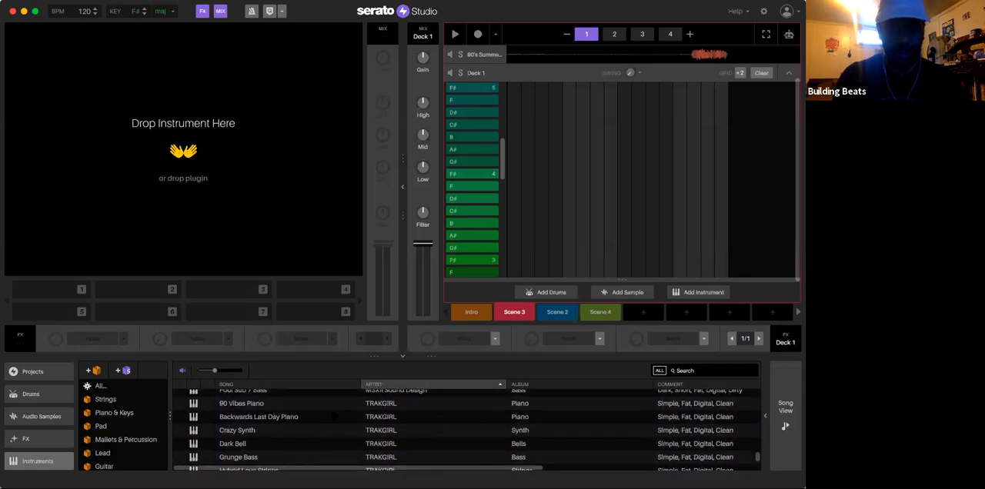
pyautogui.scroll(5, 327, 423)
# Step: Load Flex Mooger Bass by MSXII Sound Design into Scene 3's new instrument deck
pyautogui.click(309, 420)
pyautogui.click(306, 446)
pyautogui.scroll(-4, 308, 444)
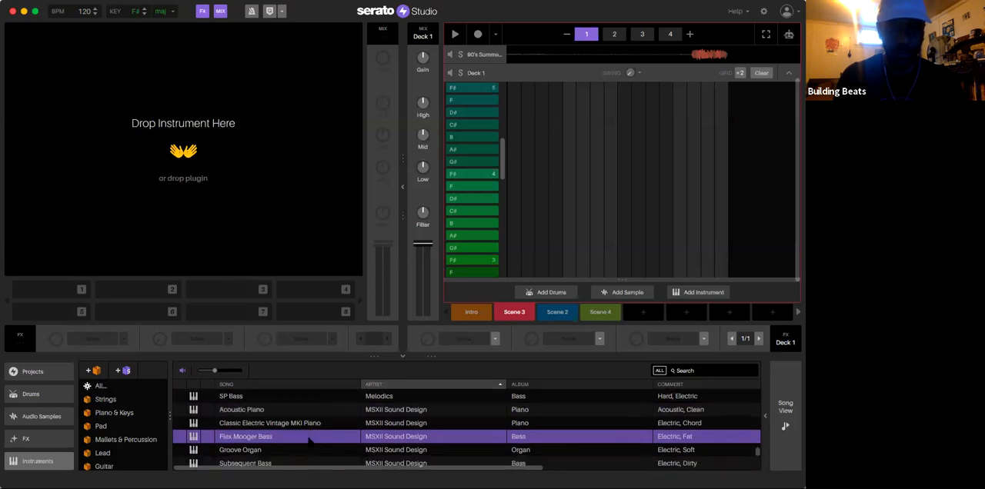
pyautogui.scroll(2, 317, 403)
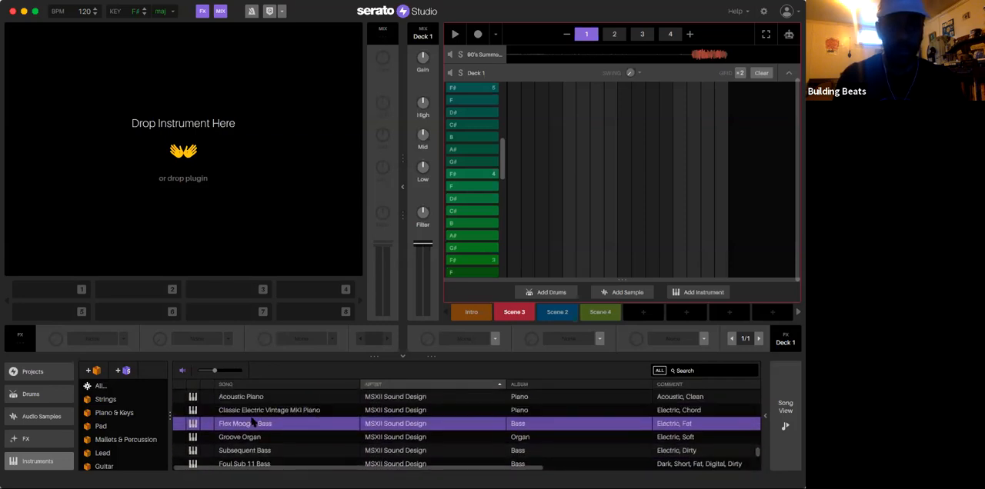
pyautogui.moveTo(245, 424); pyautogui.dragTo(196, 202)
pyautogui.moveTo(182, 152); pyautogui.dragTo(182, 152)
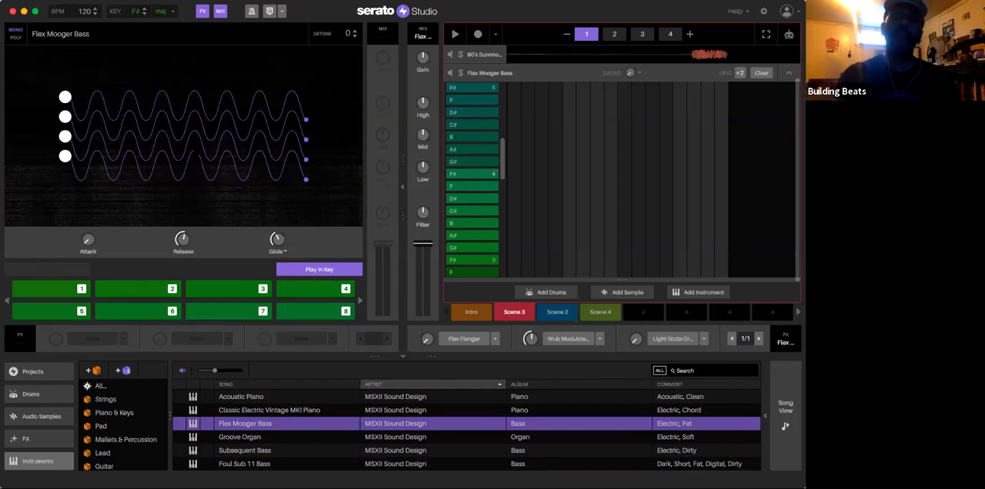
# Step: Try a ten-step F note just below F# 4 at the start of the Flex Mooger Bass pattern, play it, and remove it
pyautogui.click(513, 185)
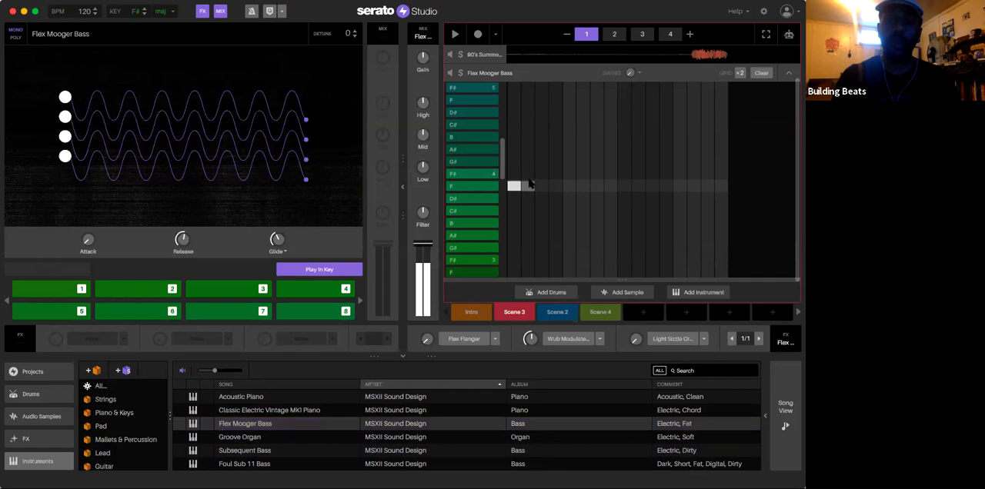
pyautogui.click(515, 187)
pyautogui.click(515, 186)
pyautogui.moveTo(515, 186); pyautogui.dragTo(643, 188)
pyautogui.press('space')
pyautogui.press('space')
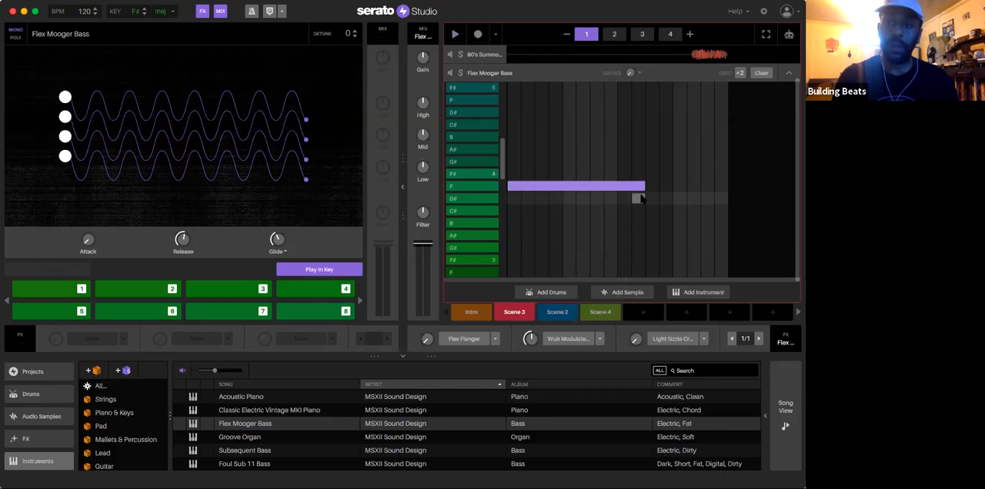
pyautogui.click(600, 187)
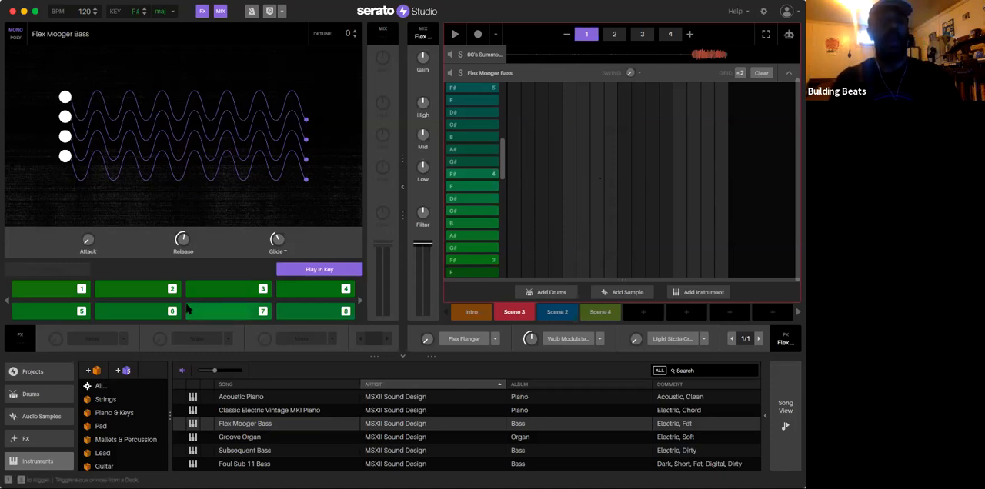
# Step: Audition the Flex Mooger Bass scale by playing pads 1 through 8 in order
pyautogui.press('1')
pyautogui.press('2')
pyautogui.press('3')
pyautogui.press('4')
pyautogui.press('5')
pyautogui.press('6')
pyautogui.press('7')
pyautogui.press('8')
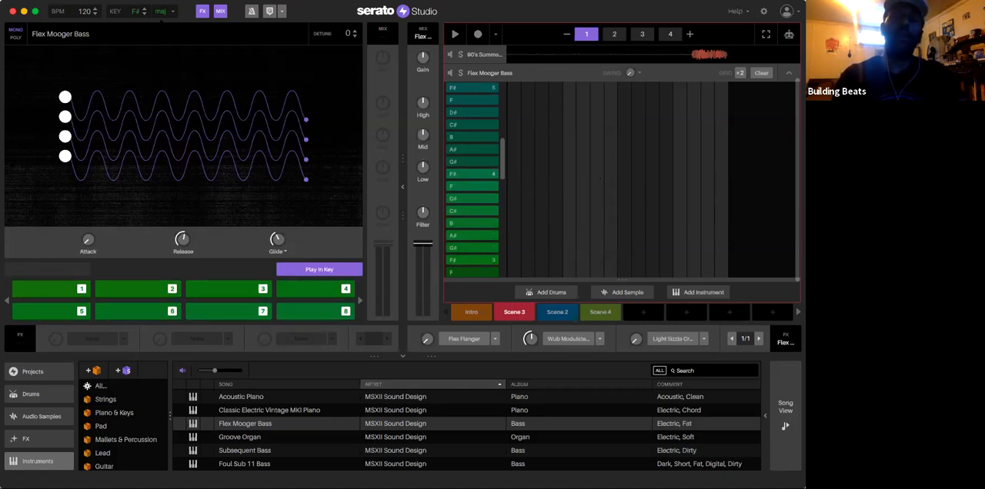
# Step: Play Scene 3 and audition Flex Mooger Bass pads 1, 2 and 3 in the lower octave over the sample
pyautogui.press('space')
pyautogui.press('1')
pyautogui.press('2')
pyautogui.press('3')
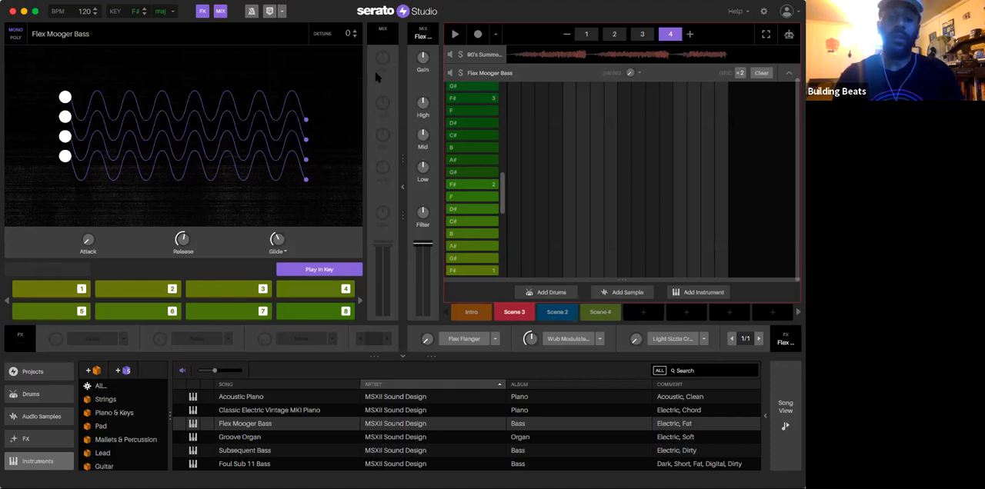
pyautogui.press('space')
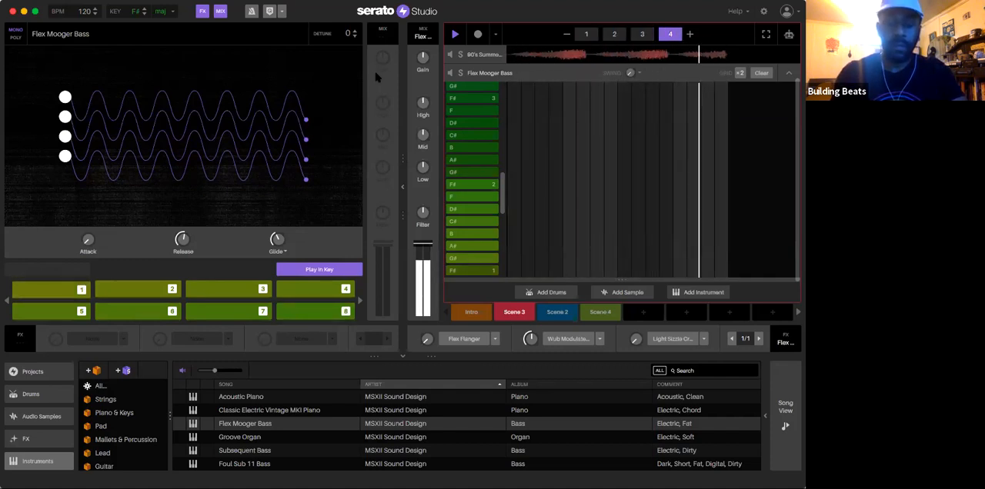
# Step: Turn off Play In Key for the Flex Mooger Bass to get the full piano keyboard, and play Scene 3
pyautogui.click(315, 269)
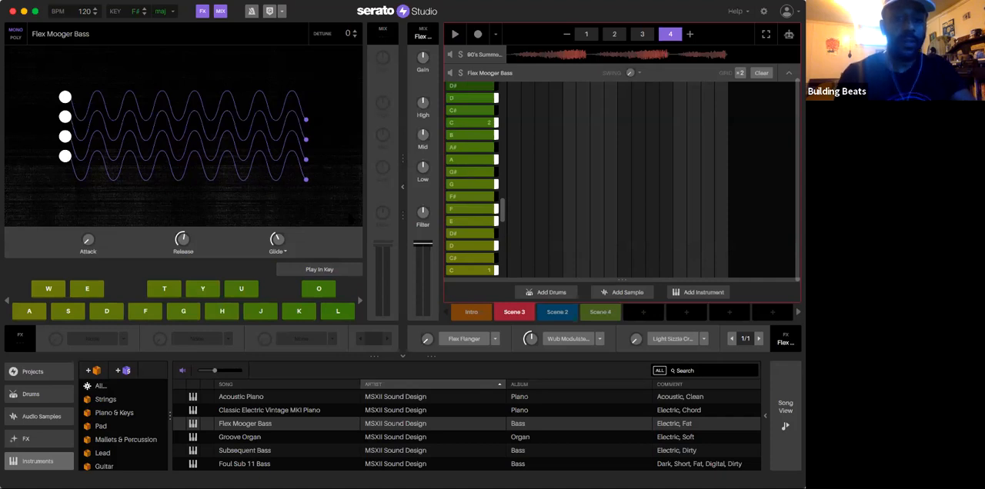
pyautogui.click(343, 271)
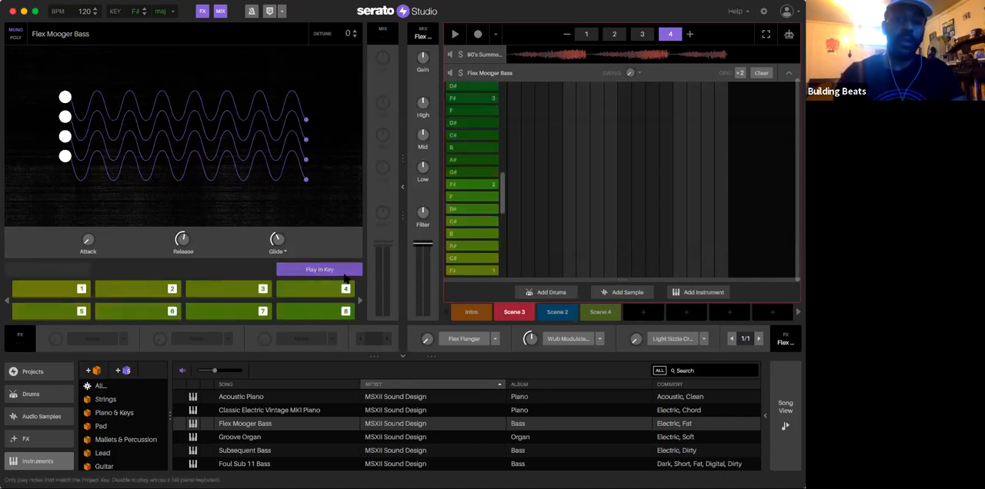
pyautogui.click(343, 272)
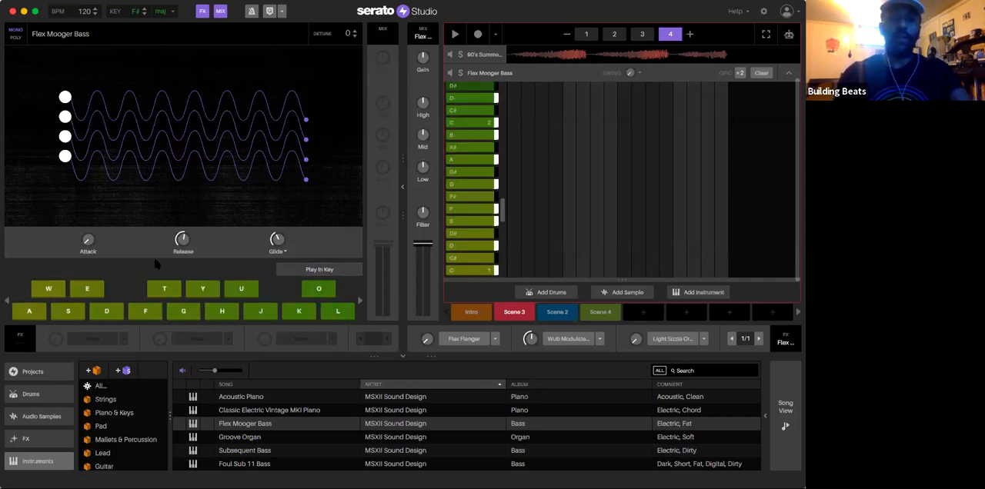
pyautogui.press('space')
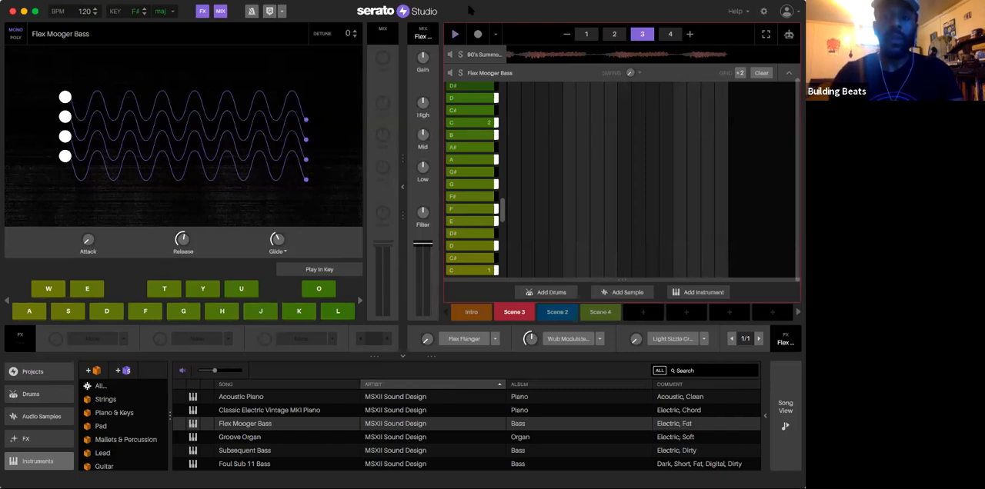
# Step: Practise a bass line on the full keyboard using the notes F, D, C, B, A and G
pyautogui.press('f')
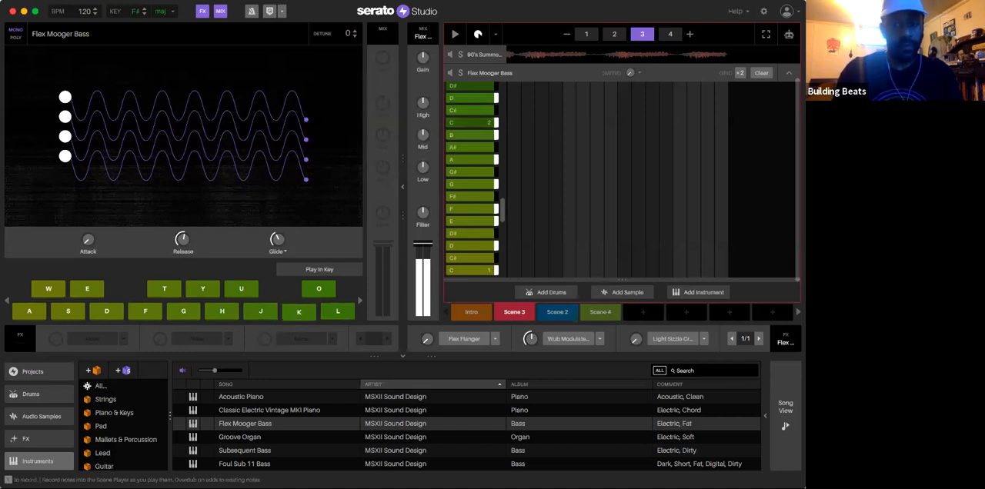
pyautogui.press('l')
pyautogui.press('k')
pyautogui.press('j')
pyautogui.press('h')
pyautogui.press('s')
pyautogui.press('f')
pyautogui.press('h')
pyautogui.press('j')
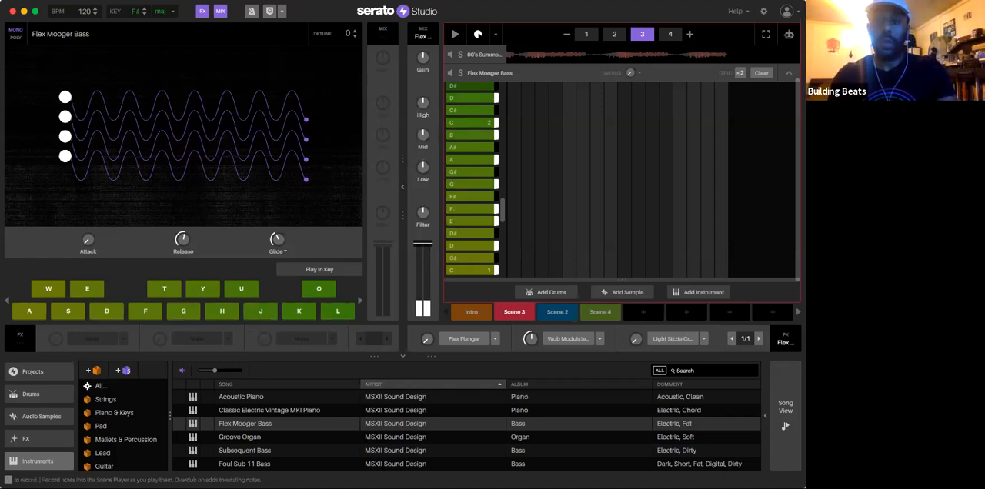
pyautogui.press('h')
pyautogui.press('f')
pyautogui.press('h')
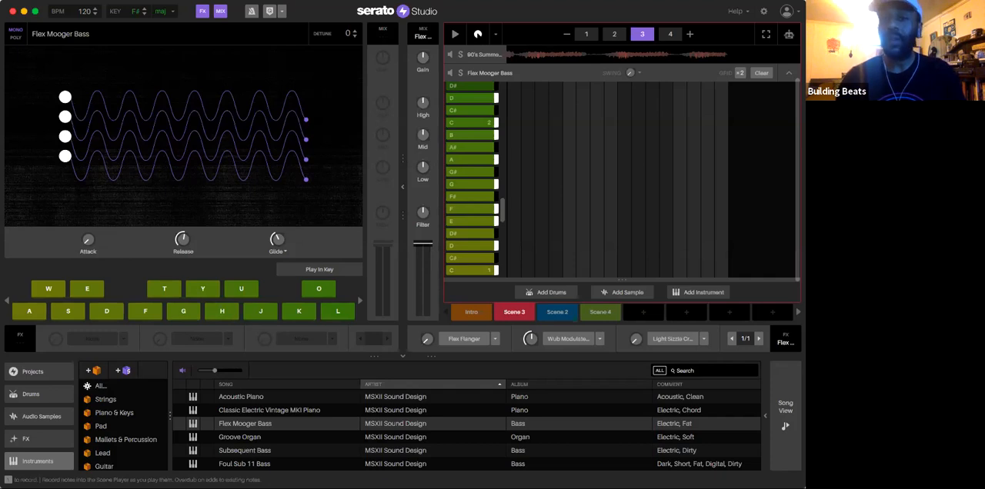
pyautogui.press('g')
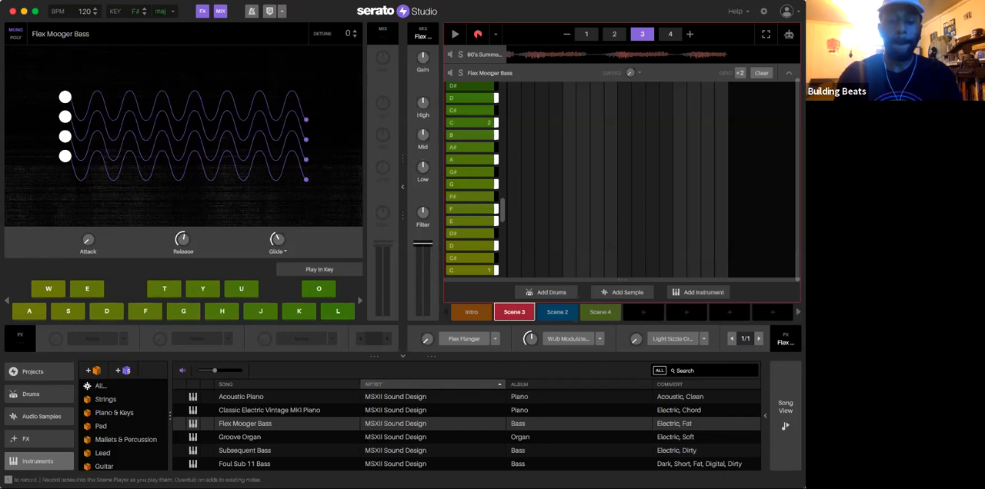
# Step: Record a Flex Mooger Bass line in Scene 3 with G notes, then B and C in bar 3 and low C in bar 4
pyautogui.press('space')
pyautogui.press('g')
pyautogui.press('g')
pyautogui.press('g')
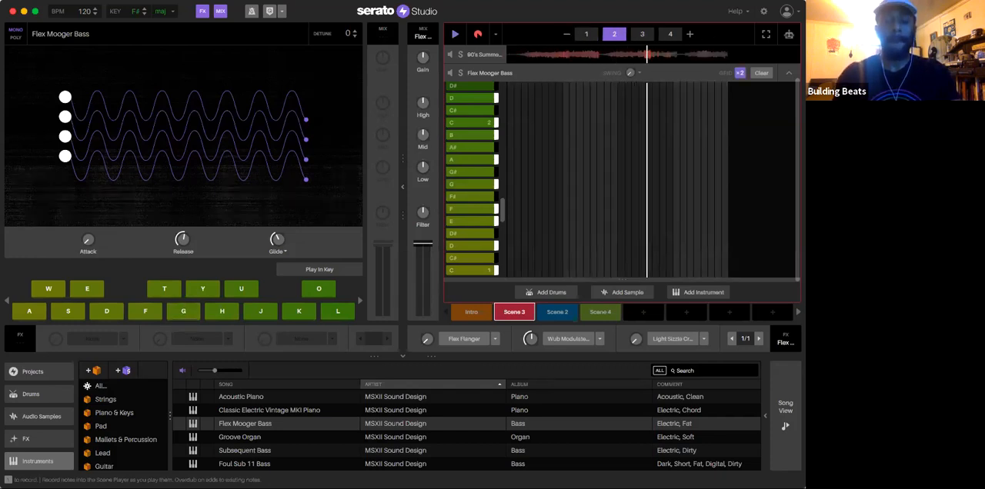
pyautogui.press('j')
pyautogui.press('k')
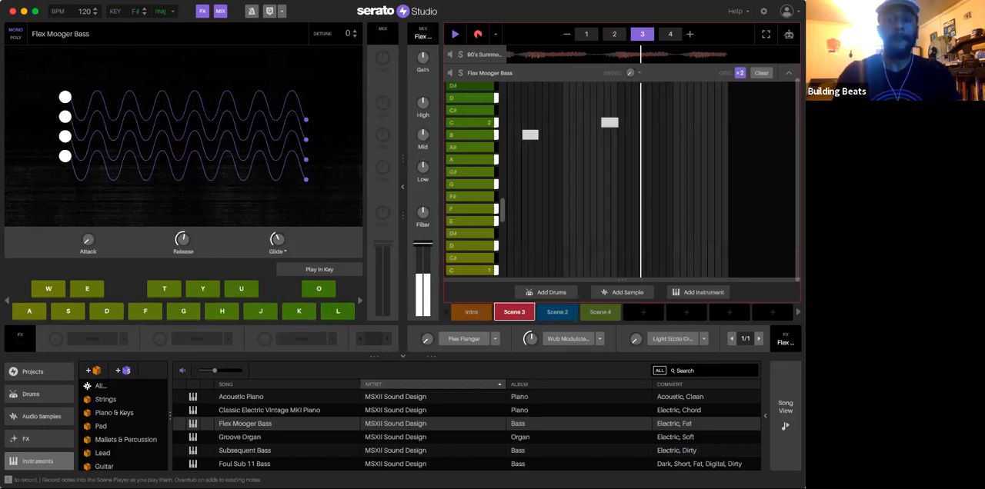
pyautogui.press('a')
pyautogui.press('a')
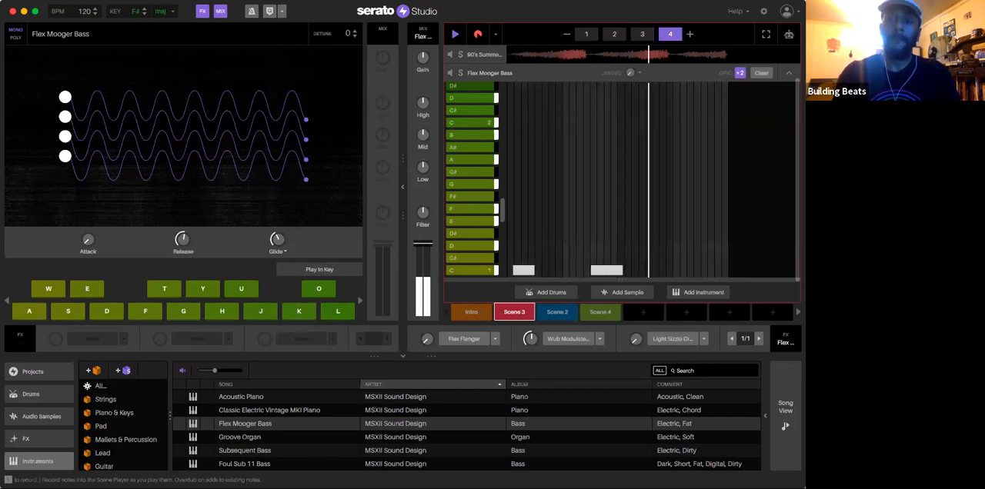
pyautogui.press('a')
pyautogui.press('space')
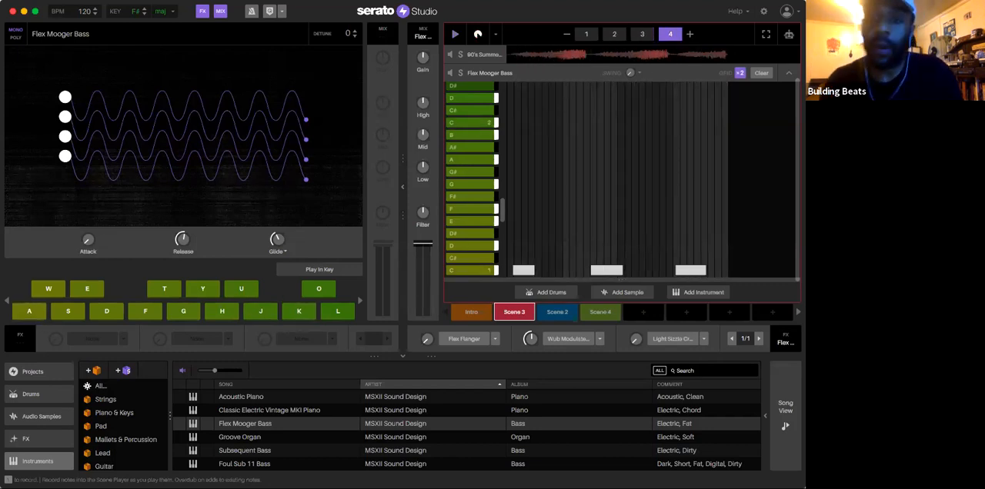
# Step: Play back the recorded bass line and try bar 3's first note on A
pyautogui.press('space')
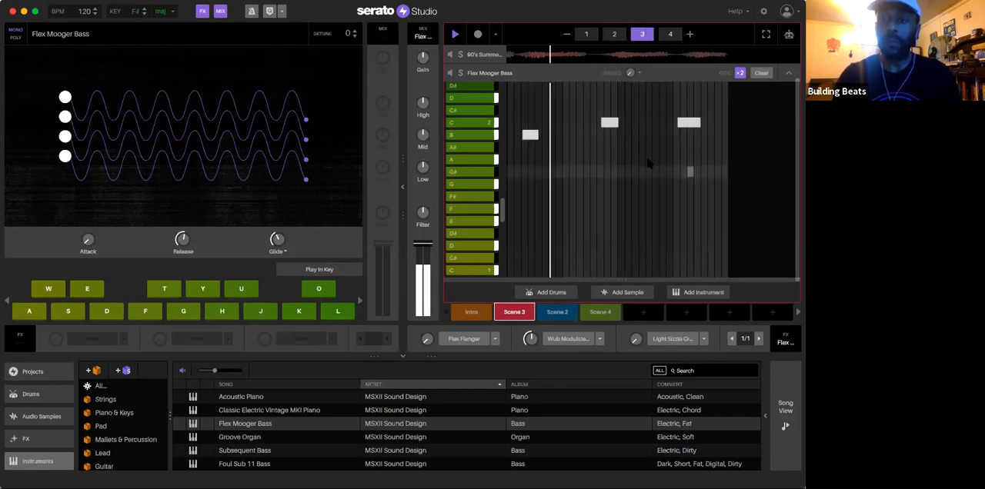
pyautogui.press('space')
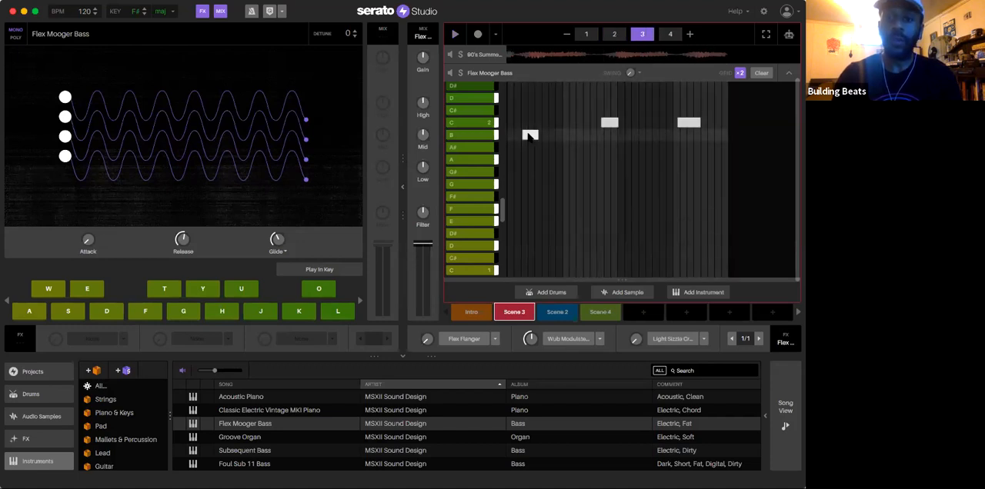
pyautogui.moveTo(528, 135); pyautogui.dragTo(527, 160)
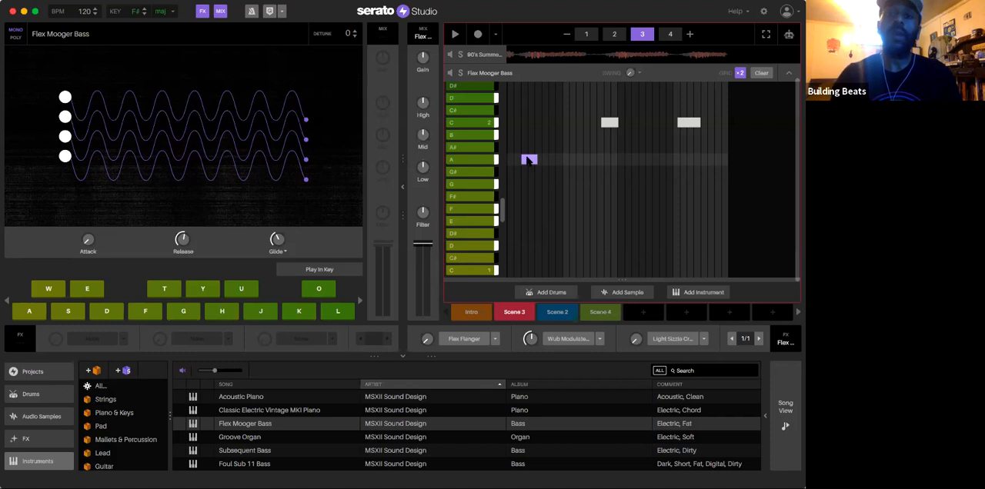
pyautogui.press('space')
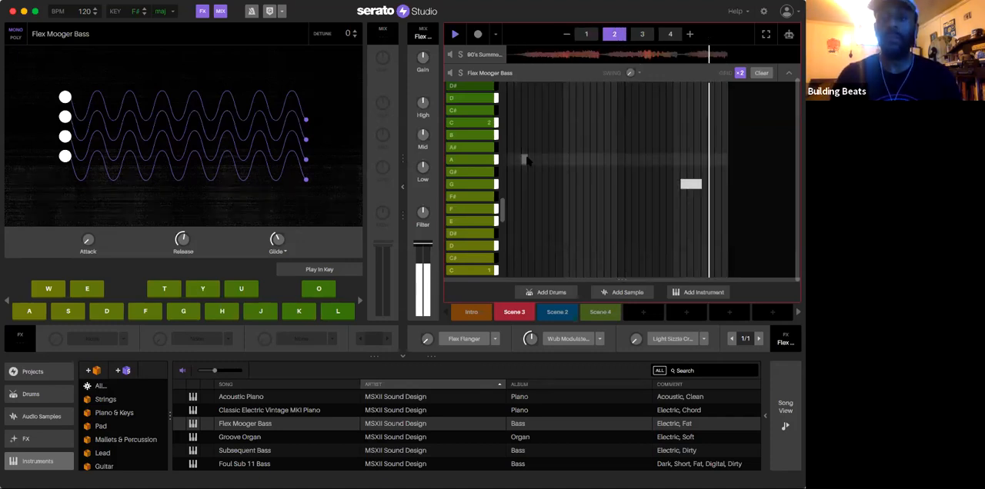
# Step: Raise the first bass note of Scene 3's bar 3 to D during playback, and move it further up to F#
pyautogui.moveTo(528, 160); pyautogui.dragTo(530, 98)
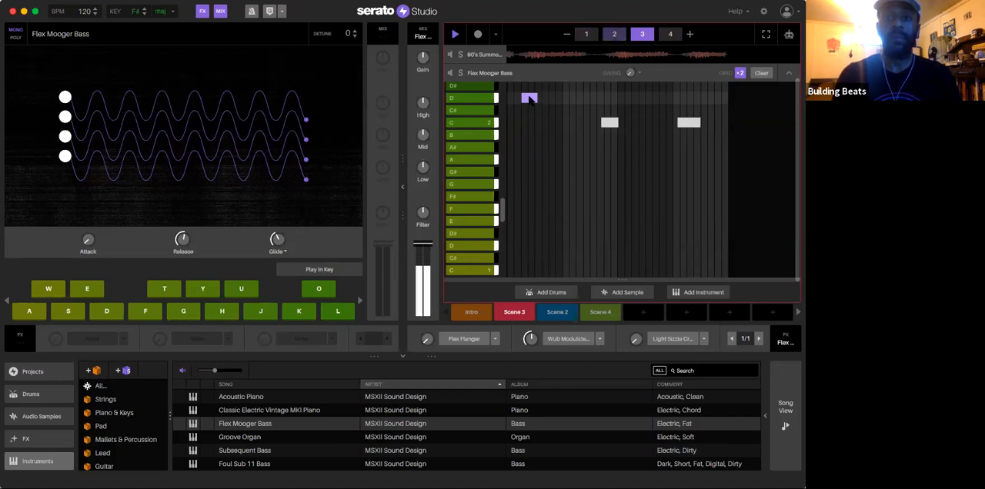
pyautogui.scroll(1, 530, 119)
pyautogui.scroll(5, 530, 114)
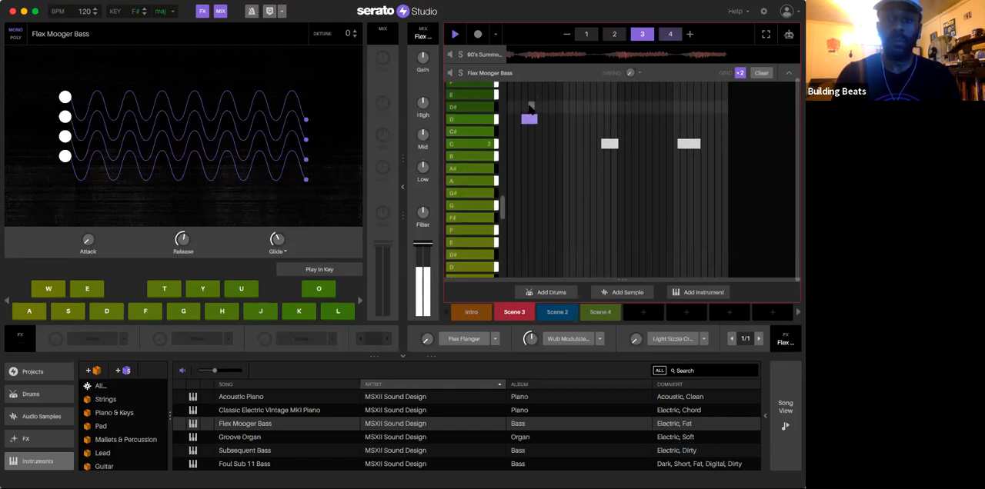
pyautogui.scroll(2, 530, 108)
pyautogui.moveTo(530, 145); pyautogui.dragTo(527, 103)
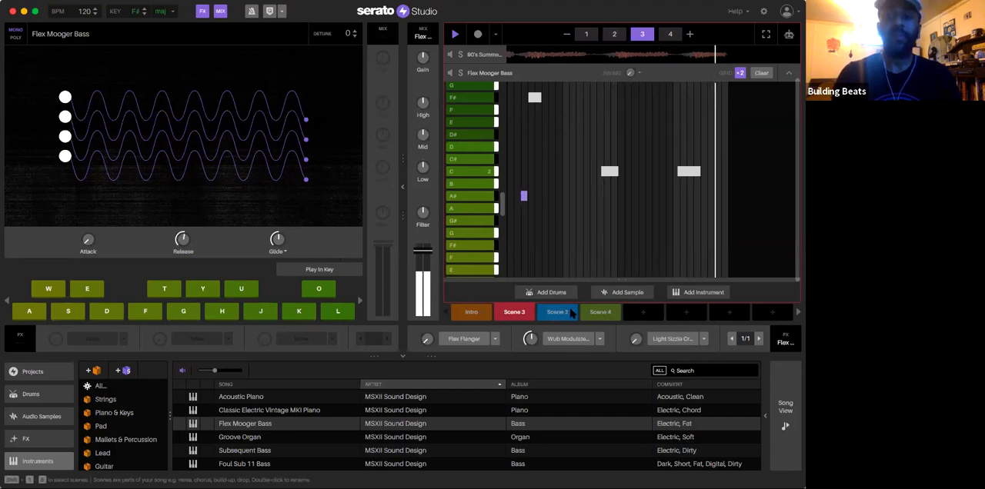
# Step: Record three D notes in bar 3 of Scene 4's Flex Mooger Bass pattern
pyautogui.click(600, 313)
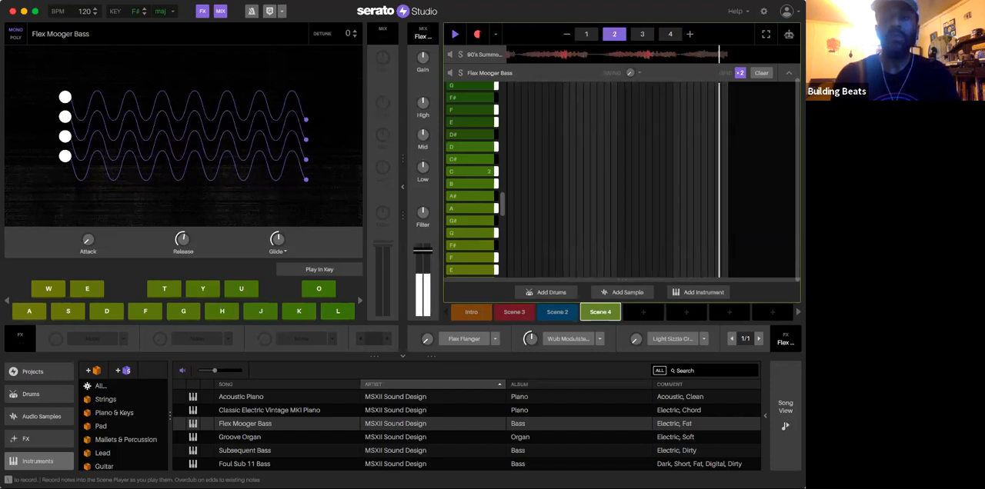
pyautogui.press('l')
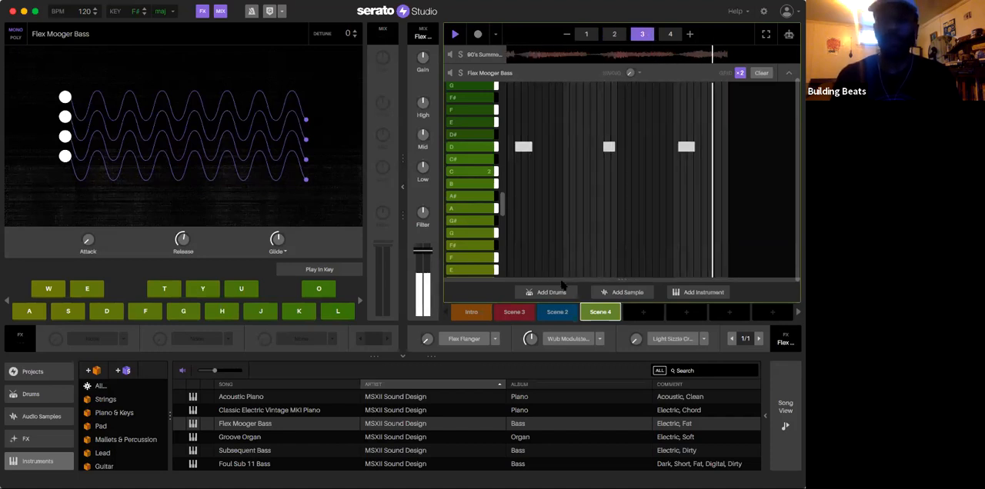
# Step: Switch to the Intro scene and replace the bass deck's flanger effect with Soft Sidechain
pyautogui.click(486, 313)
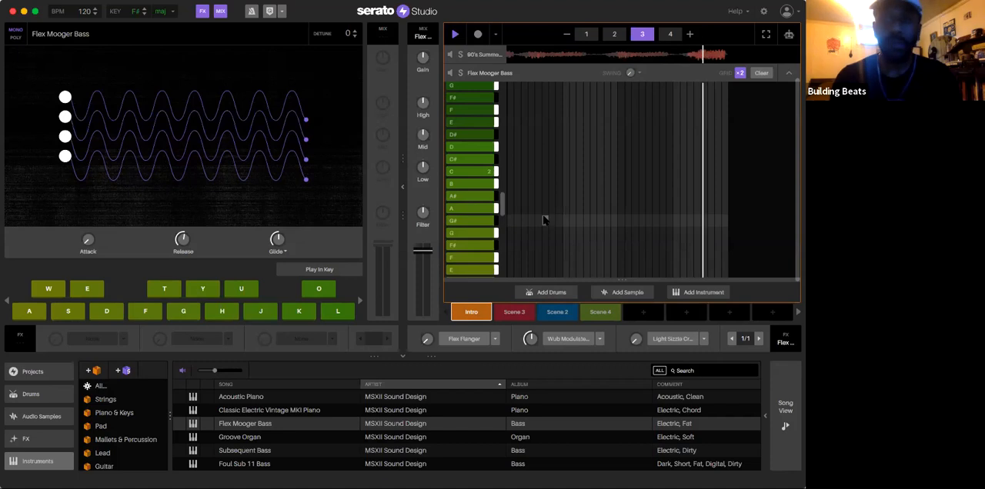
pyautogui.scroll(-1, 543, 220)
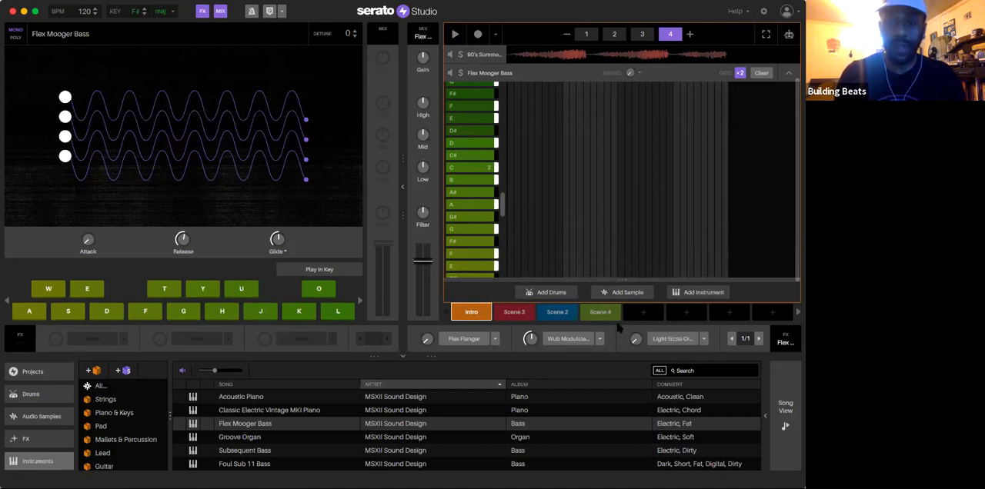
pyautogui.click(494, 339)
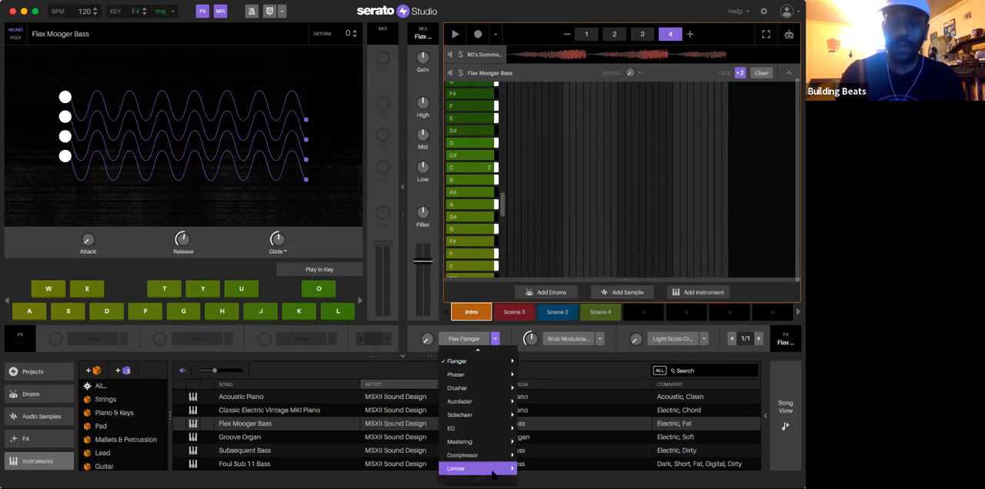
pyautogui.moveTo(501, 415)
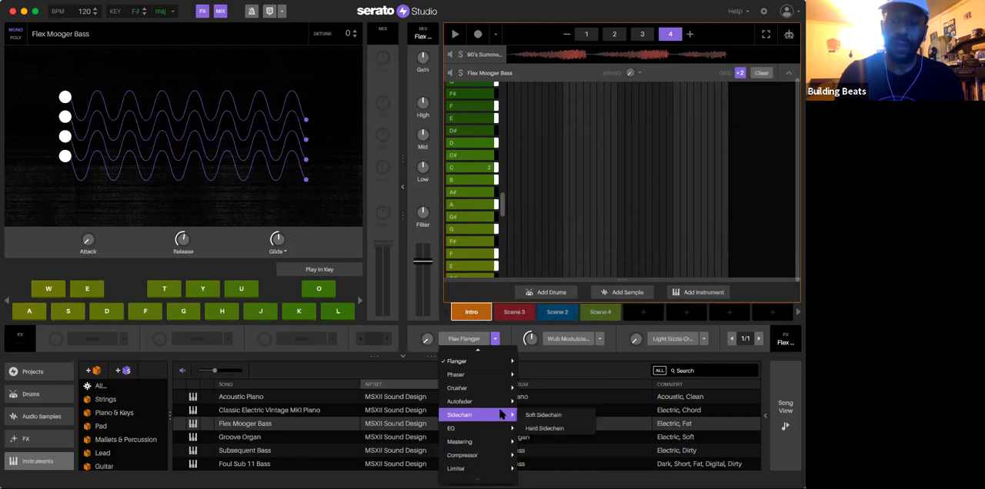
pyautogui.click(547, 416)
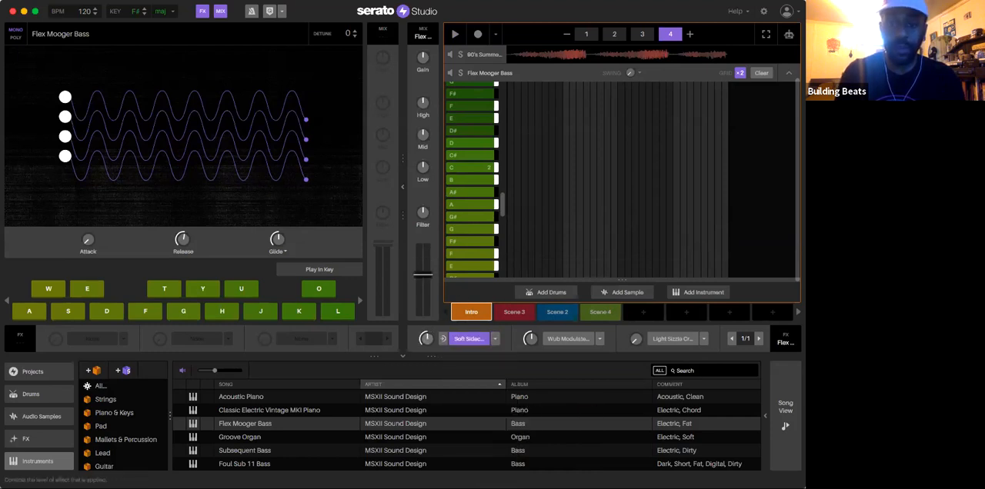
# Step: Play Scene 3 and set the bass deck's second effect to Soft Compressor
pyautogui.press('space')
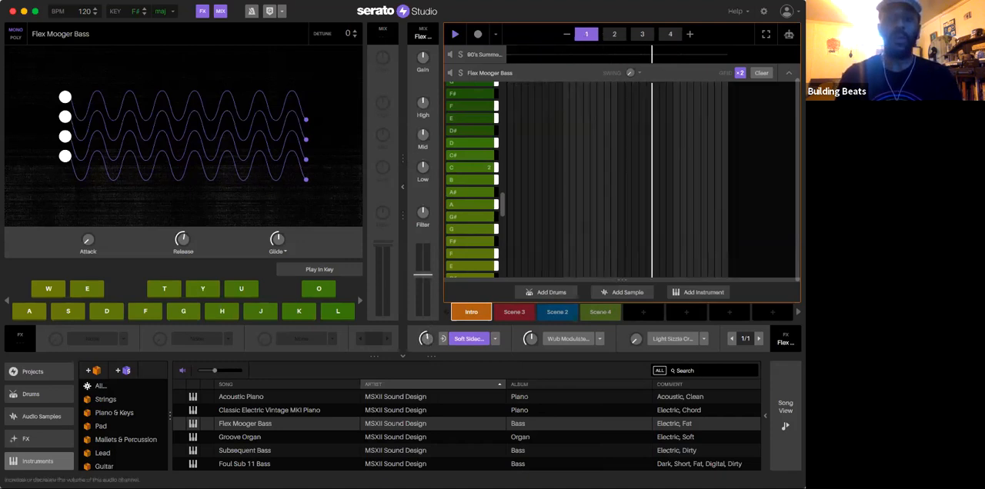
pyautogui.click(528, 312)
pyautogui.click(557, 312)
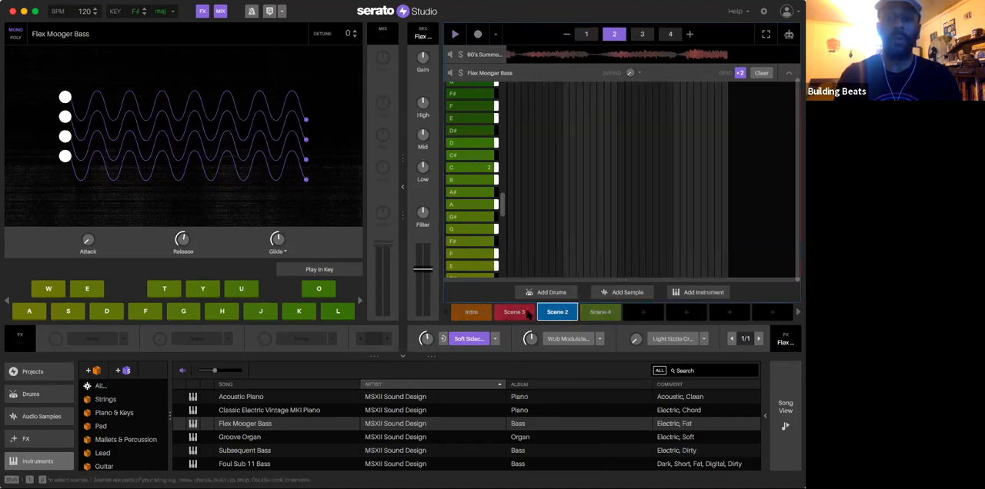
pyautogui.click(527, 312)
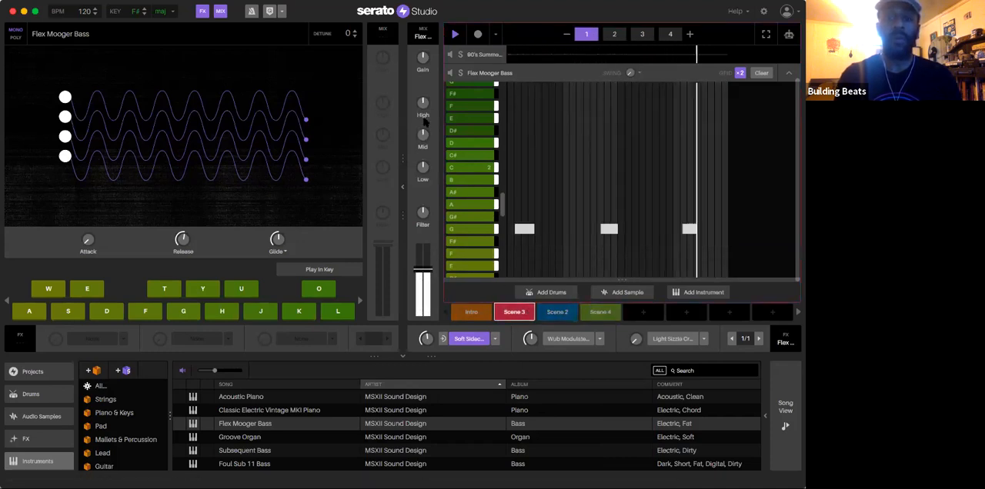
pyautogui.click(597, 338)
pyautogui.moveTo(586, 464)
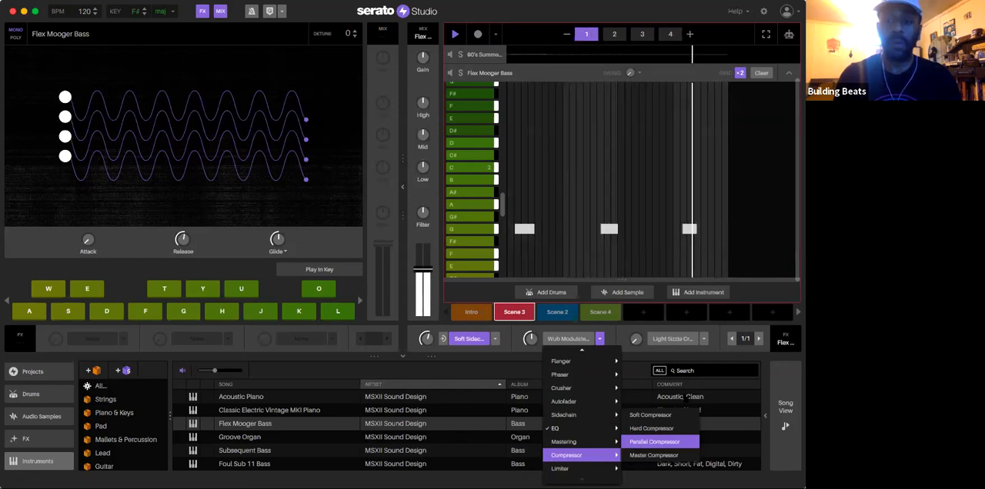
pyautogui.click(650, 414)
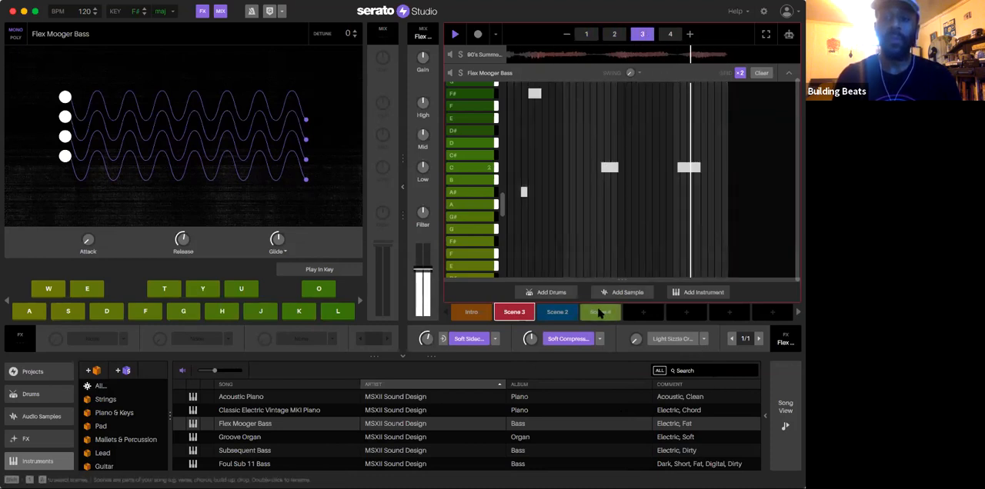
# Step: Move Scene 4 and Scene 2 one slot along to leave an empty slot after Scene 3, and play Scene 3
pyautogui.moveTo(599, 312); pyautogui.dragTo(642, 312)
pyautogui.moveTo(559, 316); pyautogui.dragTo(585, 316)
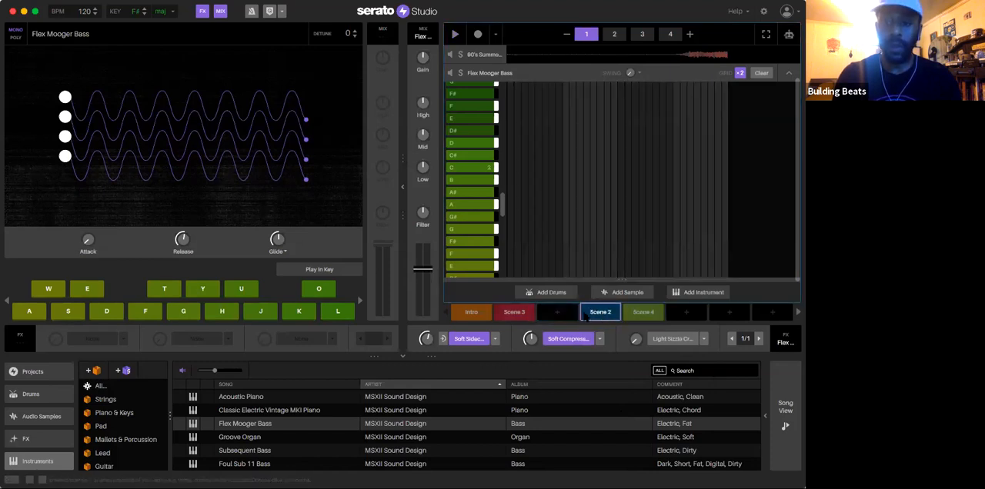
pyautogui.click(515, 312)
pyautogui.press('space')
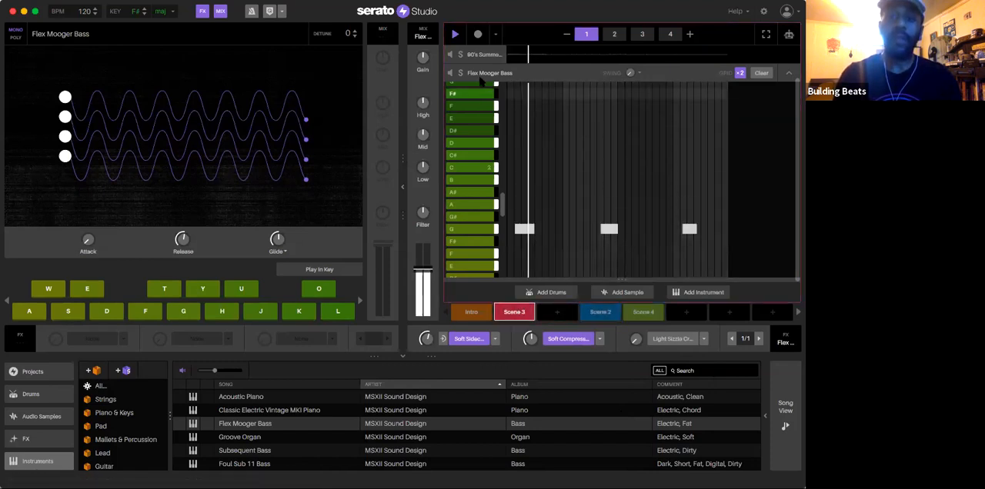
# Step: Solo the regular 90's Summers deck and clear the 90's Summers reversed deck's pattern in Scene 3
pyautogui.click(787, 73)
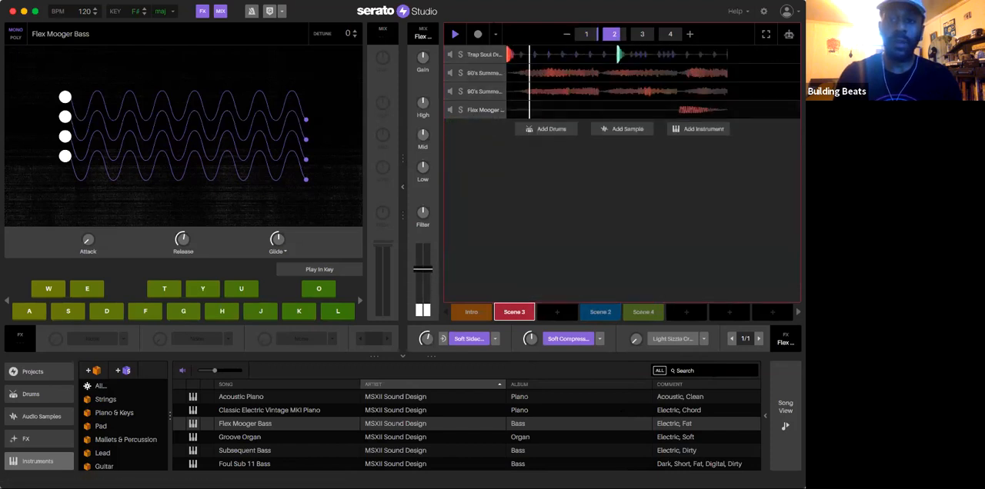
pyautogui.click(458, 73)
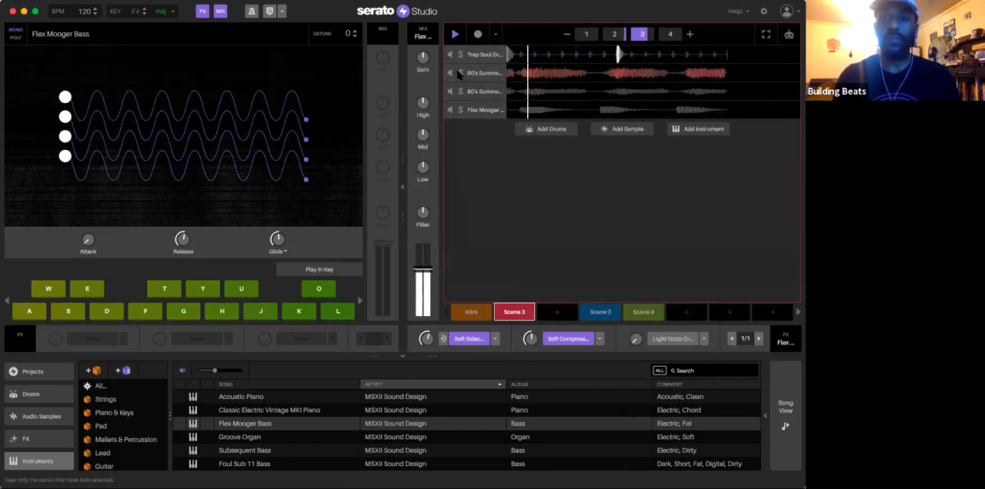
pyautogui.click(475, 93)
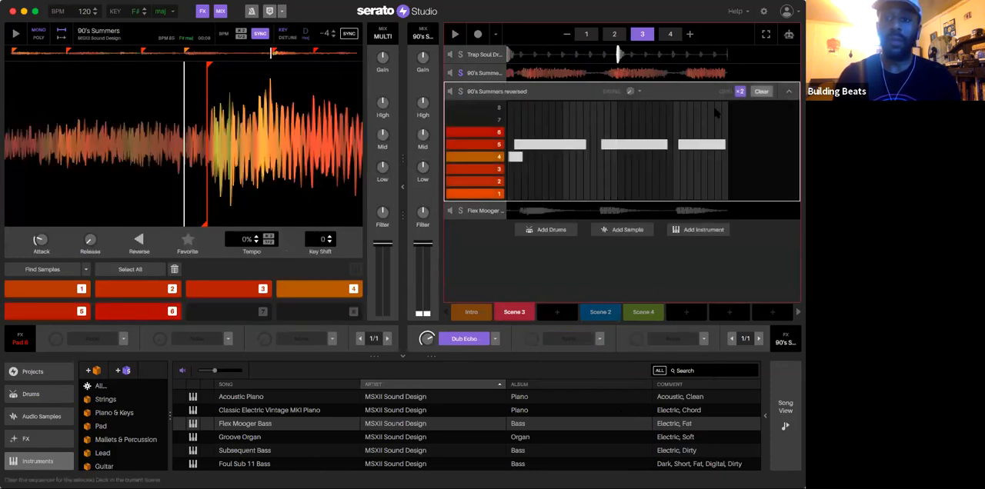
pyautogui.click(760, 91)
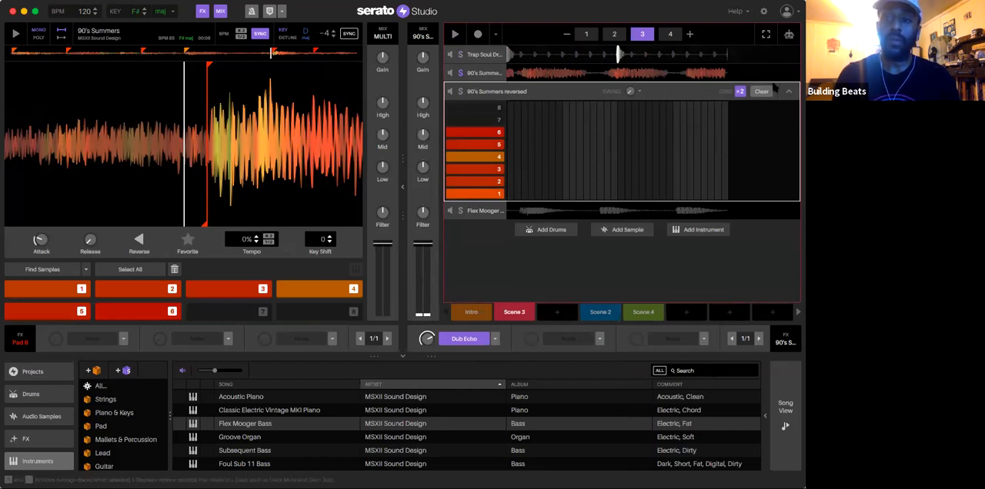
pyautogui.click(789, 92)
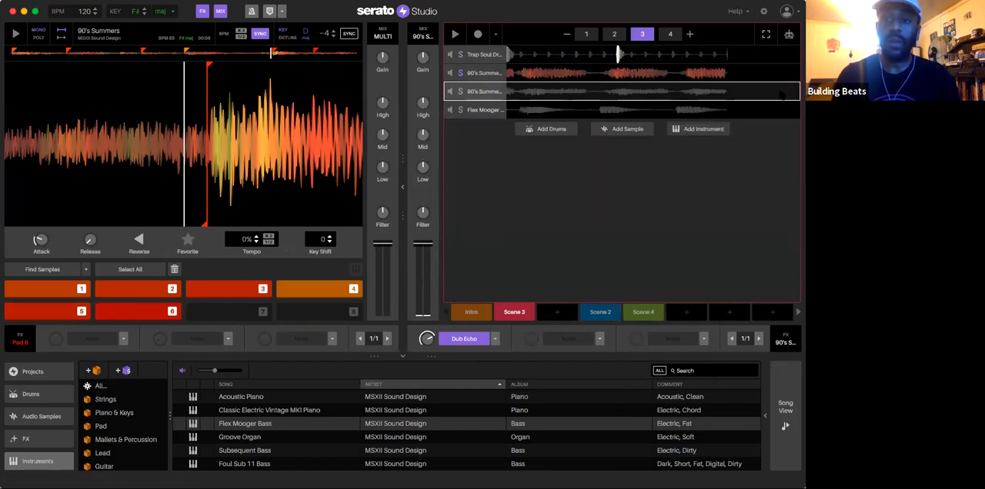
# Step: Copy Scene 3 into the empty slot after it and duplicate the 90's Summers regular deck in the new scene
pyautogui.moveTo(545, 312)
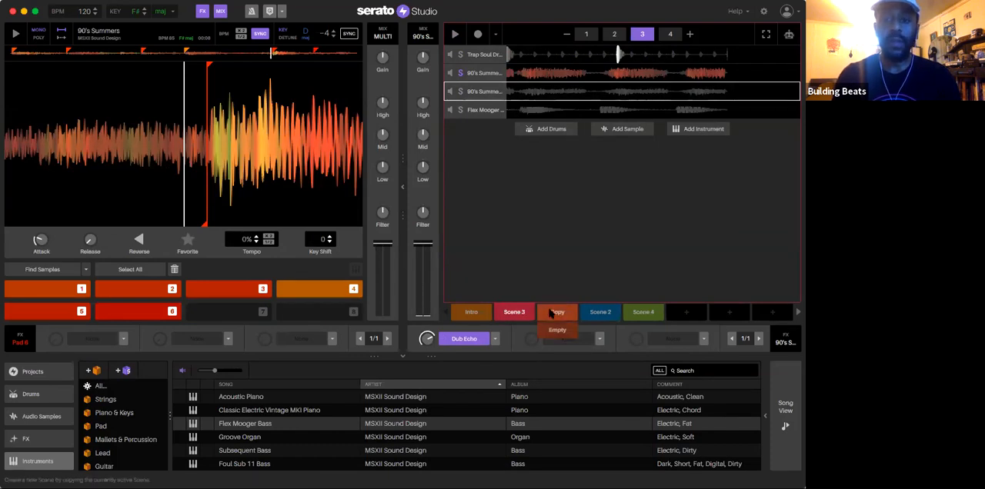
pyautogui.click(550, 313)
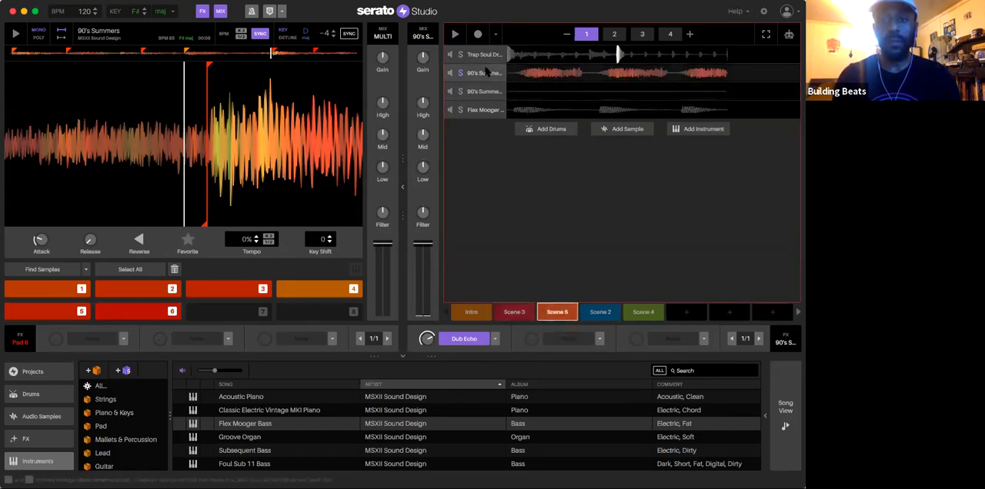
pyautogui.click(486, 72)
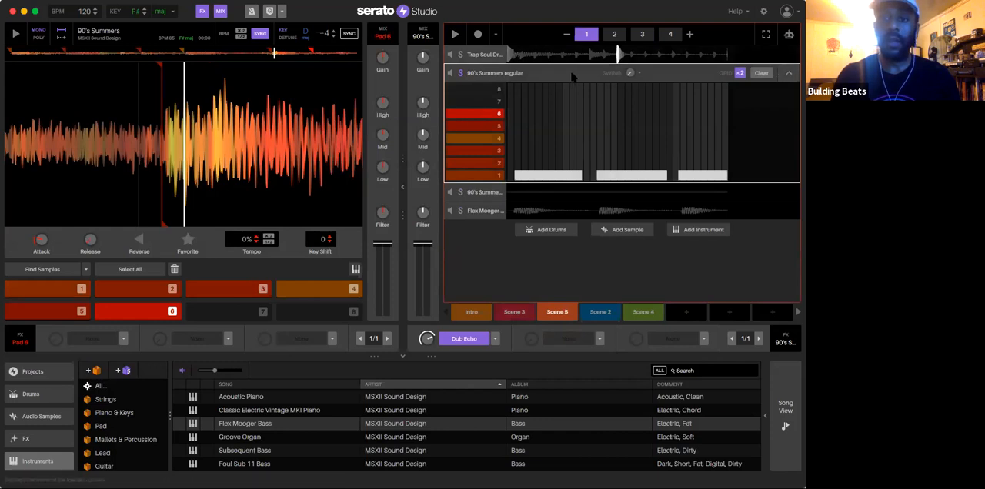
pyautogui.rightClick(569, 71)
pyautogui.click(591, 78)
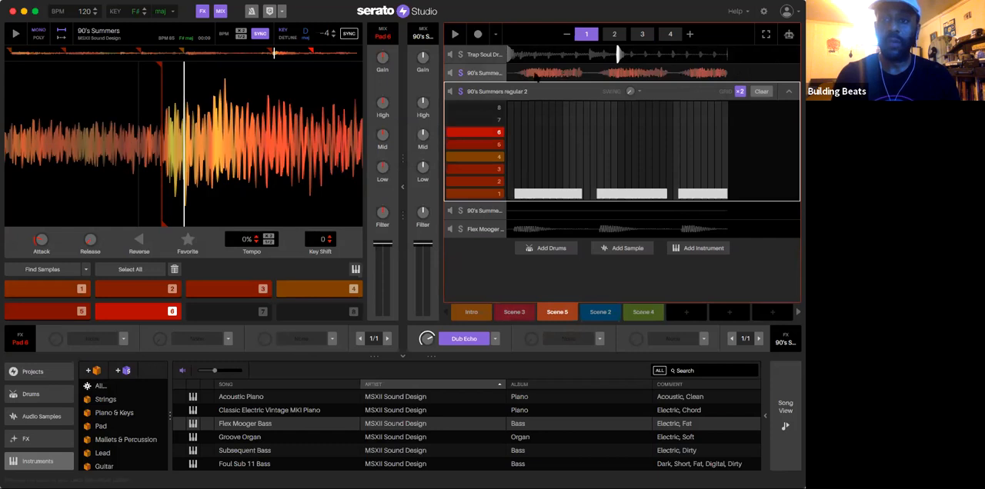
# Step: Clear the original 90's Summers regular deck's pattern in Scene 5 and rename the duplicate deck "90's Summers filter"
pyautogui.click(790, 70)
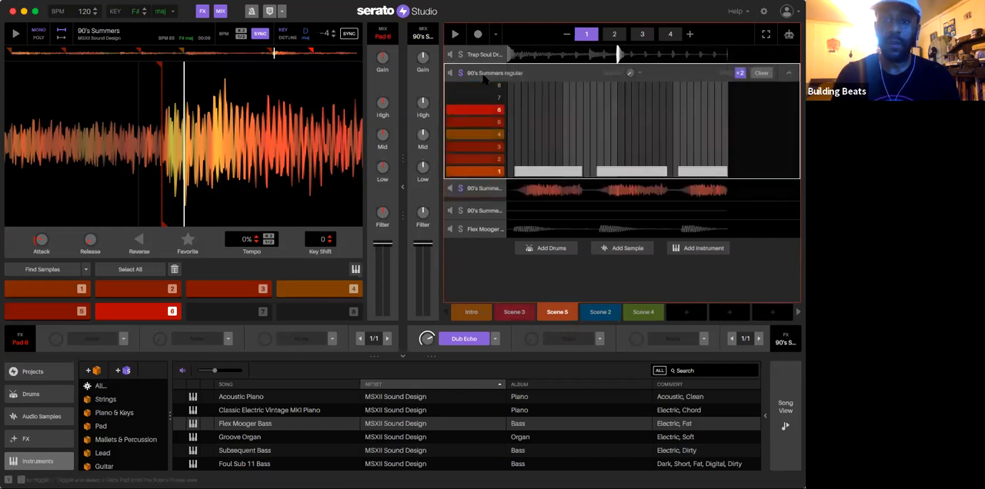
pyautogui.click(761, 73)
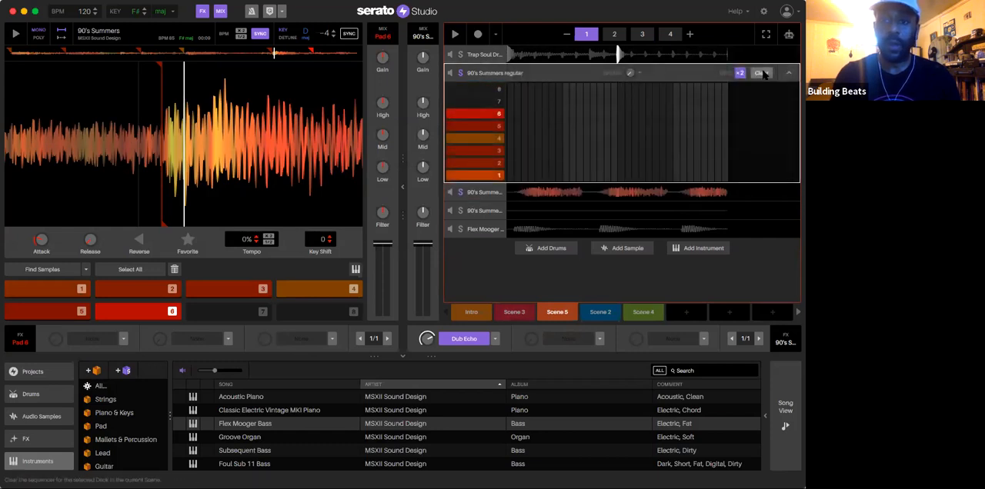
pyautogui.click(484, 197)
pyautogui.rightClick(526, 91)
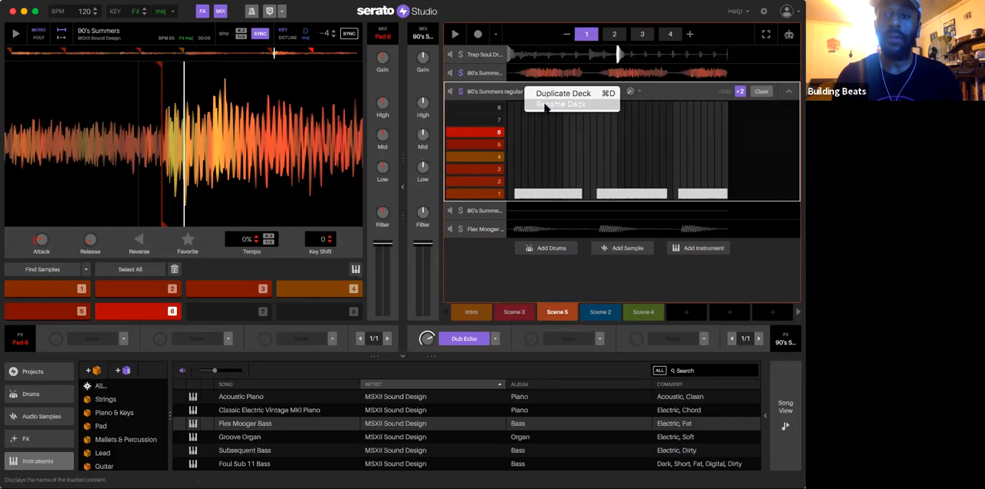
pyautogui.click(545, 104)
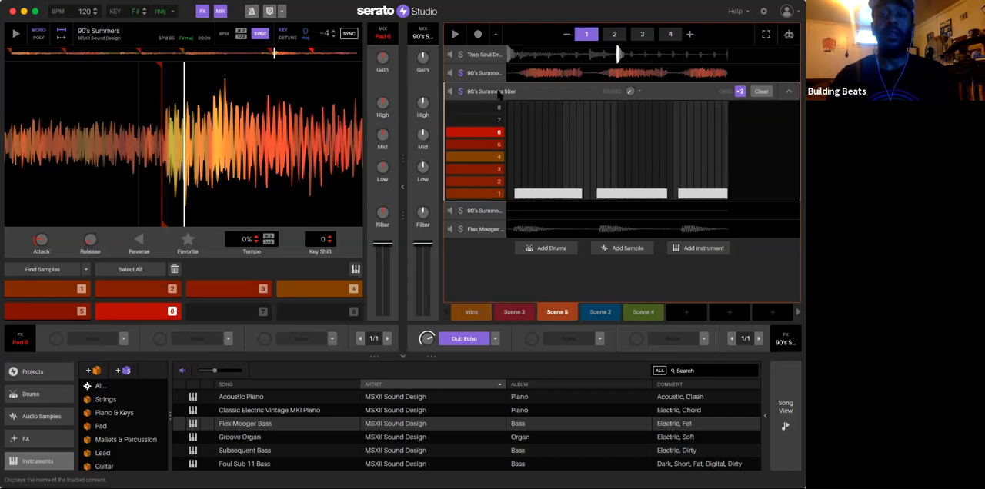
pyautogui.click(488, 73)
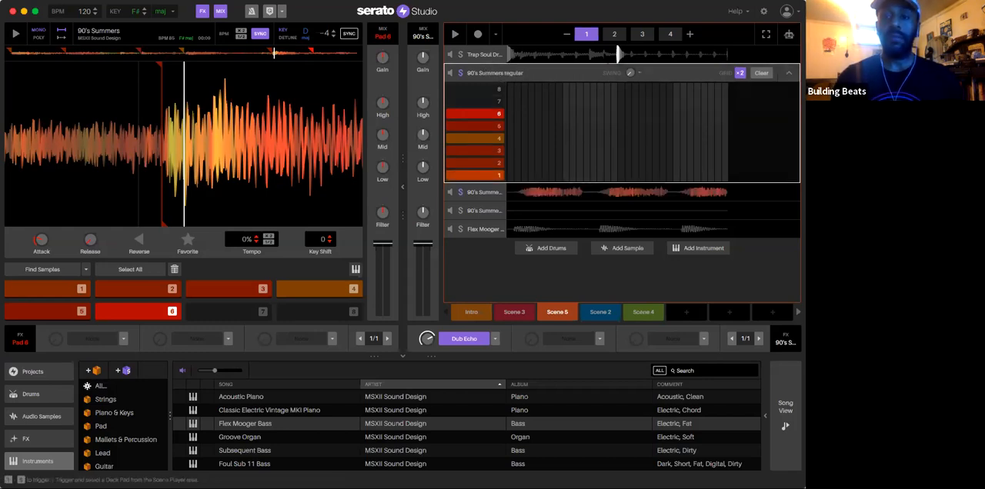
pyautogui.click(469, 195)
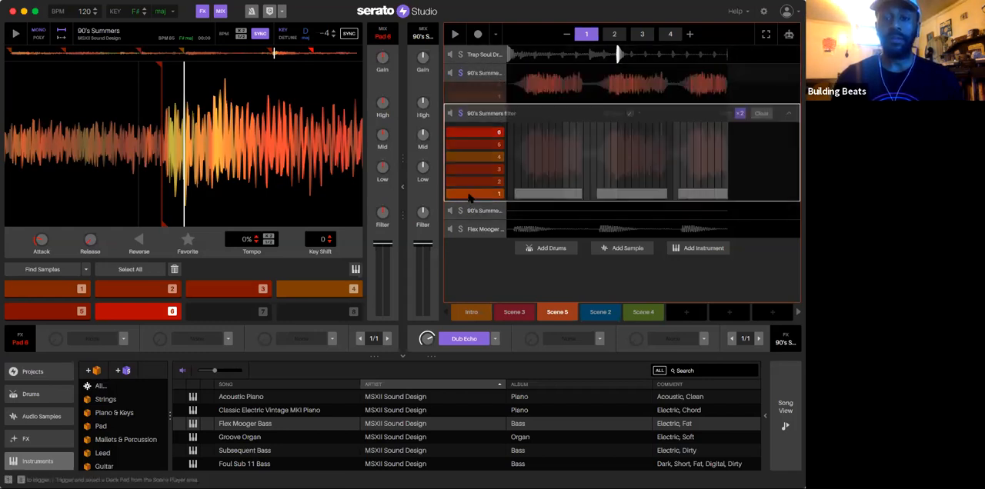
# Step: Rename Scene 5 as "filter"
pyautogui.rightClick(561, 313)
pyautogui.click(580, 318)
pyautogui.write('H')
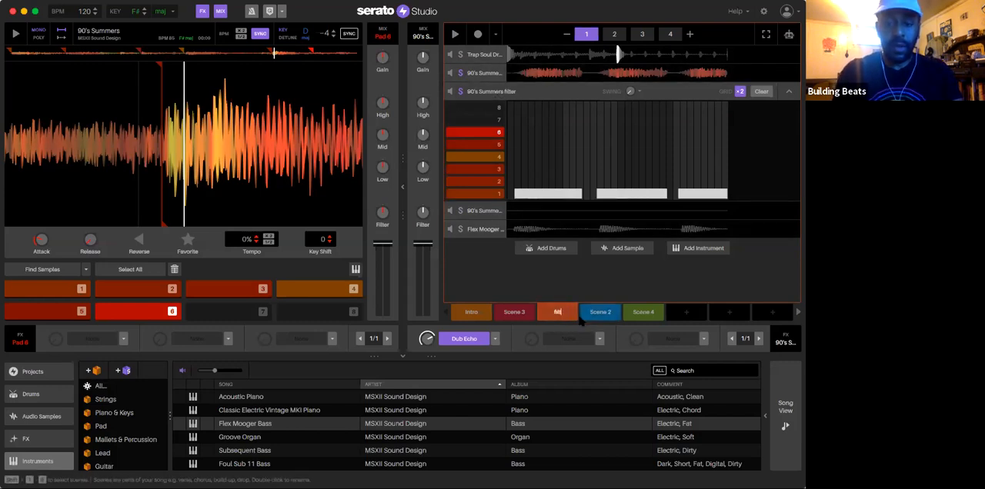
pyautogui.press('Return')
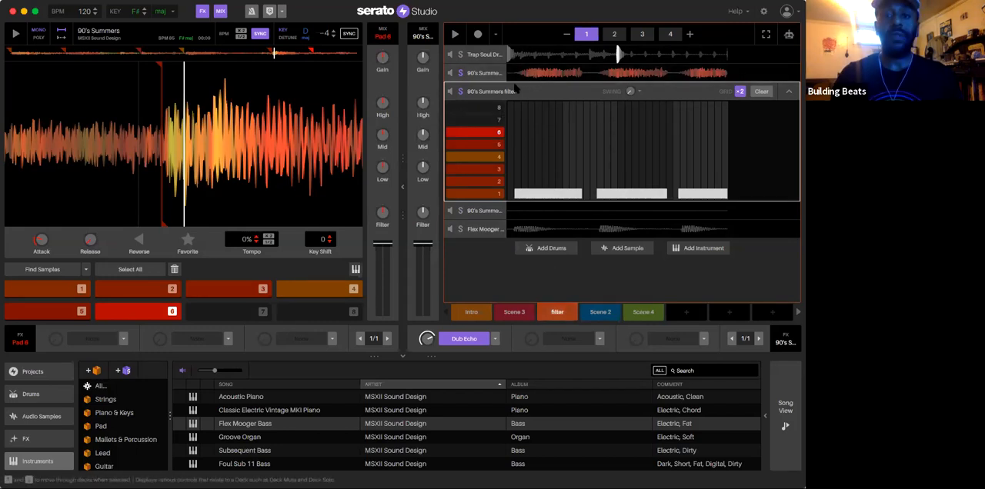
# Step: Apply a low-pass filter to the 90's Summers filter deck and adjust it while the filter scene plays
pyautogui.moveTo(382, 214)
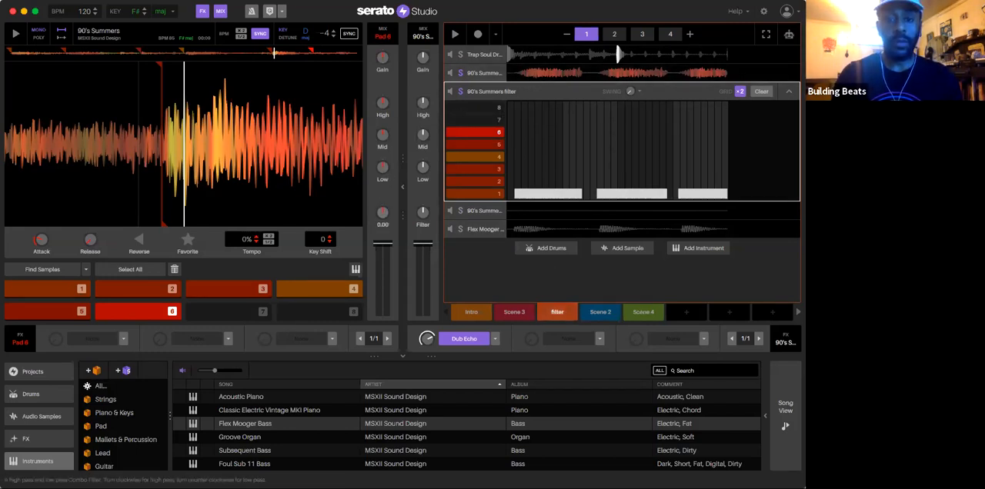
pyautogui.moveTo(422, 214)
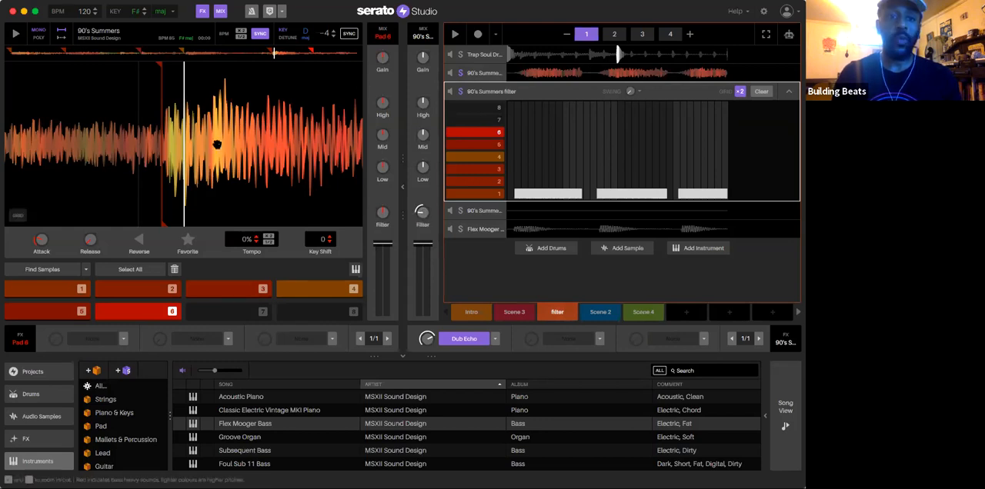
pyautogui.press('space')
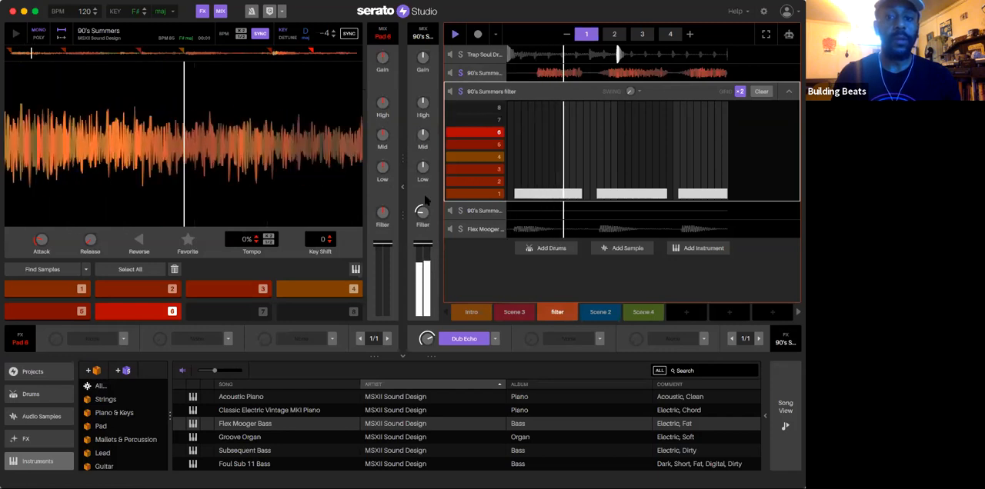
pyautogui.moveTo(423, 215); pyautogui.dragTo(422, 213)
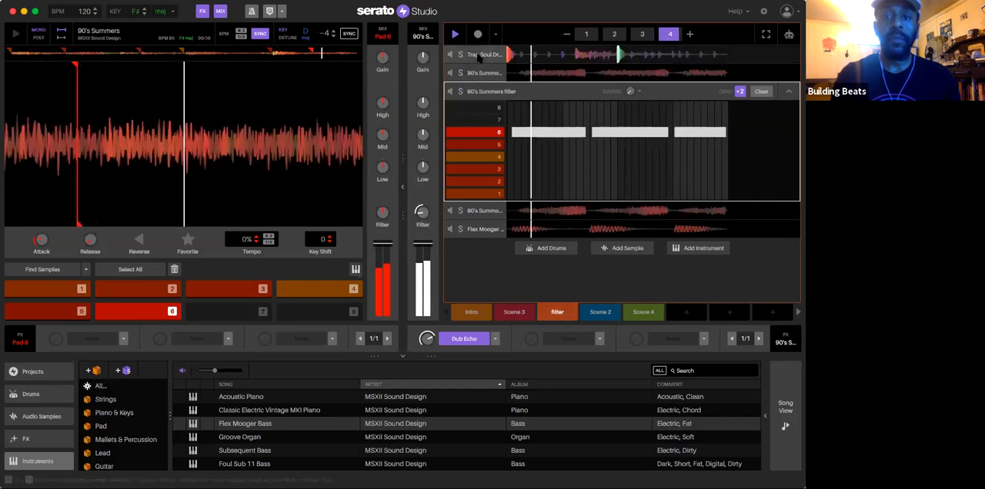
# Step: Duplicate the Trap Soul Drum Kit deck in the filter scene and clear the original deck's pattern
pyautogui.click(478, 55)
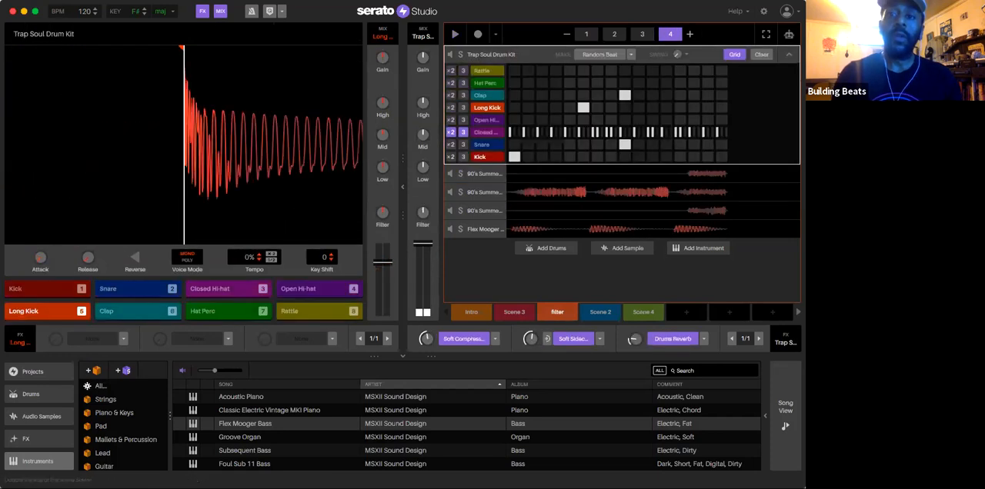
pyautogui.click(483, 55)
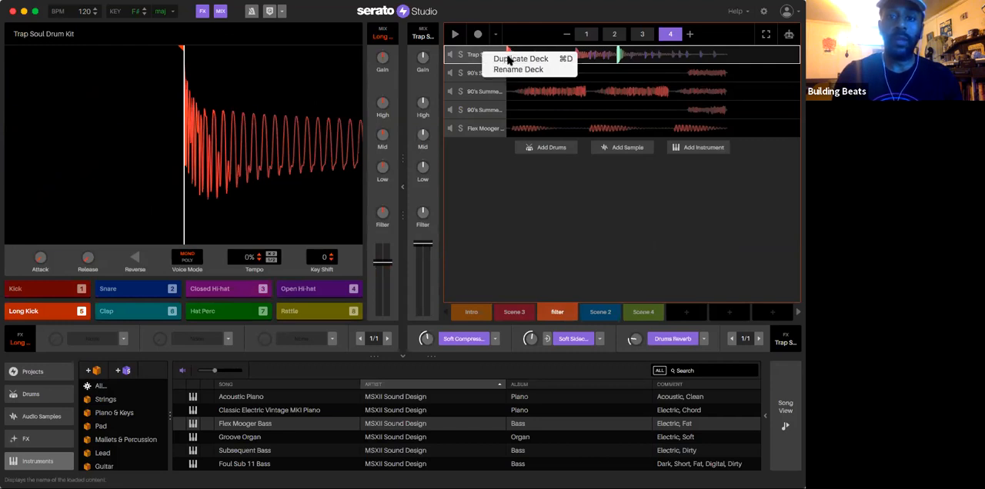
pyautogui.click(489, 56)
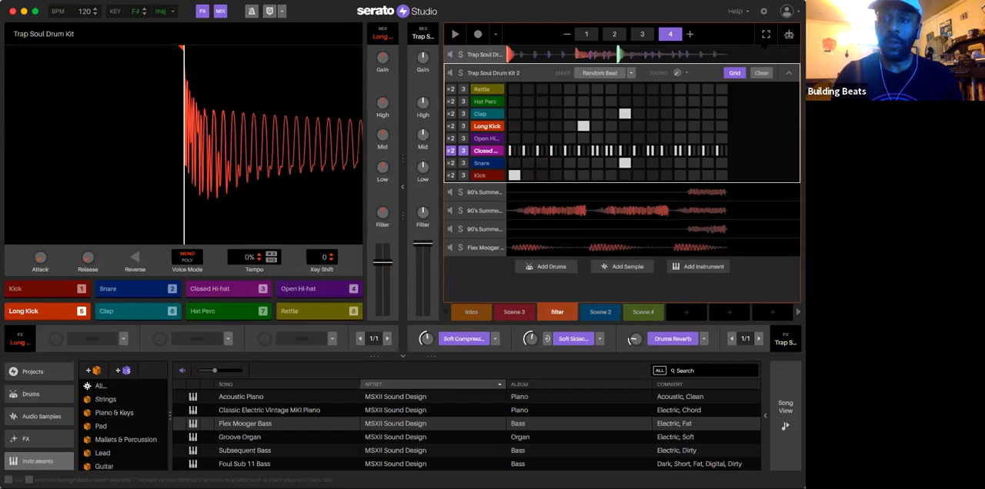
pyautogui.click(759, 53)
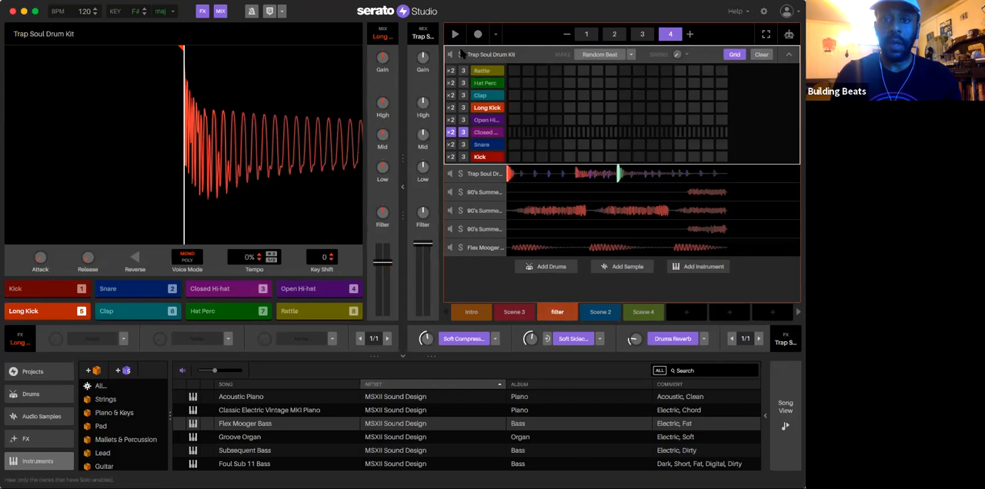
pyautogui.click(788, 54)
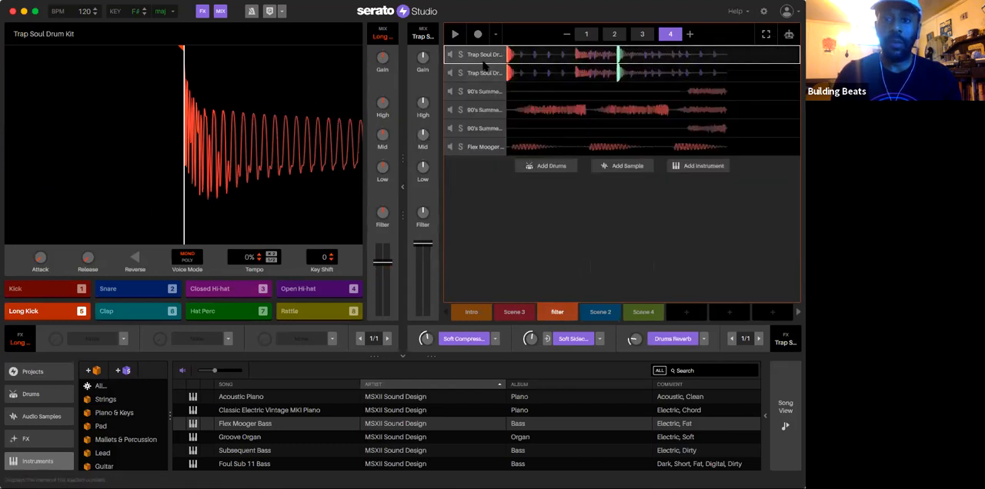
# Step: Rename the duplicated drum deck "Trap Soul Drum filter"
pyautogui.doubleClick(546, 74)
pyautogui.rightClick(515, 72)
pyautogui.click(548, 88)
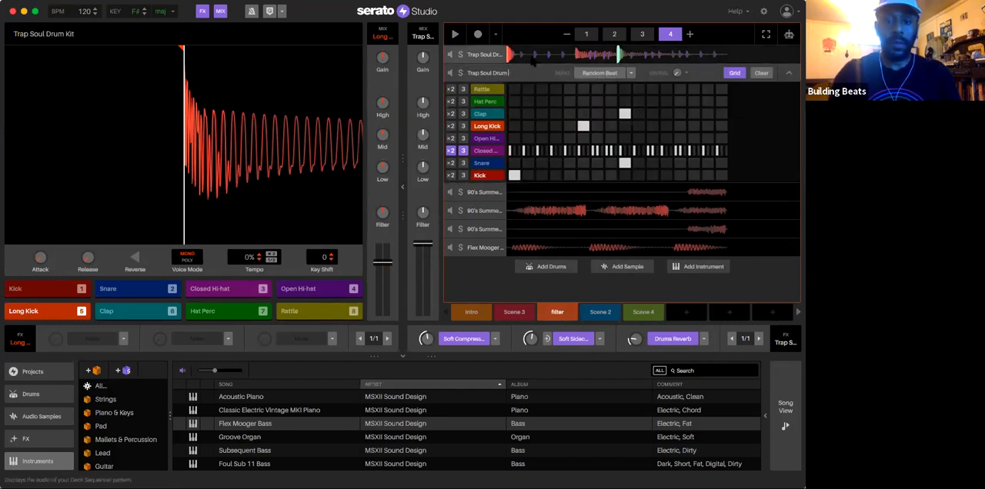
pyautogui.write('filter')
pyautogui.press('Return')
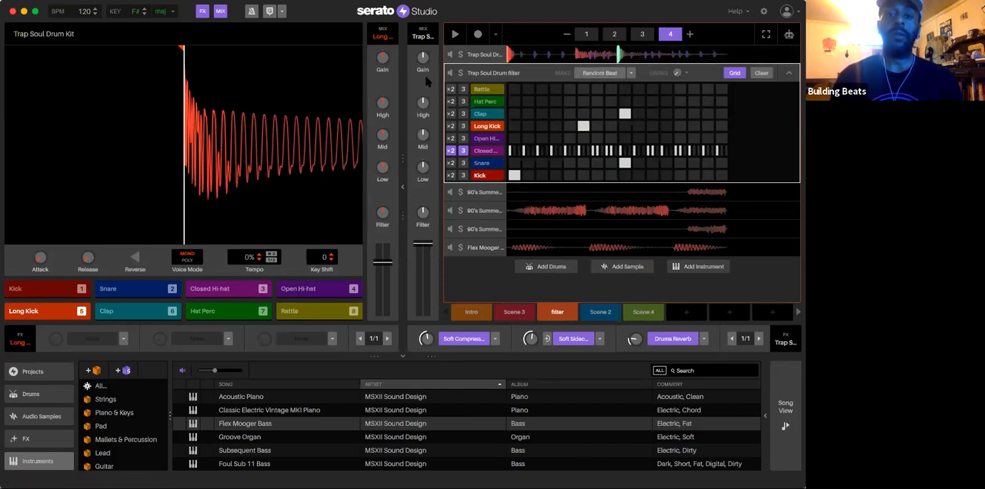
# Step: Apply a low-pass filter to the Trap Soul Drum filter deck and fine-tune it while the filter scene plays
pyautogui.moveTo(422, 213)
pyautogui.press('space')
pyautogui.moveTo(422, 212); pyautogui.dragTo(423, 231)
pyautogui.press('space')
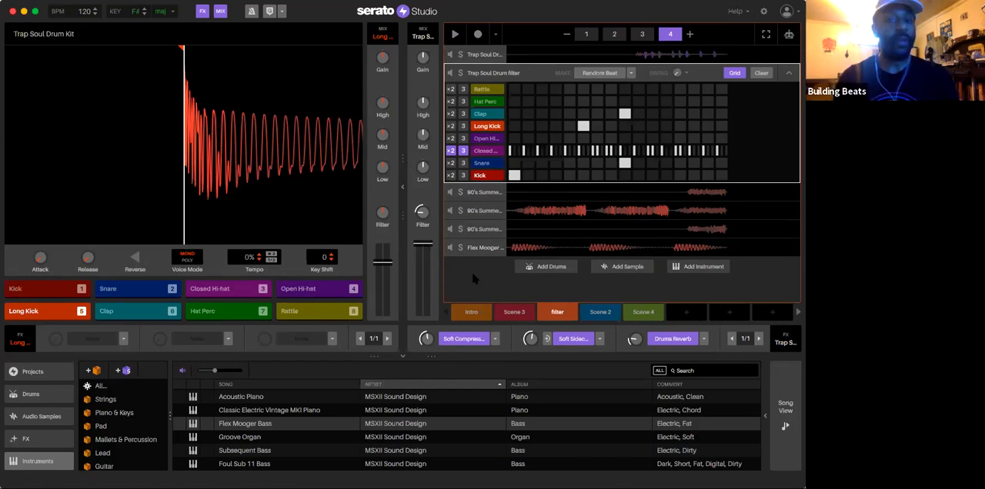
pyautogui.press('space')
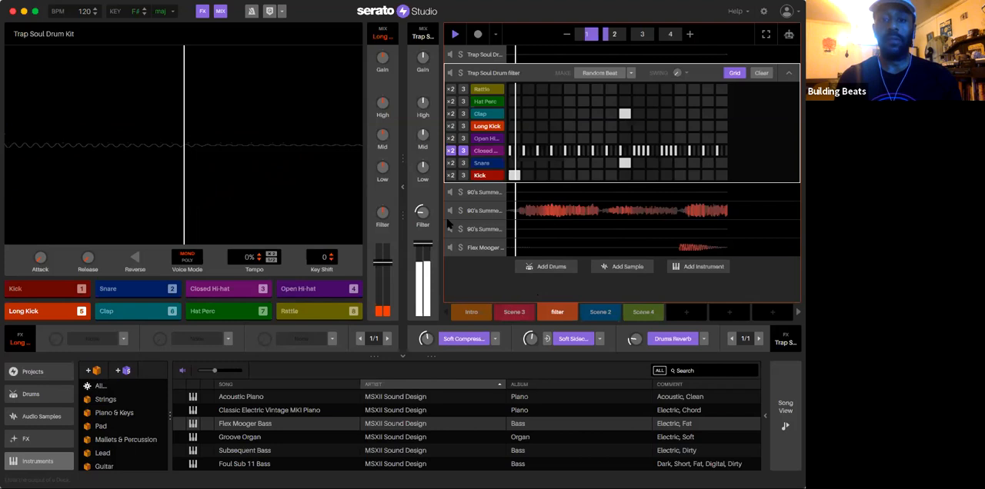
pyautogui.moveTo(423, 216); pyautogui.dragTo(423, 211)
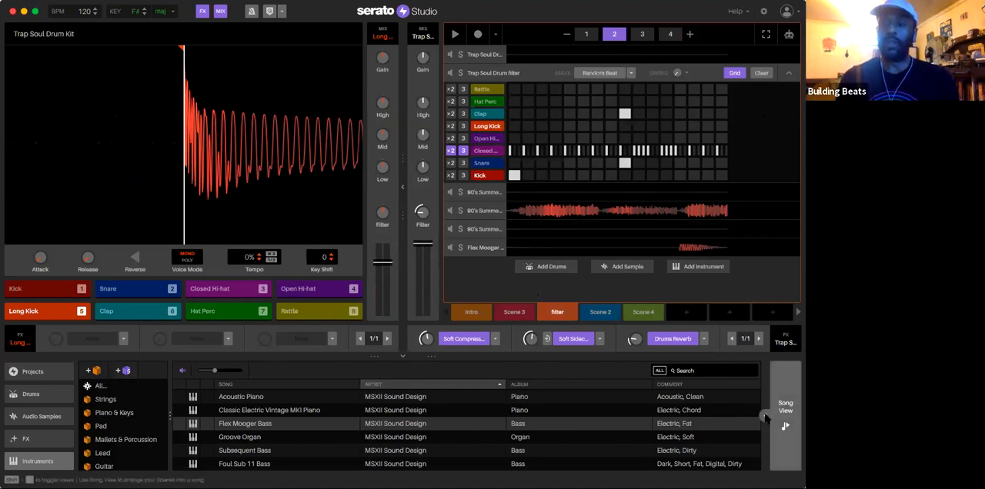
# Step: Open the song arrangement, play back its Intro section, and select the Intro scene
pyautogui.click(774, 416)
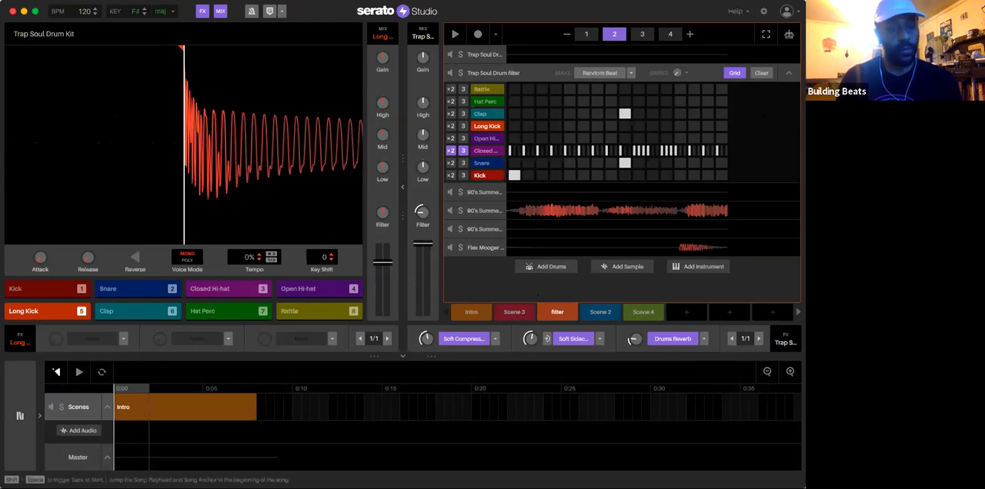
pyautogui.click(79, 372)
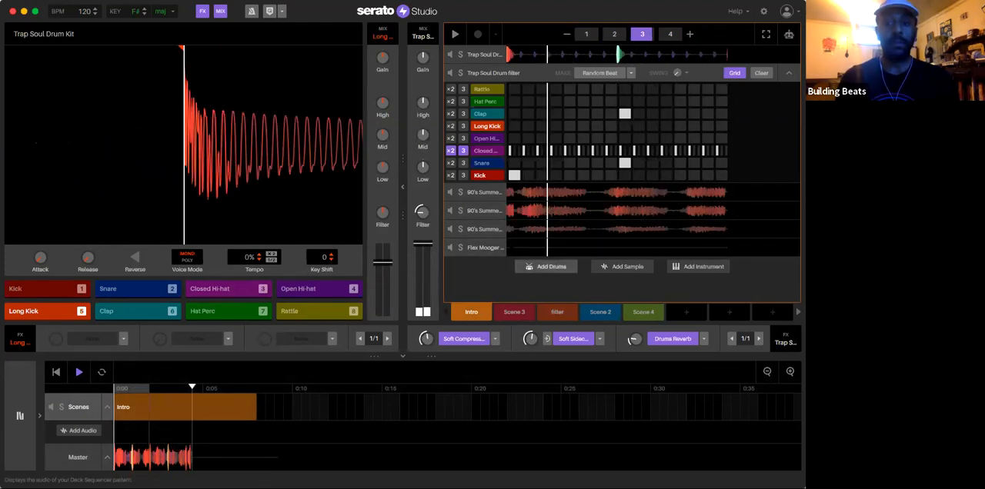
pyautogui.press('space')
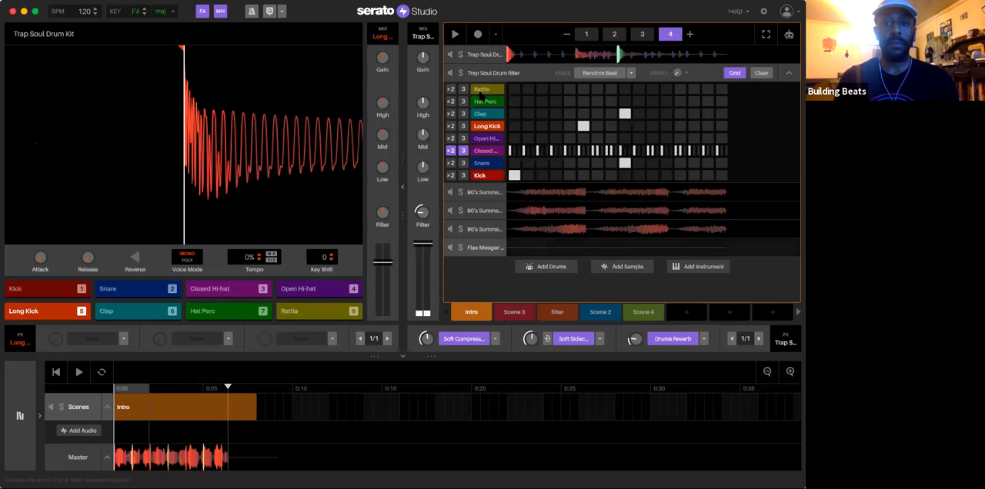
pyautogui.click(471, 313)
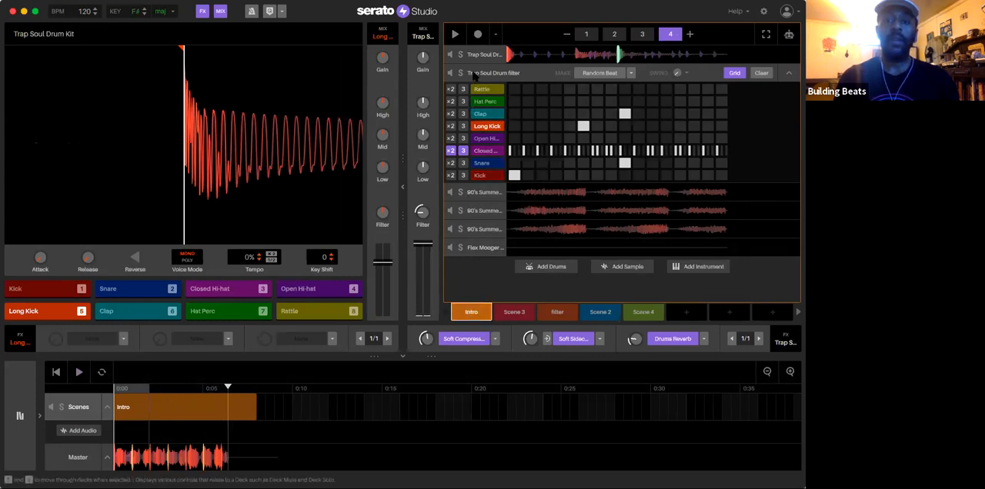
# Step: Clear the Trap Soul Drum filter and 90's Summers regular deck patterns in the Intro scene
pyautogui.click(508, 70)
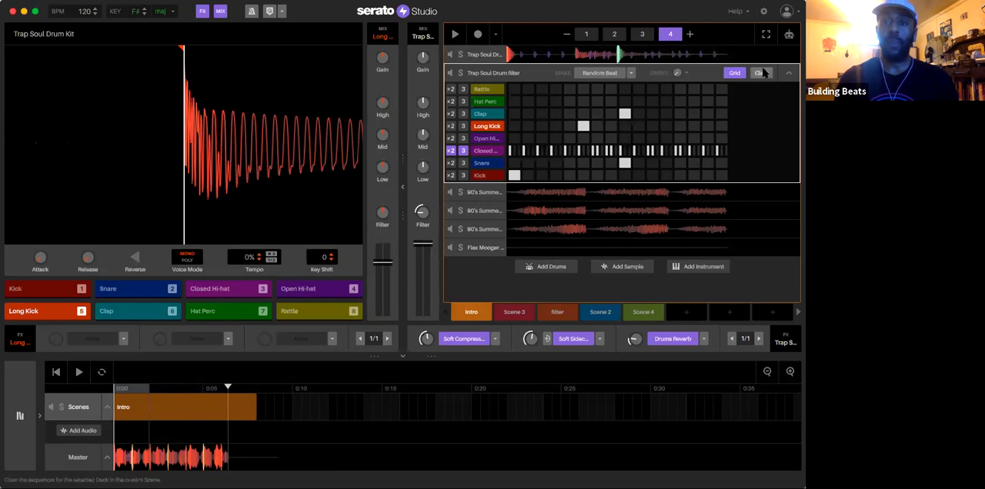
pyautogui.click(762, 73)
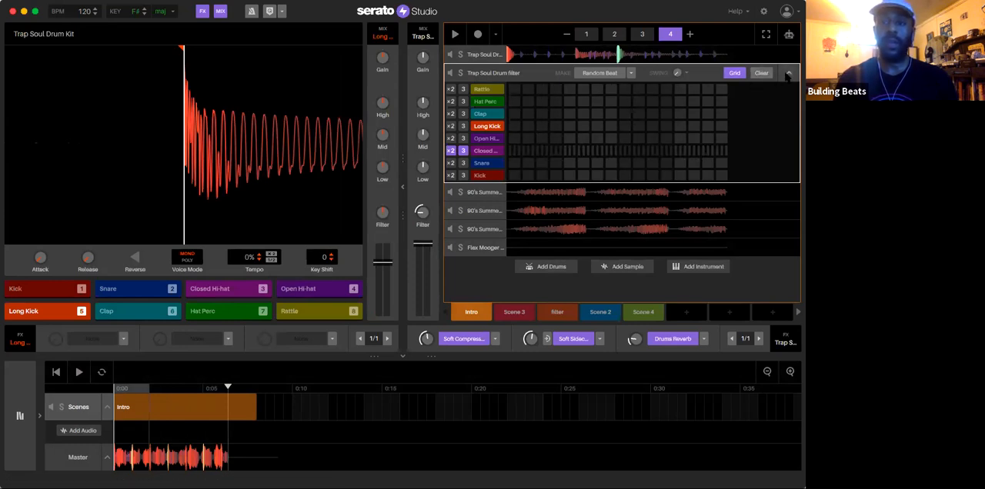
pyautogui.click(787, 74)
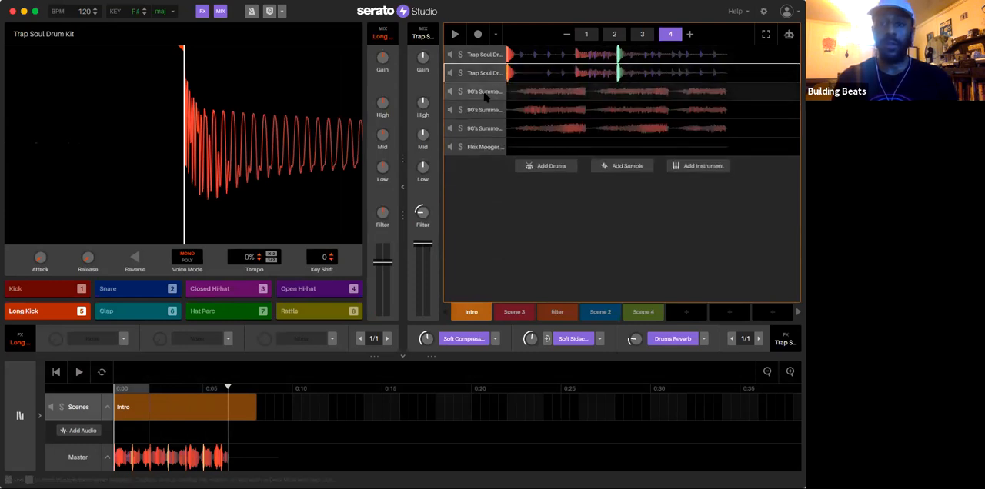
pyautogui.click(485, 92)
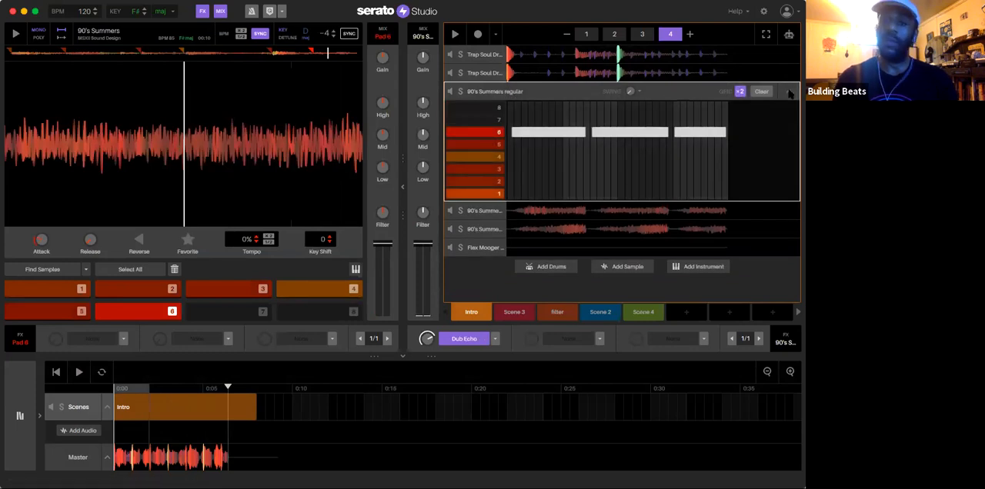
pyautogui.click(789, 93)
pyautogui.click(484, 91)
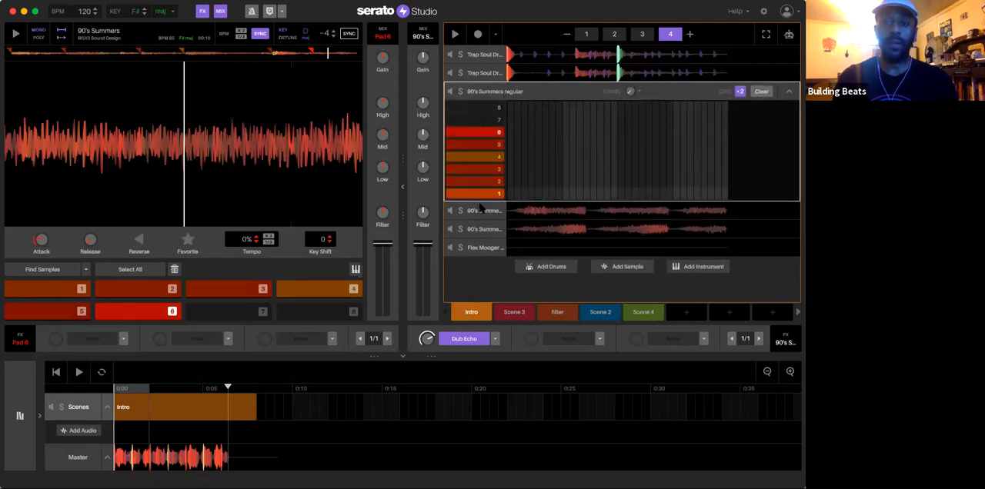
# Step: Clear the 90's Summers filter deck's pattern in the Intro scene and undo that clearing
pyautogui.click(615, 210)
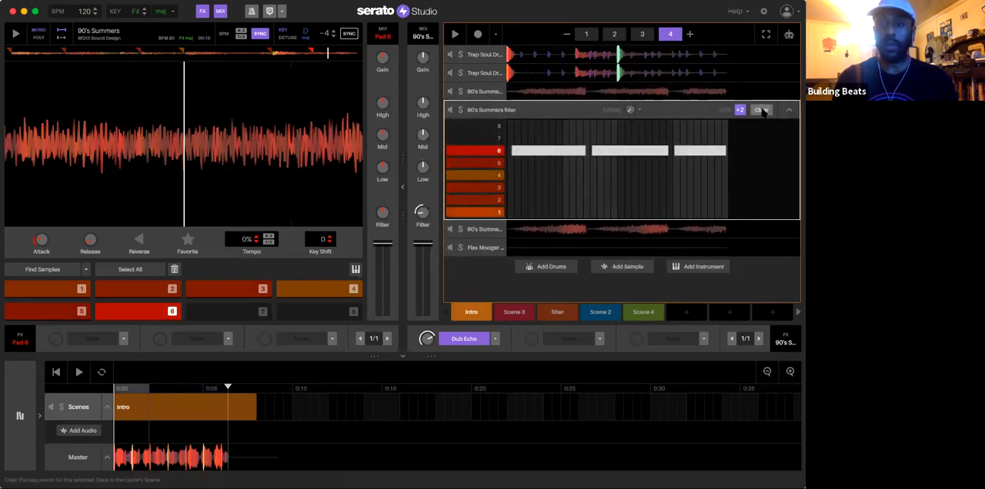
pyautogui.click(761, 109)
pyautogui.click(484, 229)
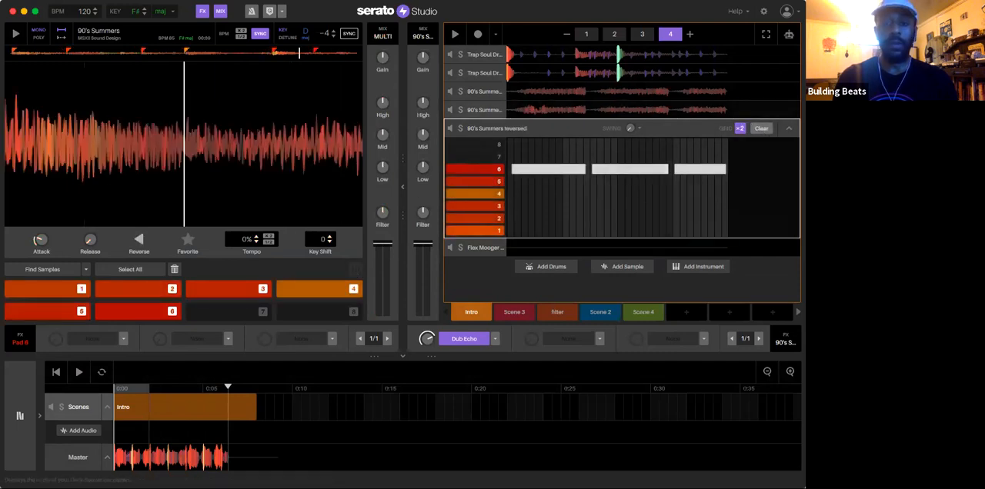
pyautogui.click(478, 110)
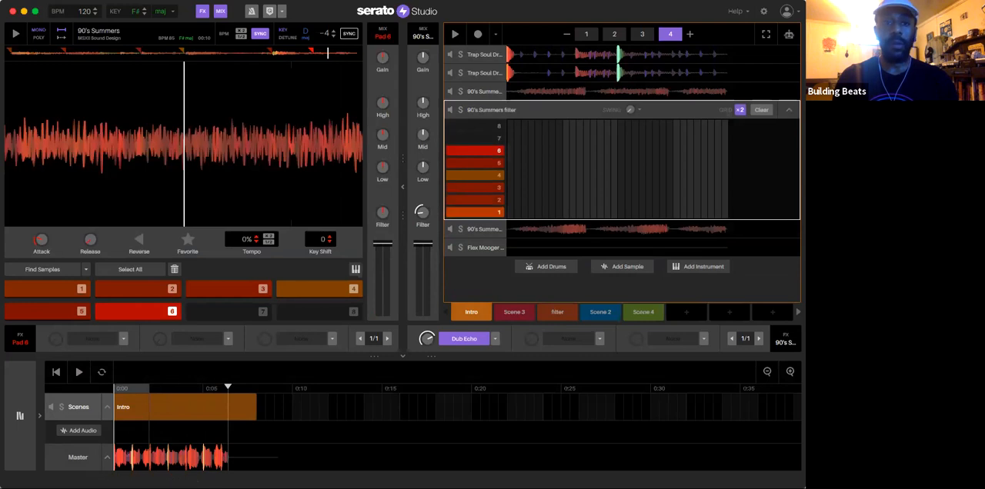
pyautogui.click(123, 0)
pyautogui.click(128, 6)
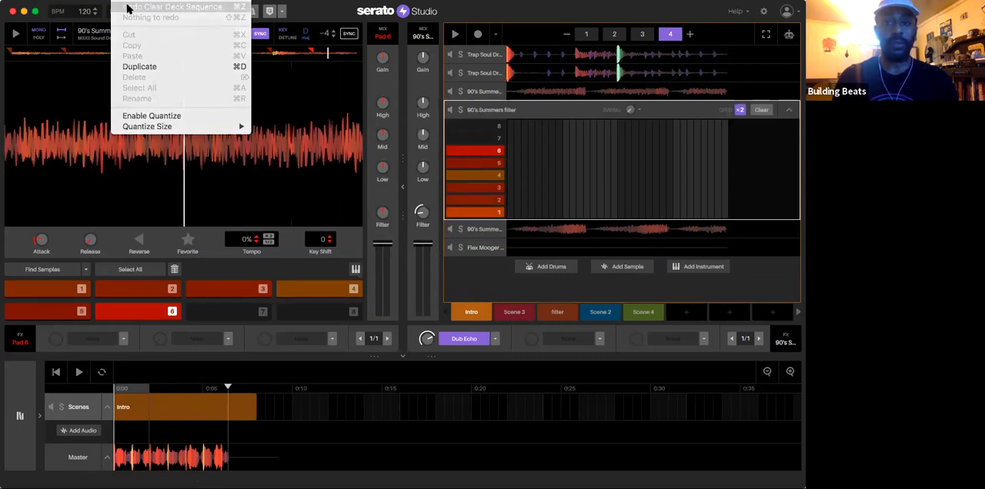
pyautogui.click(788, 109)
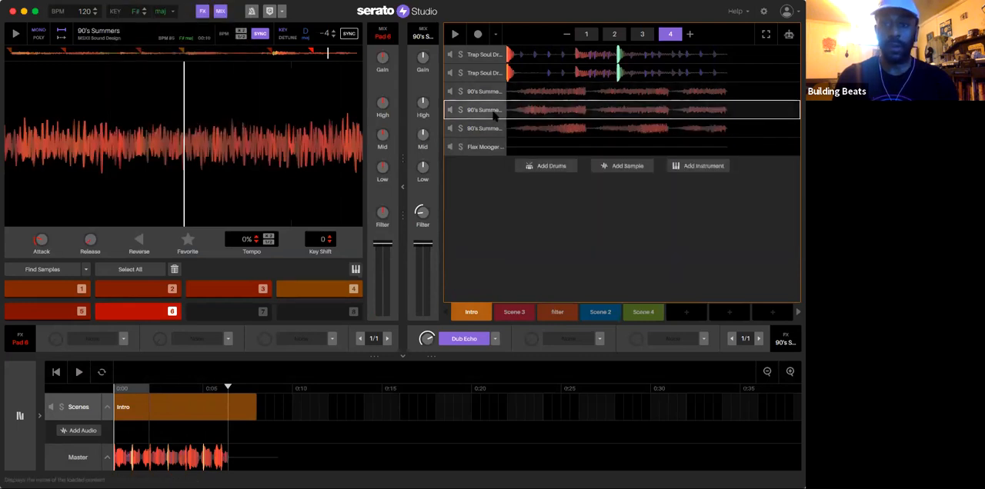
# Step: Clear the 90's Summers reversed and Flex Mooger Bass deck patterns in the Intro scene
pyautogui.click(480, 128)
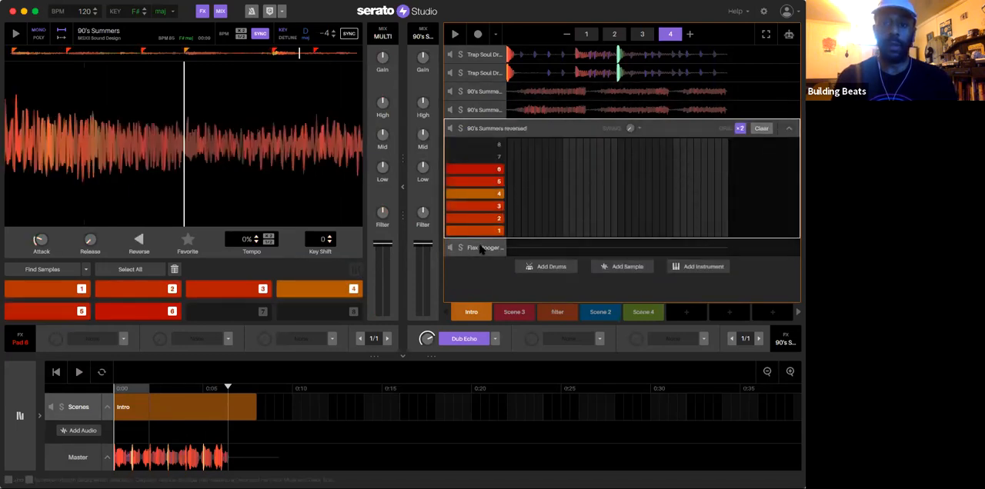
pyautogui.click(480, 248)
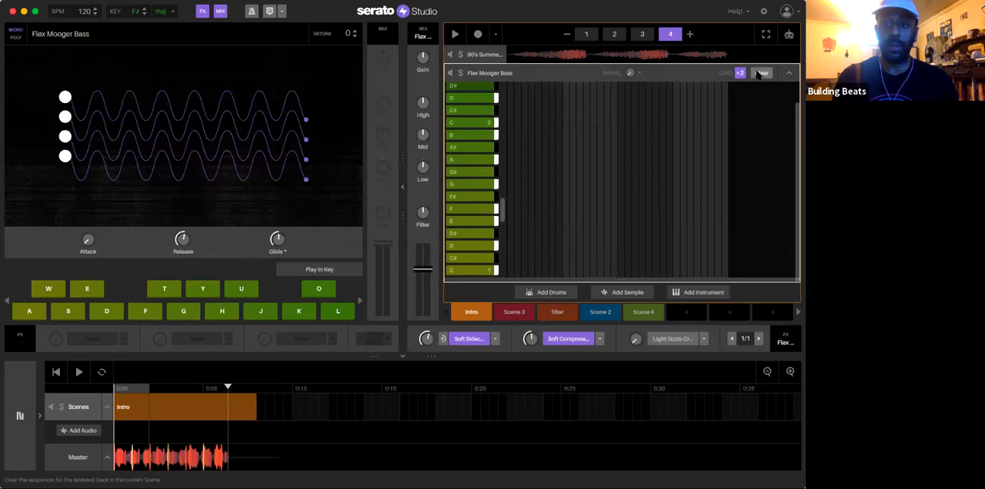
pyautogui.click(788, 73)
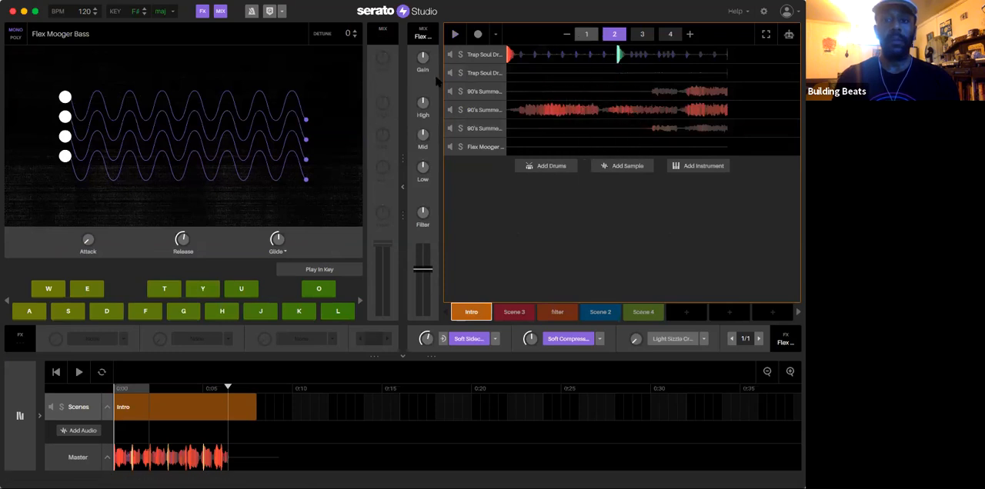
# Step: Remove all closed hi-hat hits from the Trap Soul Drum Kit deck on pages 1 to 4 of the Intro scene
pyautogui.click(482, 55)
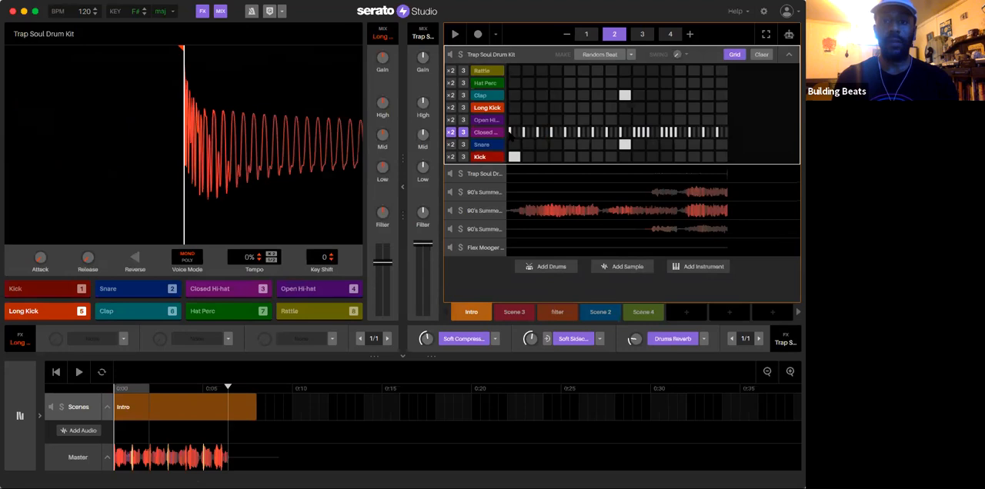
pyautogui.moveTo(509, 132); pyautogui.dragTo(705, 135)
pyautogui.click(586, 34)
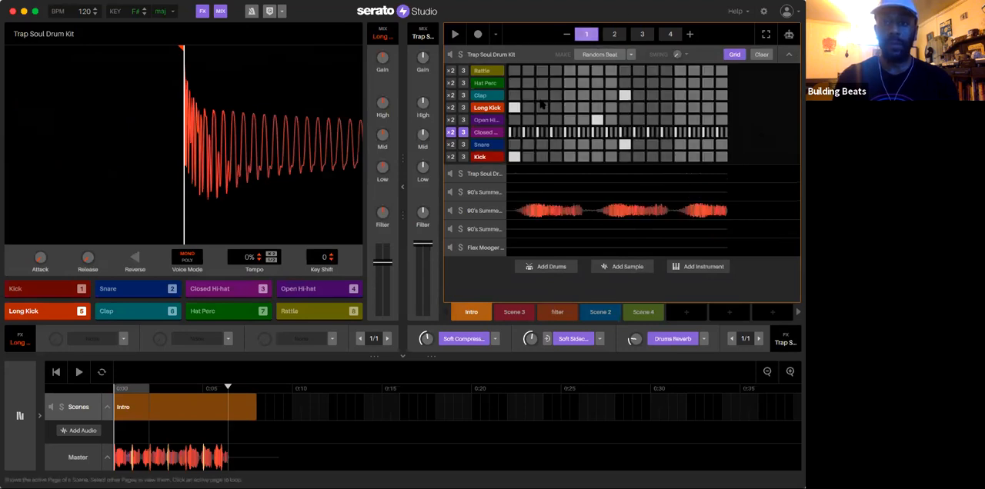
pyautogui.moveTo(510, 133); pyautogui.dragTo(724, 131)
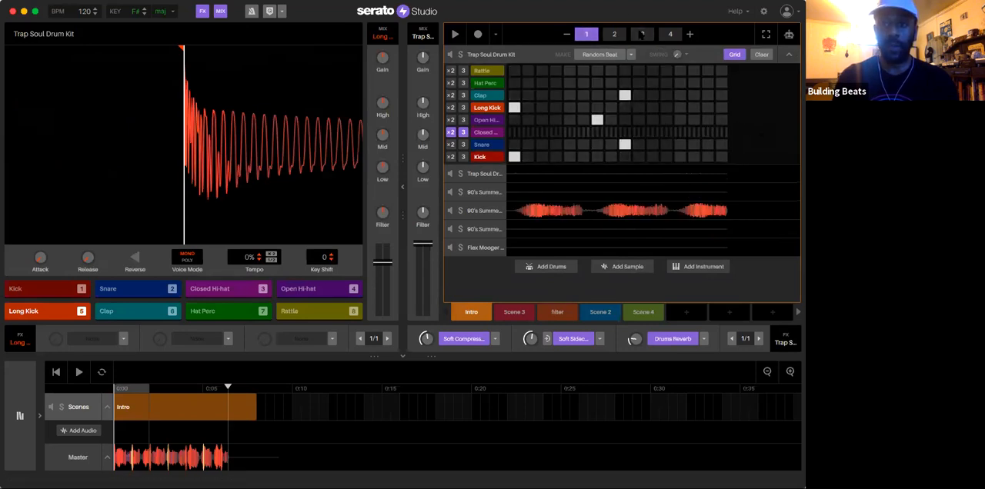
pyautogui.click(642, 34)
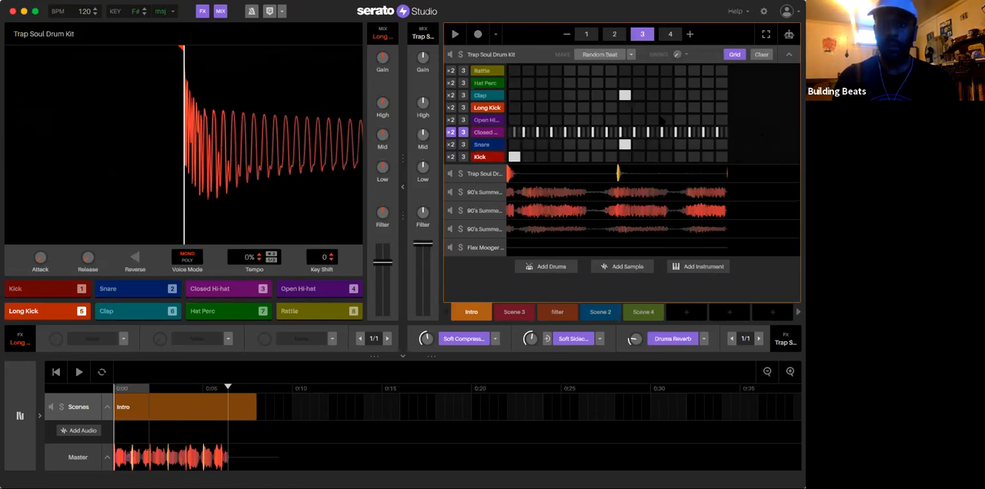
pyautogui.moveTo(662, 120); pyautogui.dragTo(740, 120)
pyautogui.click(670, 34)
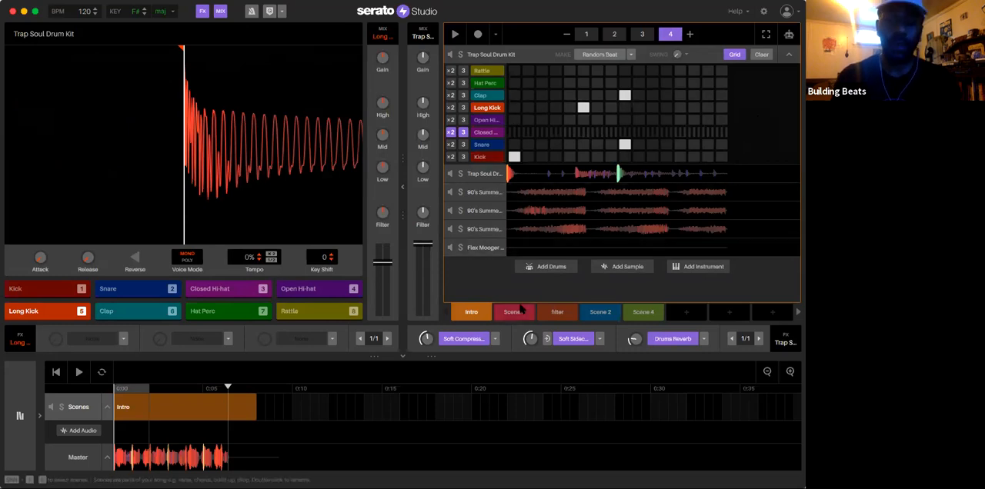
pyautogui.click(476, 310)
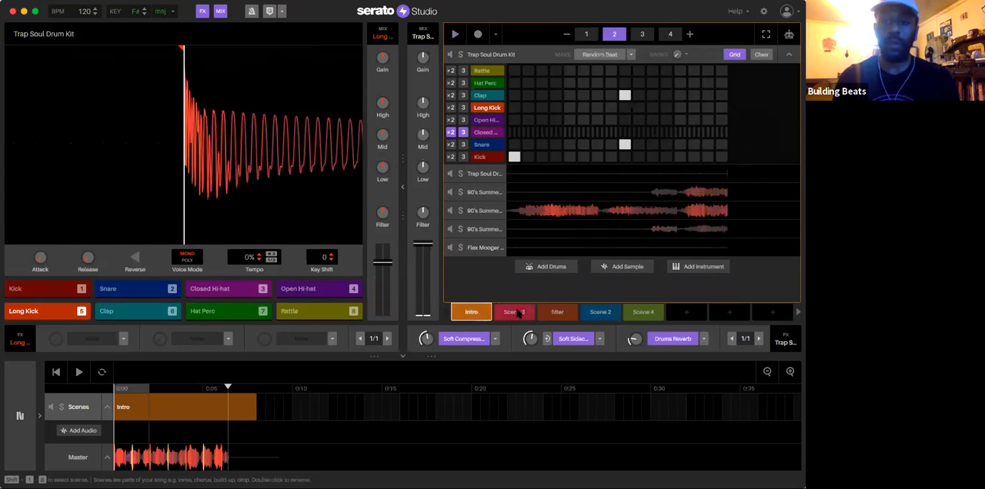
# Step: Play Scene 3, clear its 90's Summers reversed and Trap Soul Drum filter deck patterns, and stop playback
pyautogui.click(515, 311)
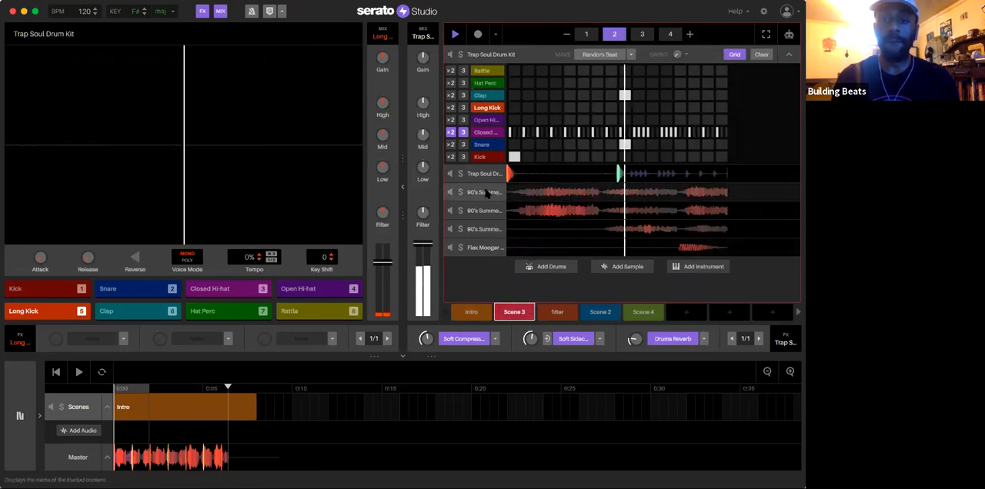
pyautogui.click(486, 192)
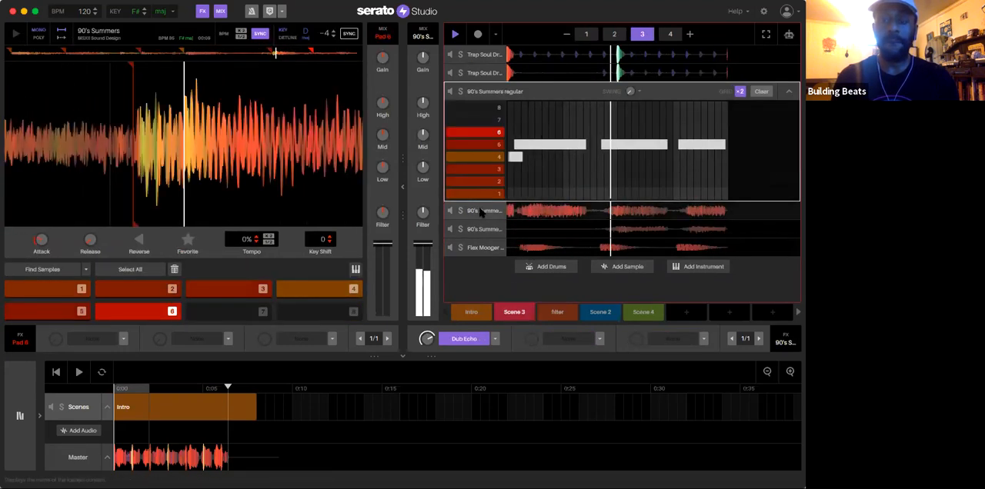
pyautogui.click(480, 211)
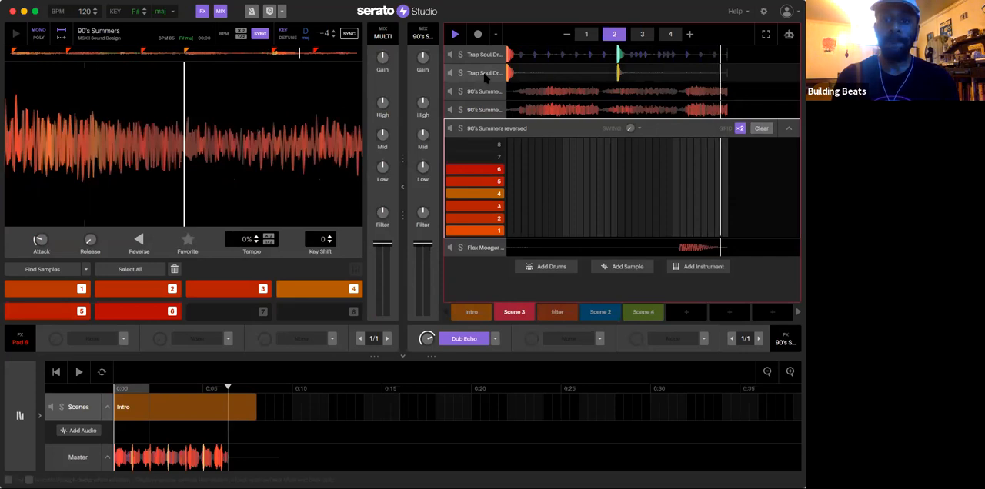
pyautogui.click(485, 73)
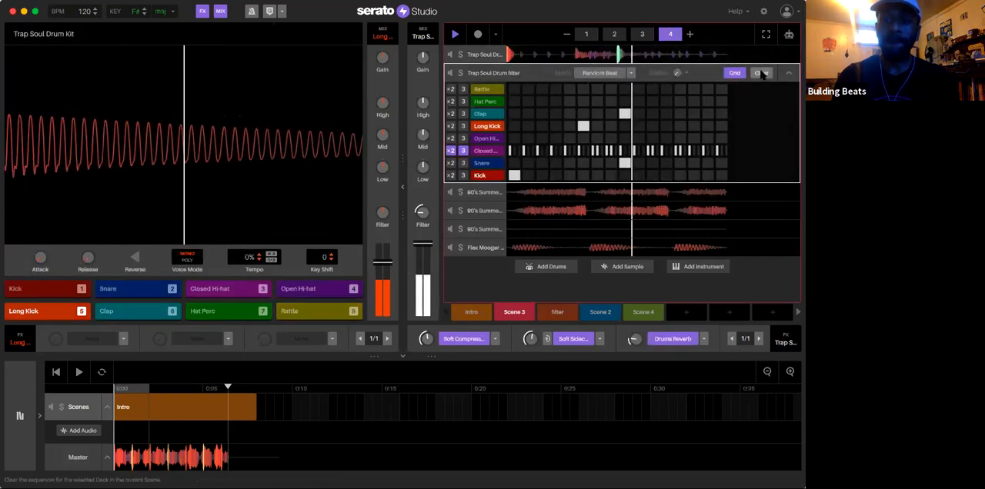
pyautogui.click(761, 73)
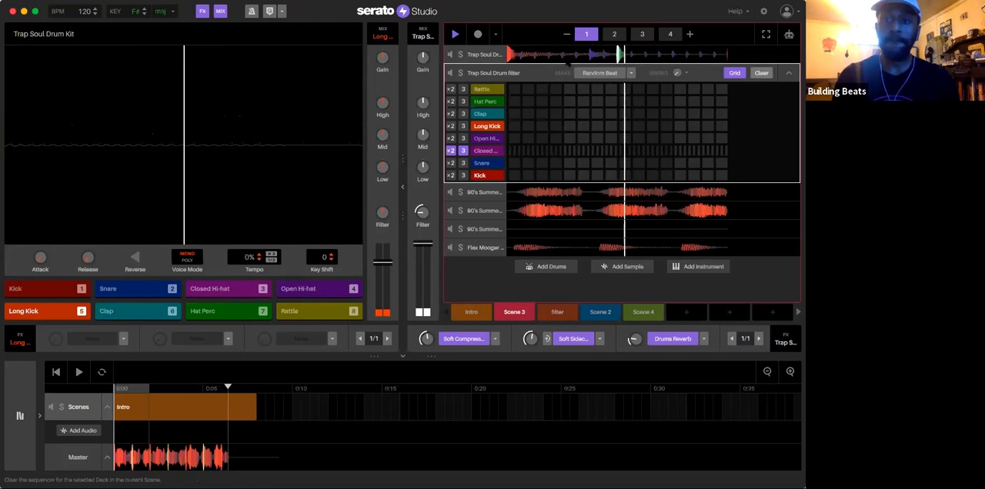
pyautogui.press('space')
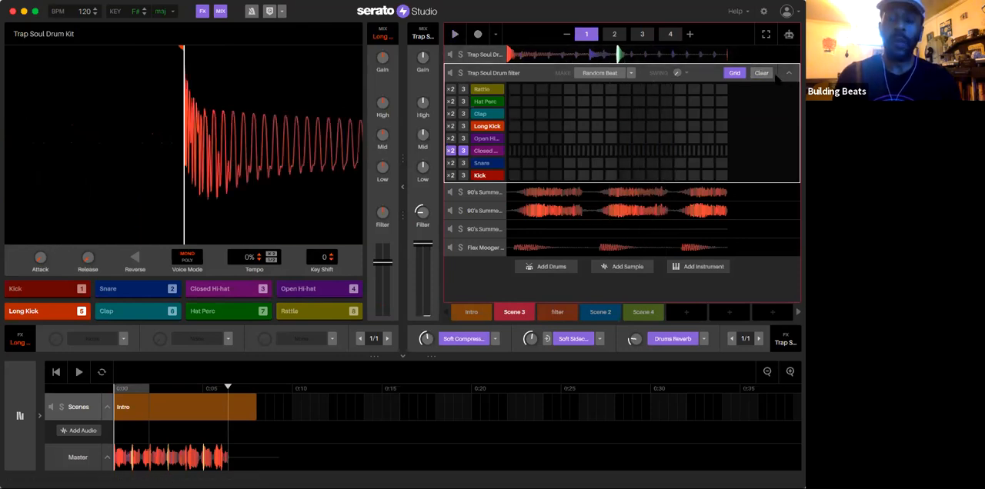
pyautogui.click(788, 73)
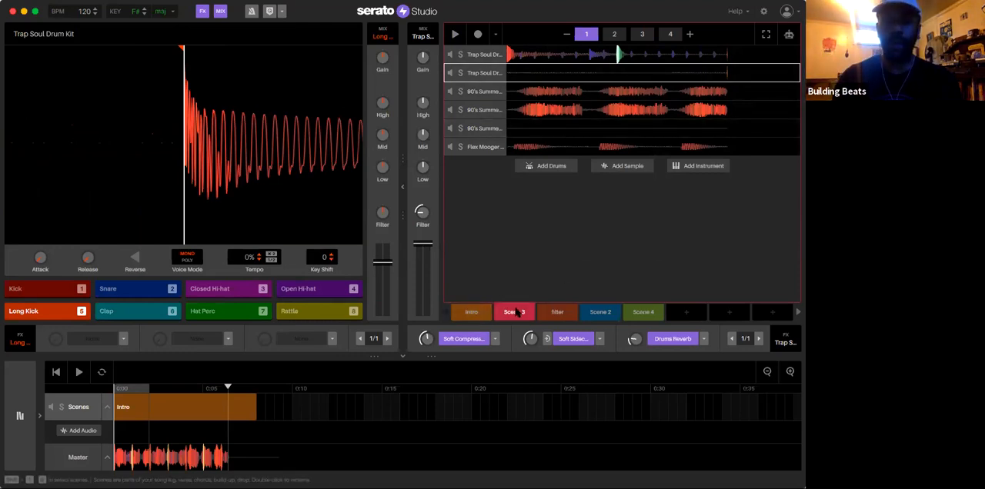
# Step: Add Scene 3 and the filter scene to the song arrangement directly after the Intro
pyautogui.moveTo(428, 348); pyautogui.dragTo(282, 414)
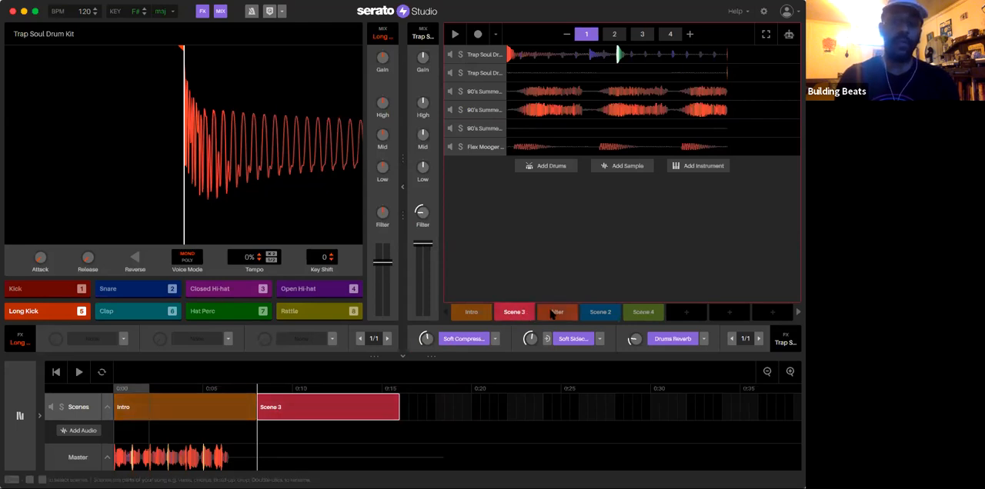
pyautogui.moveTo(557, 311); pyautogui.dragTo(419, 404)
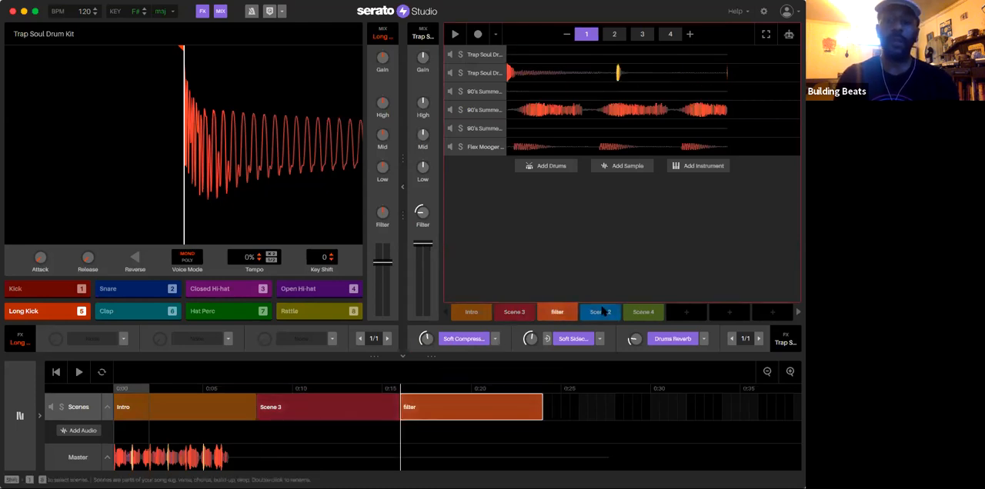
# Step: Audition Scene 2 and Scene 4, ending with Scene 2 selected and playback stopped
pyautogui.click(599, 311)
pyautogui.press('space')
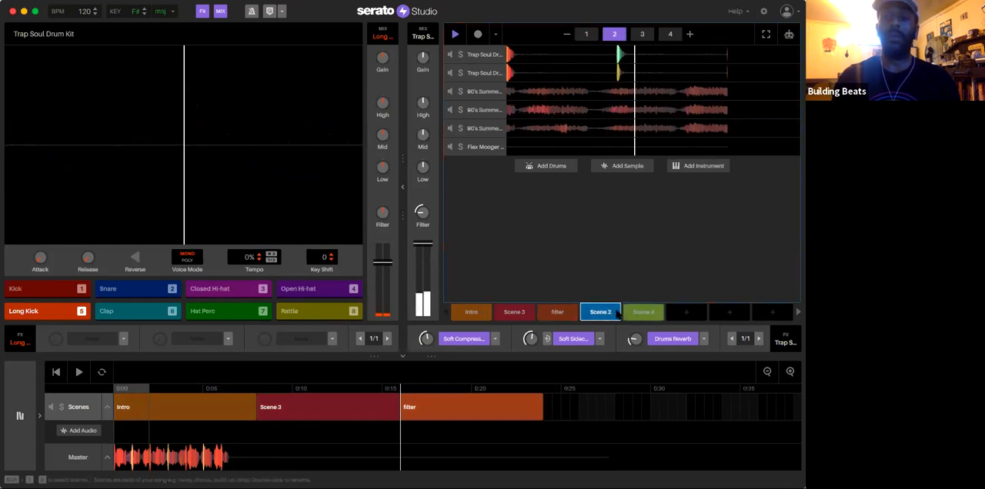
pyautogui.click(637, 312)
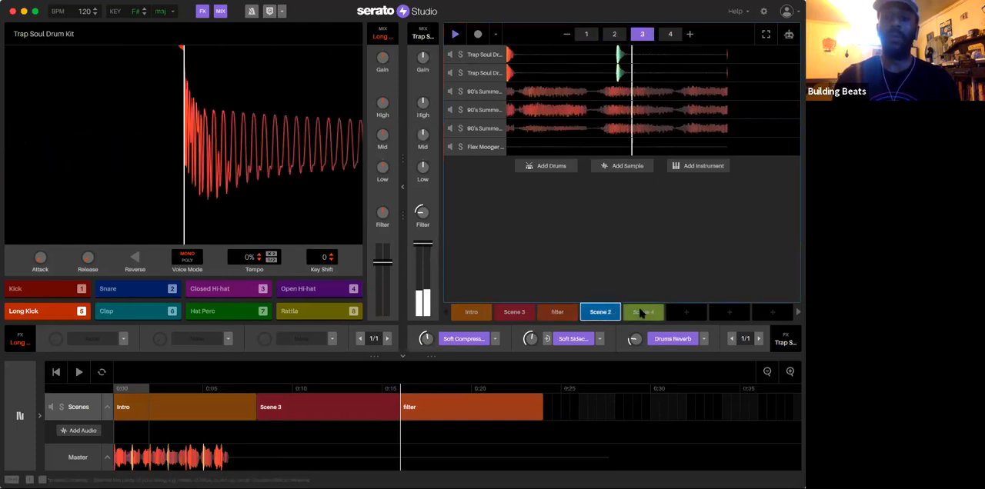
pyautogui.click(600, 311)
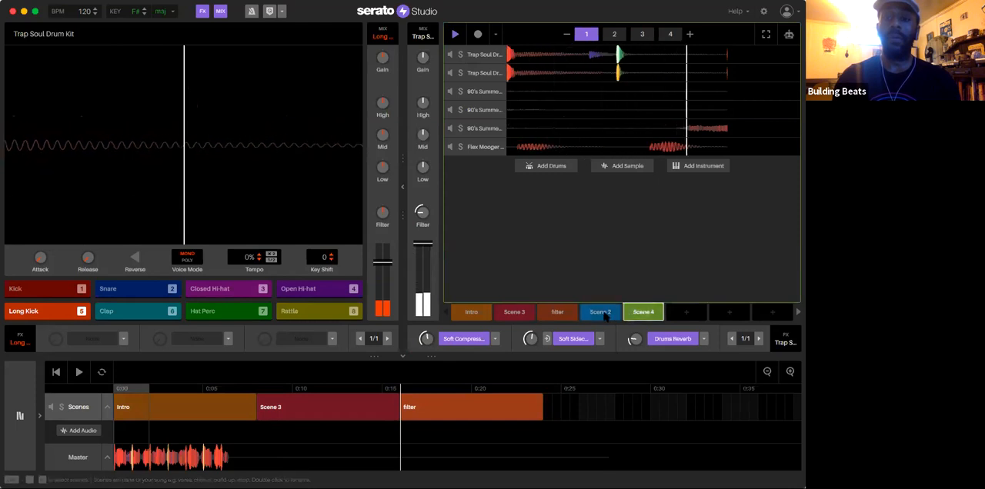
pyautogui.press('space')
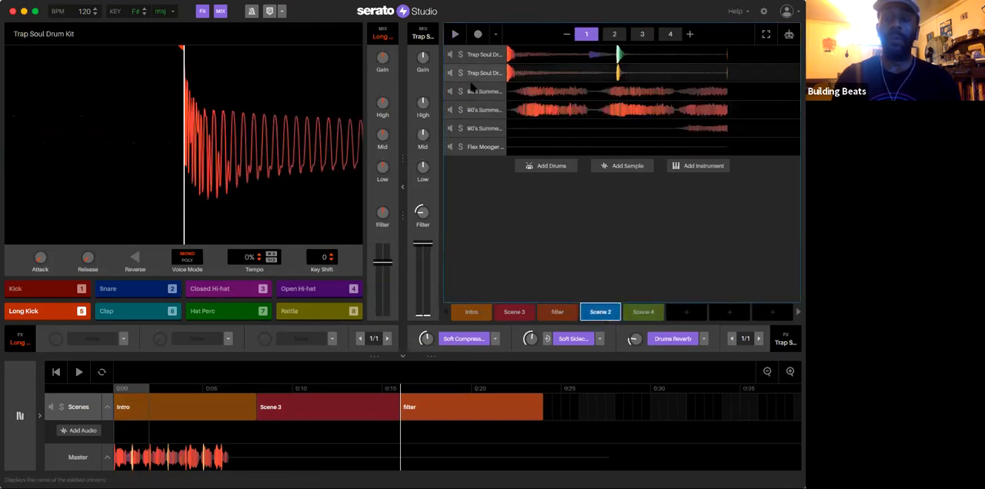
# Step: Clear the 90's Summers reversed deck's pattern in Scene 2 and play the scene with the regular deck open
pyautogui.click(485, 110)
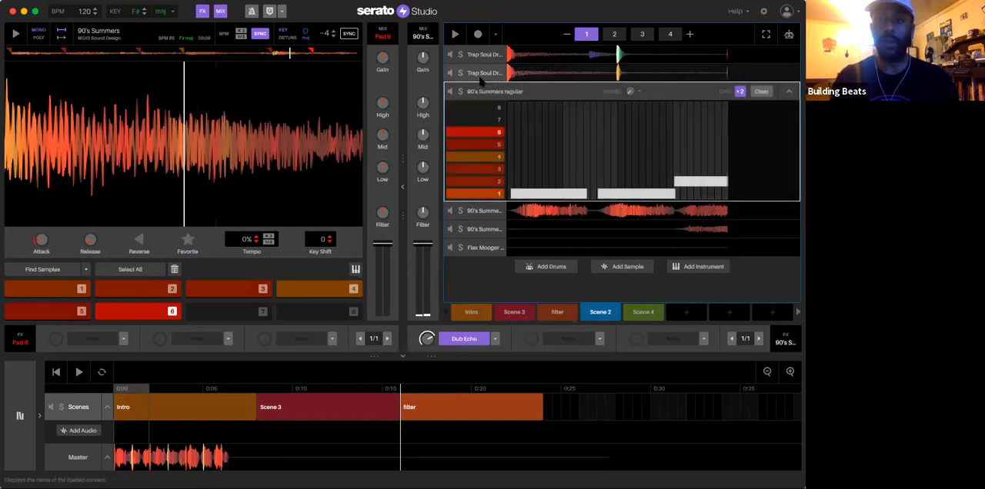
pyautogui.click(496, 228)
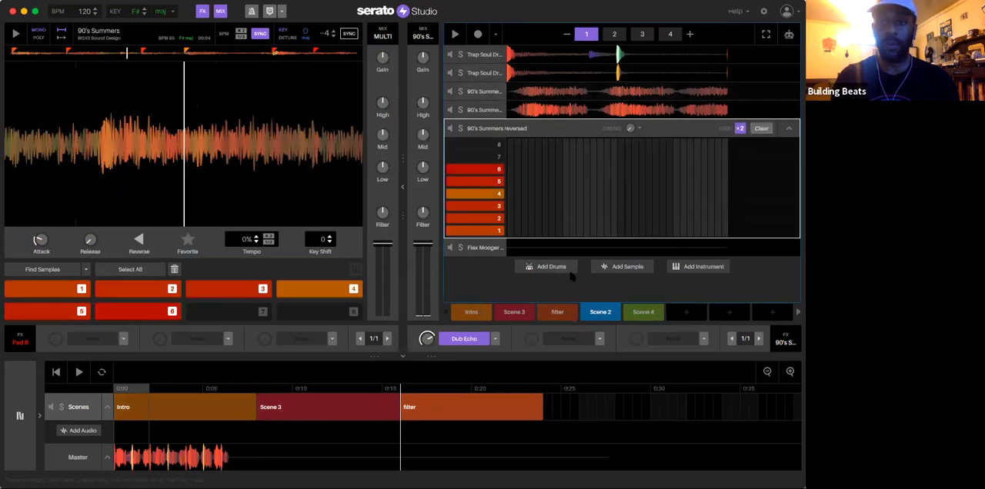
pyautogui.click(484, 92)
pyautogui.press('space')
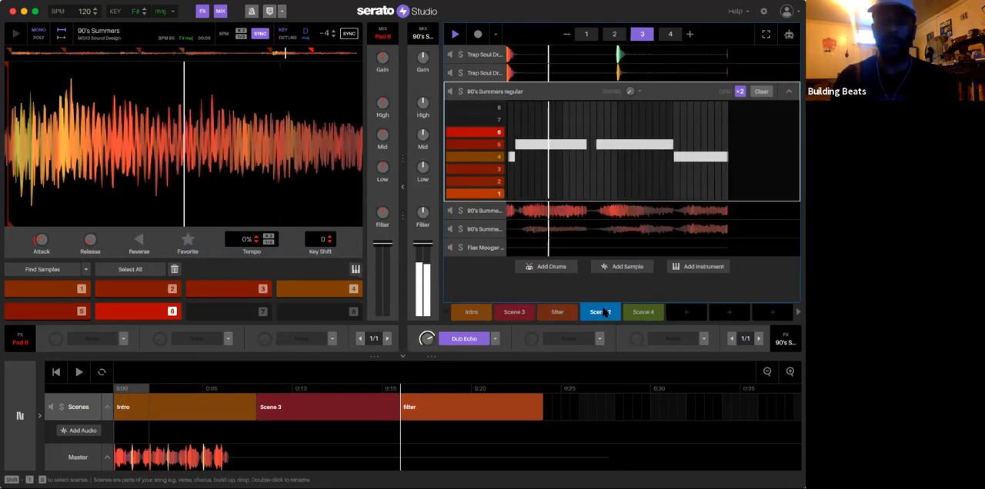
# Step: Append Scene 2 and Scene 4 after the filter block in the song arrangement and enlarge the song view
pyautogui.moveTo(604, 312); pyautogui.dragTo(572, 400)
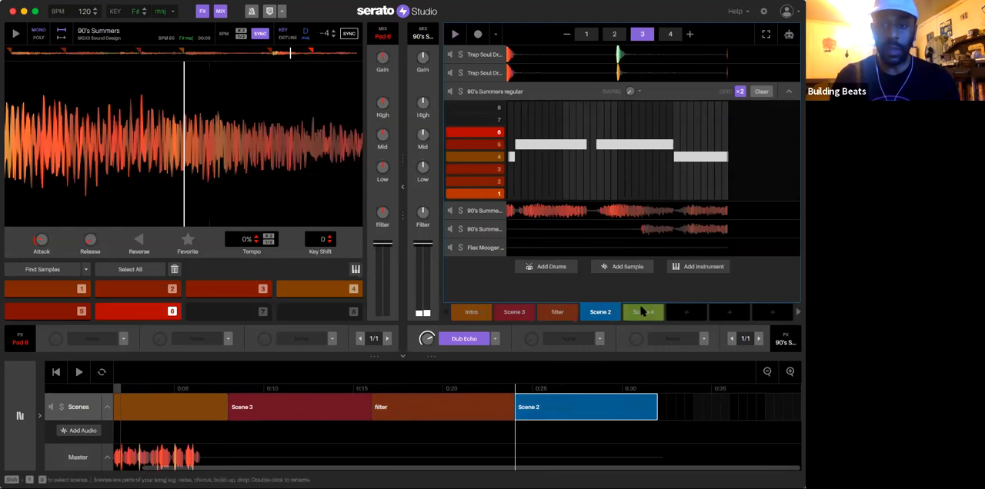
pyautogui.moveTo(643, 312); pyautogui.dragTo(681, 400)
pyautogui.click(766, 372)
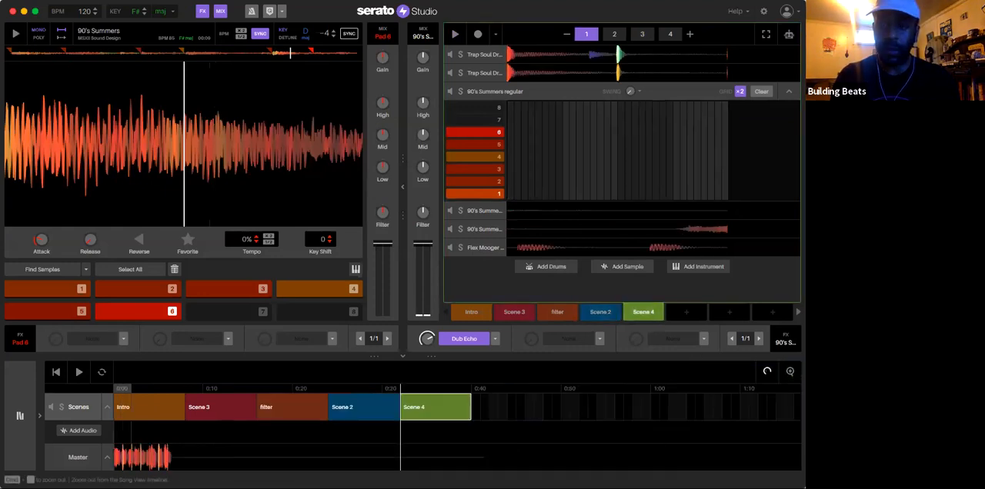
pyautogui.click(767, 372)
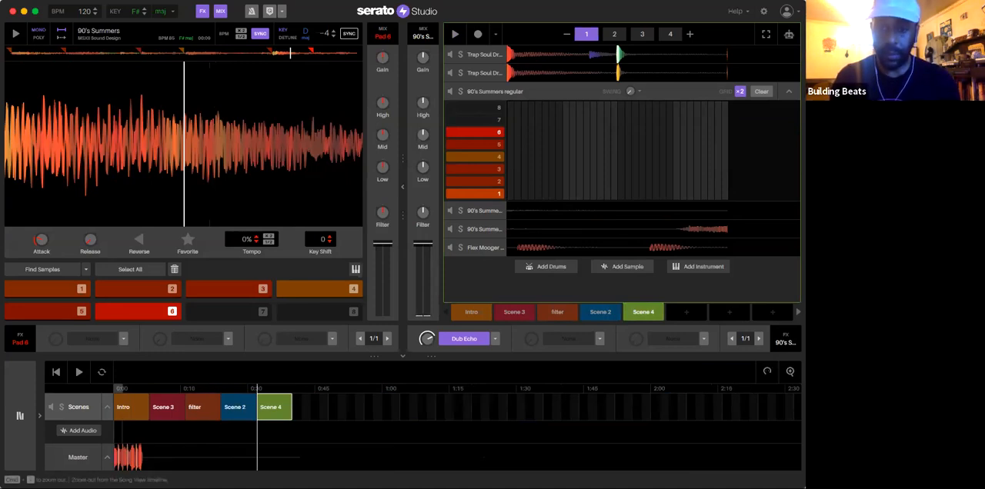
pyautogui.click(767, 371)
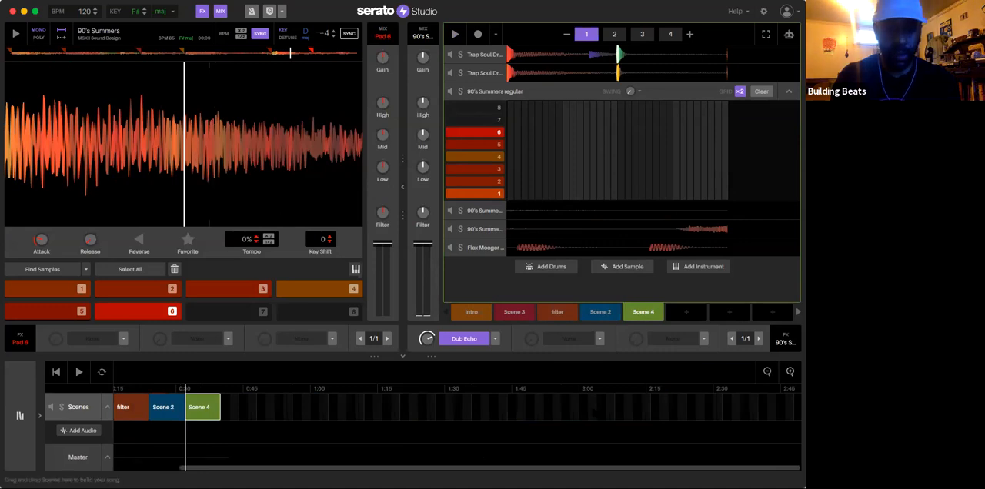
pyautogui.click(789, 372)
pyautogui.moveTo(431, 356); pyautogui.dragTo(441, 248)
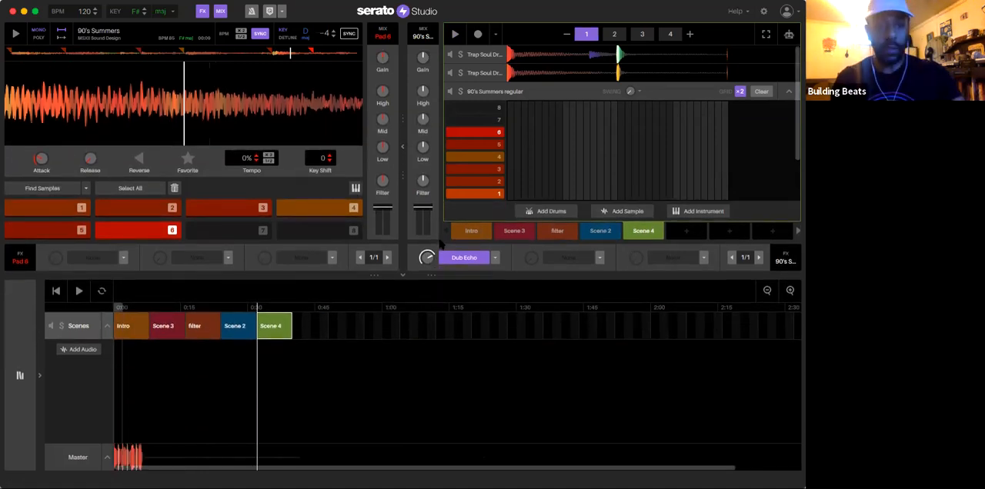
pyautogui.moveTo(432, 274); pyautogui.dragTo(432, 277)
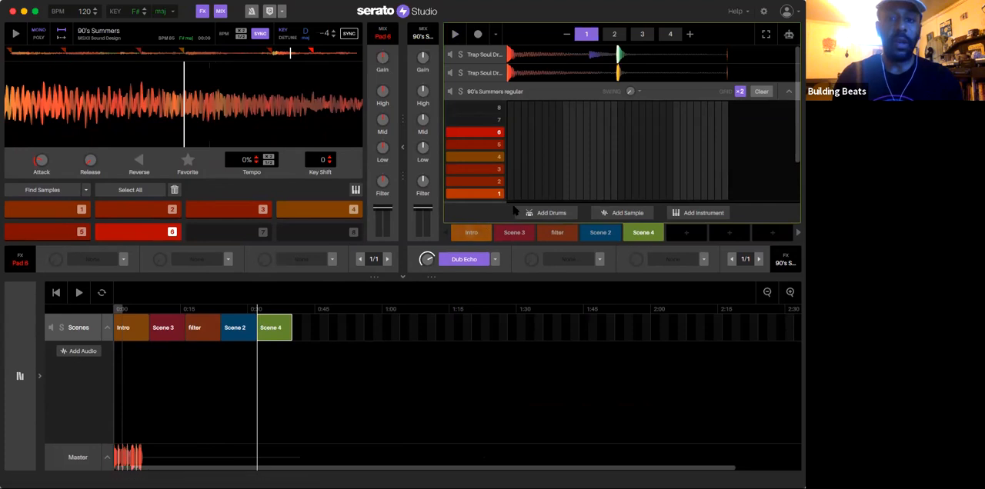
# Step: Append the Intro, filter and Scene 3 scenes after the Scene 4 block in the song arrangement
pyautogui.click(469, 180)
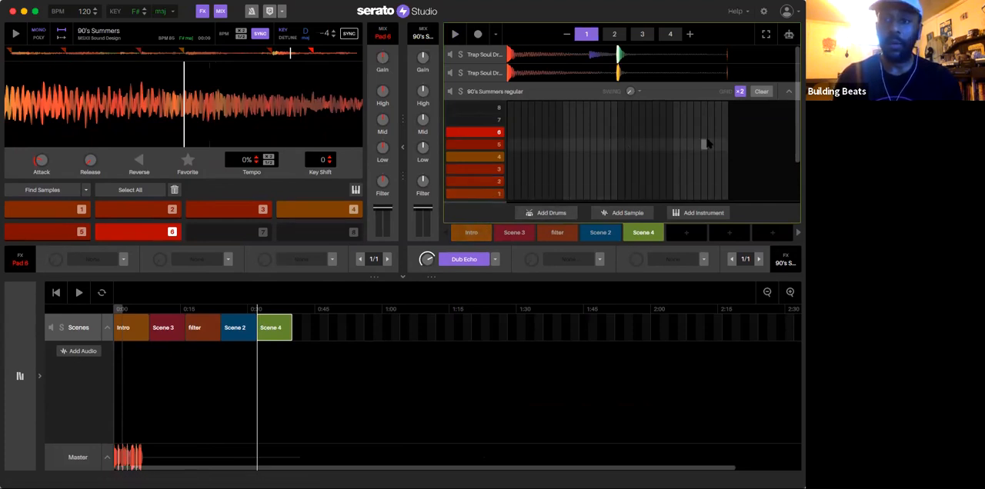
pyautogui.scroll(-3, 707, 144)
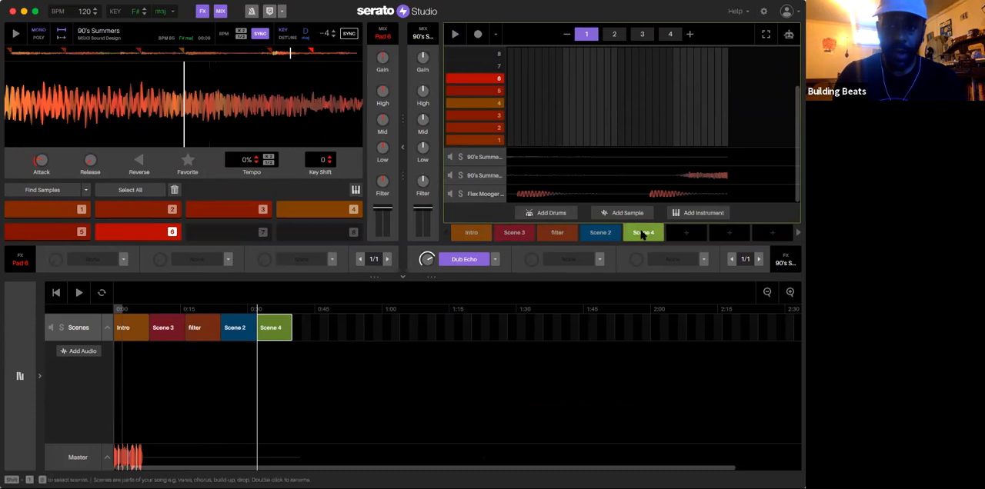
pyautogui.moveTo(470, 232); pyautogui.dragTo(309, 323)
pyautogui.moveTo(548, 234); pyautogui.dragTo(346, 326)
pyautogui.moveTo(512, 235); pyautogui.dragTo(385, 330)
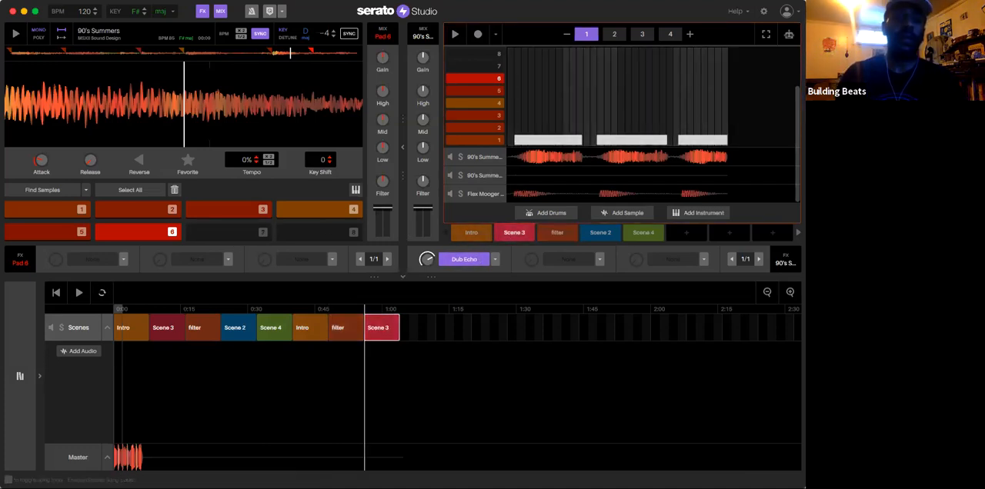
# Step: Play the song from the start and enable Master Compressor, Brightener EQ and Limiter on the master track
pyautogui.click(56, 293)
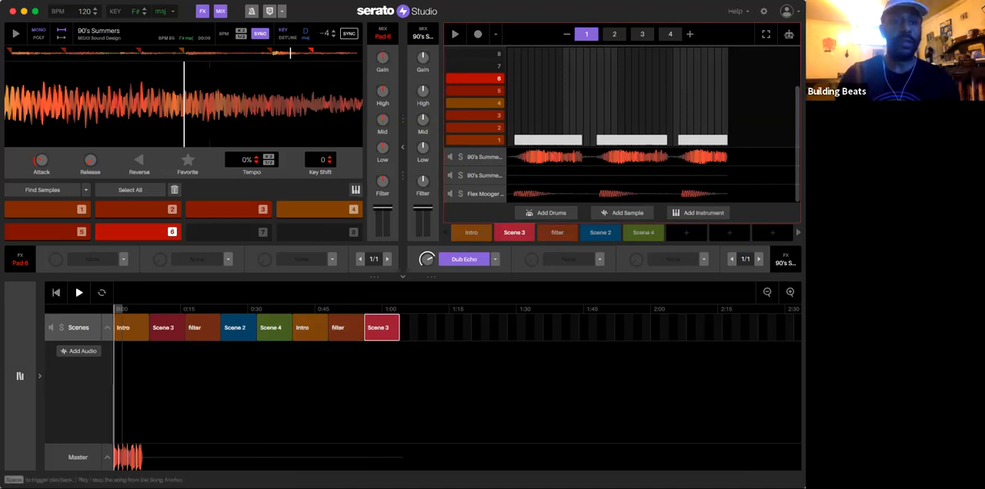
pyautogui.click(77, 292)
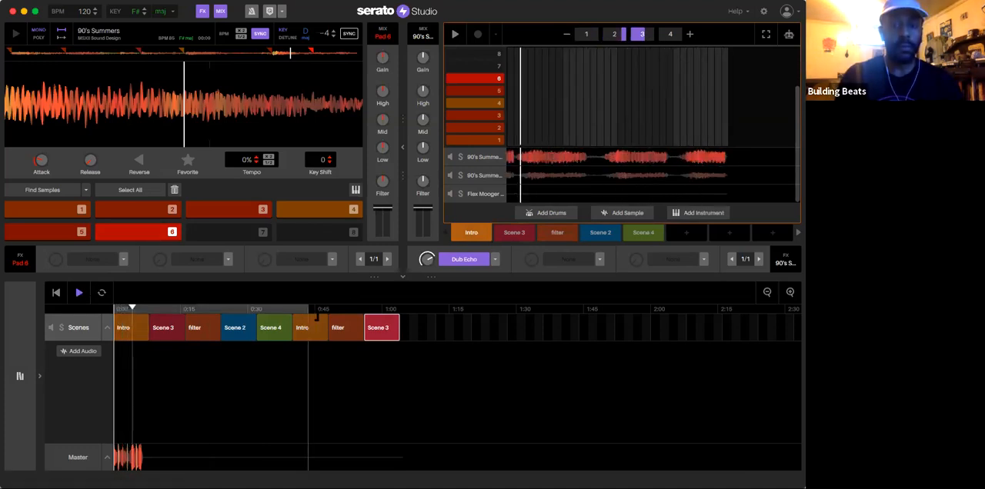
pyautogui.click(76, 456)
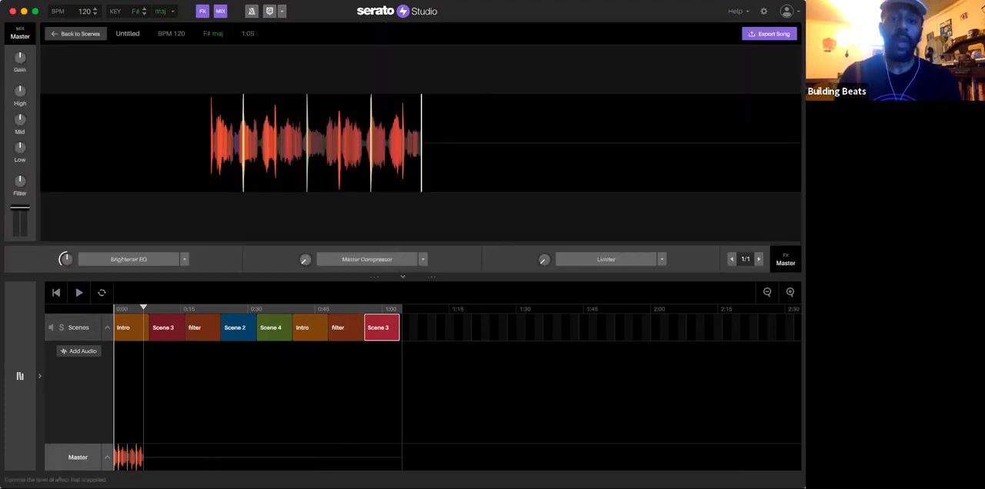
pyautogui.click(338, 258)
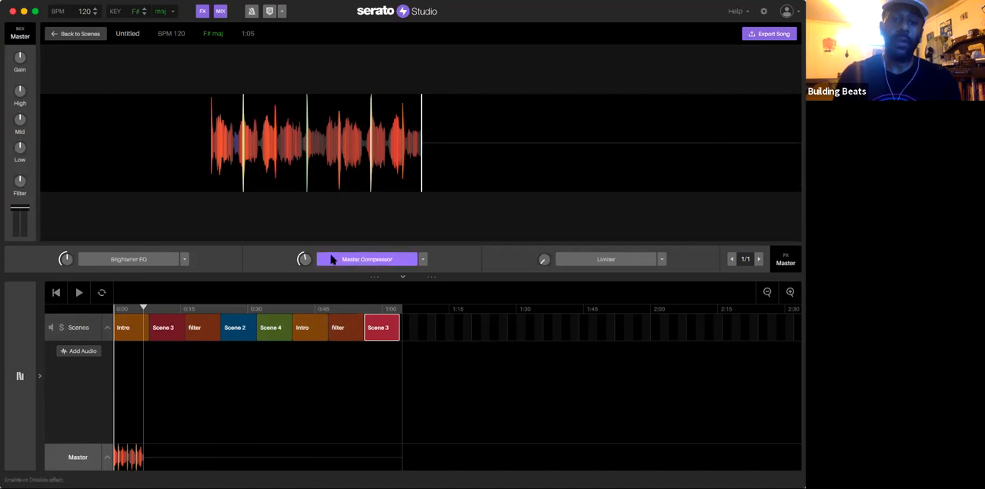
pyautogui.click(116, 260)
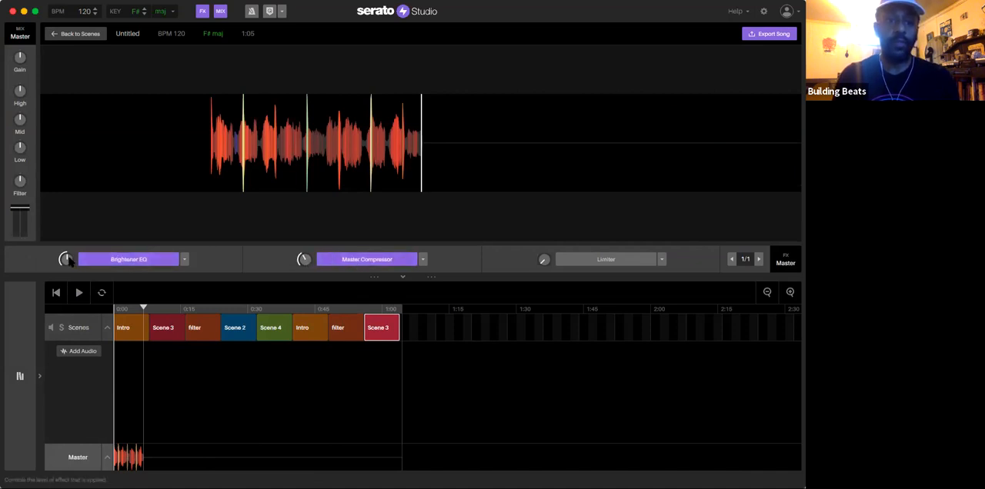
pyautogui.click(591, 261)
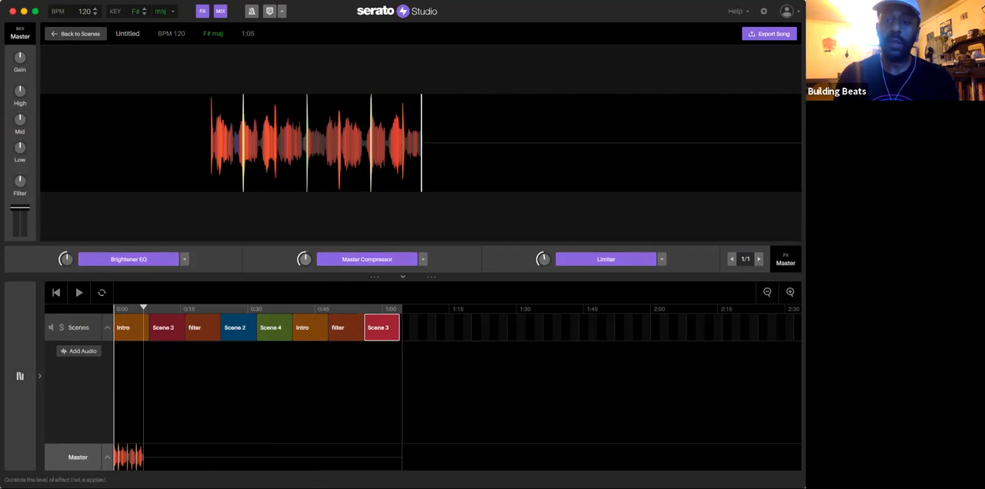
# Step: Play the song through the master effects and lower the Master Compressor and Limiter amounts
pyautogui.press('space')
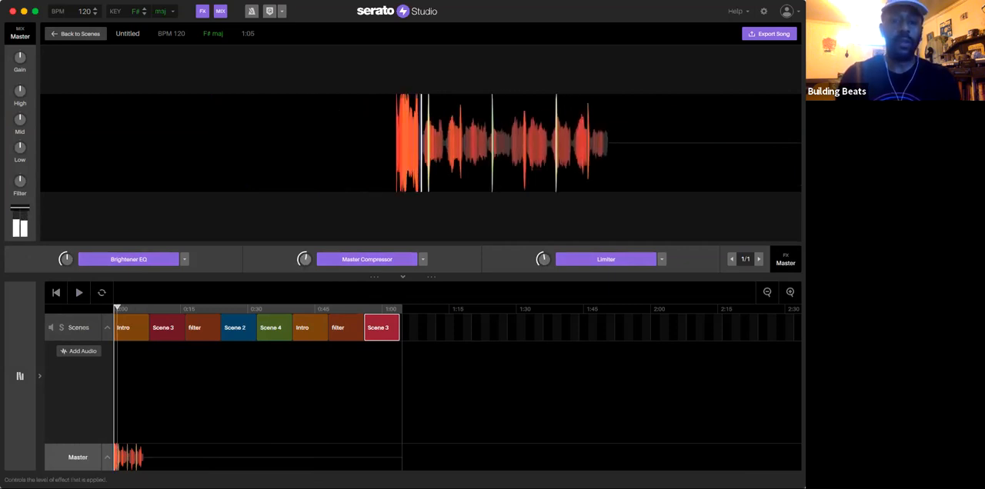
pyautogui.moveTo(546, 259); pyautogui.dragTo(545, 276)
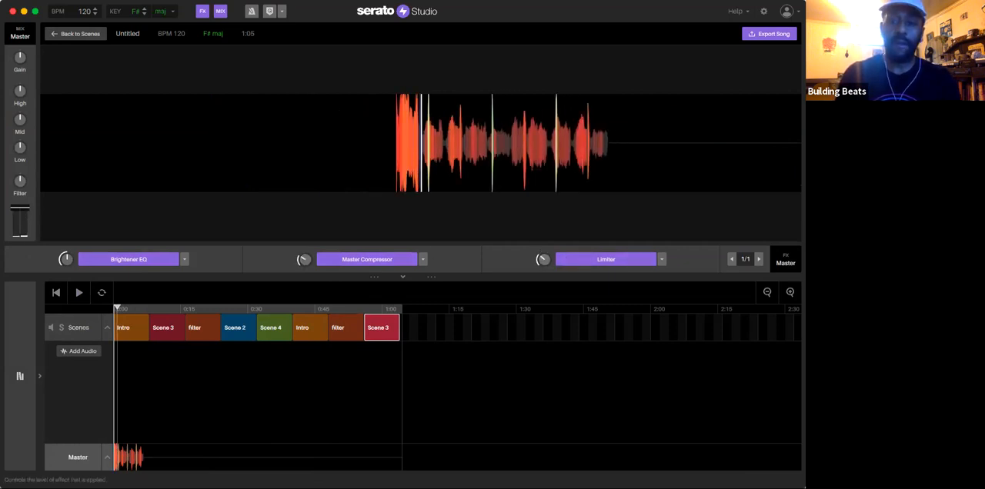
pyautogui.press('space')
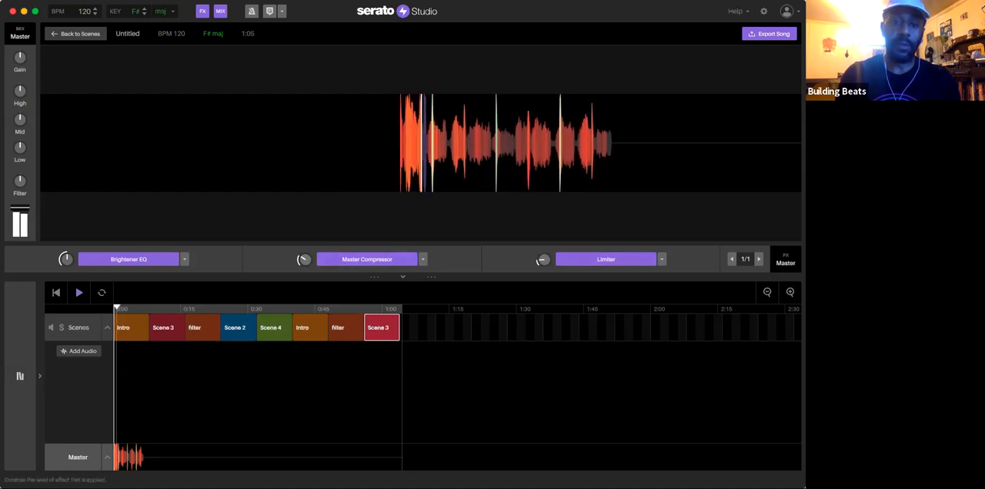
# Step: Return to the scenes and duplicate the Scene 4 block four times over the Intro, filter and Scene 3 blocks following it
pyautogui.click(81, 329)
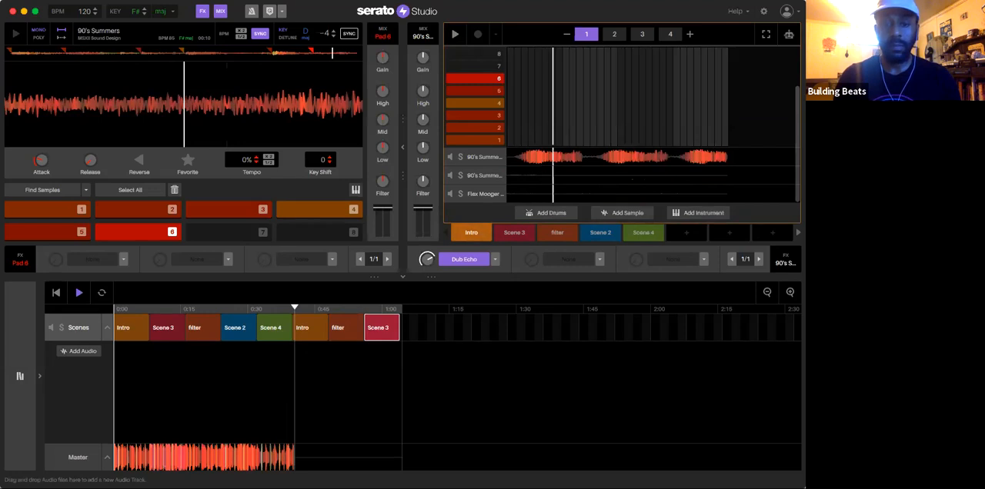
pyautogui.click(274, 332)
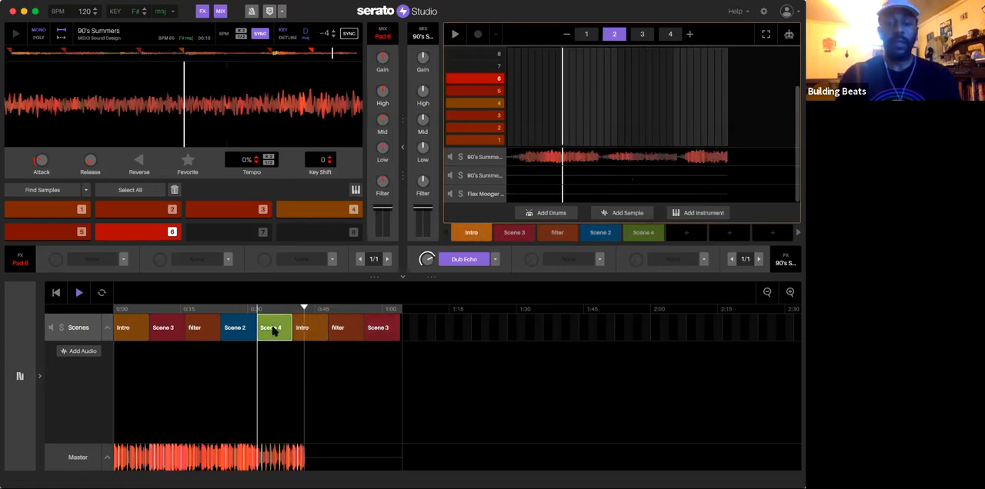
pyautogui.press('super+d')
pyautogui.press('super+d')
pyautogui.press('super+d')
pyautogui.press('super+d')
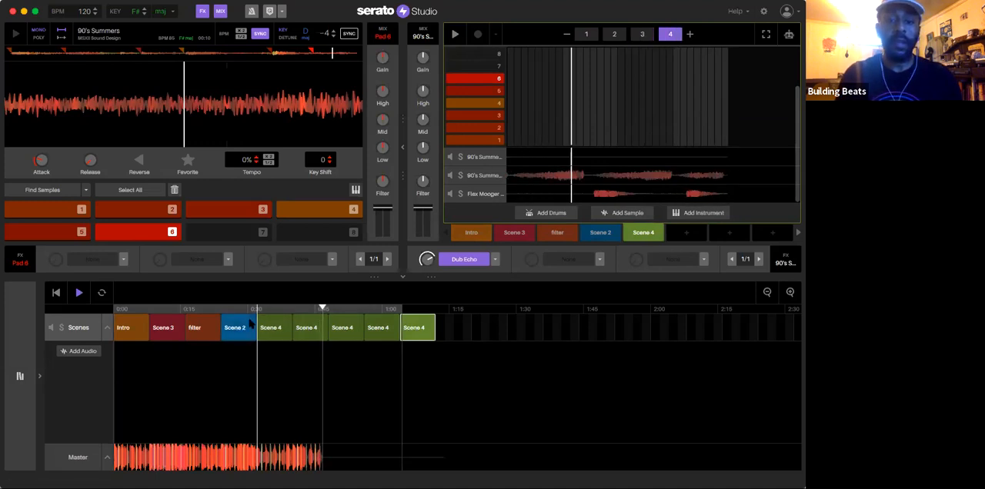
# Step: Replace the last two Scene 4 blocks with filter and append Scene 2, Scene 4, Scene 2 and Intro
pyautogui.moveTo(556, 231); pyautogui.dragTo(383, 331)
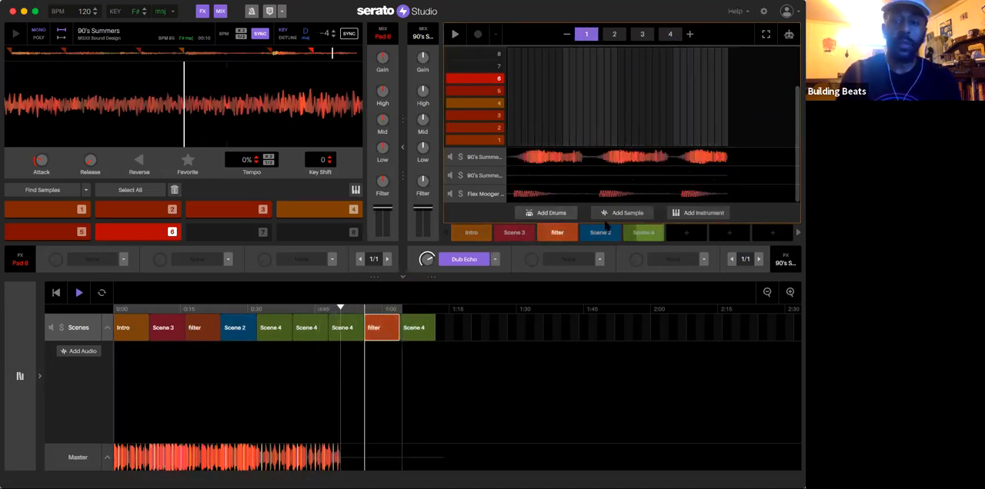
pyautogui.click(425, 327)
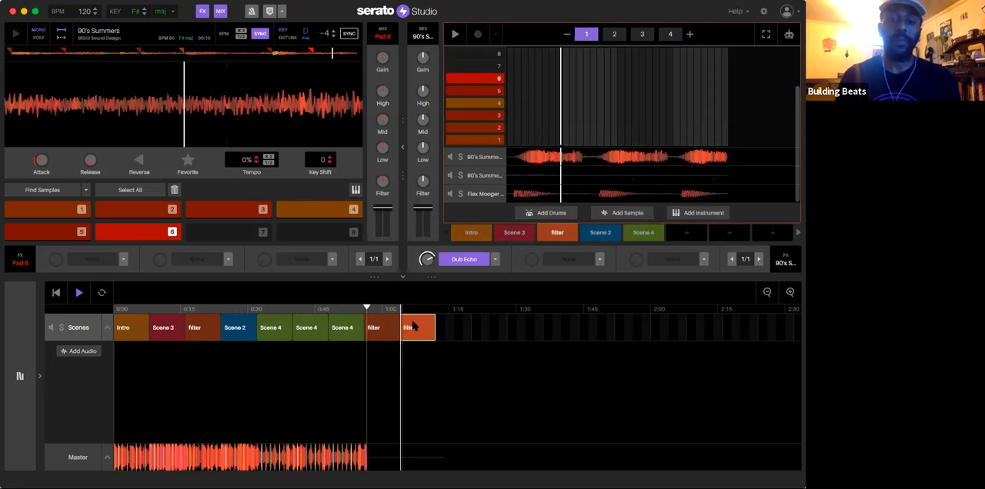
pyautogui.click(600, 232)
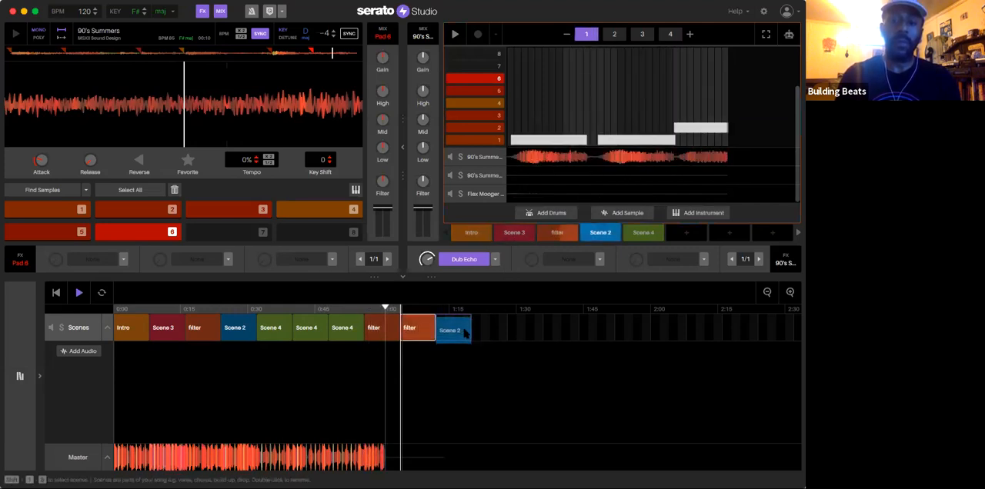
pyautogui.moveTo(628, 229); pyautogui.dragTo(487, 327)
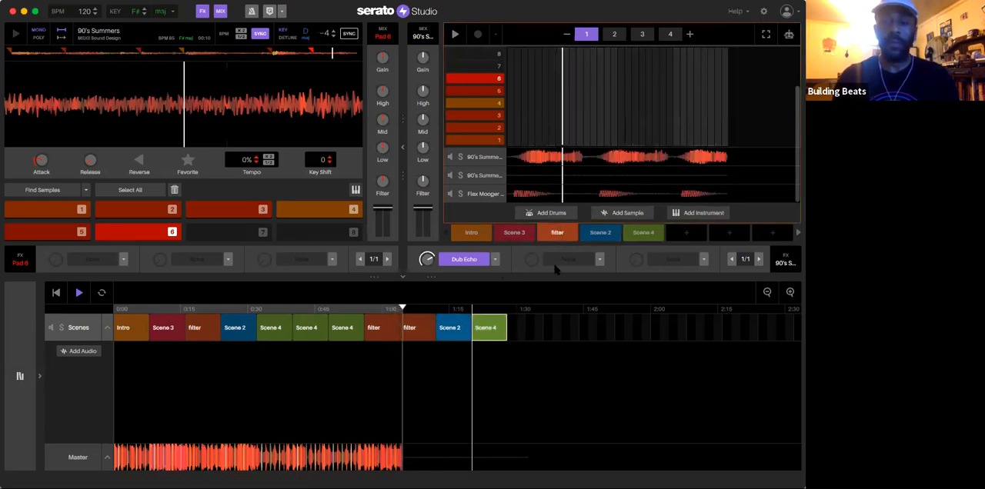
pyautogui.moveTo(600, 232); pyautogui.dragTo(529, 327)
pyautogui.moveTo(471, 233); pyautogui.dragTo(571, 325)
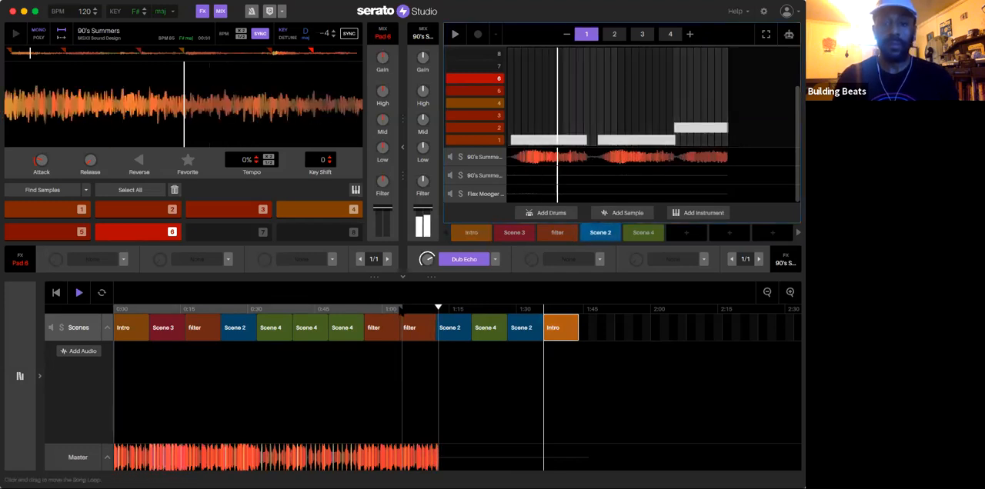
# Step: Replay the song from the second-to-last filter section and try filter in place of the late Scene 4 block, switching it back to Scene 4
pyautogui.click(402, 308)
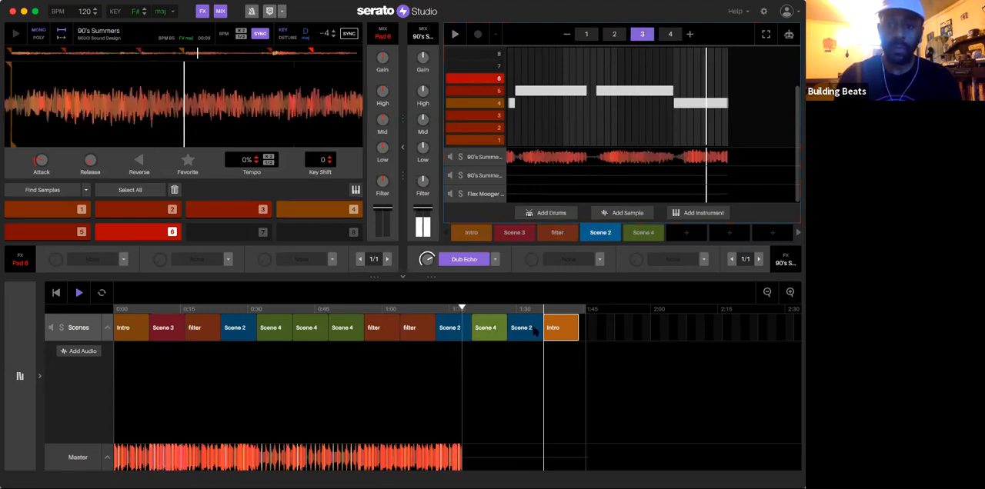
pyautogui.click(487, 329)
pyautogui.click(563, 234)
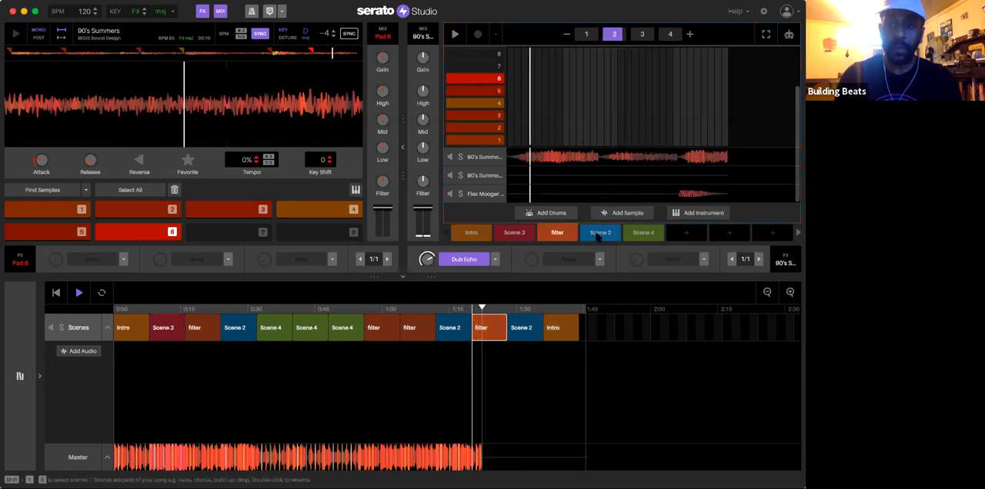
pyautogui.click(643, 231)
pyautogui.moveTo(536, 309); pyautogui.dragTo(496, 328)
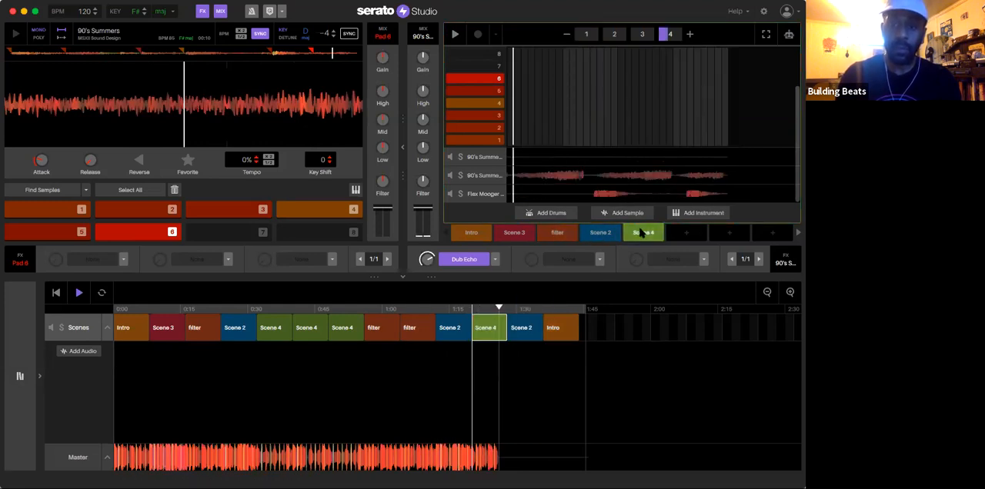
# Step: Replace the last Scene 2 block with Scene 4 and delete the closing Intro block
pyautogui.moveTo(643, 233); pyautogui.dragTo(528, 330)
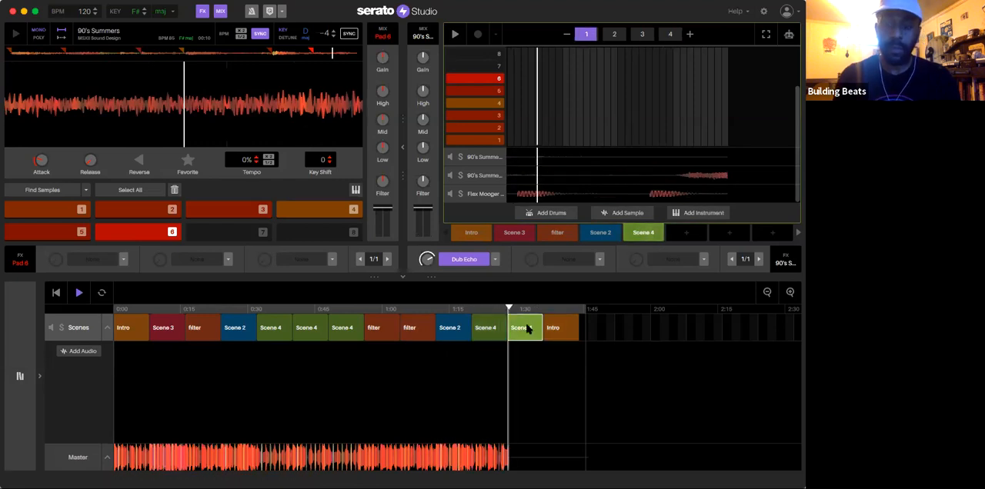
pyautogui.click(563, 329)
pyautogui.press('Delete')
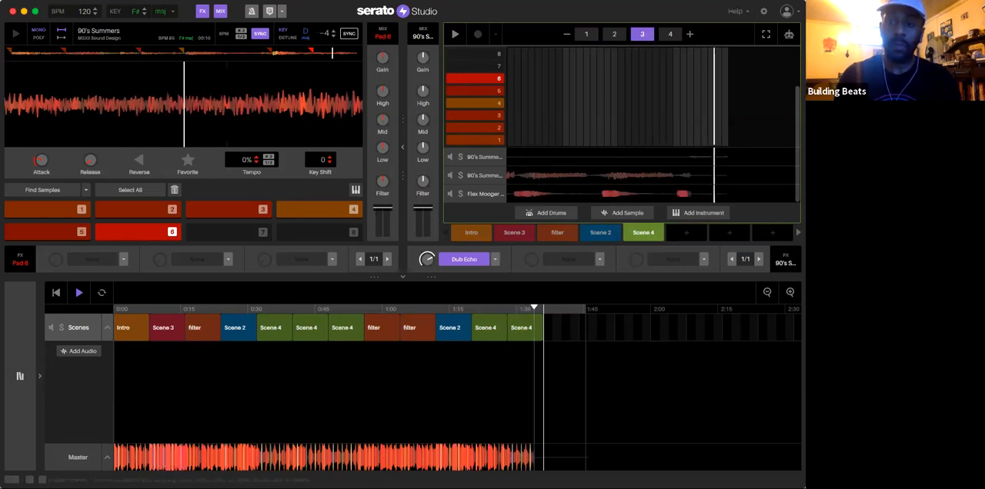
# Step: Create a new scene in the first empty slot after Scene 4 and stop playback
pyautogui.click(686, 232)
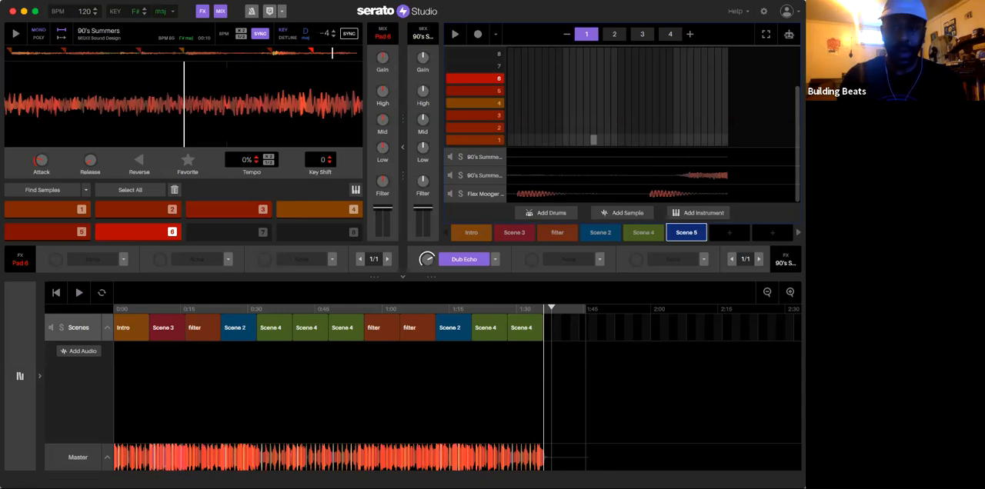
pyautogui.press('space')
pyautogui.press('space')
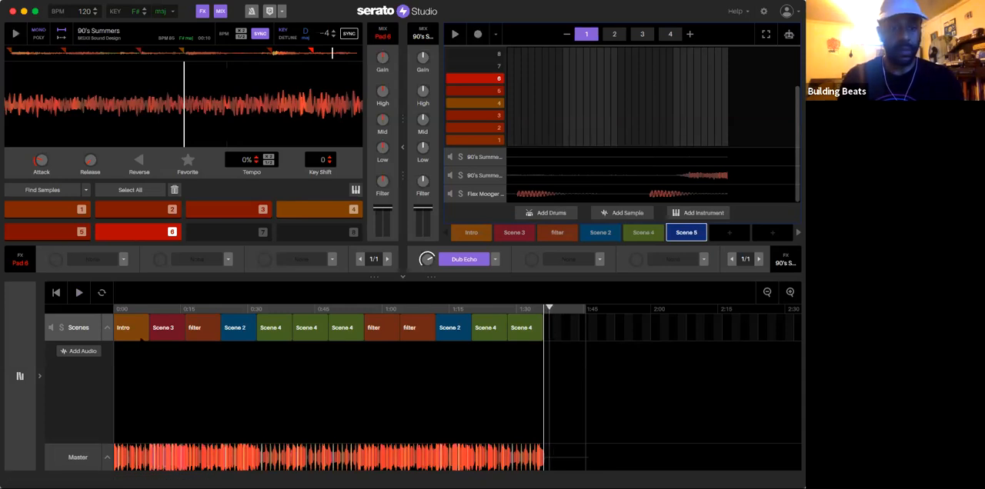
# Step: Play the arranged song from its beginning to review it
pyautogui.click(55, 292)
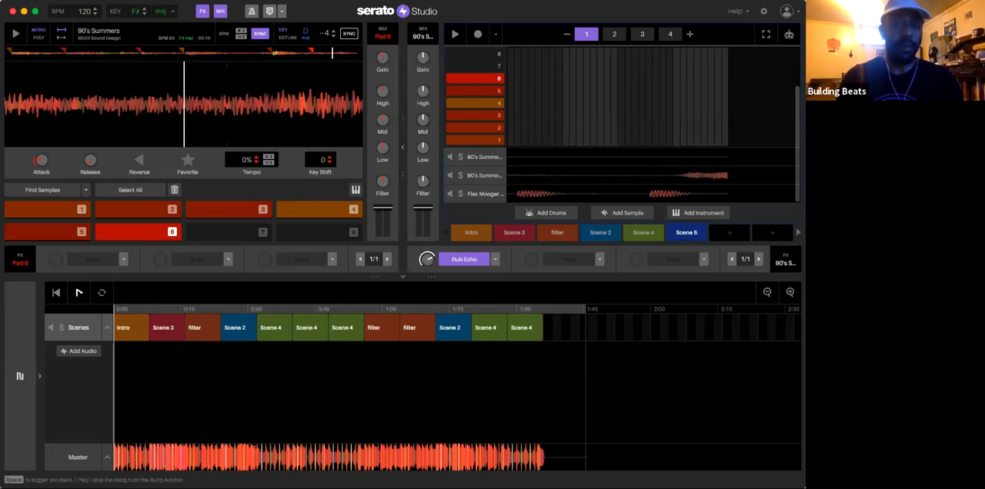
pyautogui.click(78, 292)
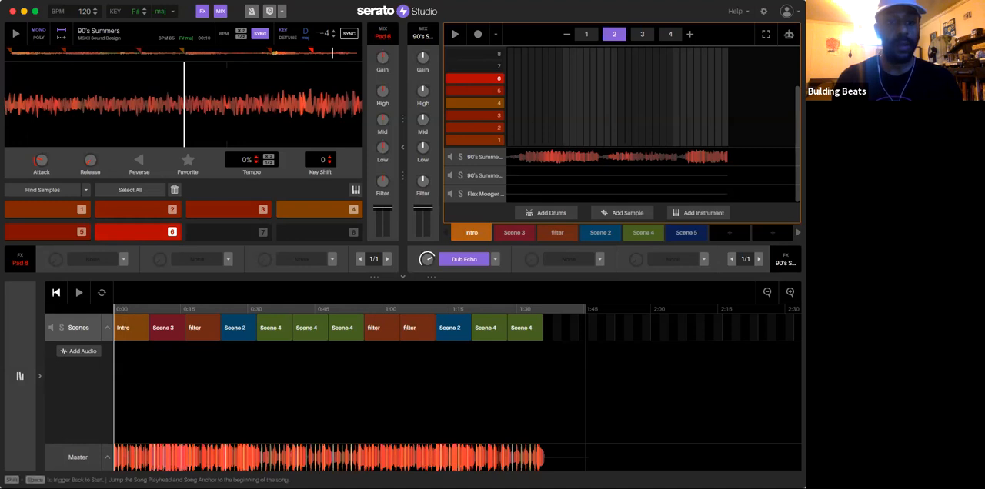
# Step: Play the song from the Intro through the first Scene 4 blocks to check how the sections flow
pyautogui.press('space')
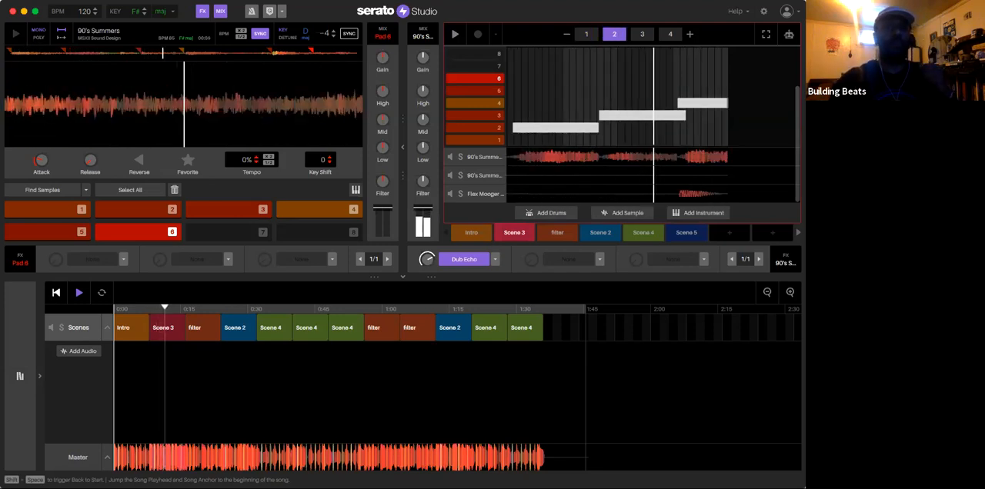
pyautogui.click(460, 158)
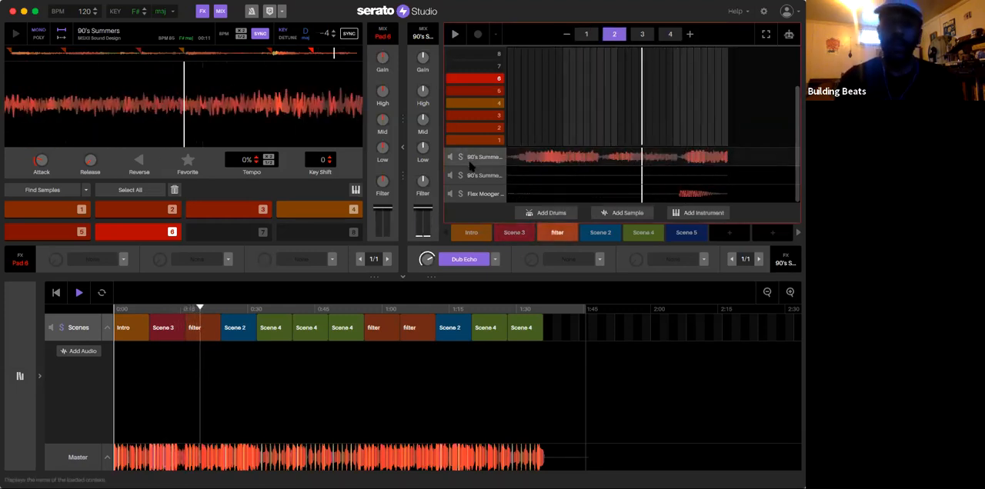
pyautogui.scroll(1, 471, 167)
pyautogui.scroll(1, 465, 116)
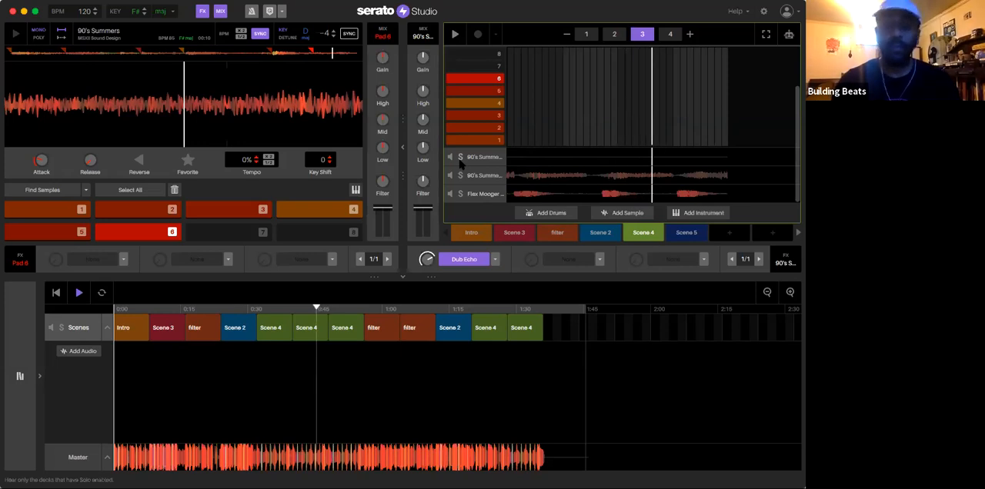
pyautogui.moveTo(380, 327); pyautogui.dragTo(345, 327)
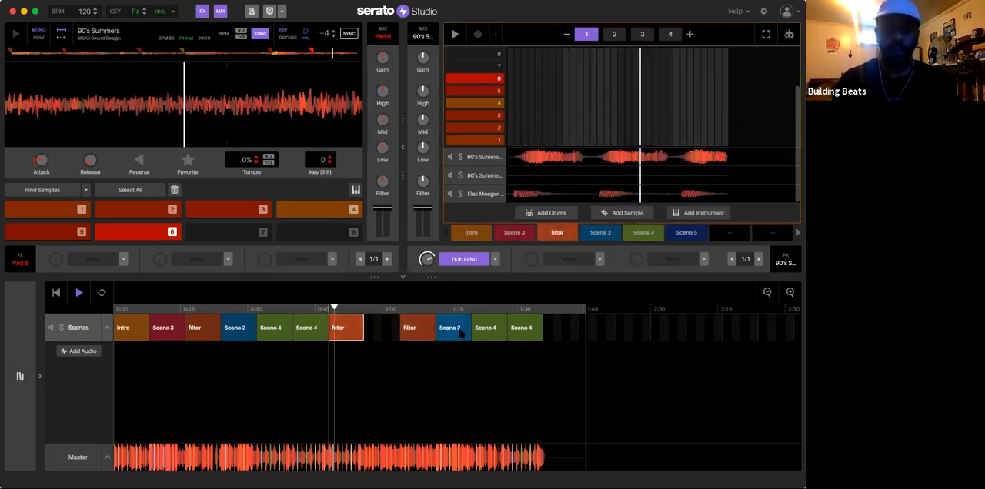
pyautogui.moveTo(460, 333); pyautogui.dragTo(390, 332)
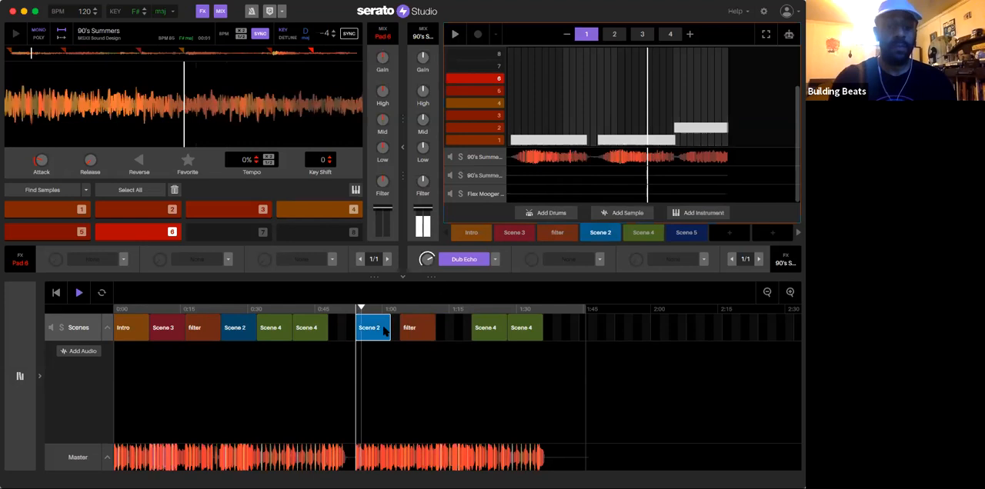
pyautogui.press('super+z')
pyautogui.press('super+z')
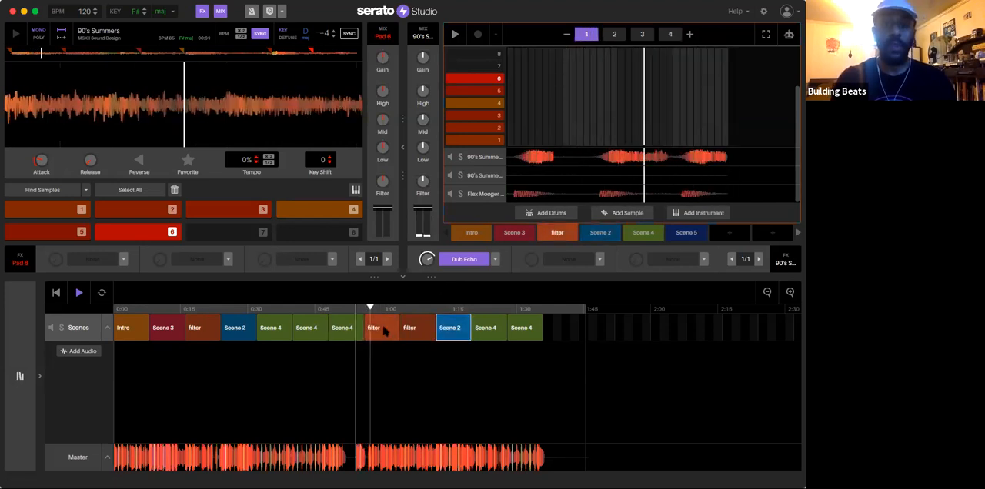